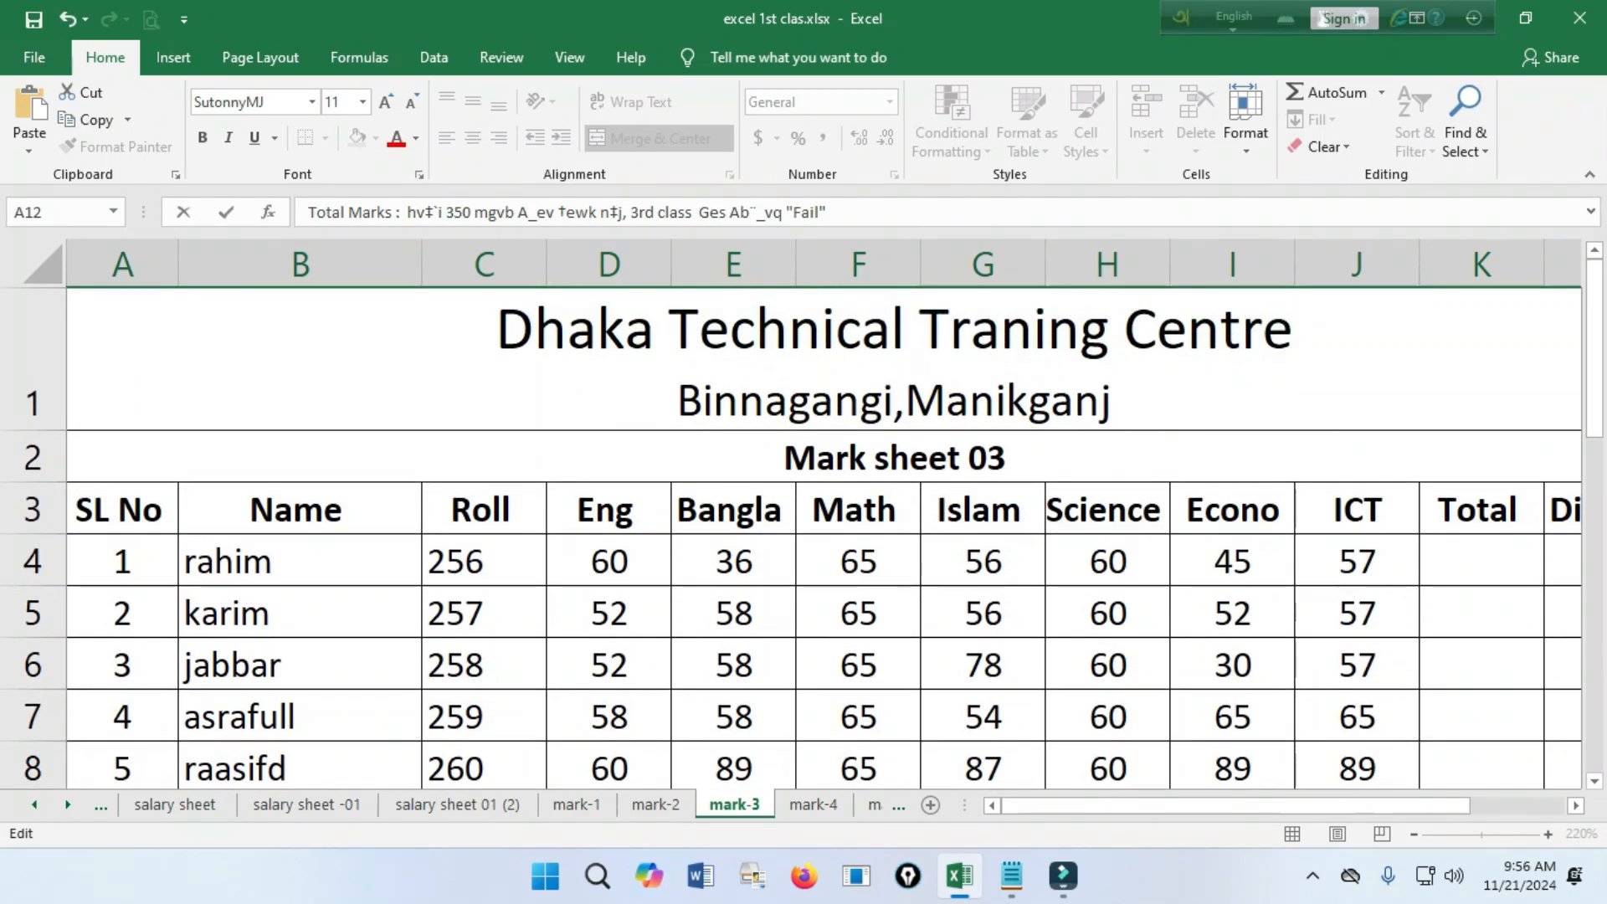
# Review the student rows of Mark sheet 03, from SL No through ICT, and the Total and Division columns.
pyautogui.click(609, 561)
pyautogui.scroll(-4, 659, 558)
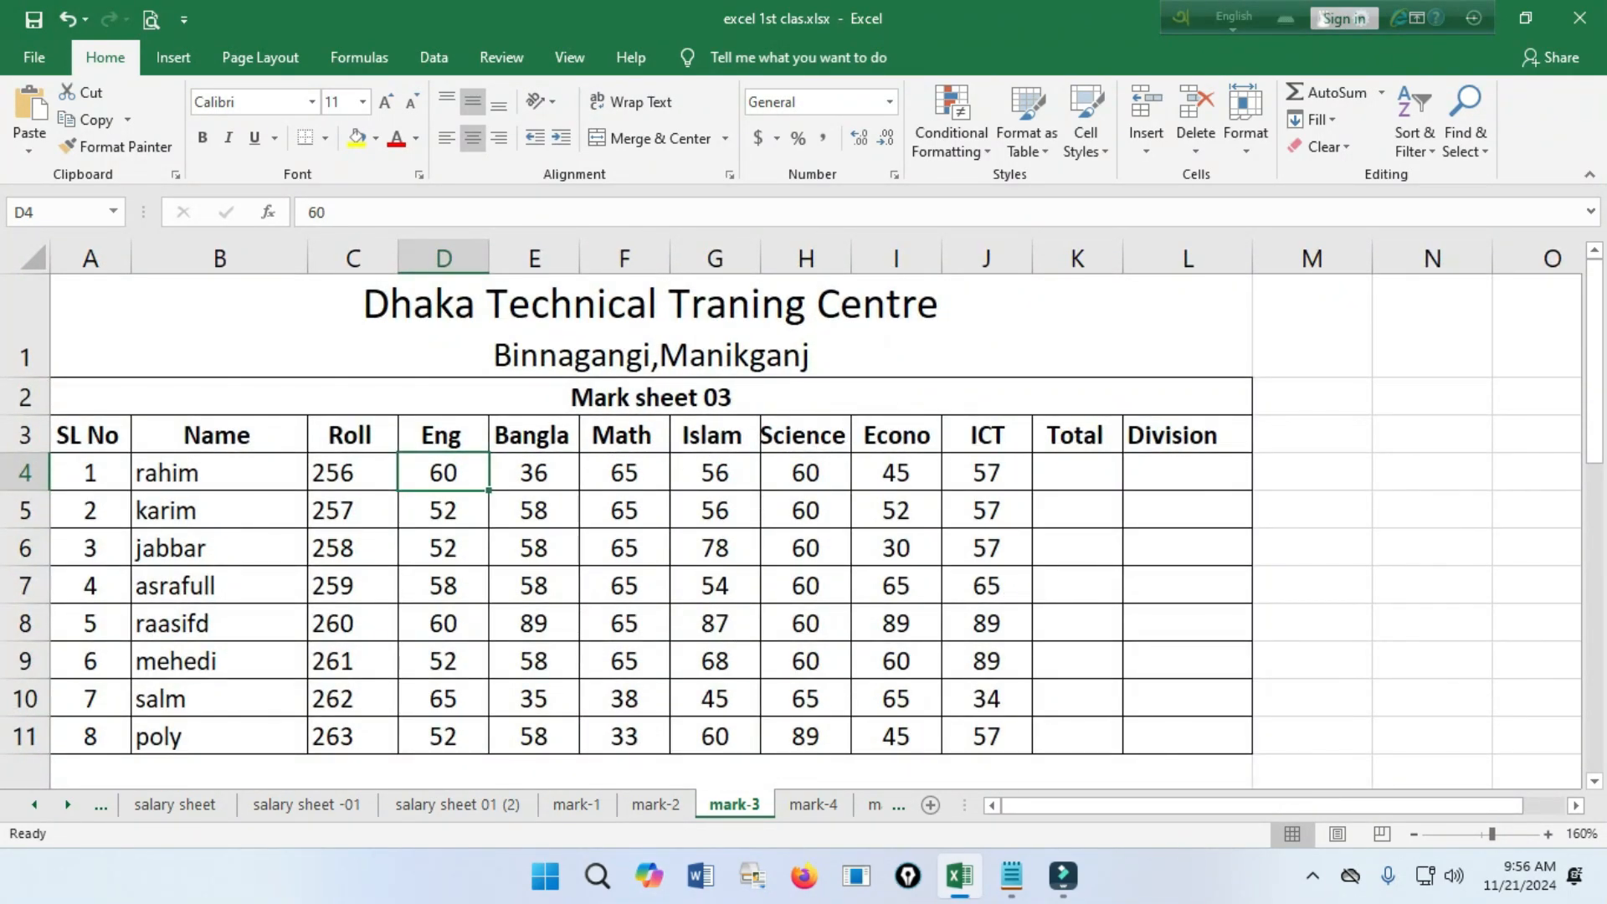
pyautogui.moveTo(651, 334); pyautogui.dragTo(795, 736)
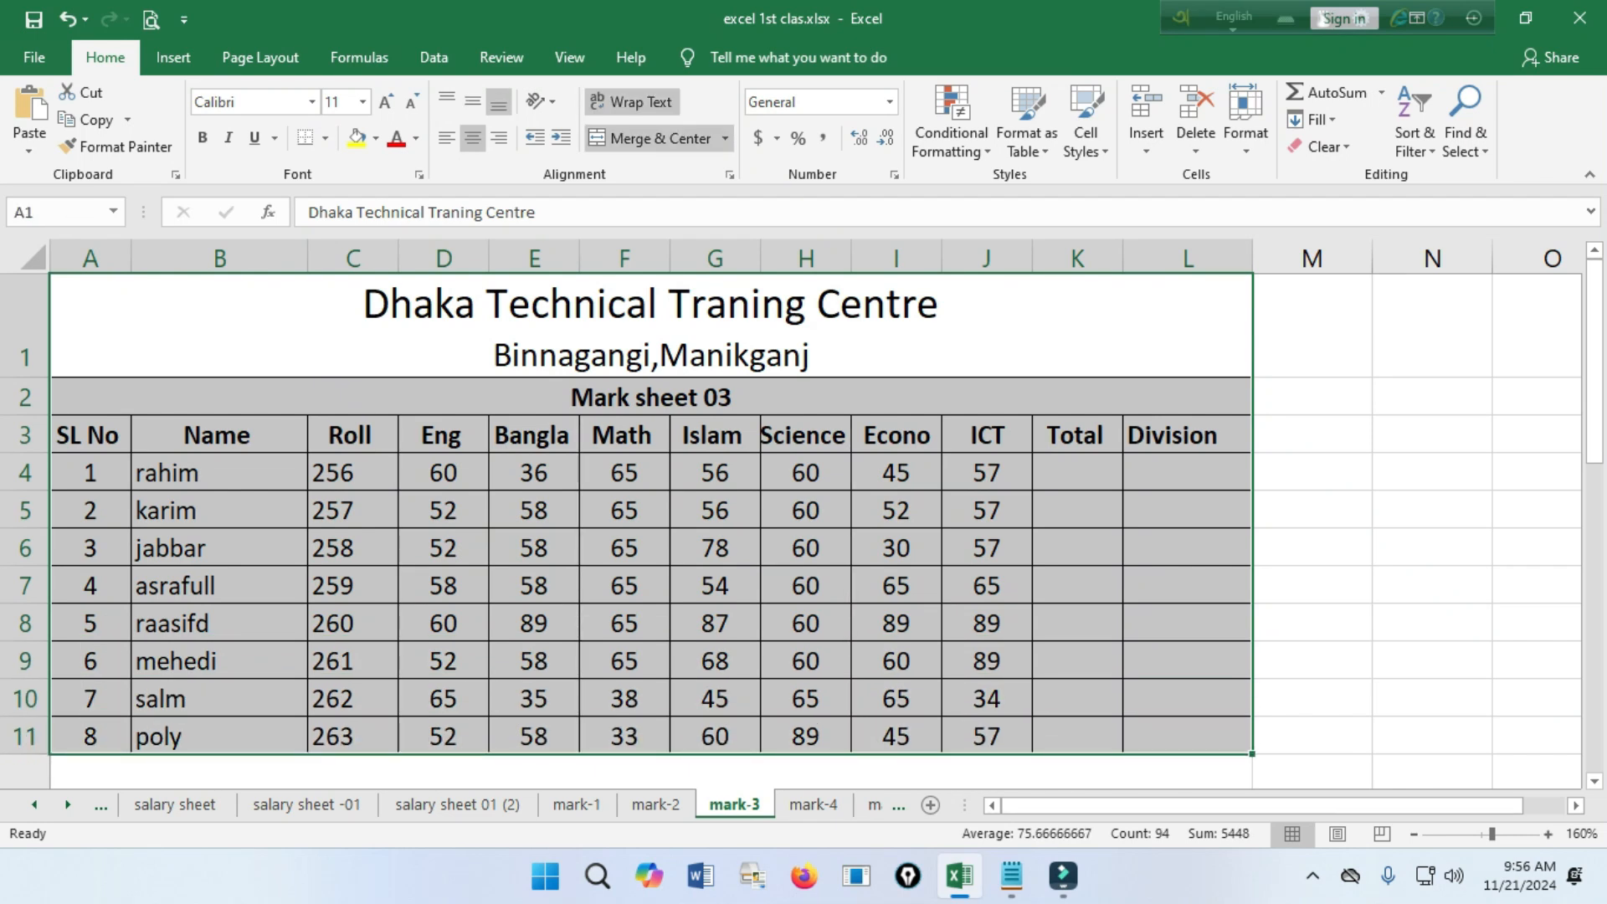
pyautogui.click(352, 472)
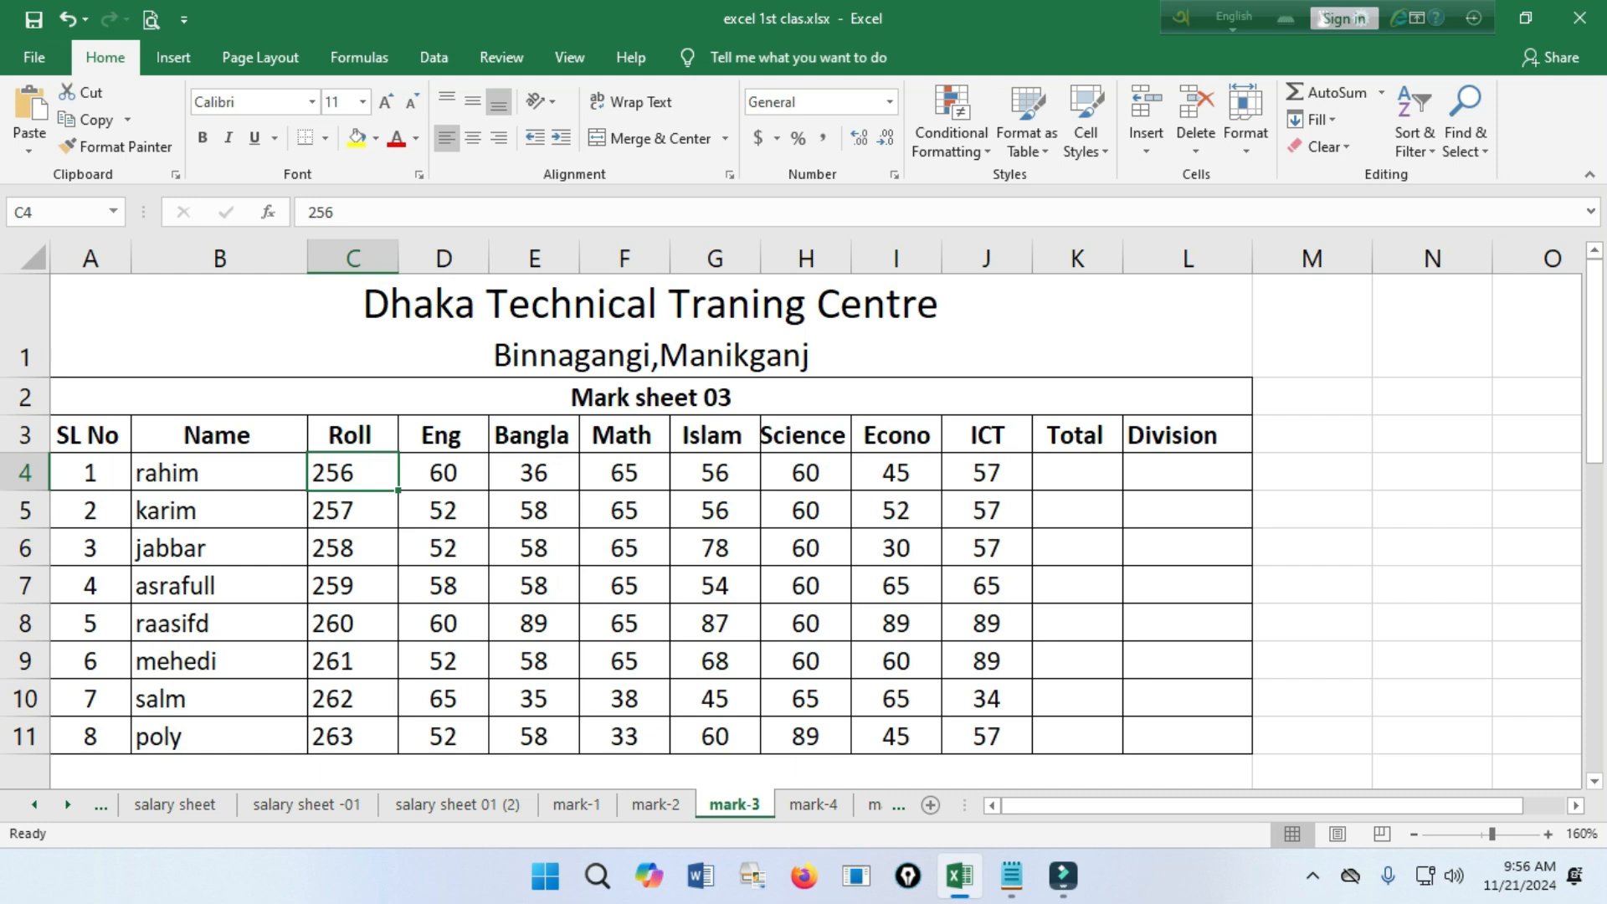
pyautogui.moveTo(90, 473); pyautogui.dragTo(985, 736)
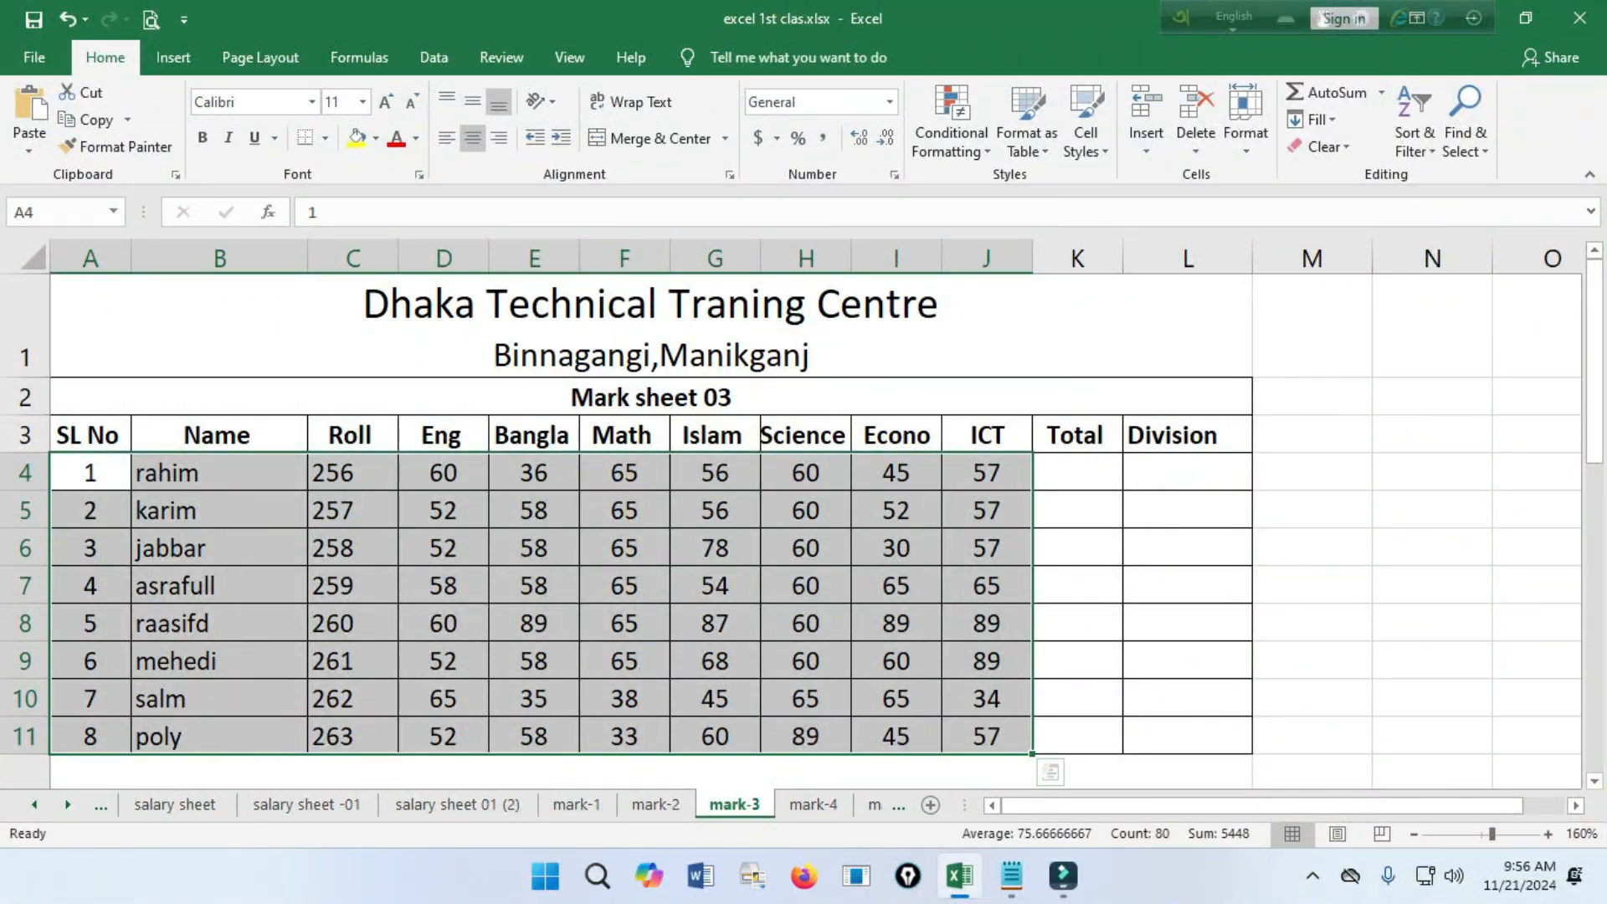
pyautogui.click(1077, 473)
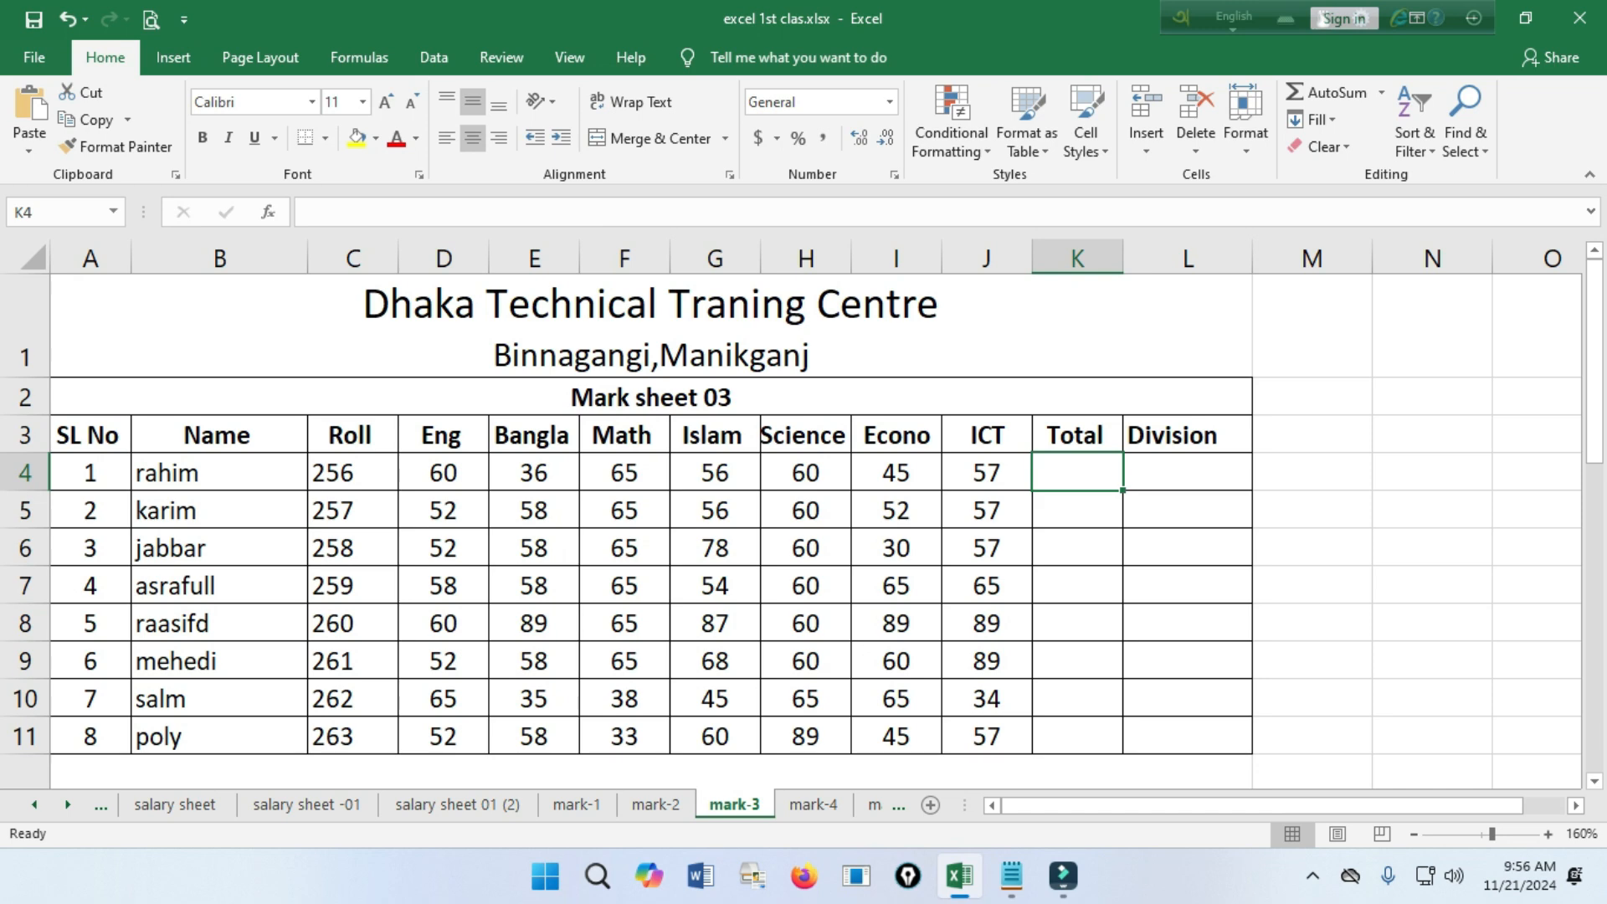
pyautogui.click(1187, 472)
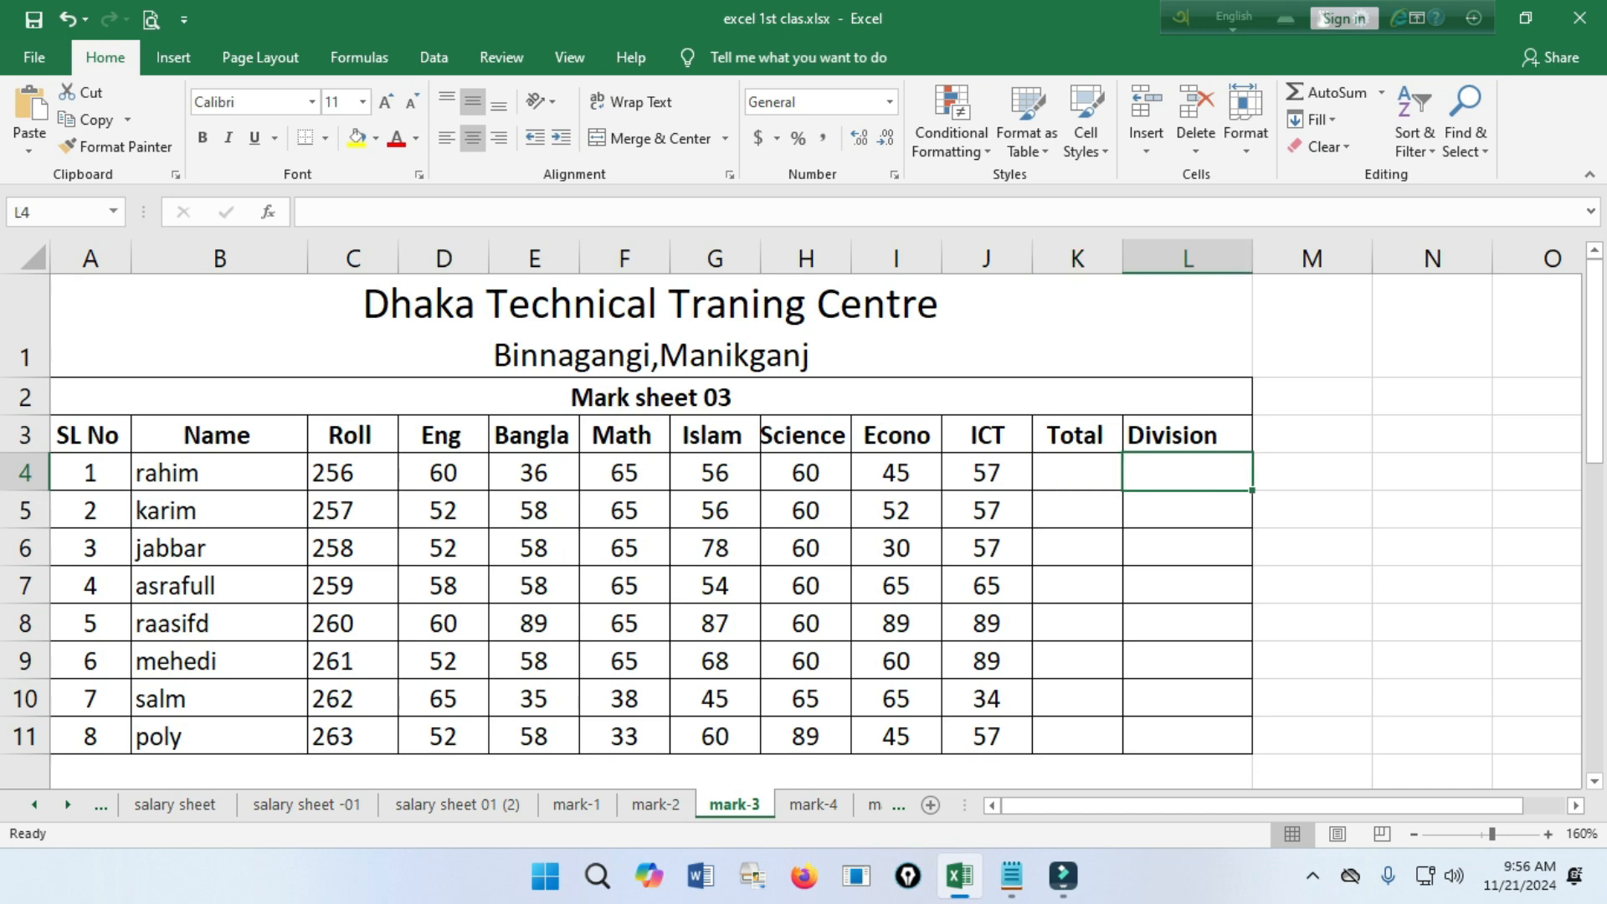
# Read the Result Sheet 01 grading rules below the table and compare them with the Total and Division columns.
pyautogui.scroll(-3, 803, 502)
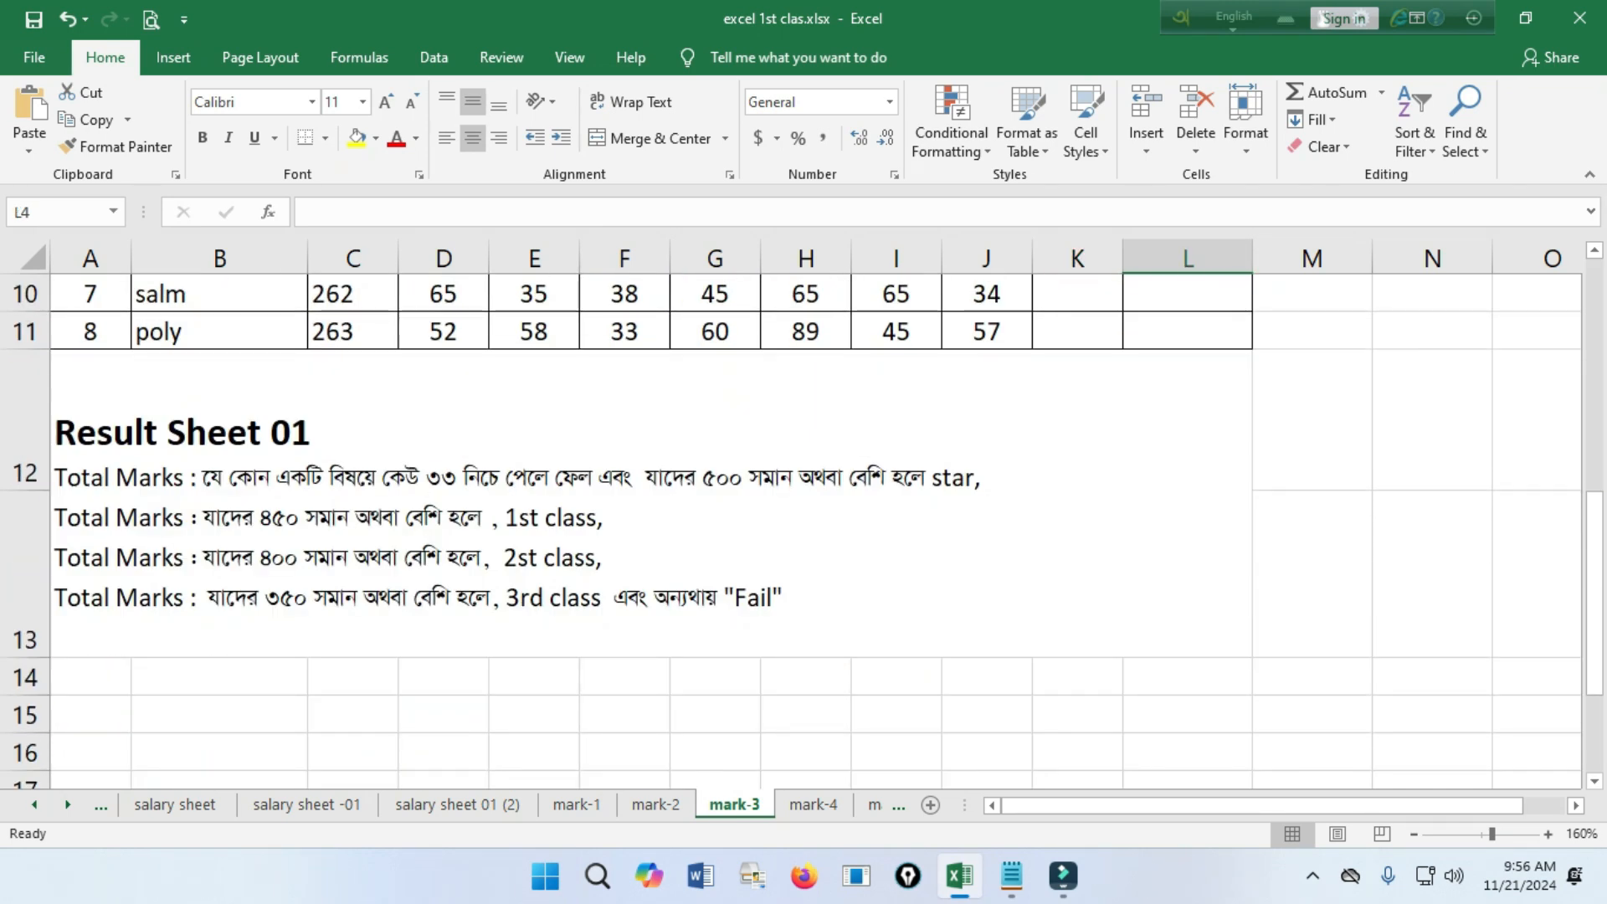
pyautogui.scroll(3, 803, 515)
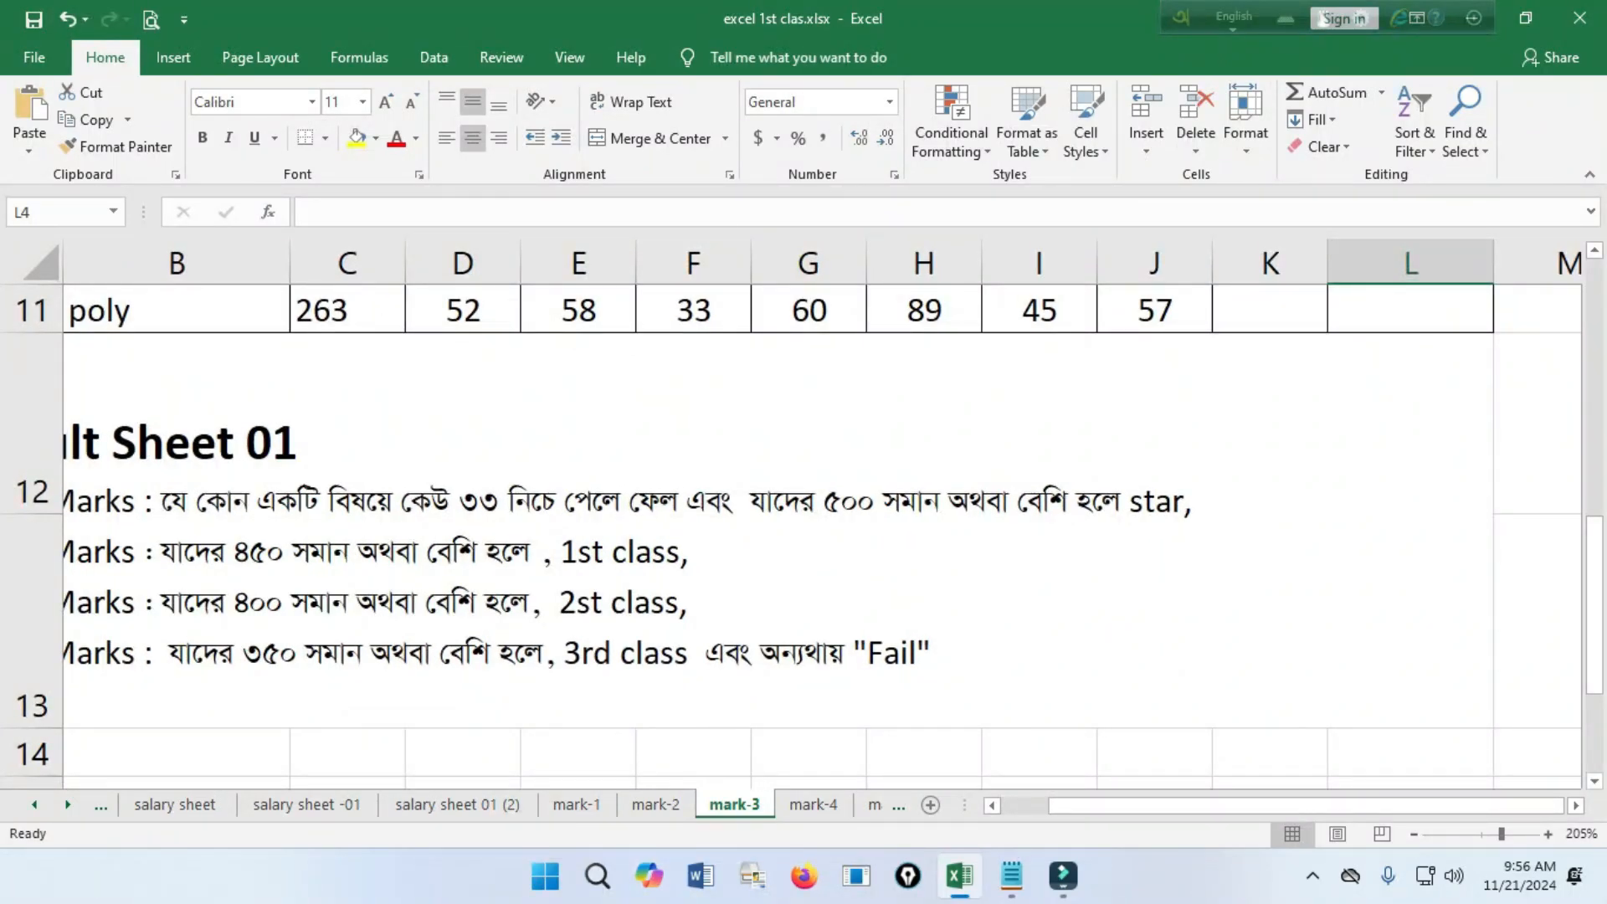
pyautogui.moveTo(1064, 805); pyautogui.dragTo(1012, 805)
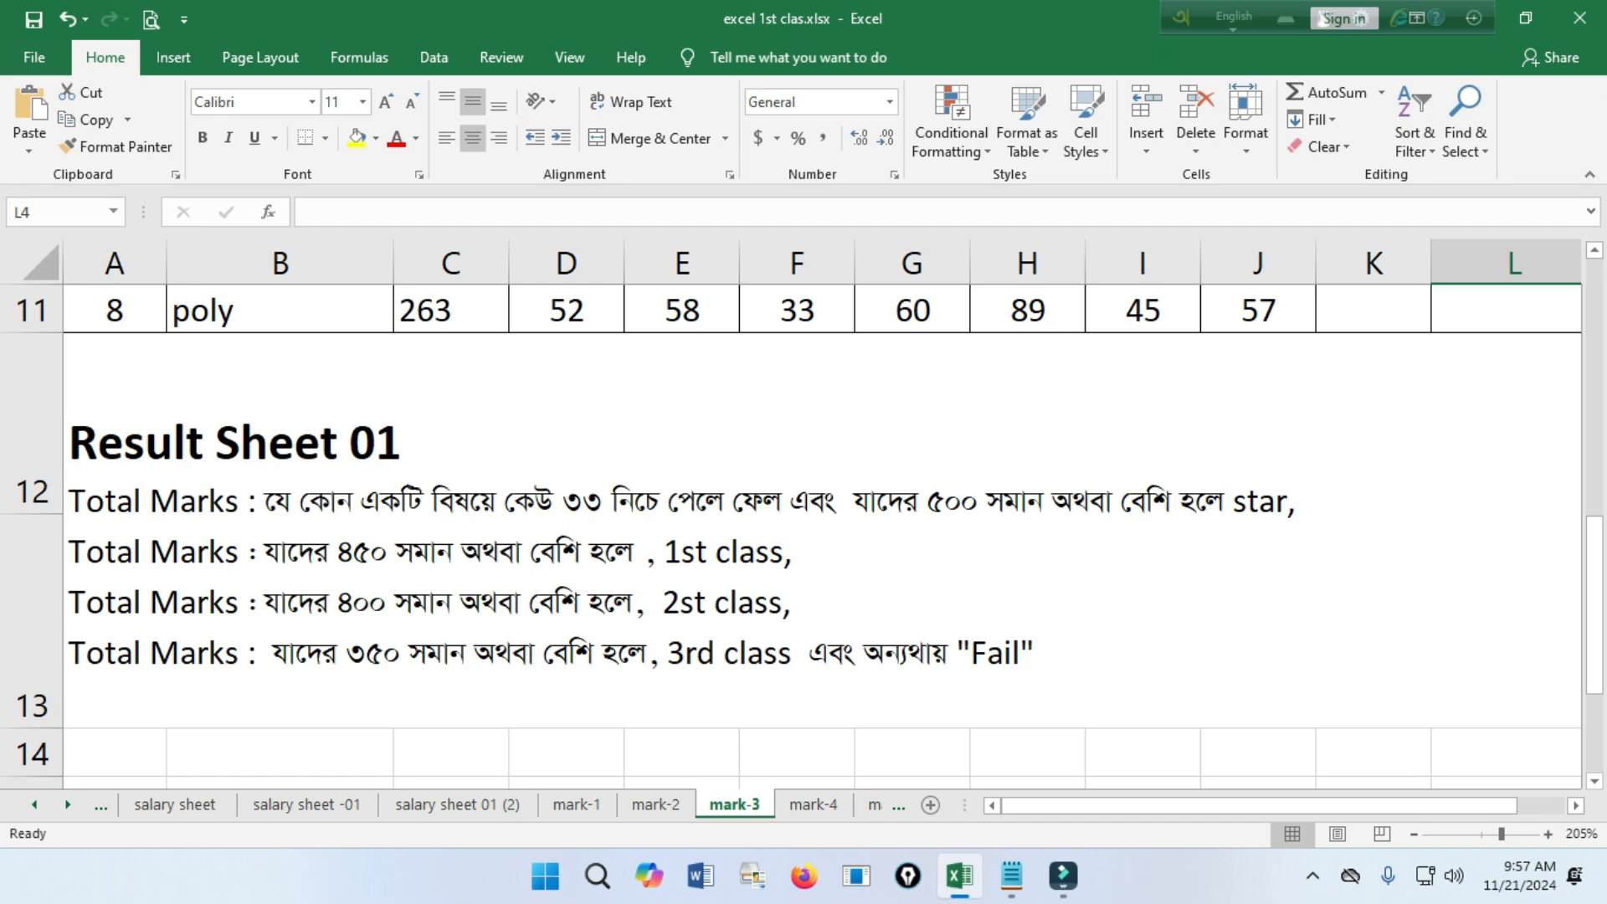
pyautogui.scroll(2, 792, 514)
pyautogui.keyDown('ctrl'); pyautogui.scroll(-2, 792, 515); pyautogui.keyUp('ctrl')
pyautogui.scroll(1, 792, 514)
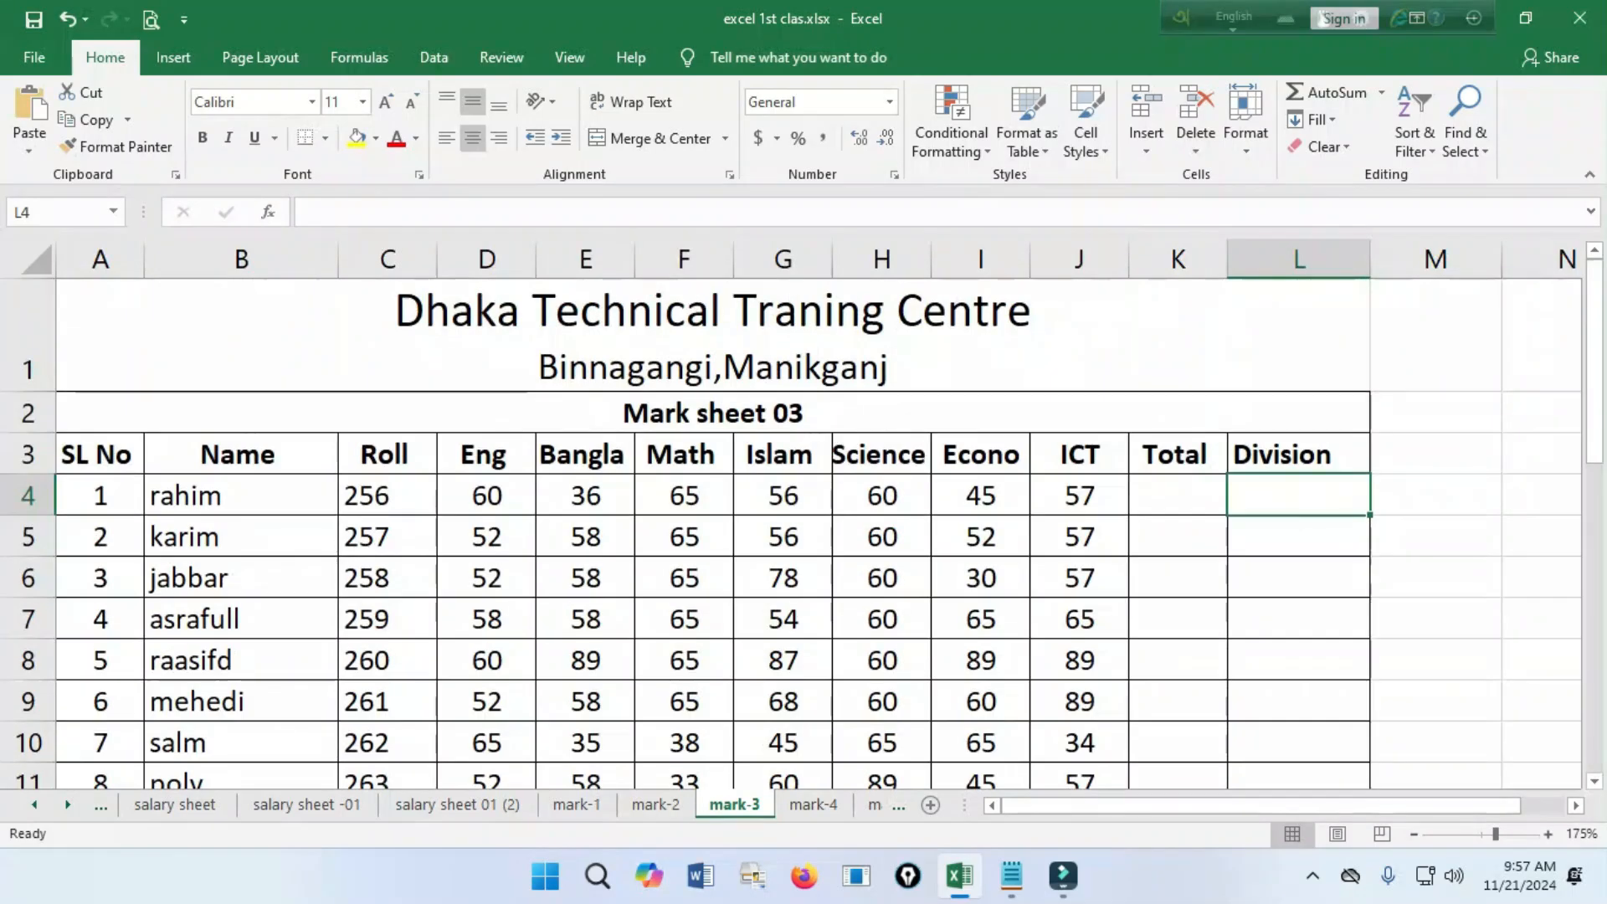
pyautogui.moveTo(1178, 496); pyautogui.dragTo(1177, 778)
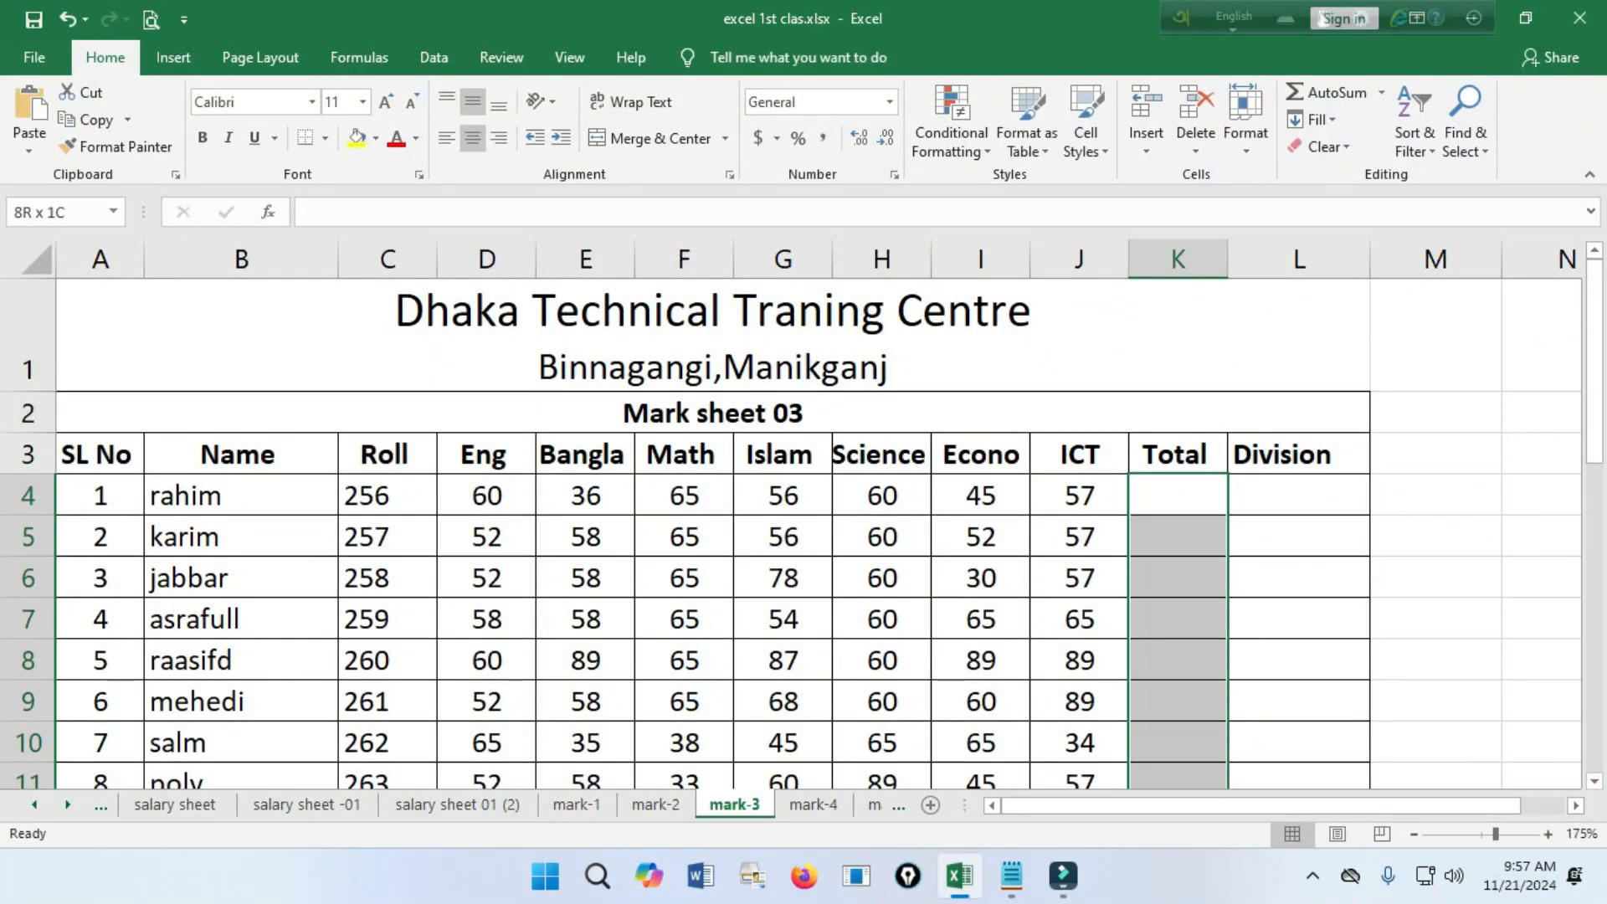
pyautogui.scroll(-2, 792, 515)
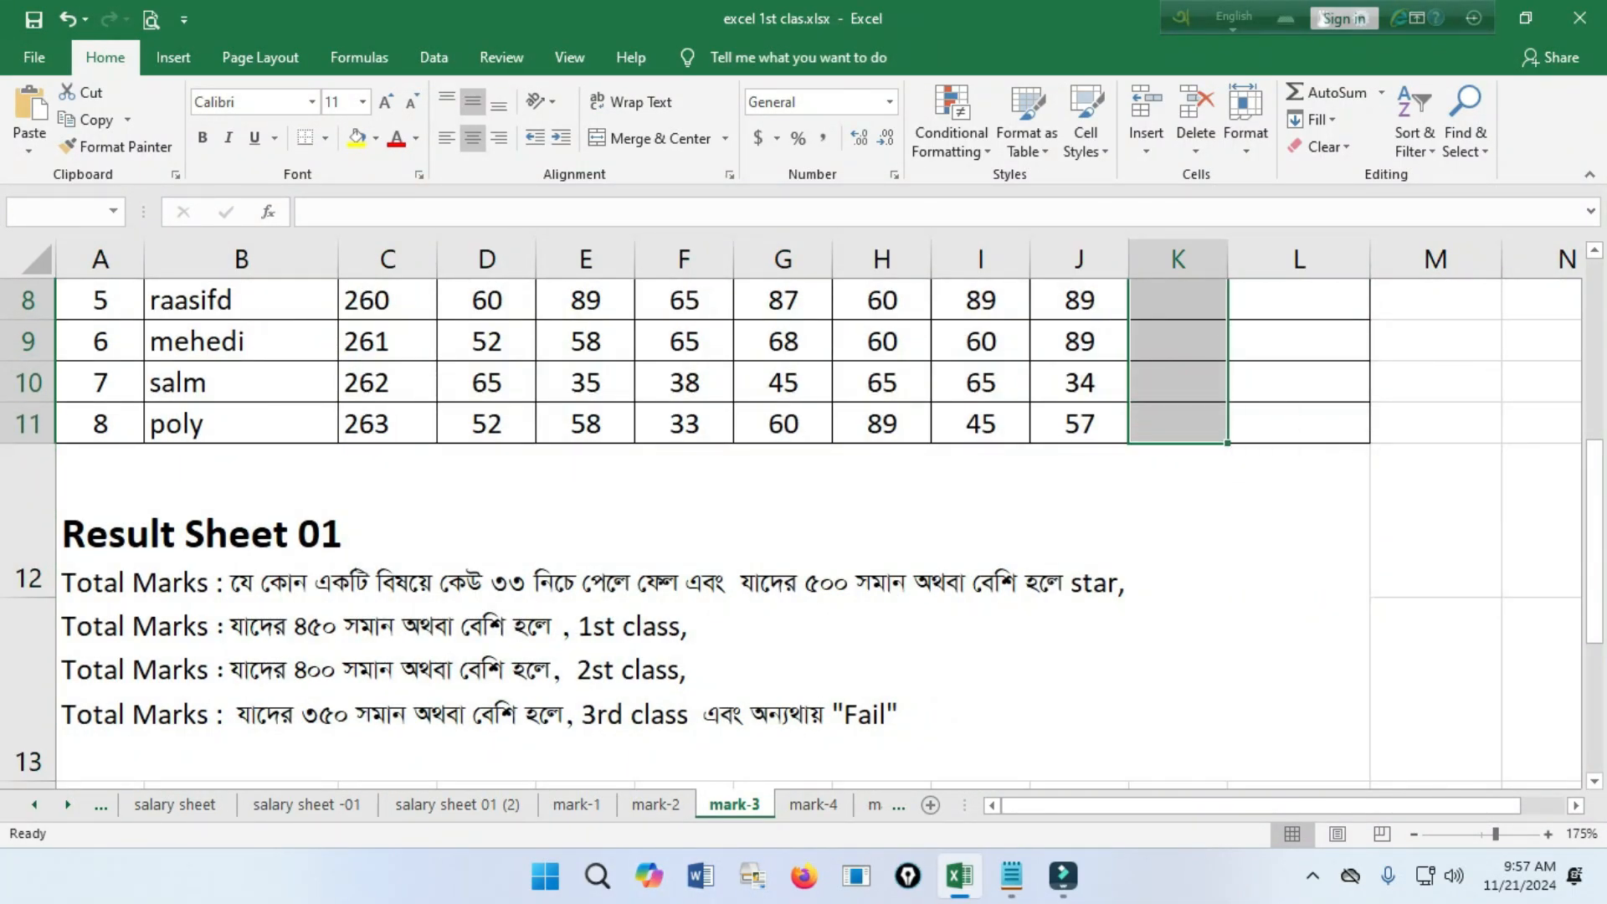
pyautogui.scroll(2, 791, 514)
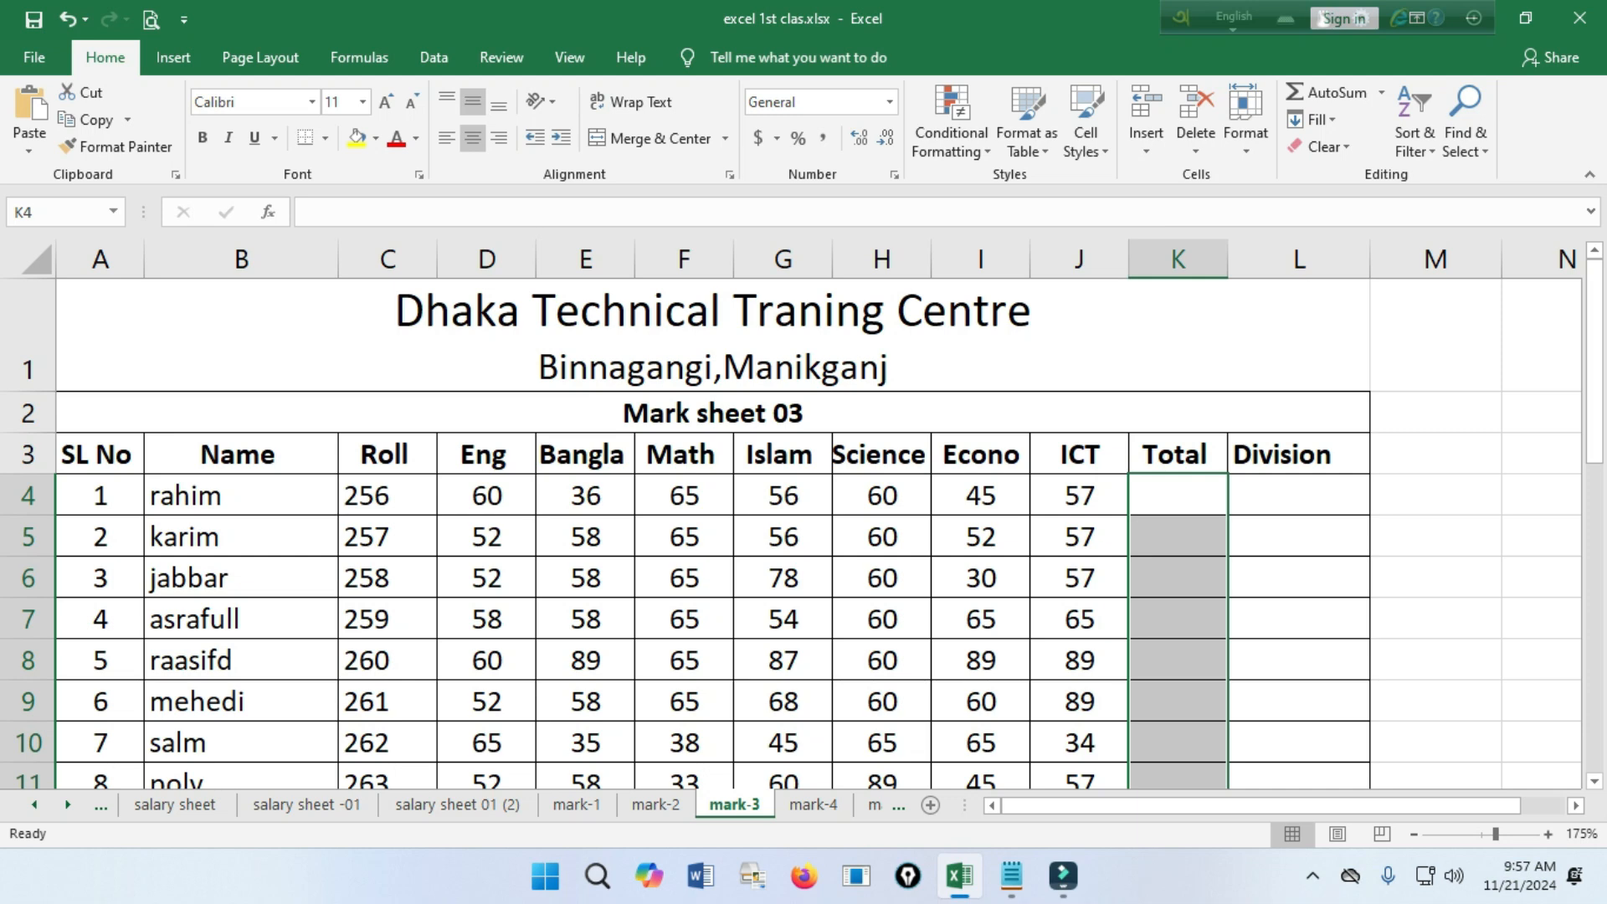
# Sum the first student's subject marks in K4 with =sum(D4:J4) and fill the formula down to K11.
pyautogui.click(1177, 495)
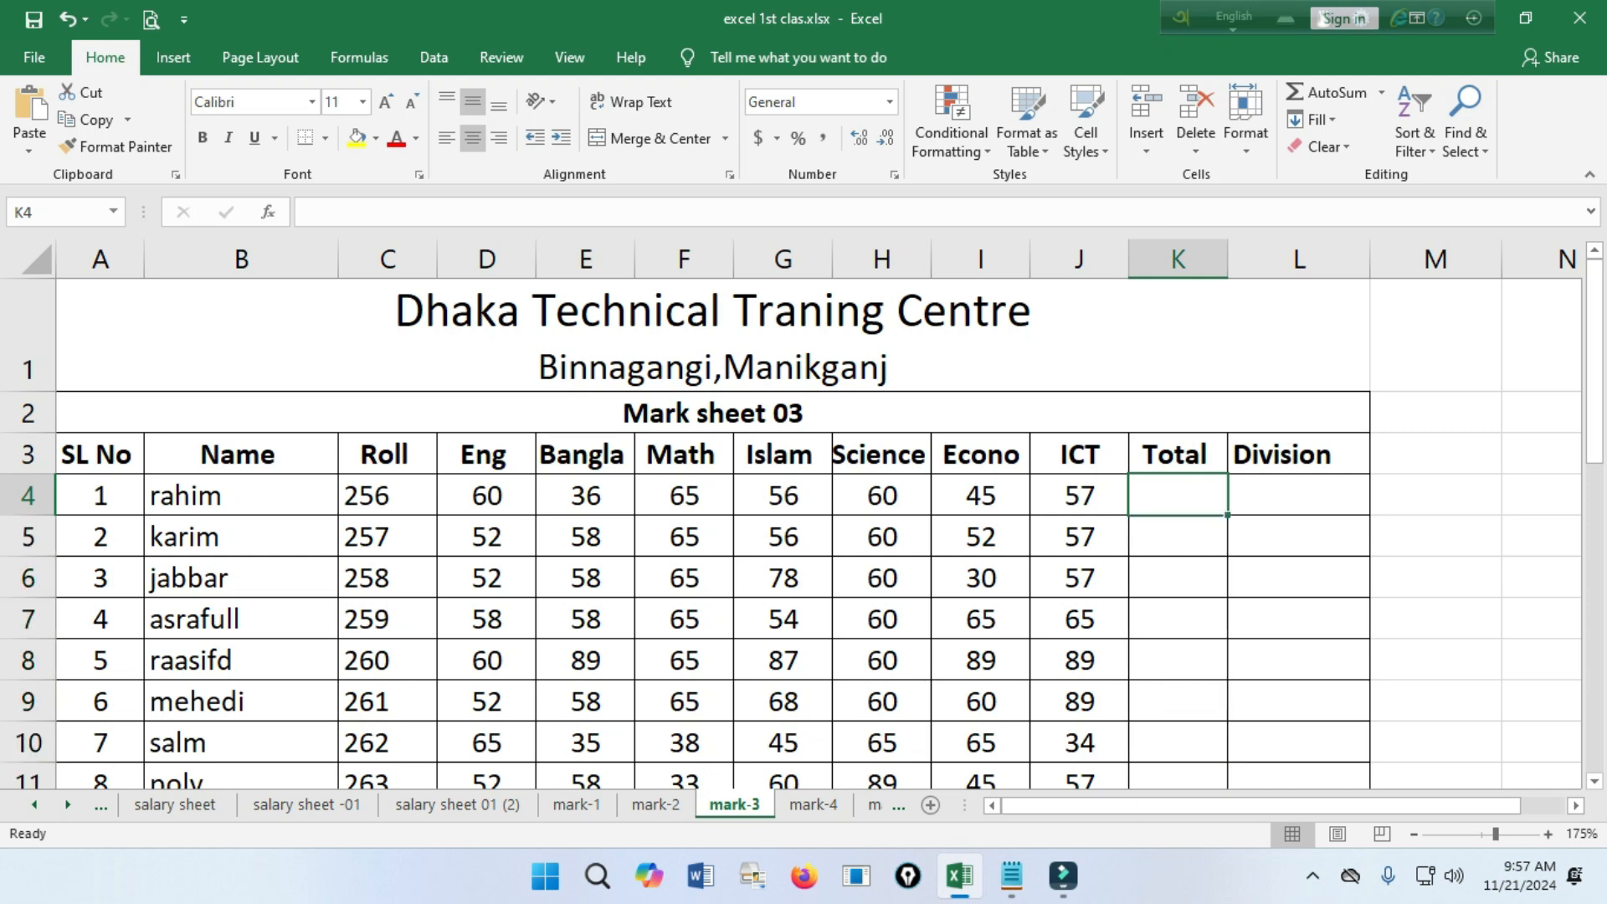
pyautogui.keyDown('ctrl'); pyautogui.scroll(1, 792, 514); pyautogui.keyUp('ctrl')
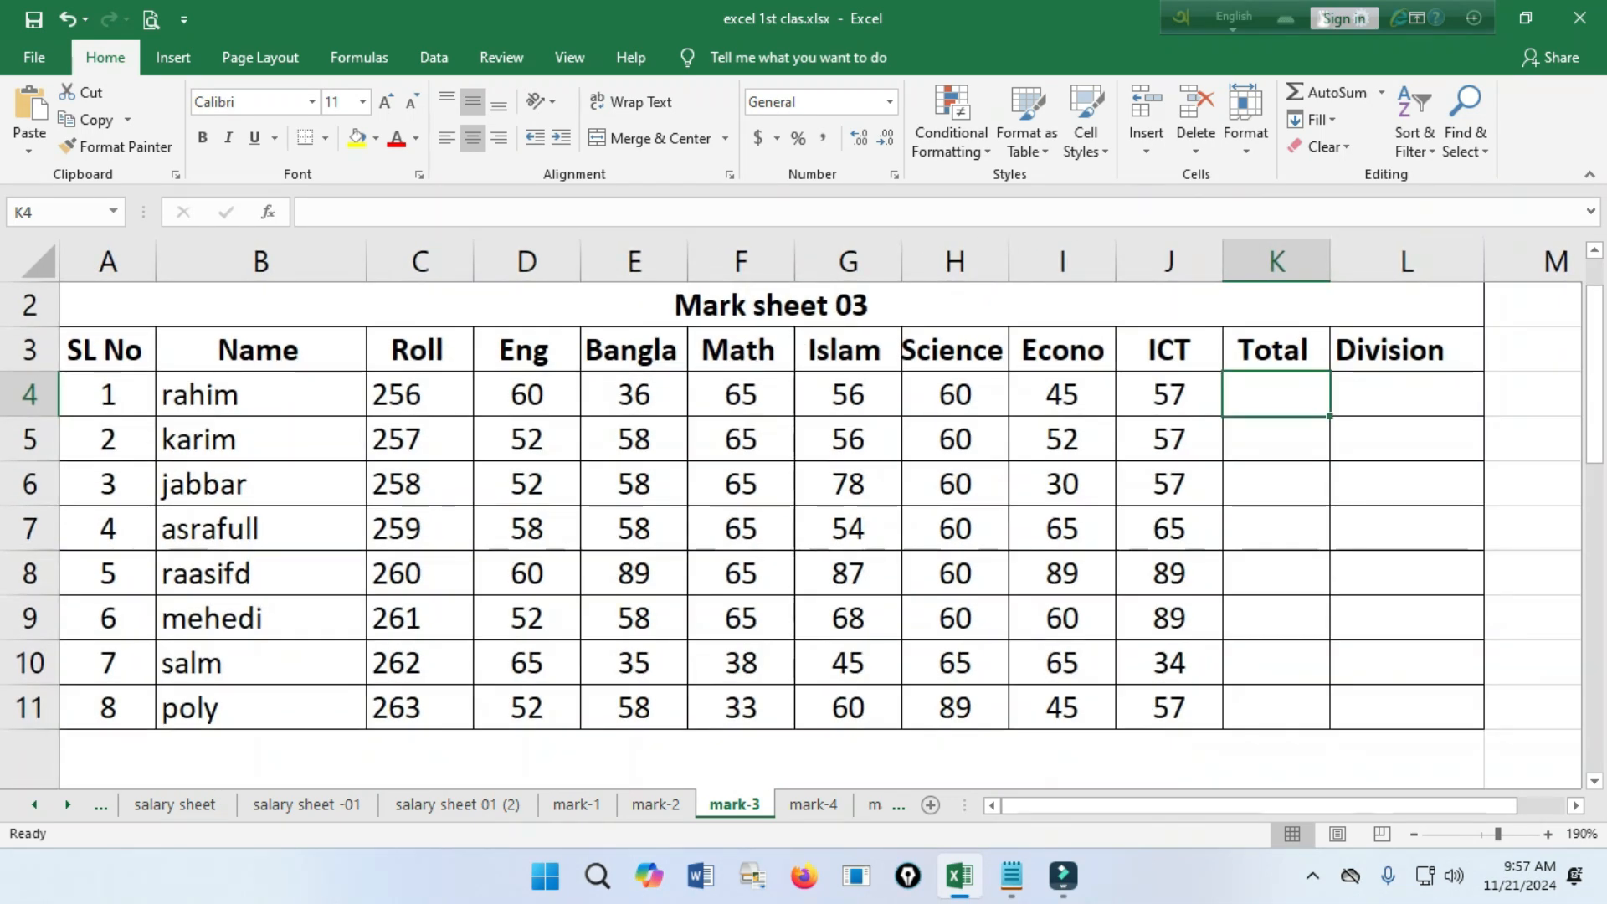
pyautogui.write('=')
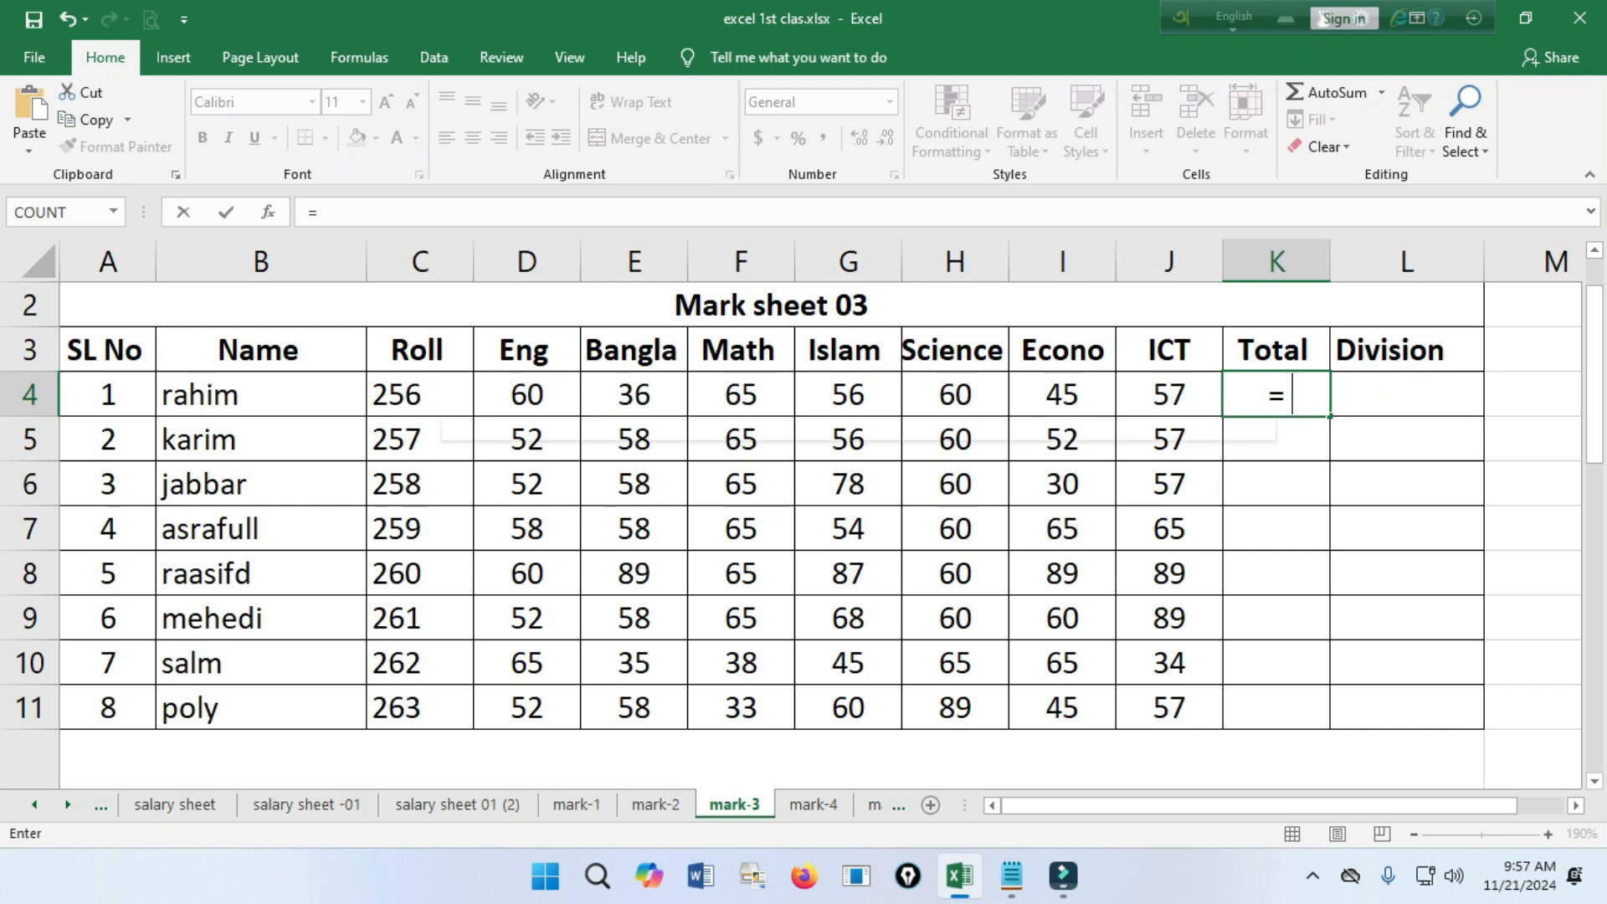
pyautogui.write('sum(')
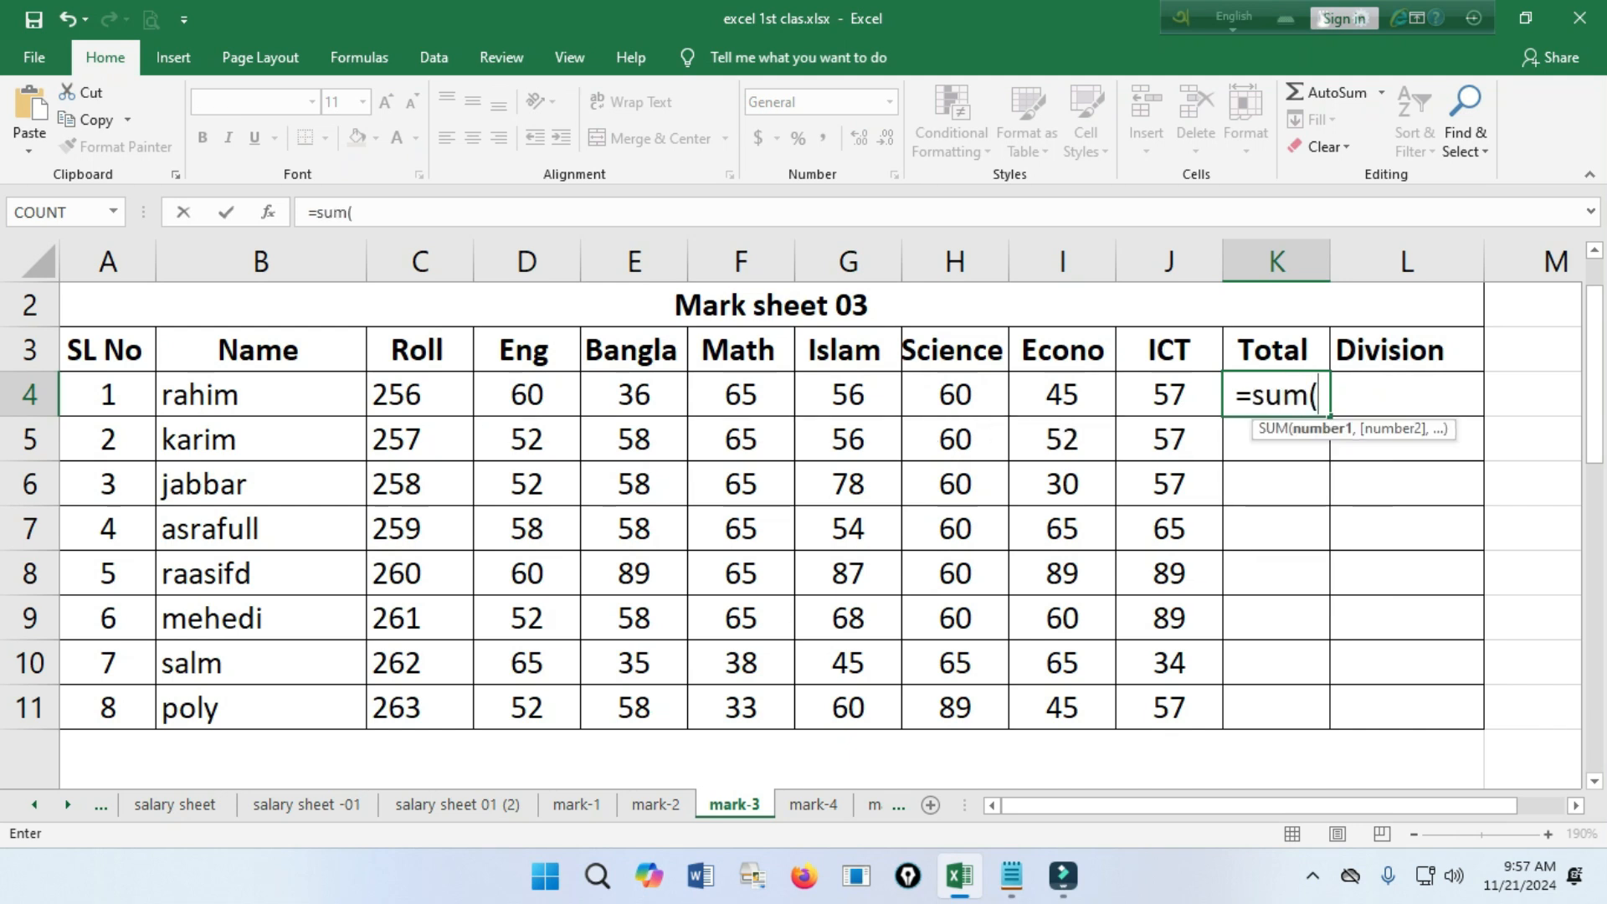
pyautogui.moveTo(527, 397); pyautogui.dragTo(1217, 412)
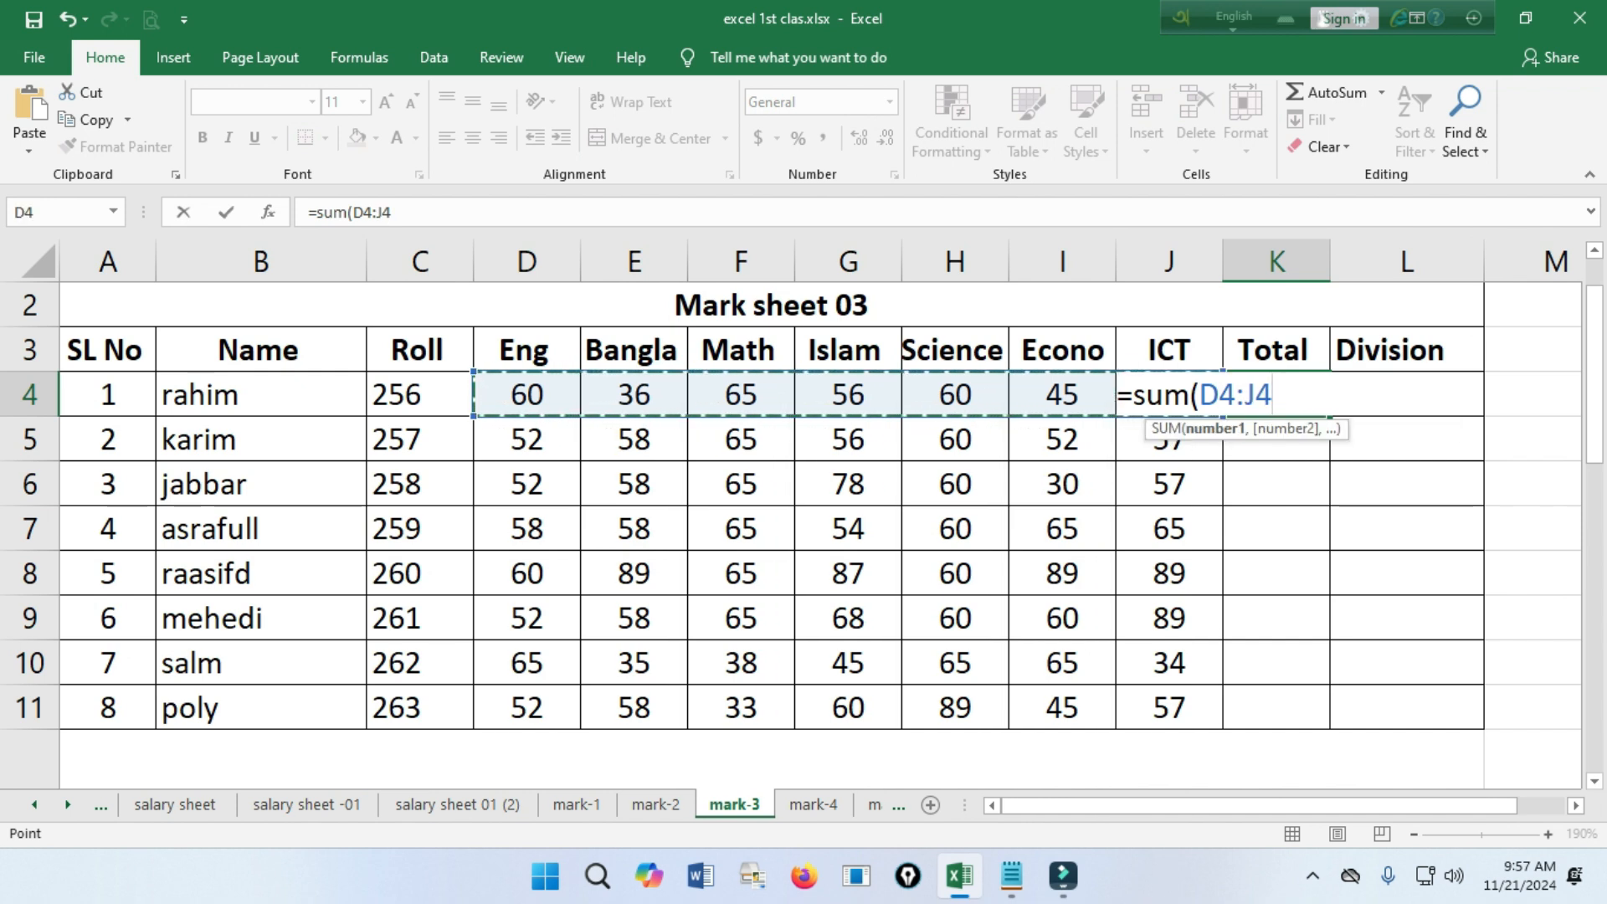
pyautogui.write(')')
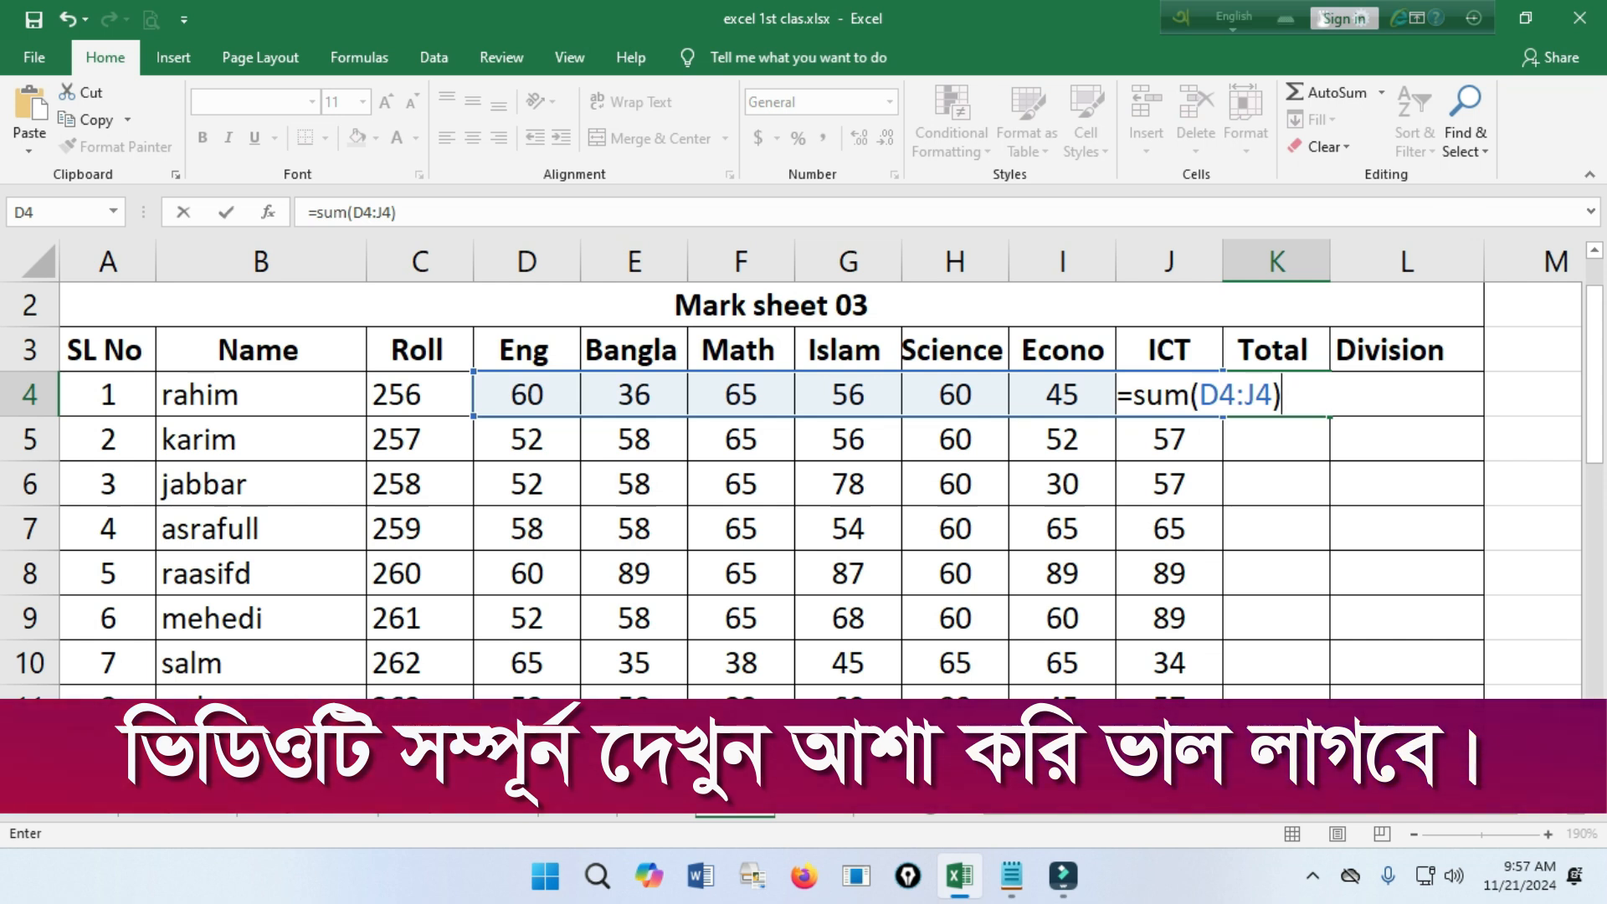
pyautogui.press('Return')
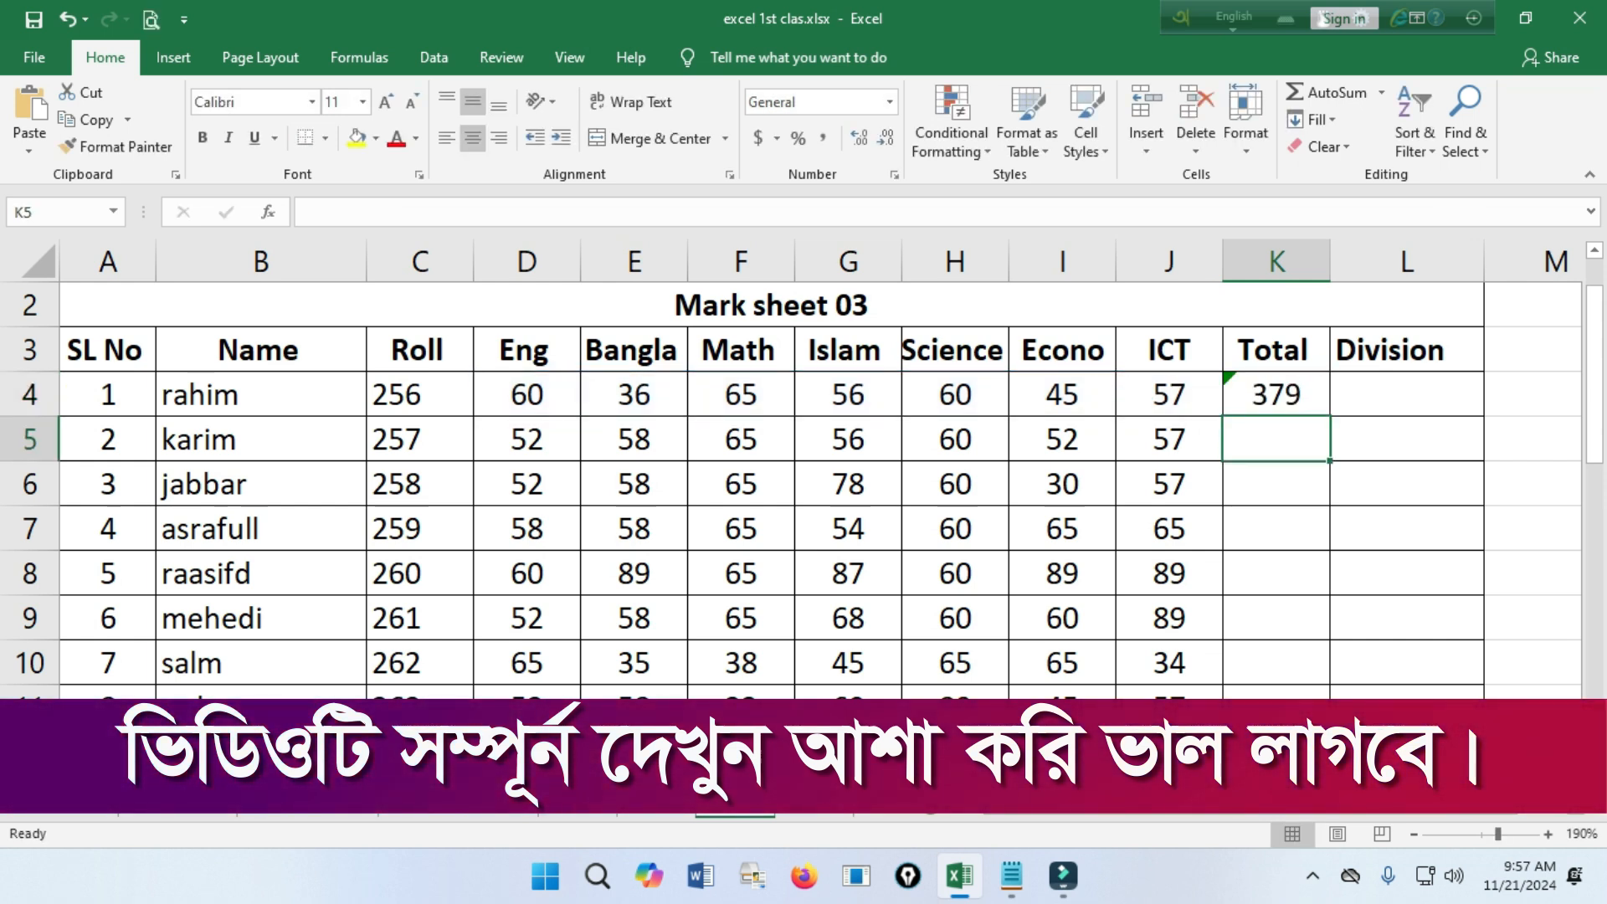
pyautogui.click(1276, 394)
pyautogui.moveTo(1330, 416); pyautogui.dragTo(1330, 726)
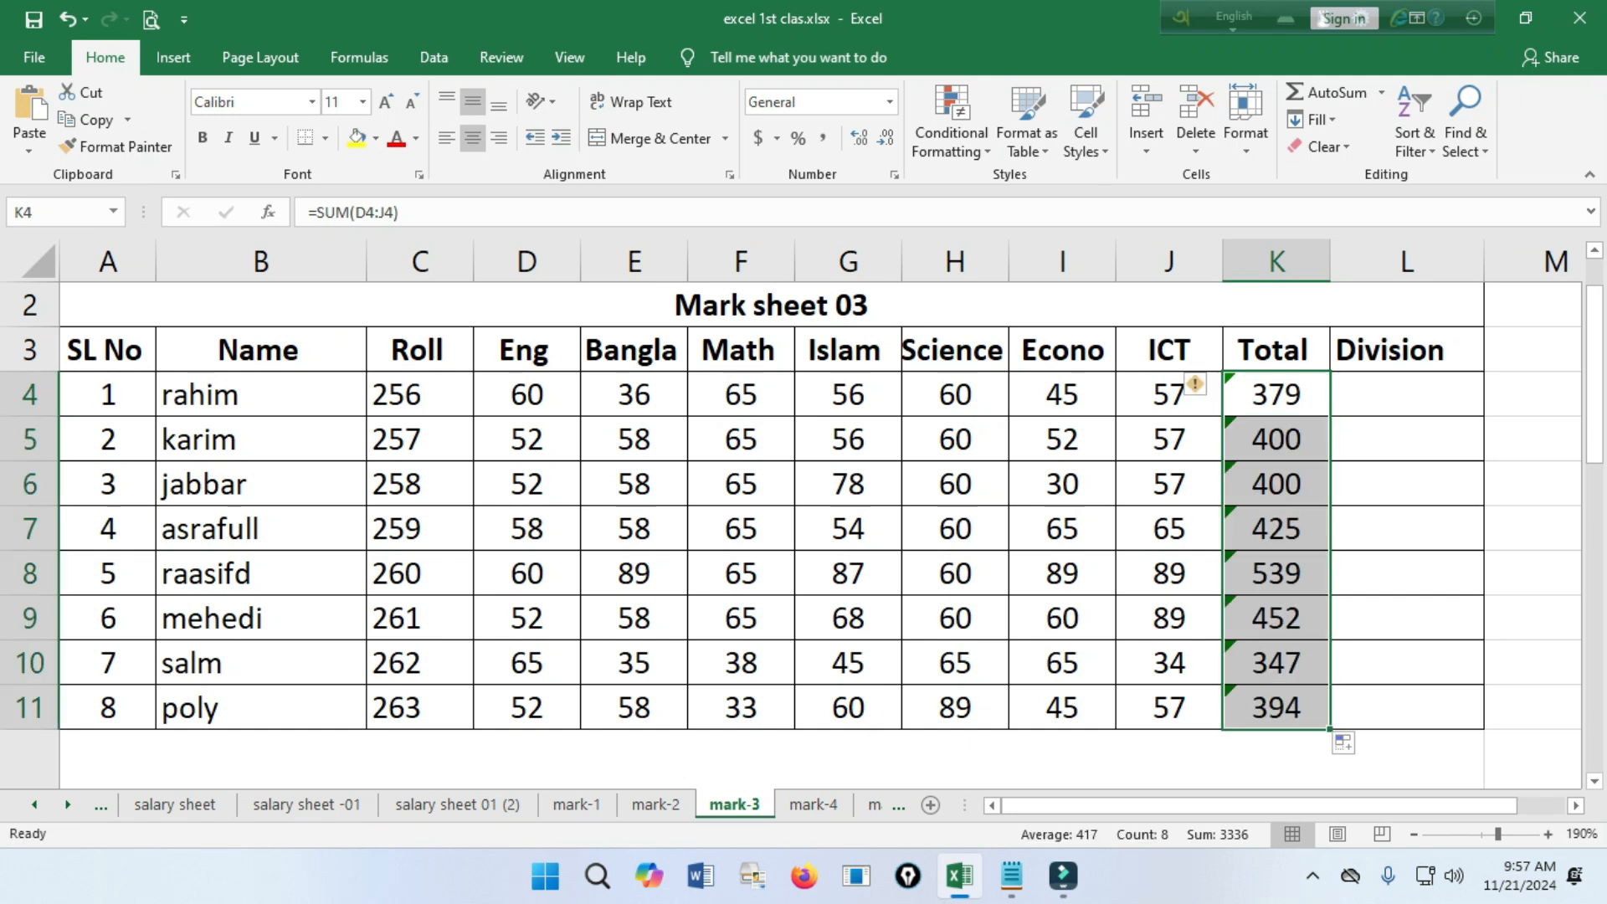
# Give the first student's subject marks in D4:J4 a red font and a light blue fill.
pyautogui.click(1407, 394)
pyautogui.scroll(-3, 821, 535)
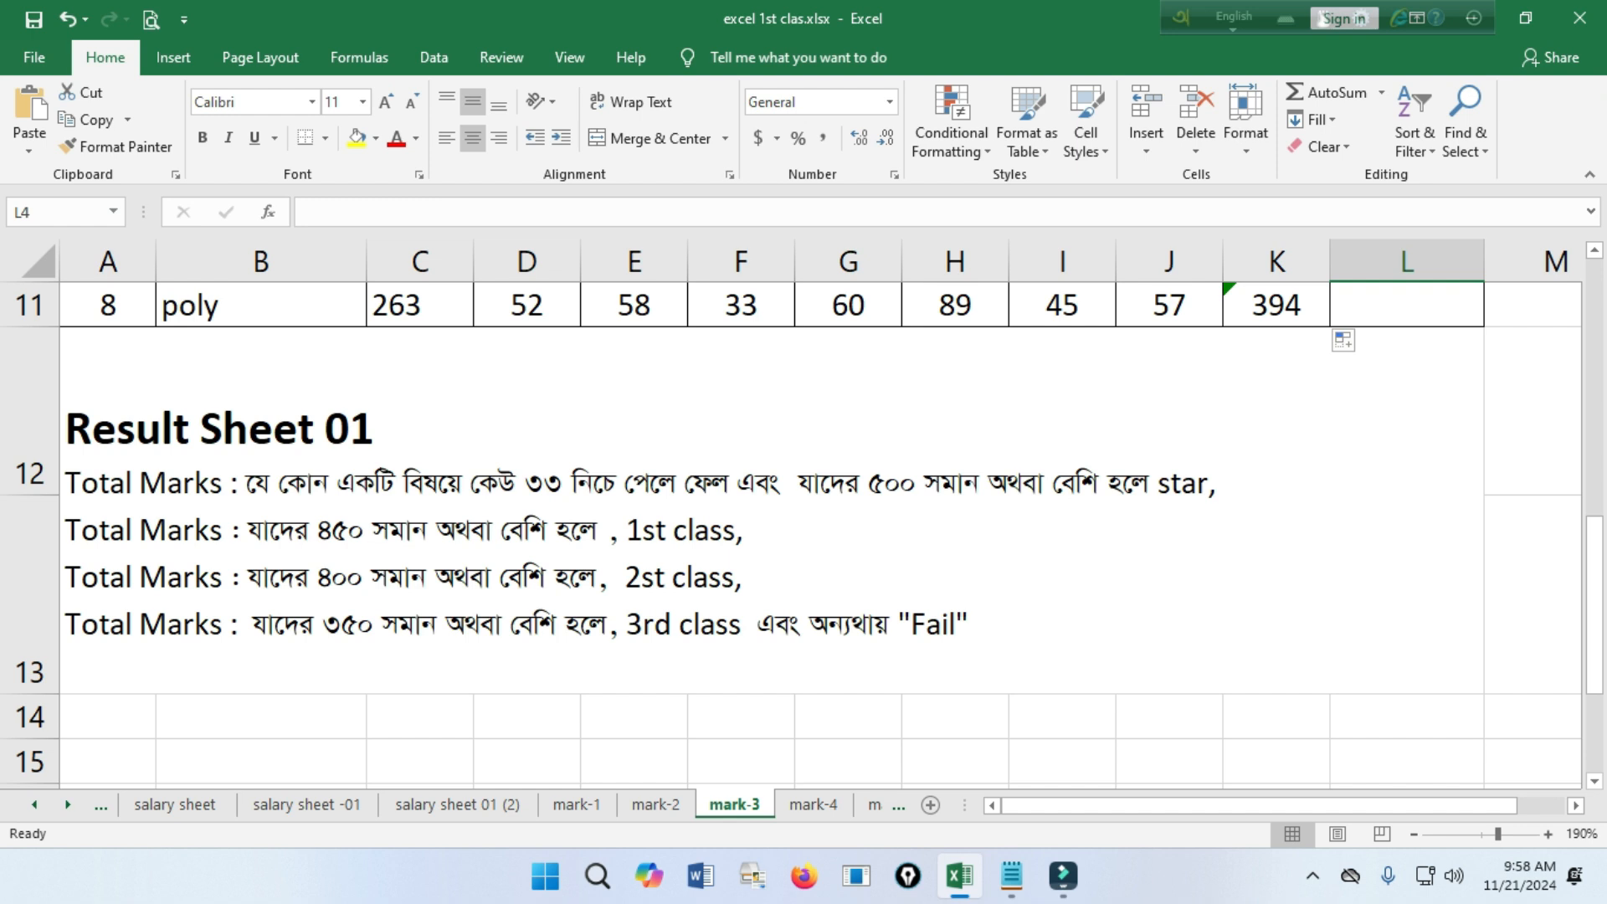
pyautogui.scroll(3, 820, 536)
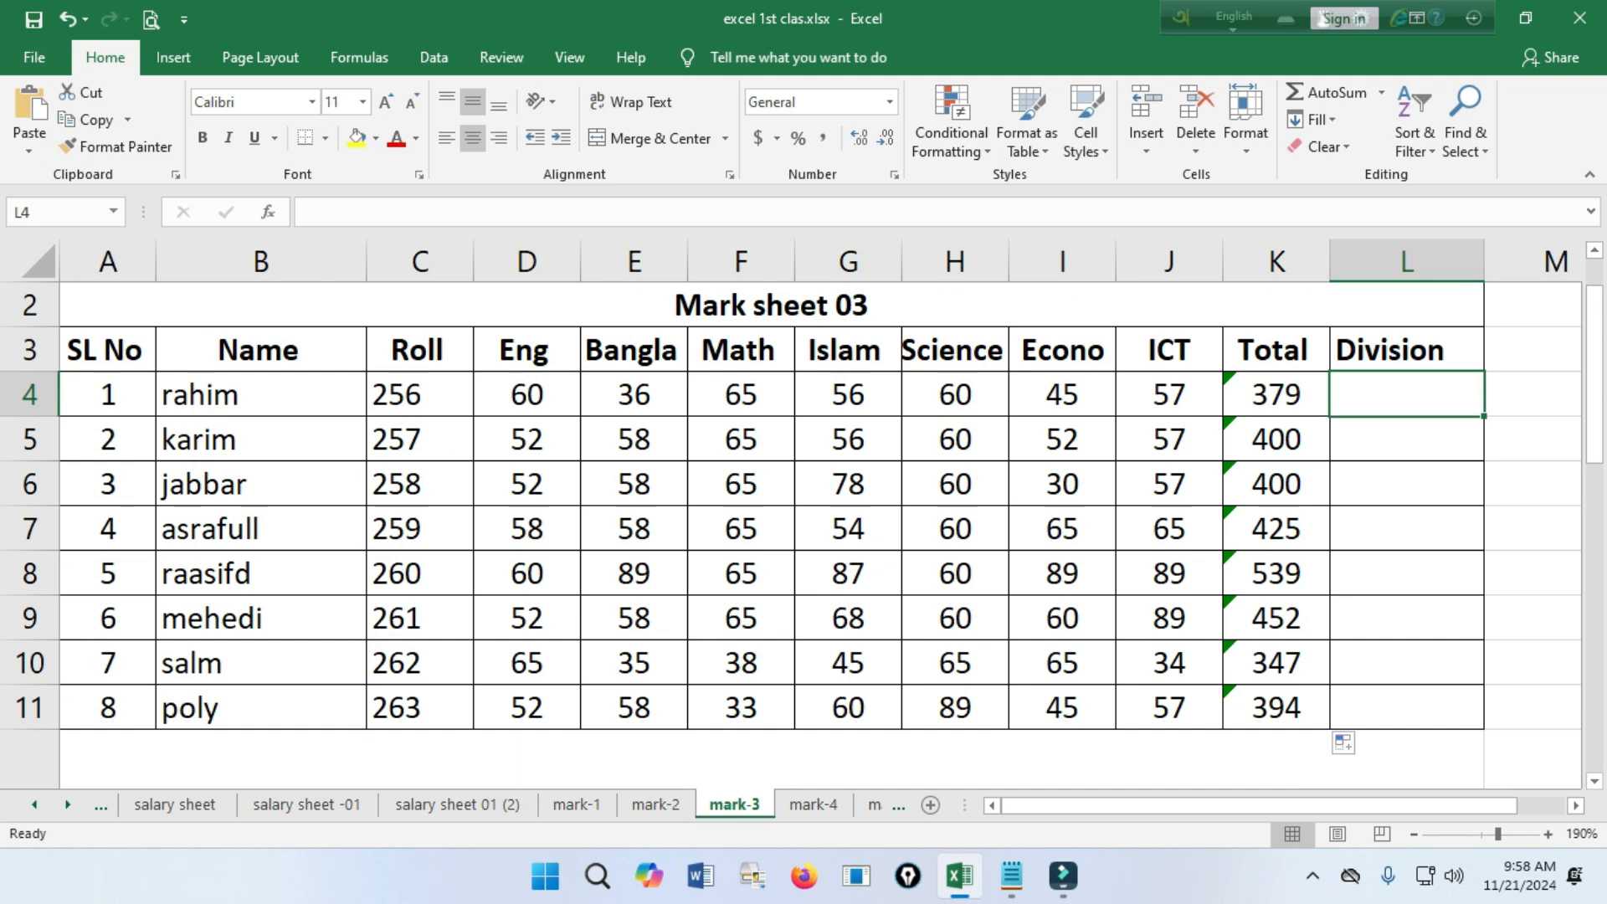
pyautogui.moveTo(527, 394); pyautogui.dragTo(1169, 395)
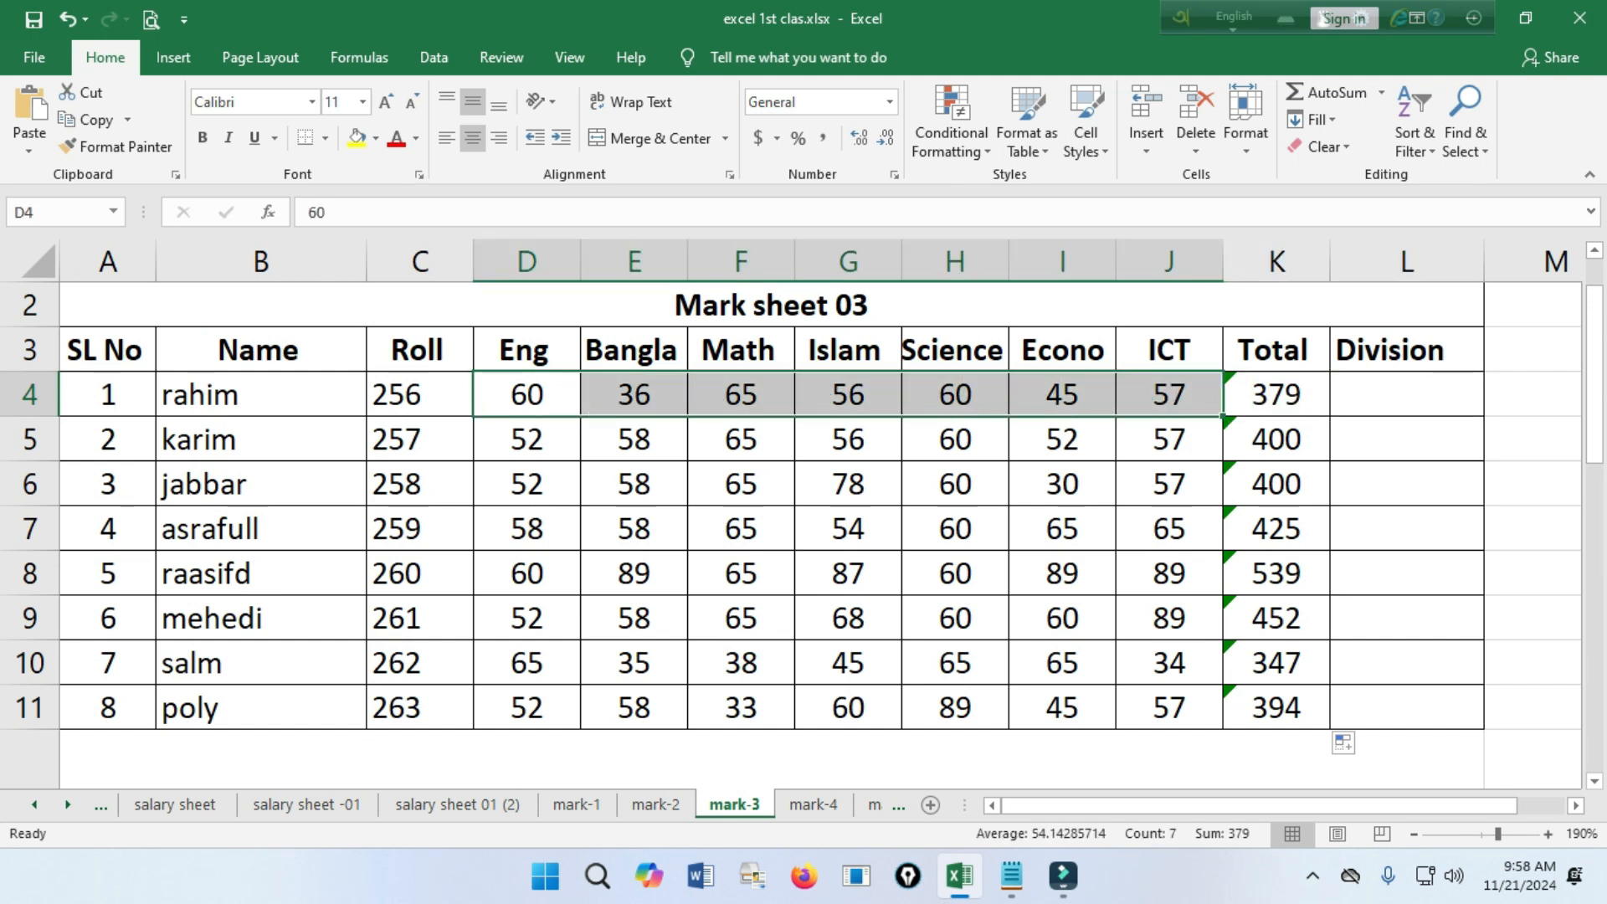
pyautogui.click(396, 138)
pyautogui.click(375, 139)
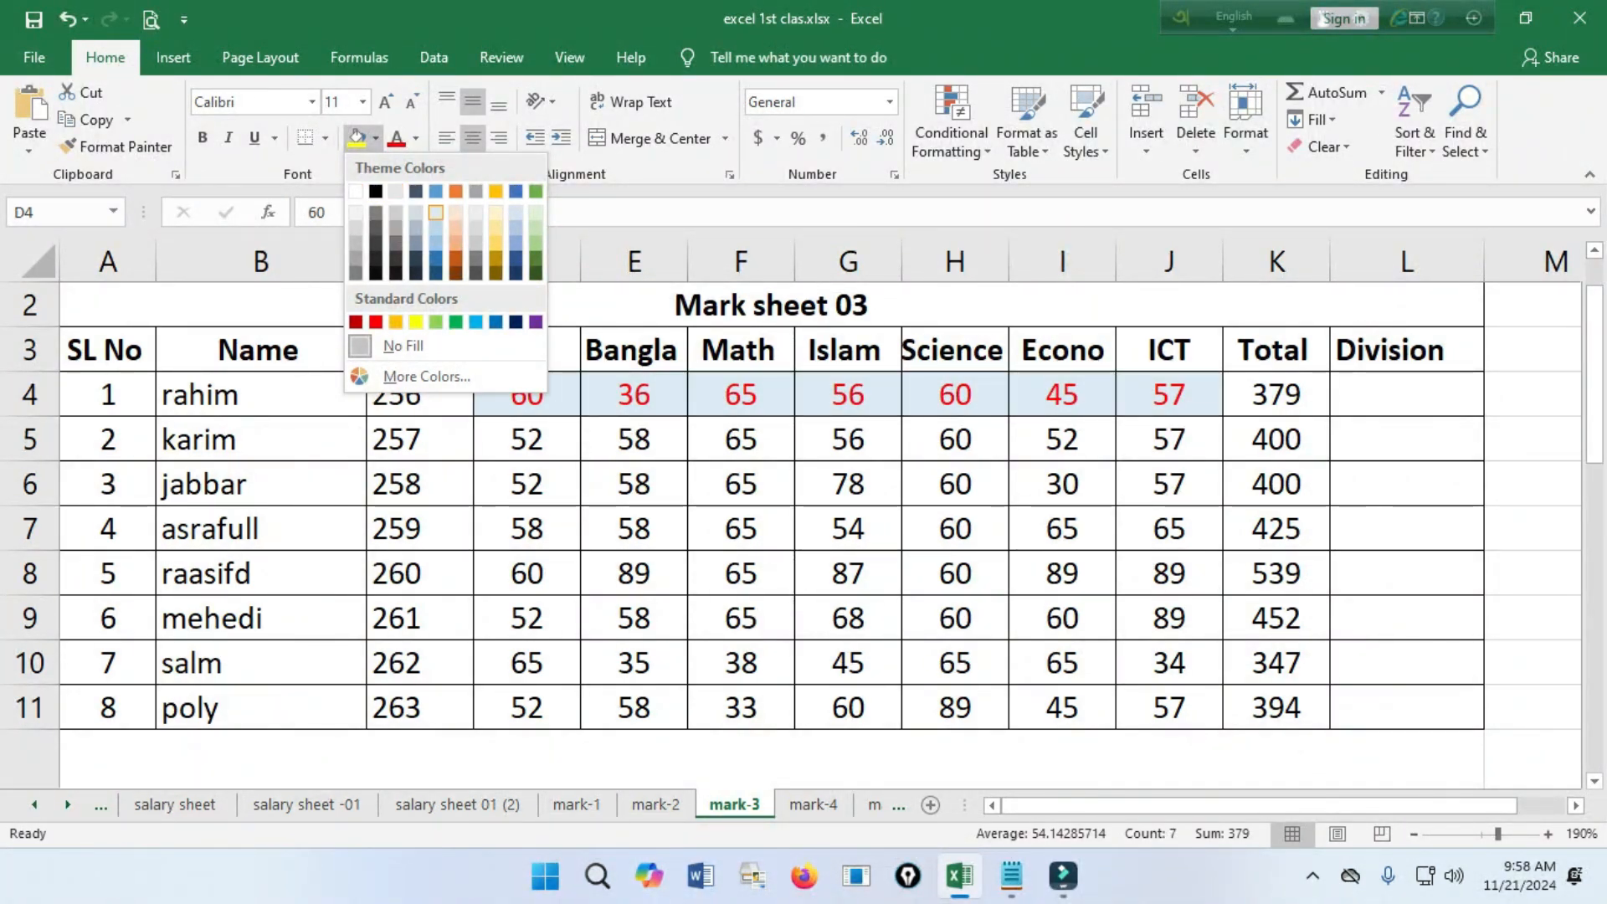
pyautogui.click(416, 212)
pyautogui.click(741, 484)
# Set the font colour of the subject marks in D4:J4 to black.
pyautogui.moveTo(527, 395); pyautogui.dragTo(1171, 405)
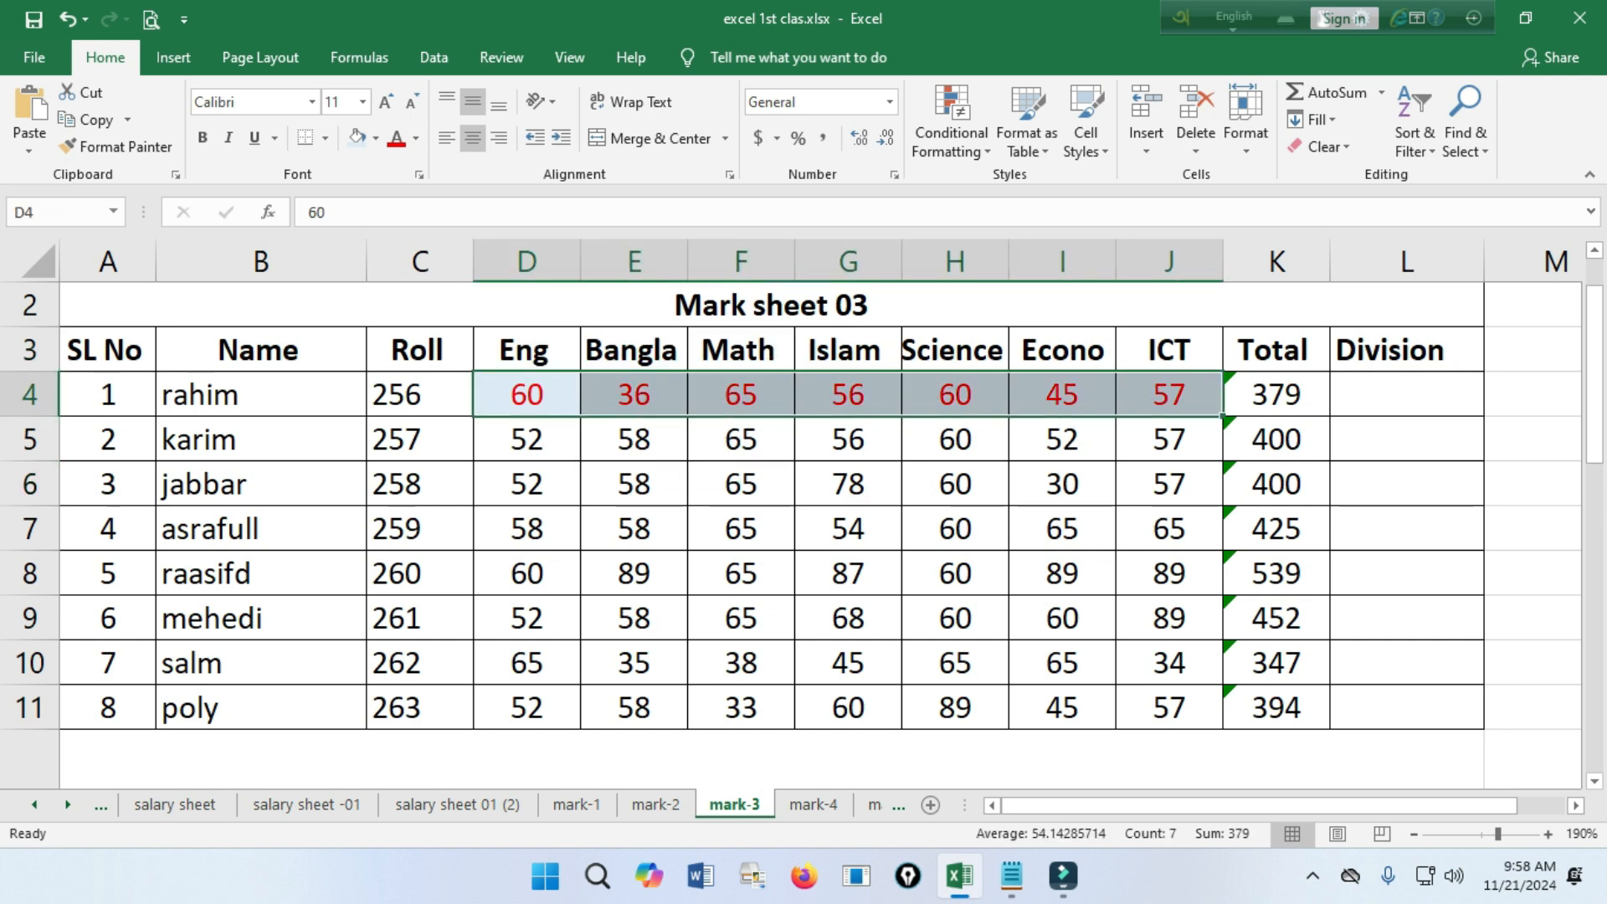
pyautogui.click(416, 138)
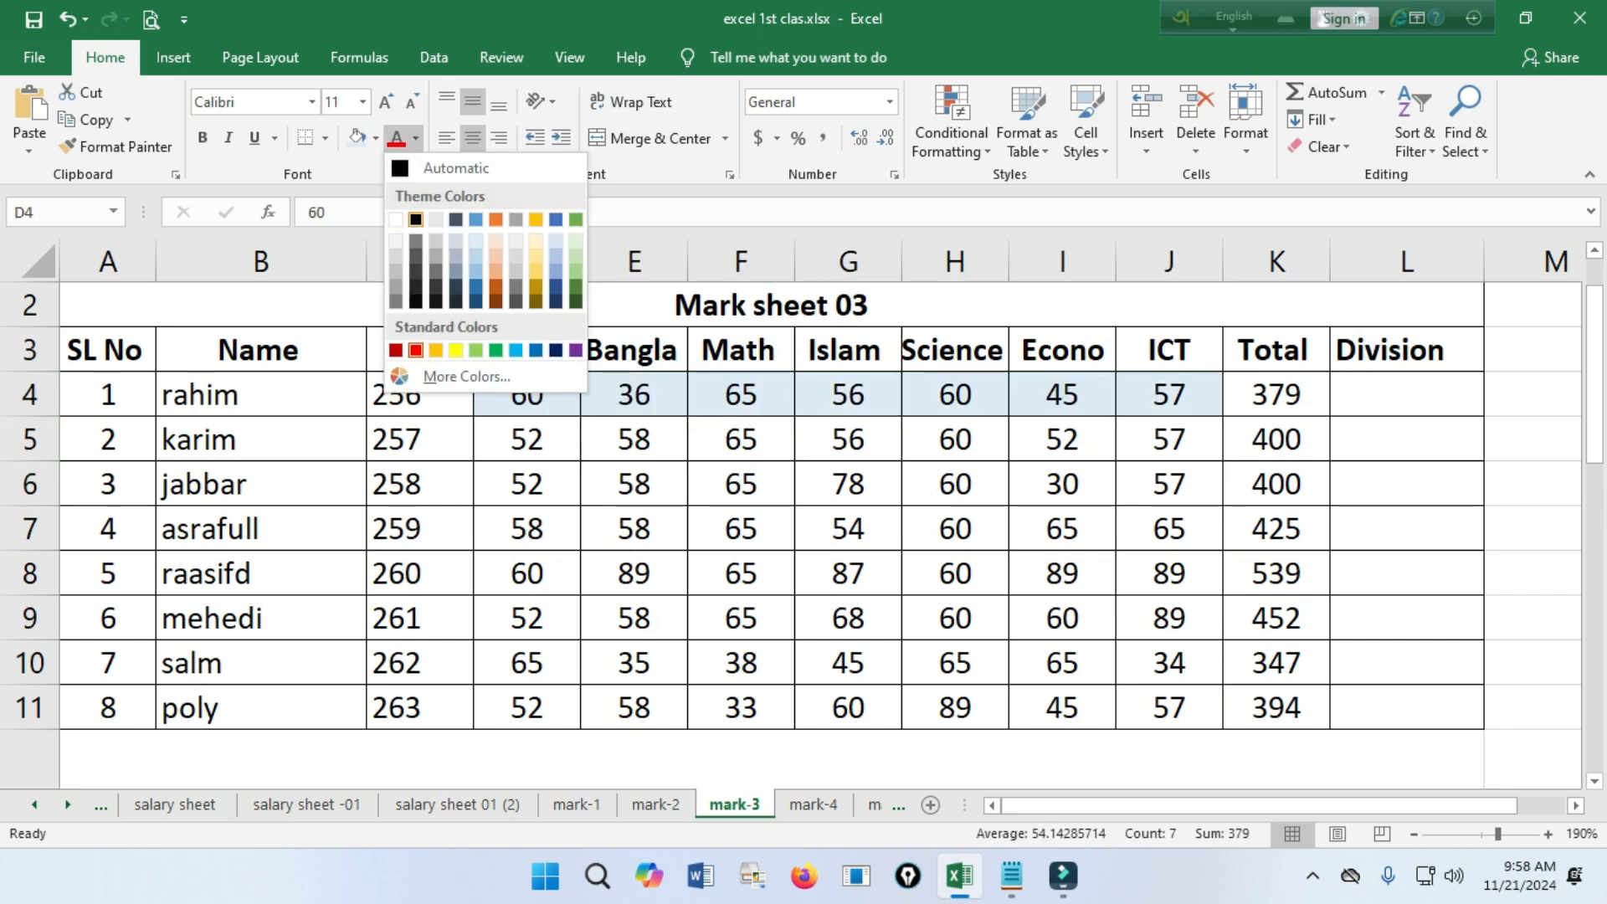
pyautogui.click(416, 219)
pyautogui.click(955, 484)
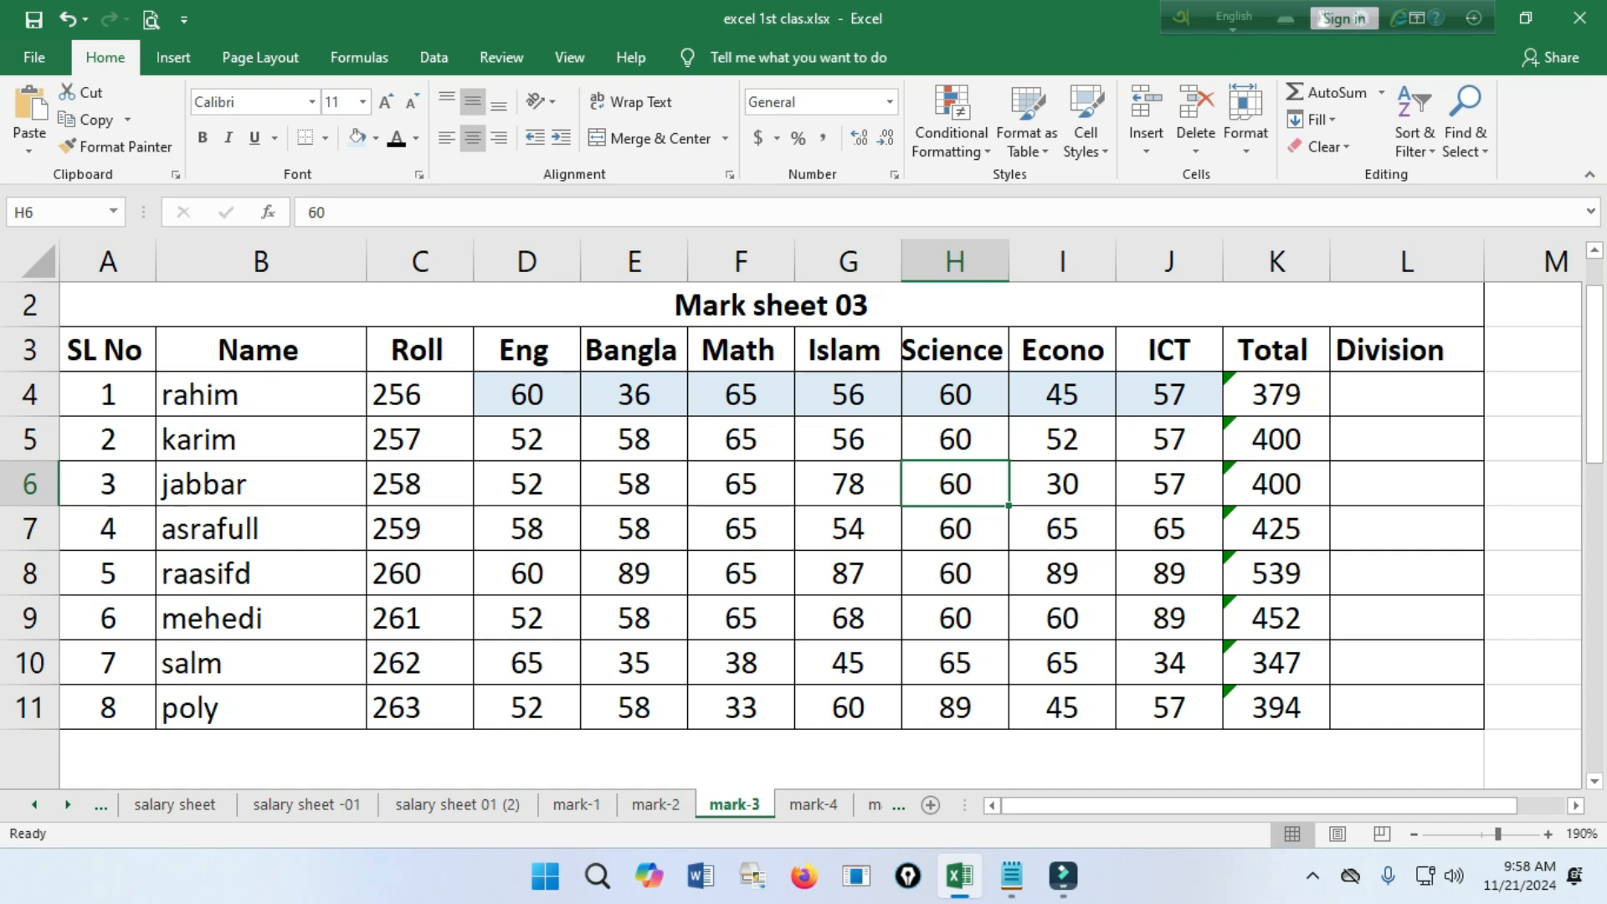
# Begin an IF formula in L4 for the first student's division, with a nested MIN function as its logical test.
pyautogui.click(1405, 394)
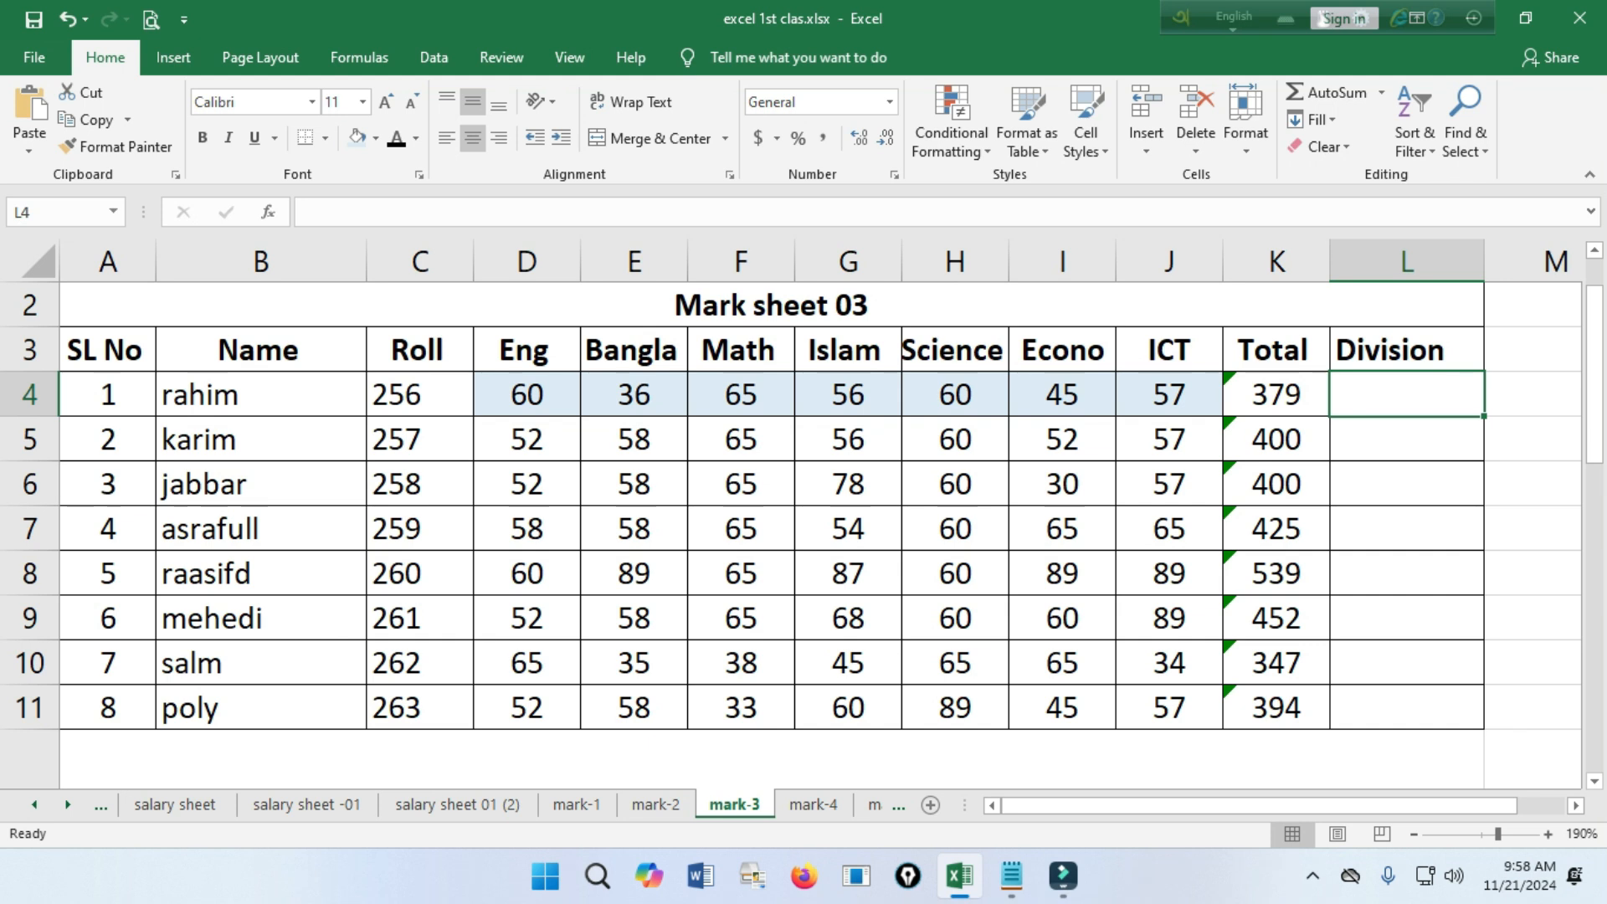
pyautogui.write('=')
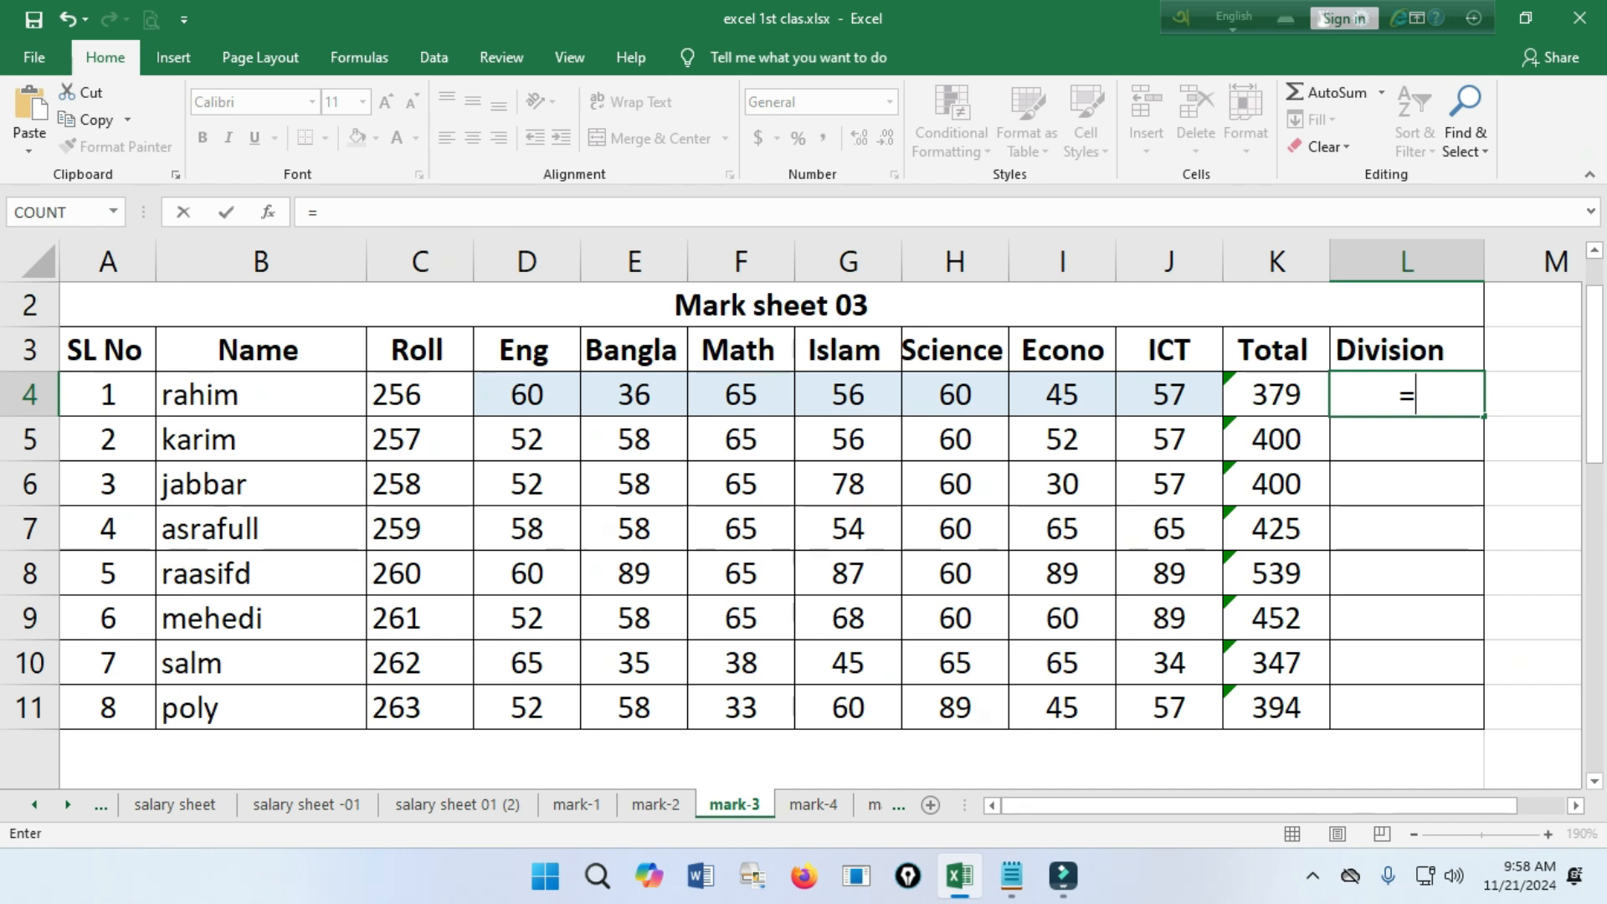
pyautogui.write('if(')
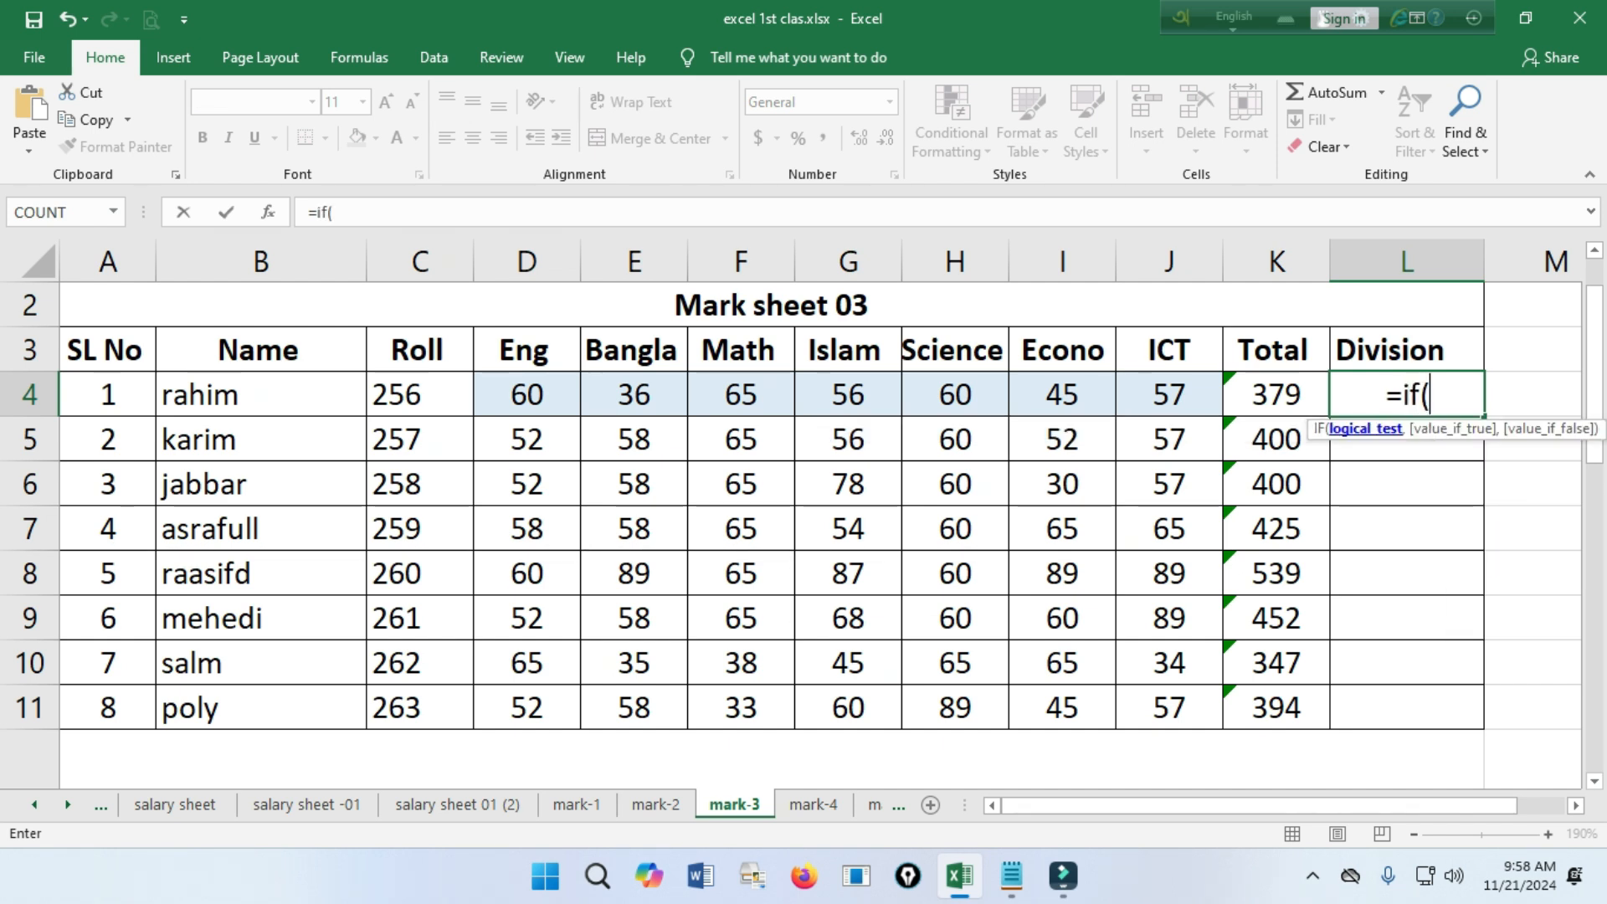
pyautogui.write('min')
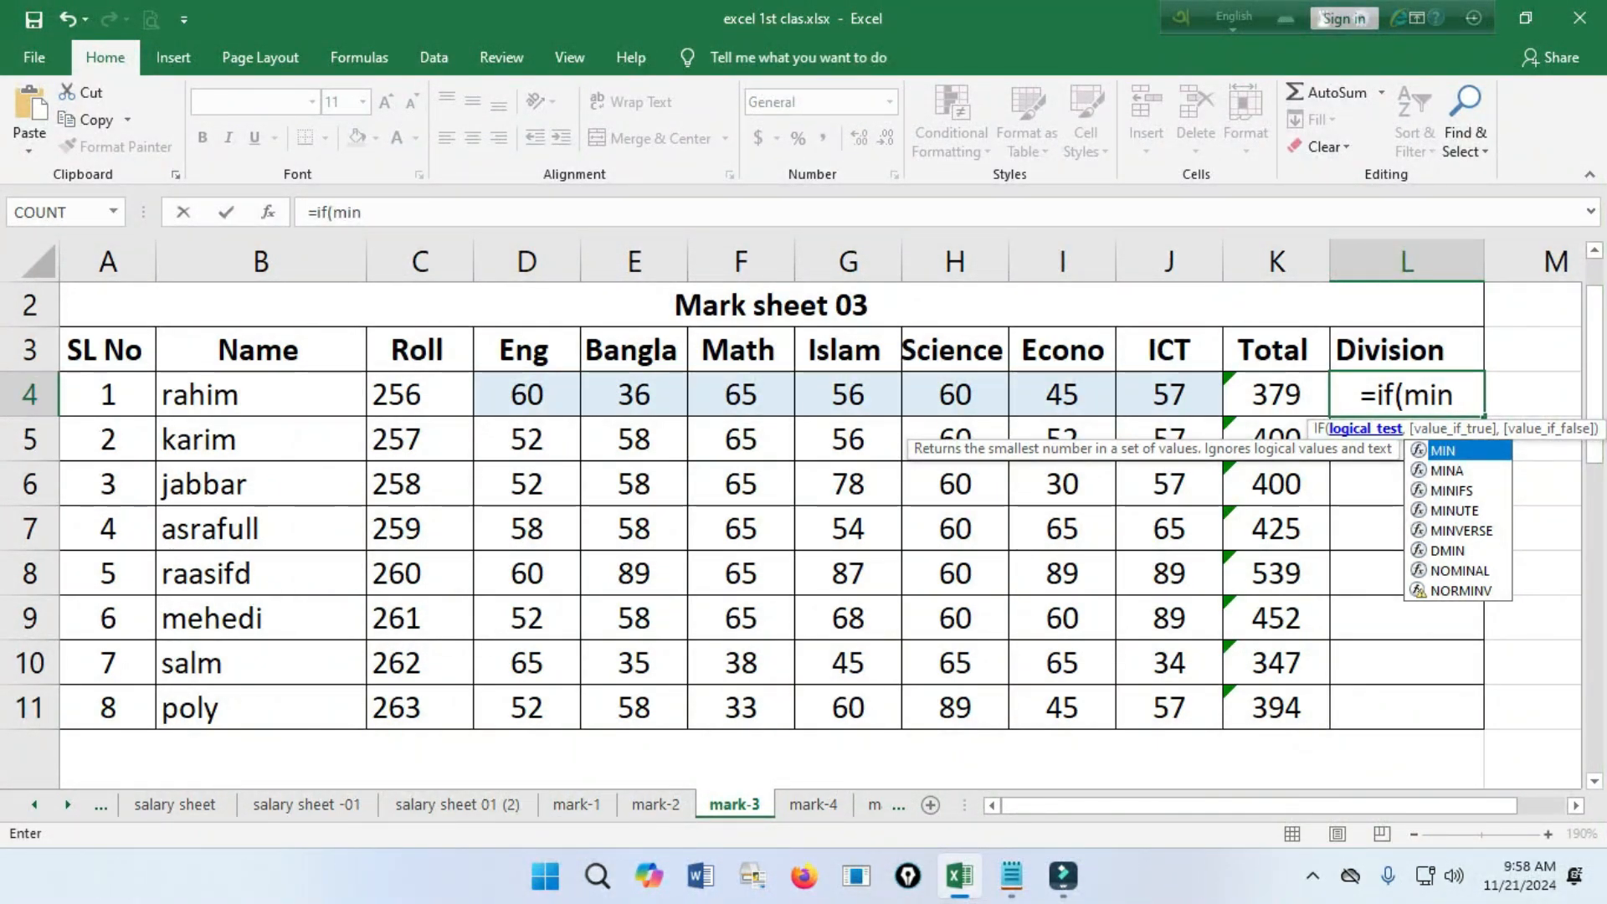
pyautogui.write('(')
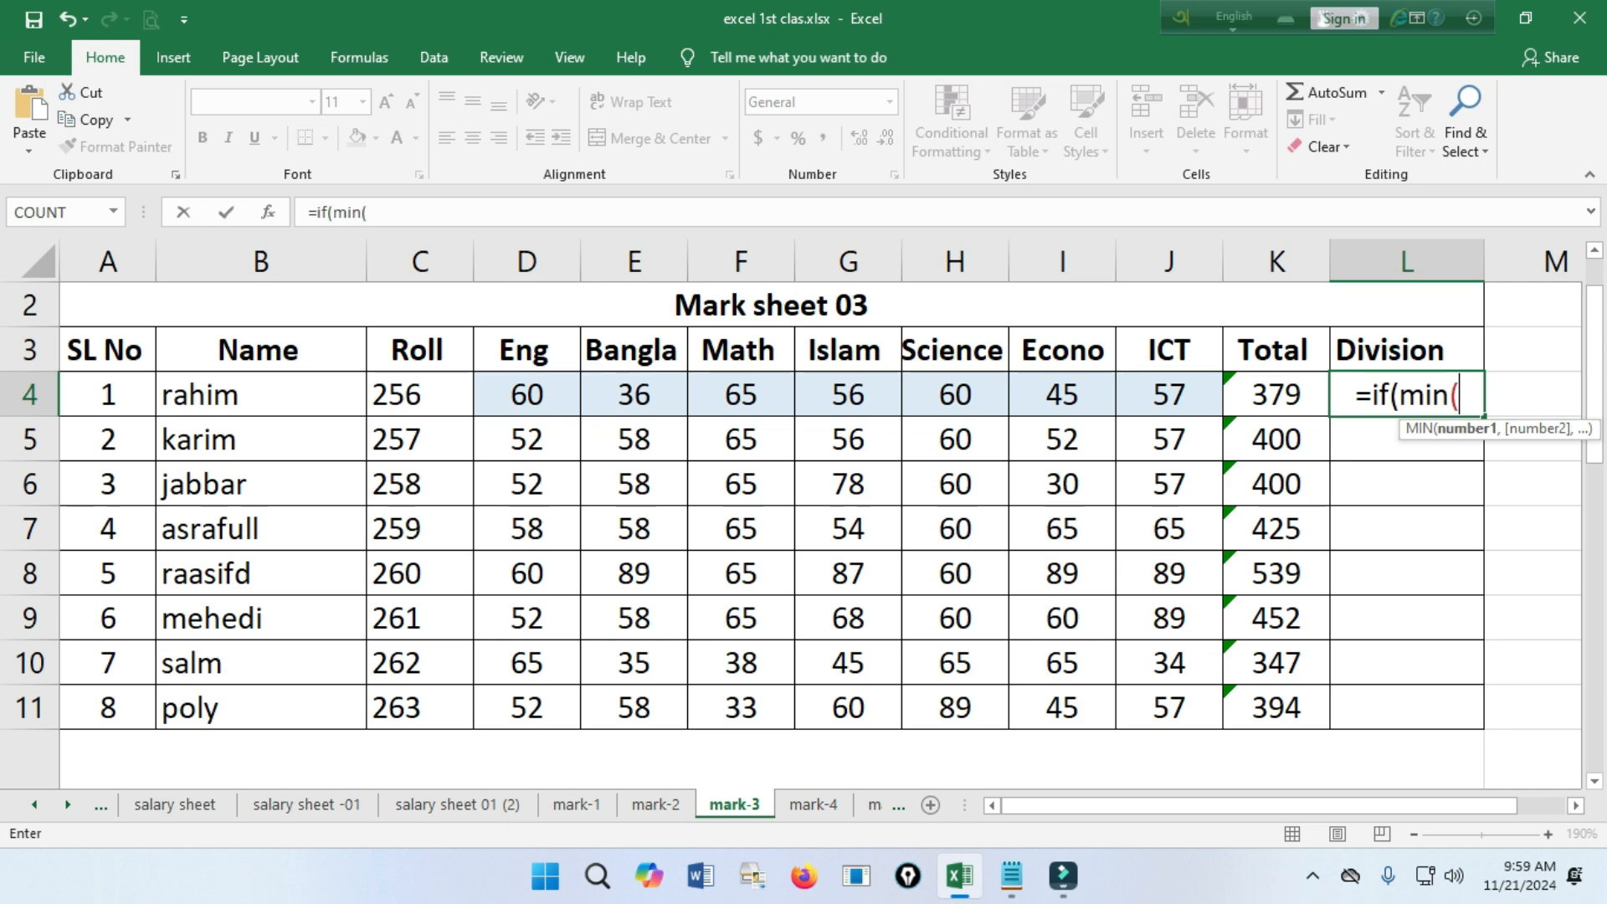
# Give MIN the first student's seven subject marks D4,E4,F4,G4,H4,I4,J4 as separate arguments and close its bracket.
pyautogui.click(526, 394)
pyautogui.write(',')
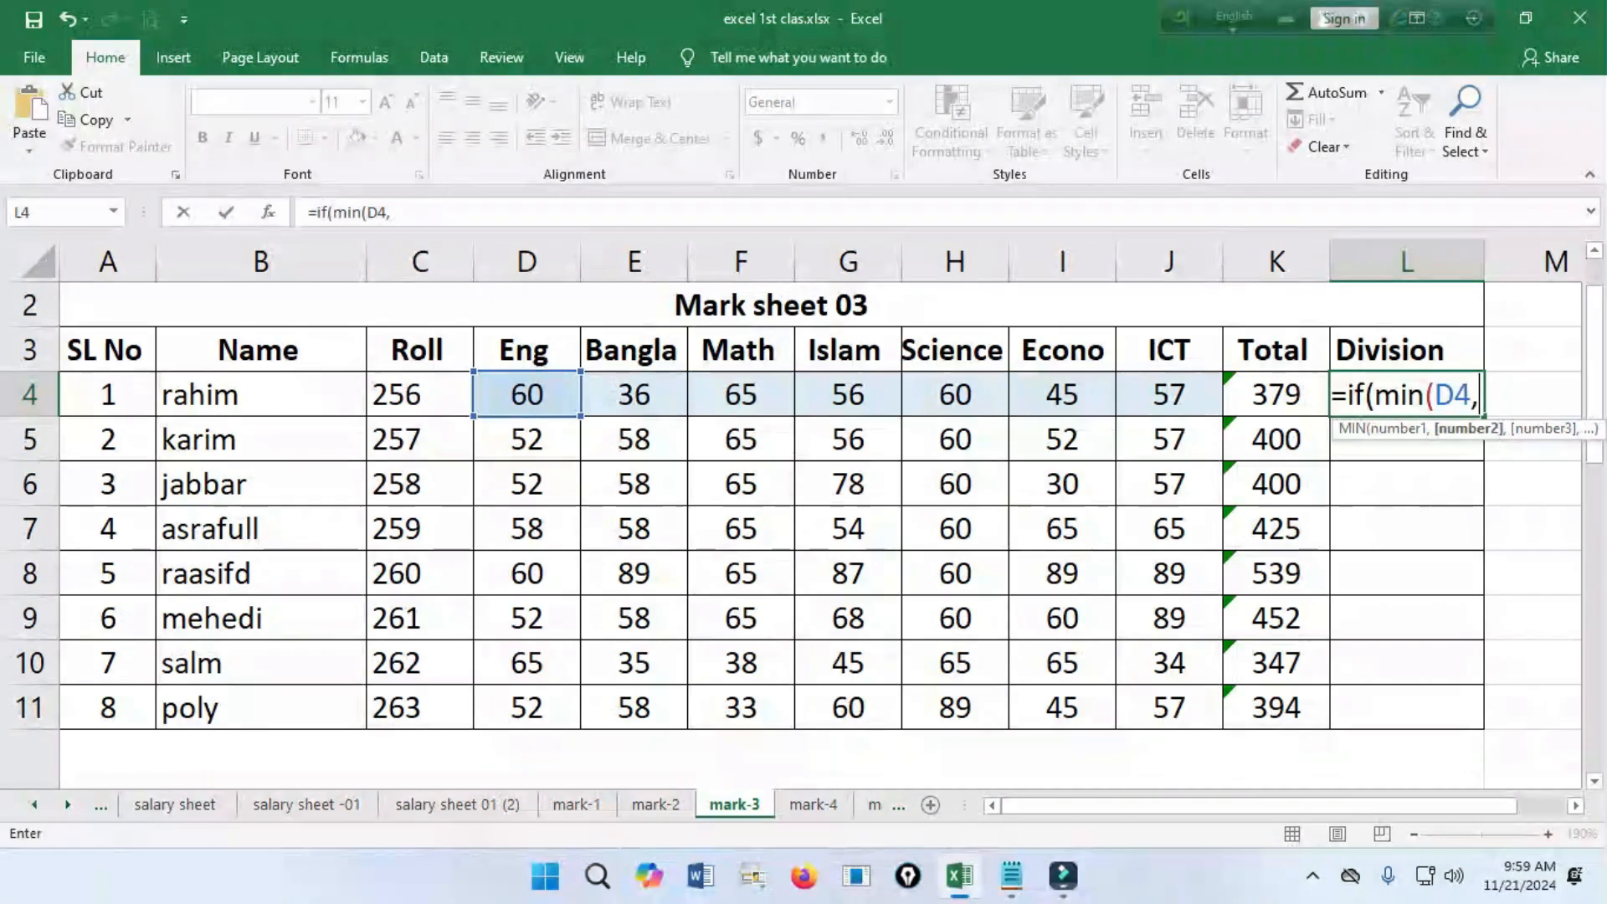
pyautogui.click(634, 394)
pyautogui.write(',')
pyautogui.click(740, 394)
pyautogui.write(',')
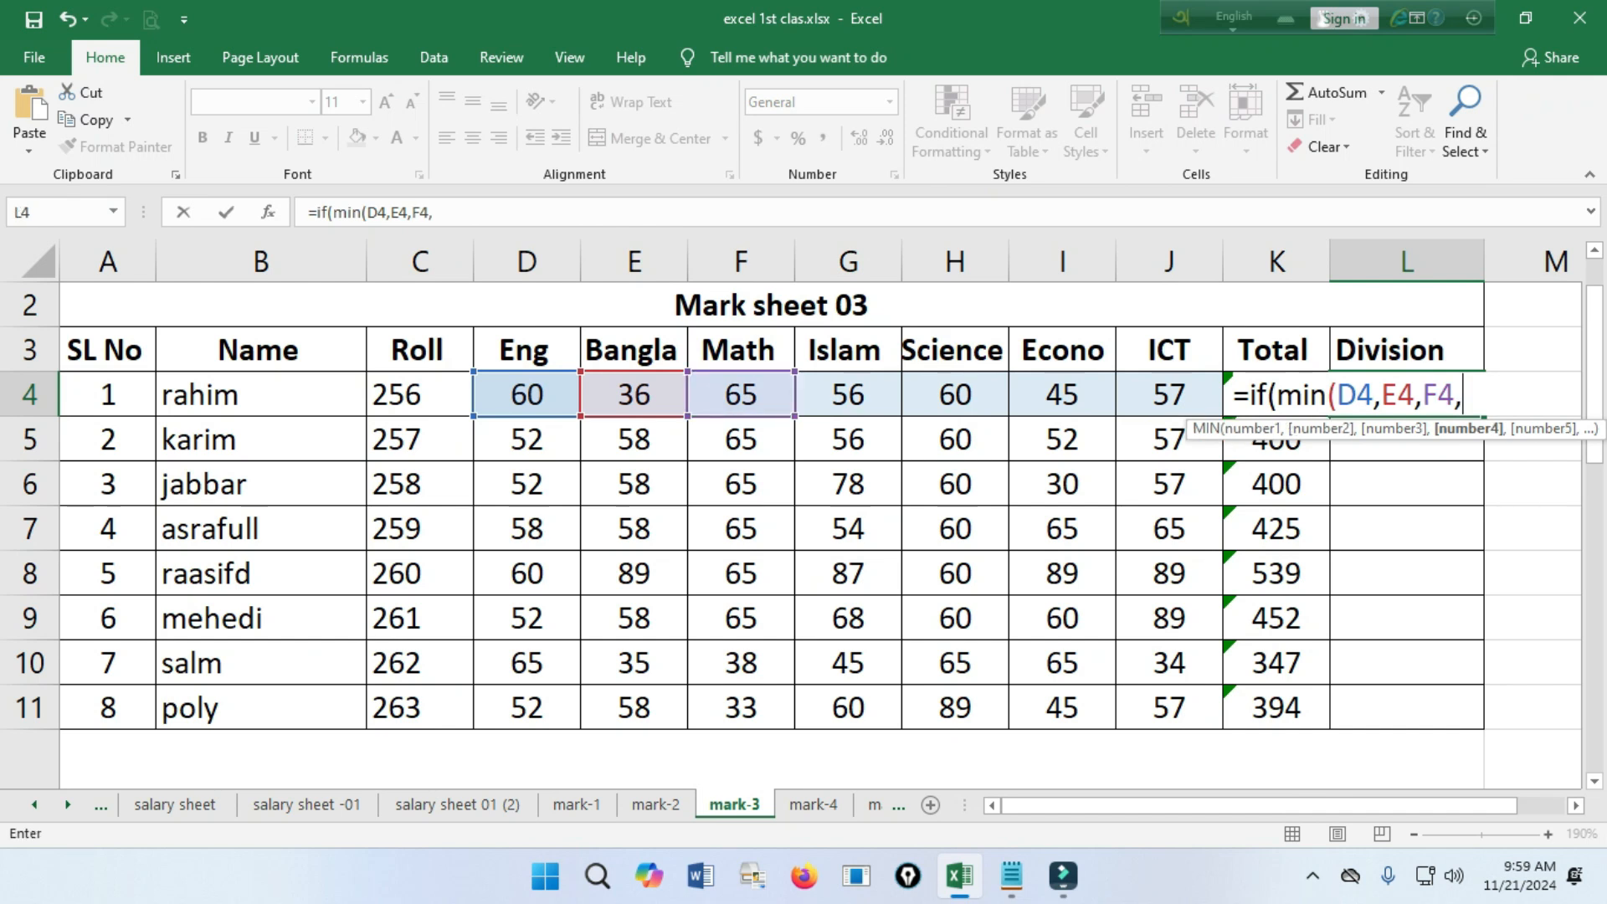
pyautogui.click(847, 394)
pyautogui.write(',')
pyautogui.click(954, 394)
pyautogui.write(',')
pyautogui.click(1062, 395)
pyautogui.write(',')
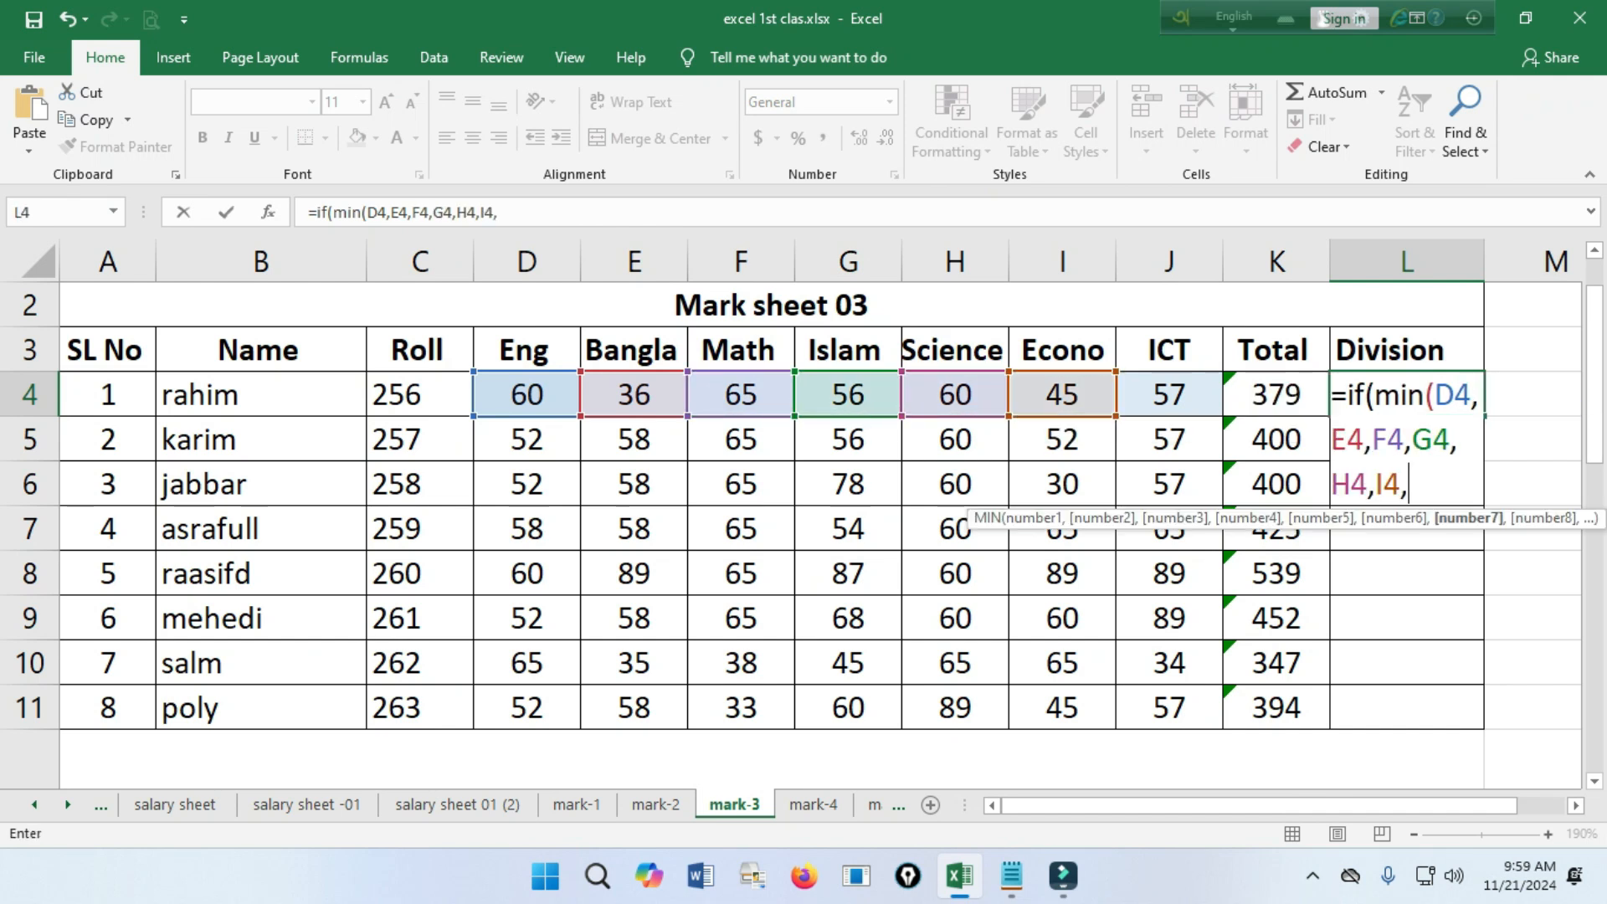
pyautogui.click(1169, 394)
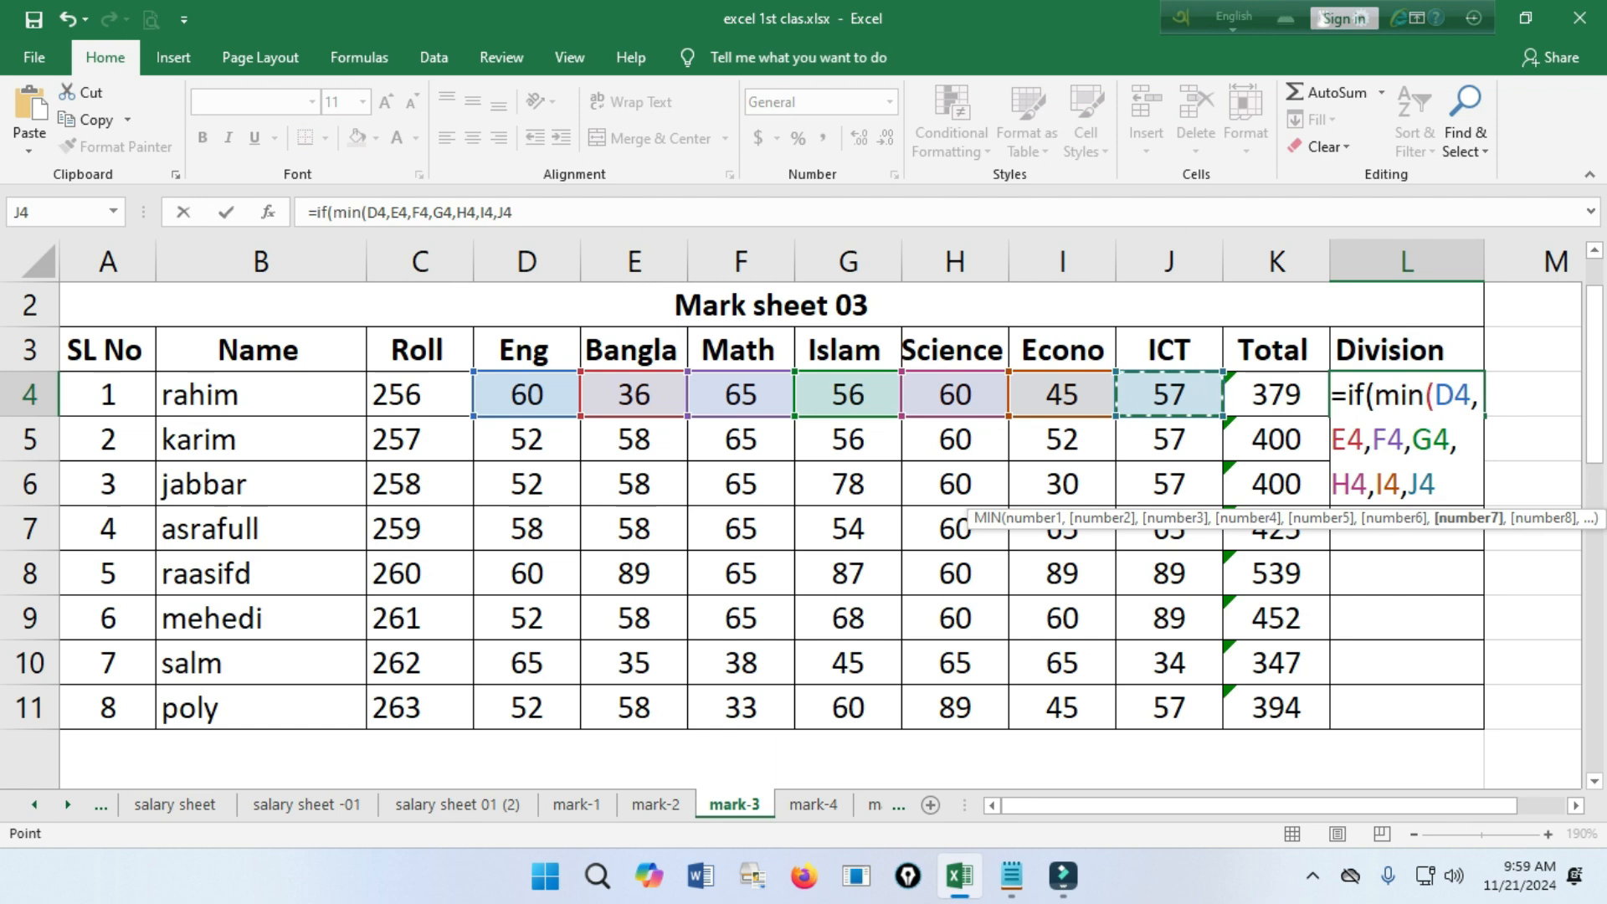
pyautogui.write(')')
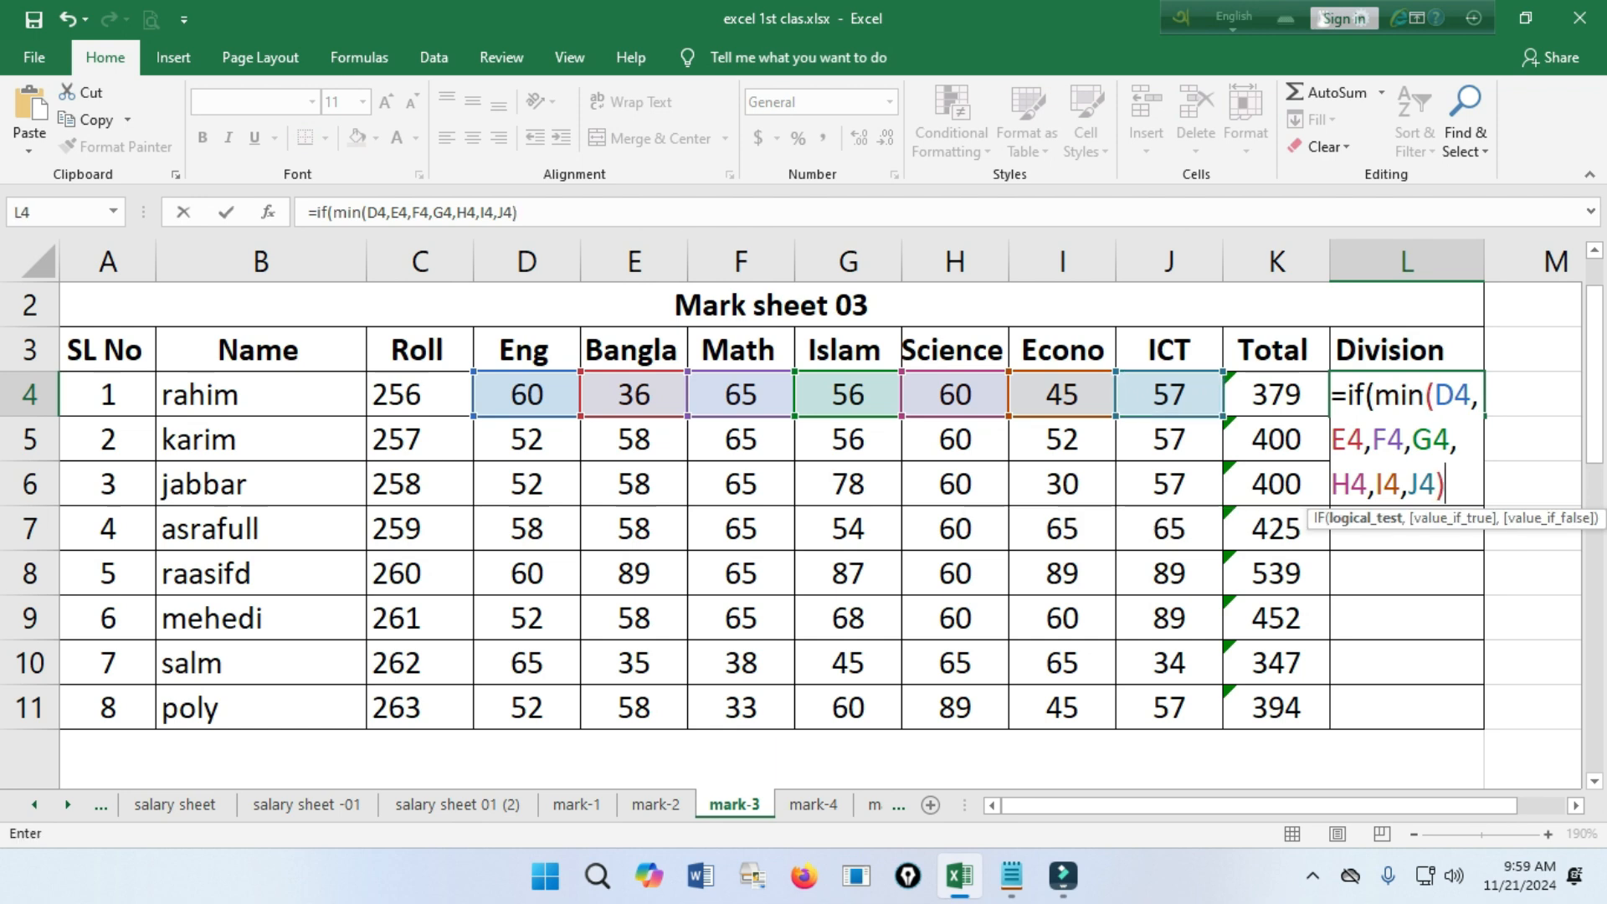
pyautogui.moveTo(1423, 395); pyautogui.dragTo(1445, 484)
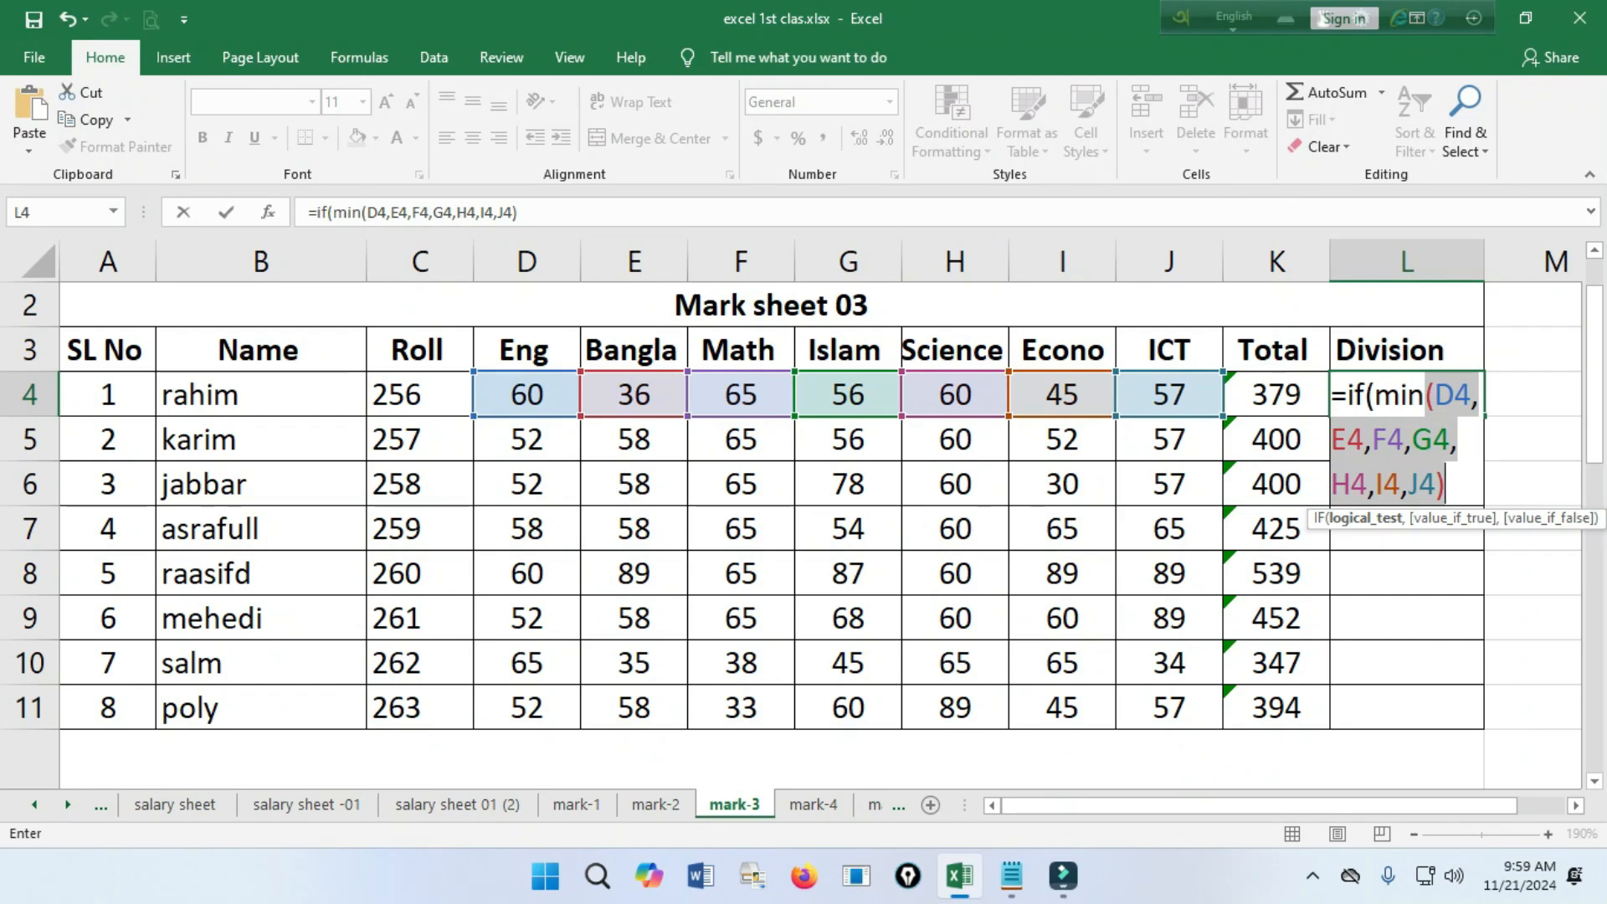
pyautogui.click(1446, 484)
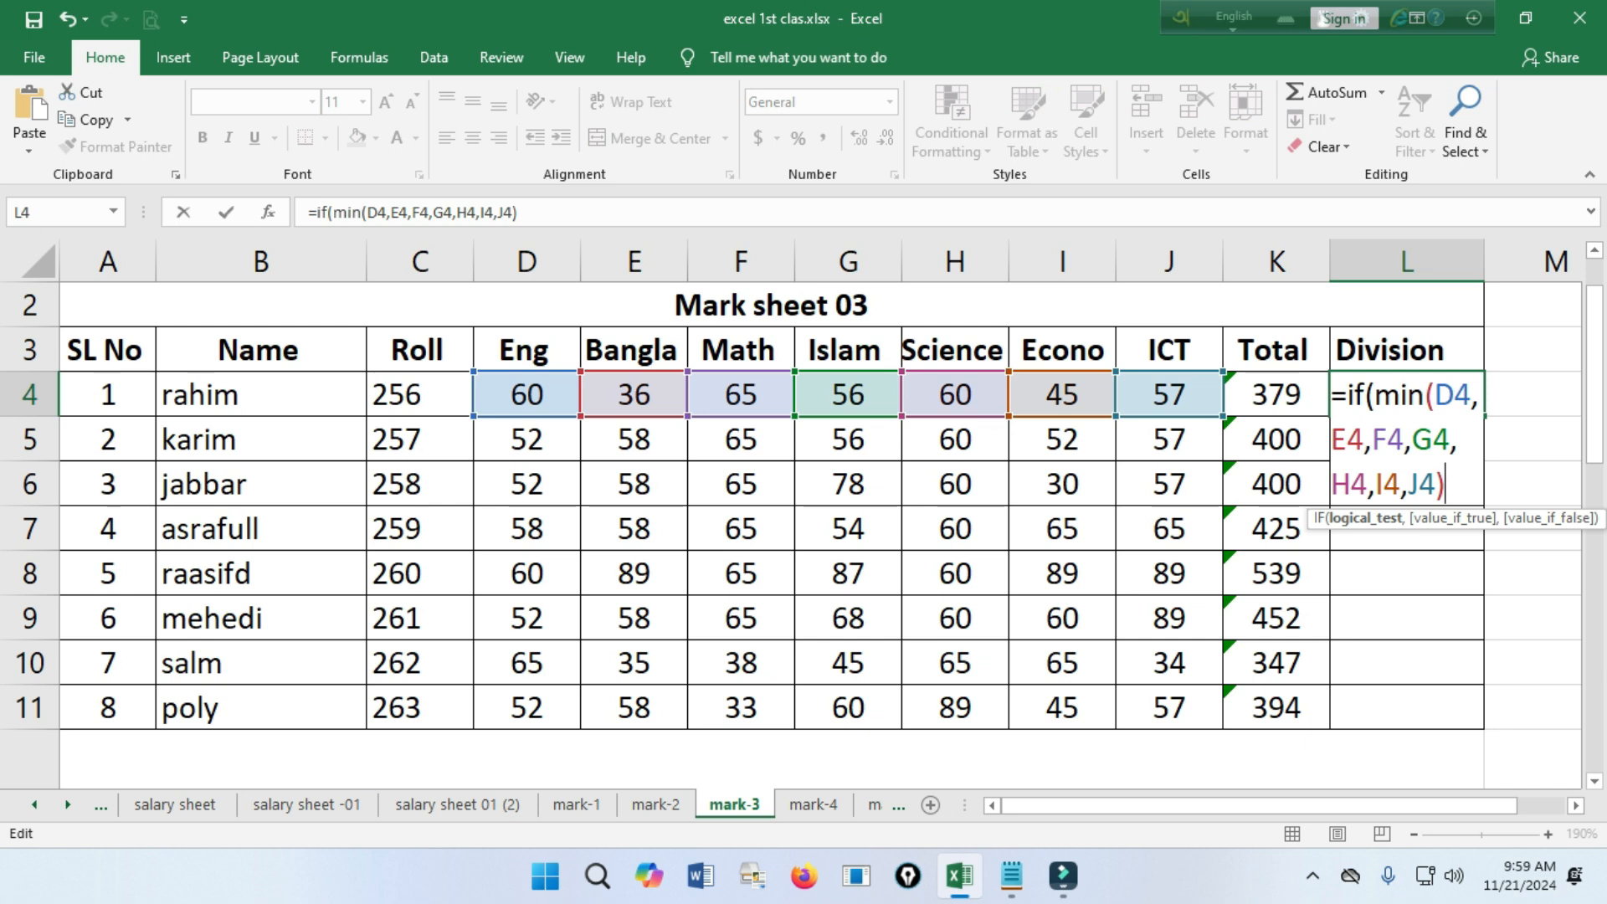
# Add the comparison <33 after the MIN function and try to enter the formula with only its logical test.
pyautogui.write(',')
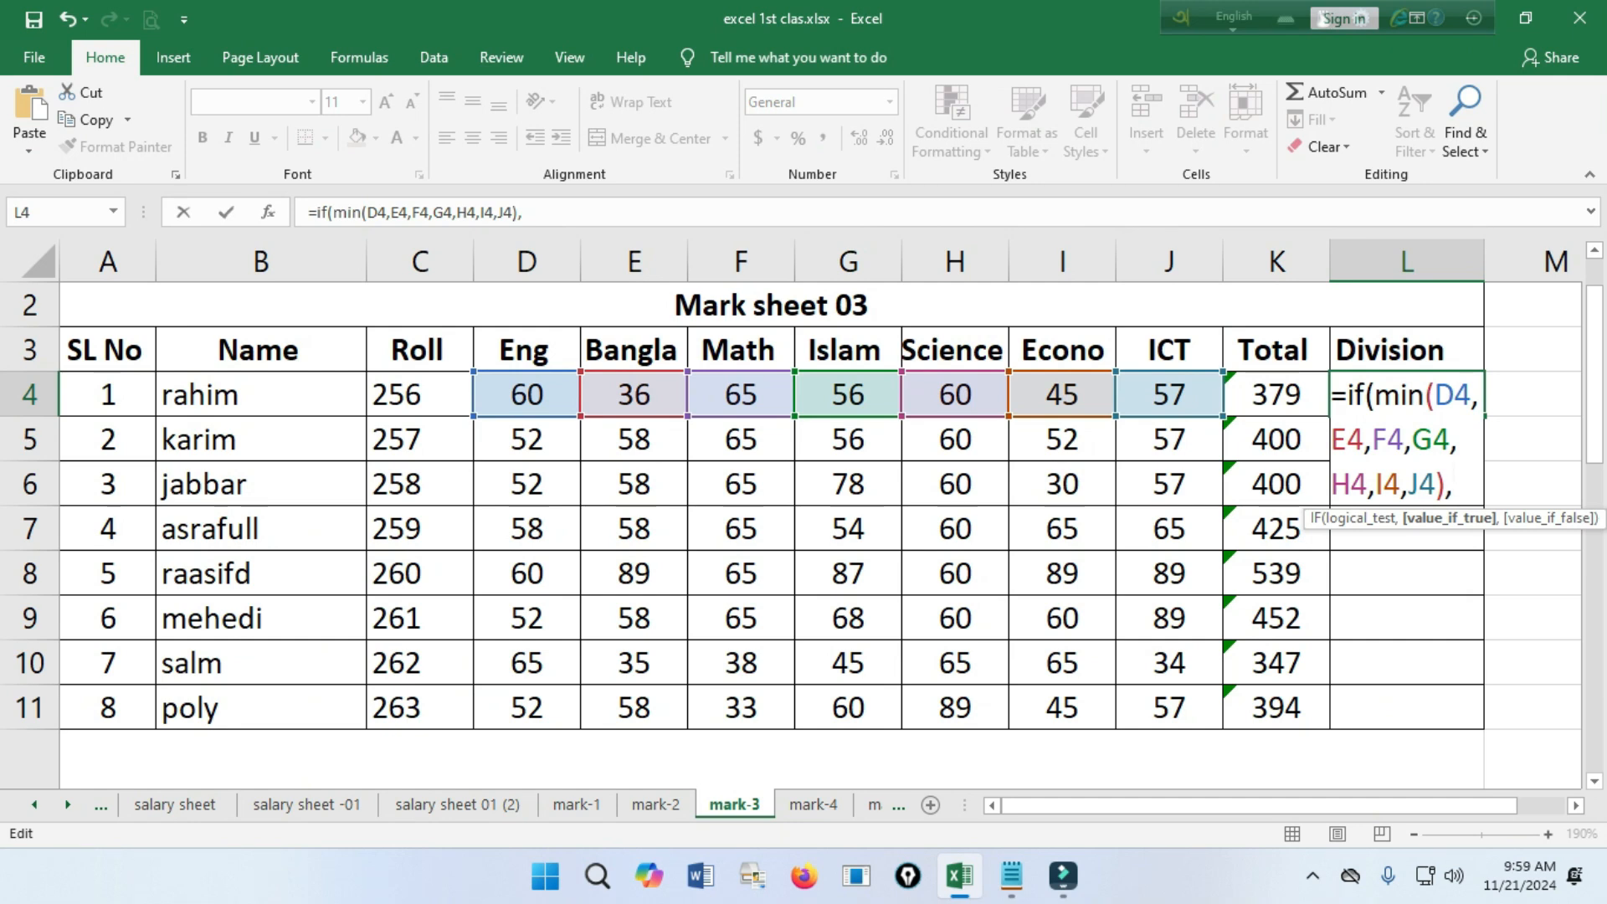
pyautogui.press('BackSpace')
pyautogui.write('<33')
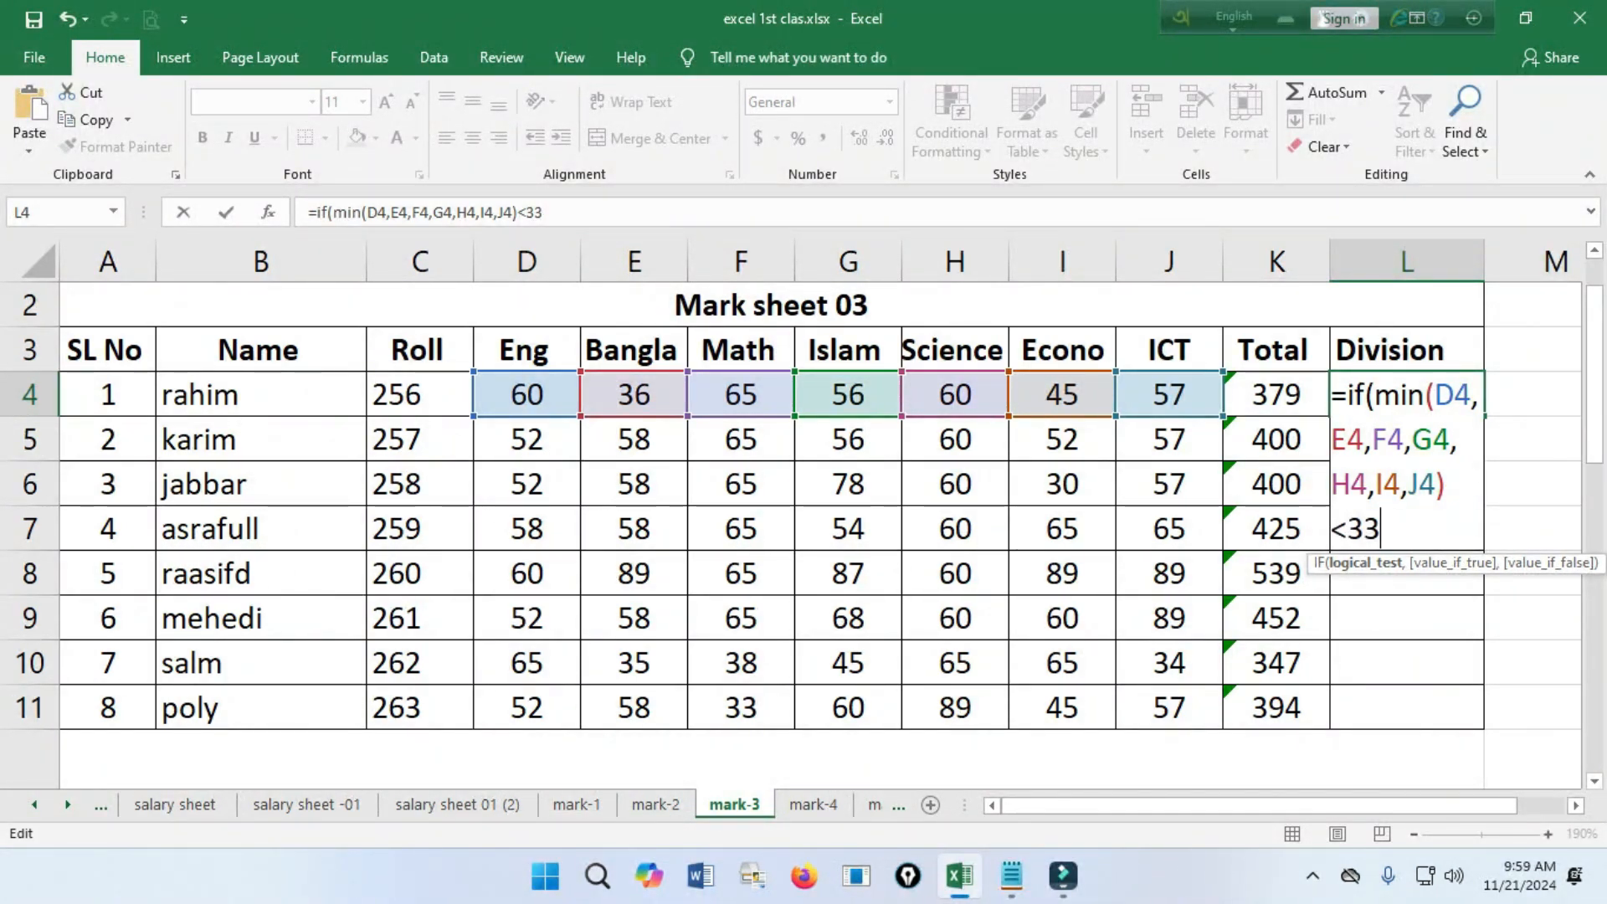
pyautogui.write(')')
pyautogui.press('Return')
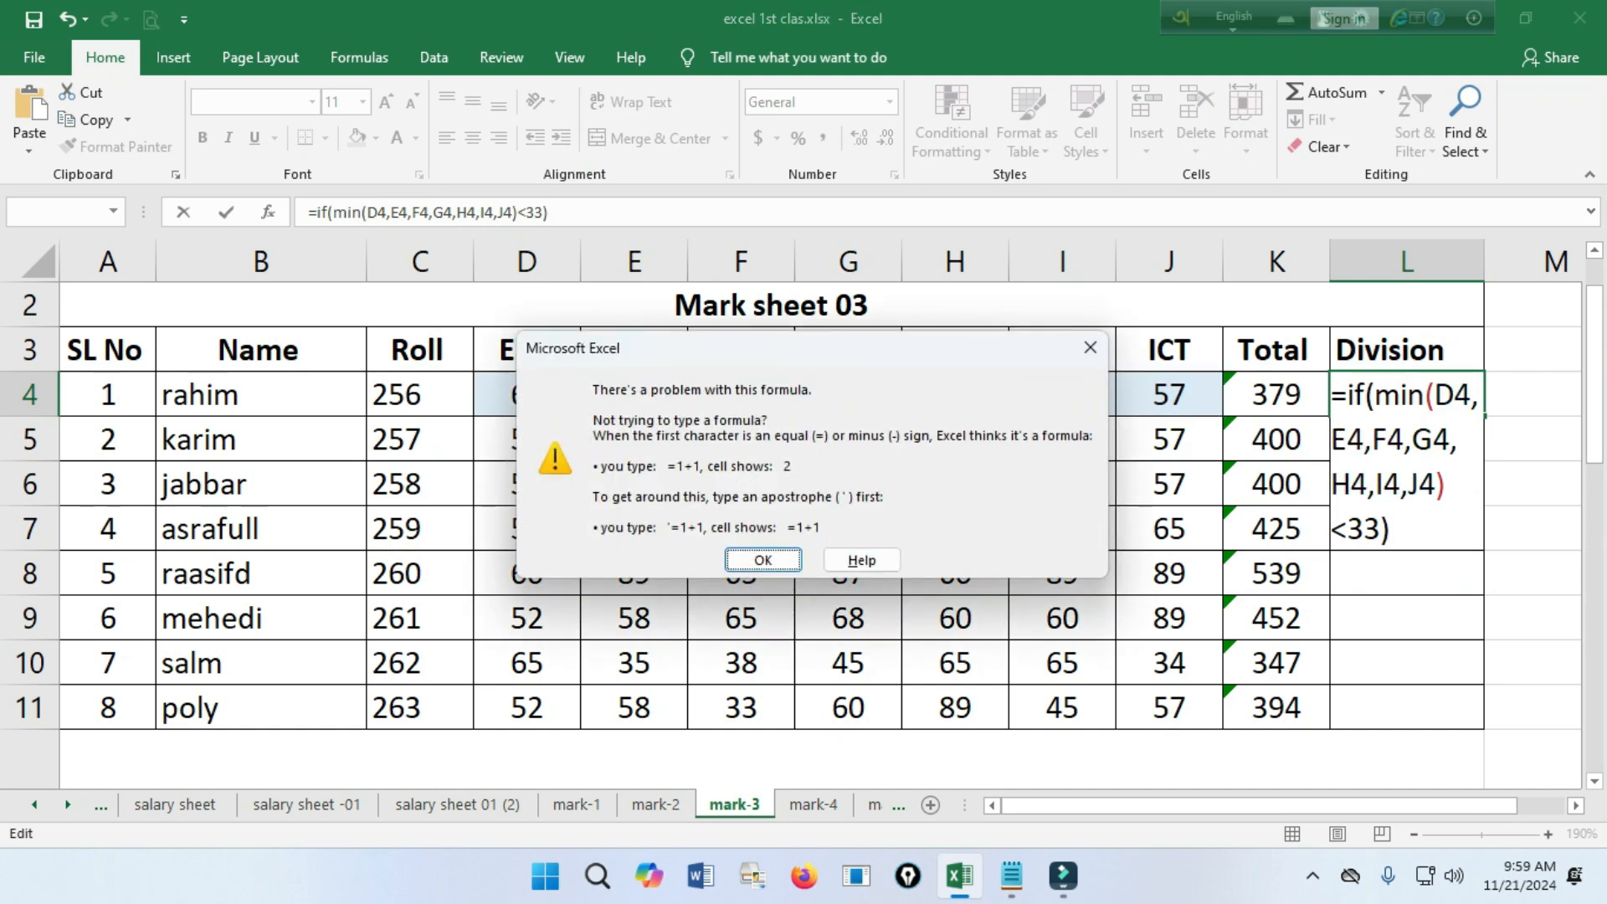
pyautogui.press('Return')
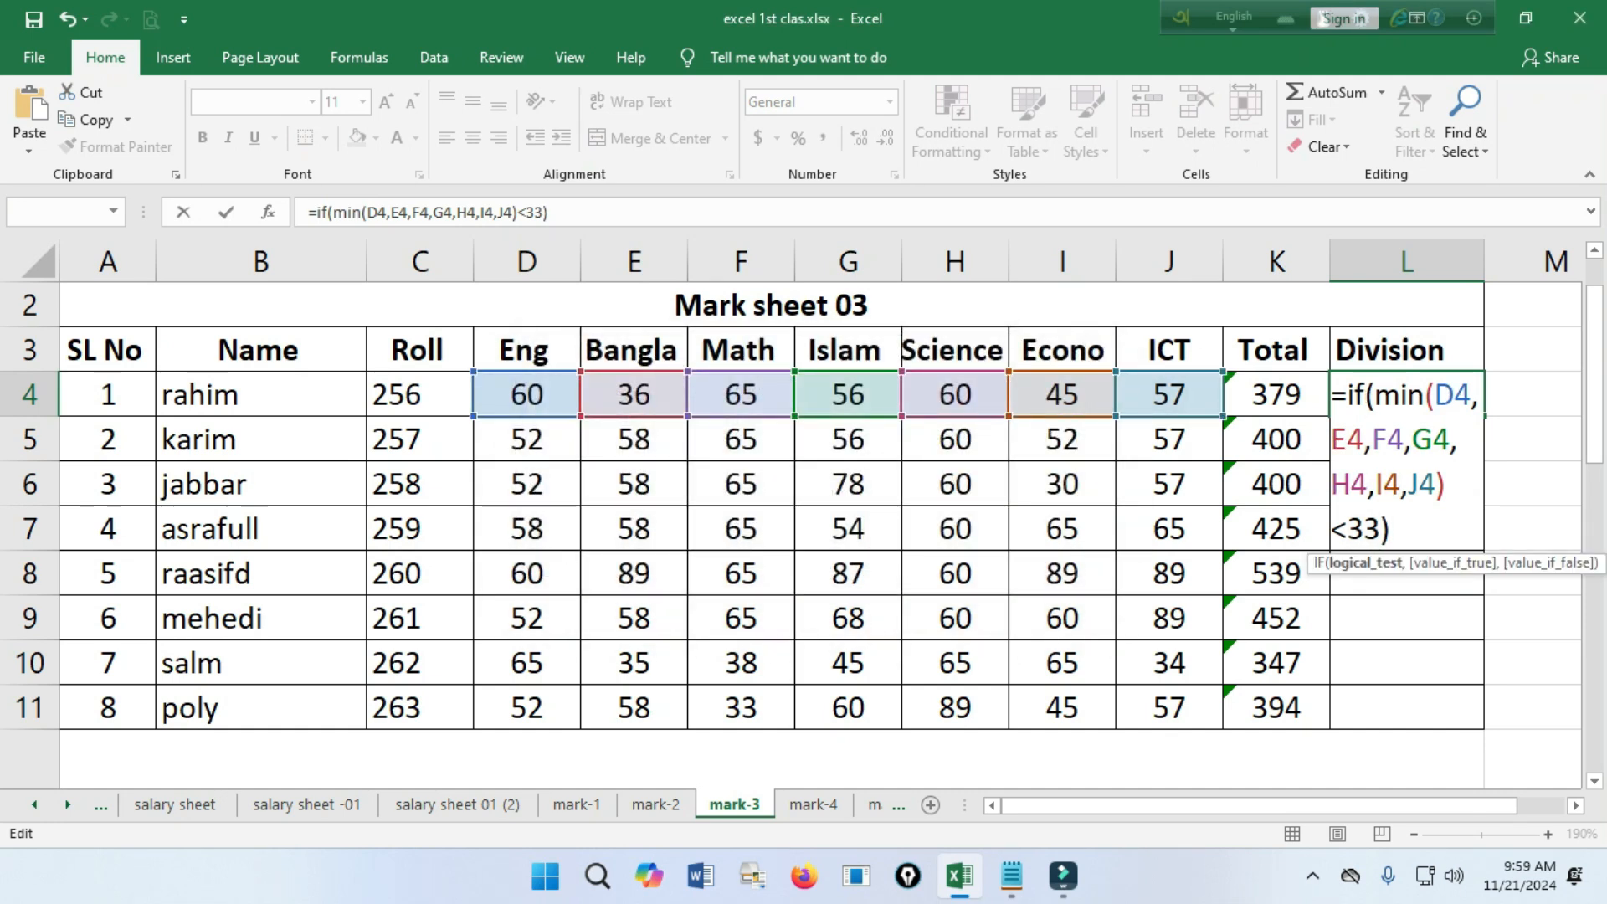
# Complete the L4 formula with "Fail" as the value if true and fill it down to L11.
pyautogui.click(1331, 528)
pyautogui.moveTo(1063, 875)
pyautogui.click(1391, 529)
pyautogui.press('BackSpace')
pyautogui.write(',')
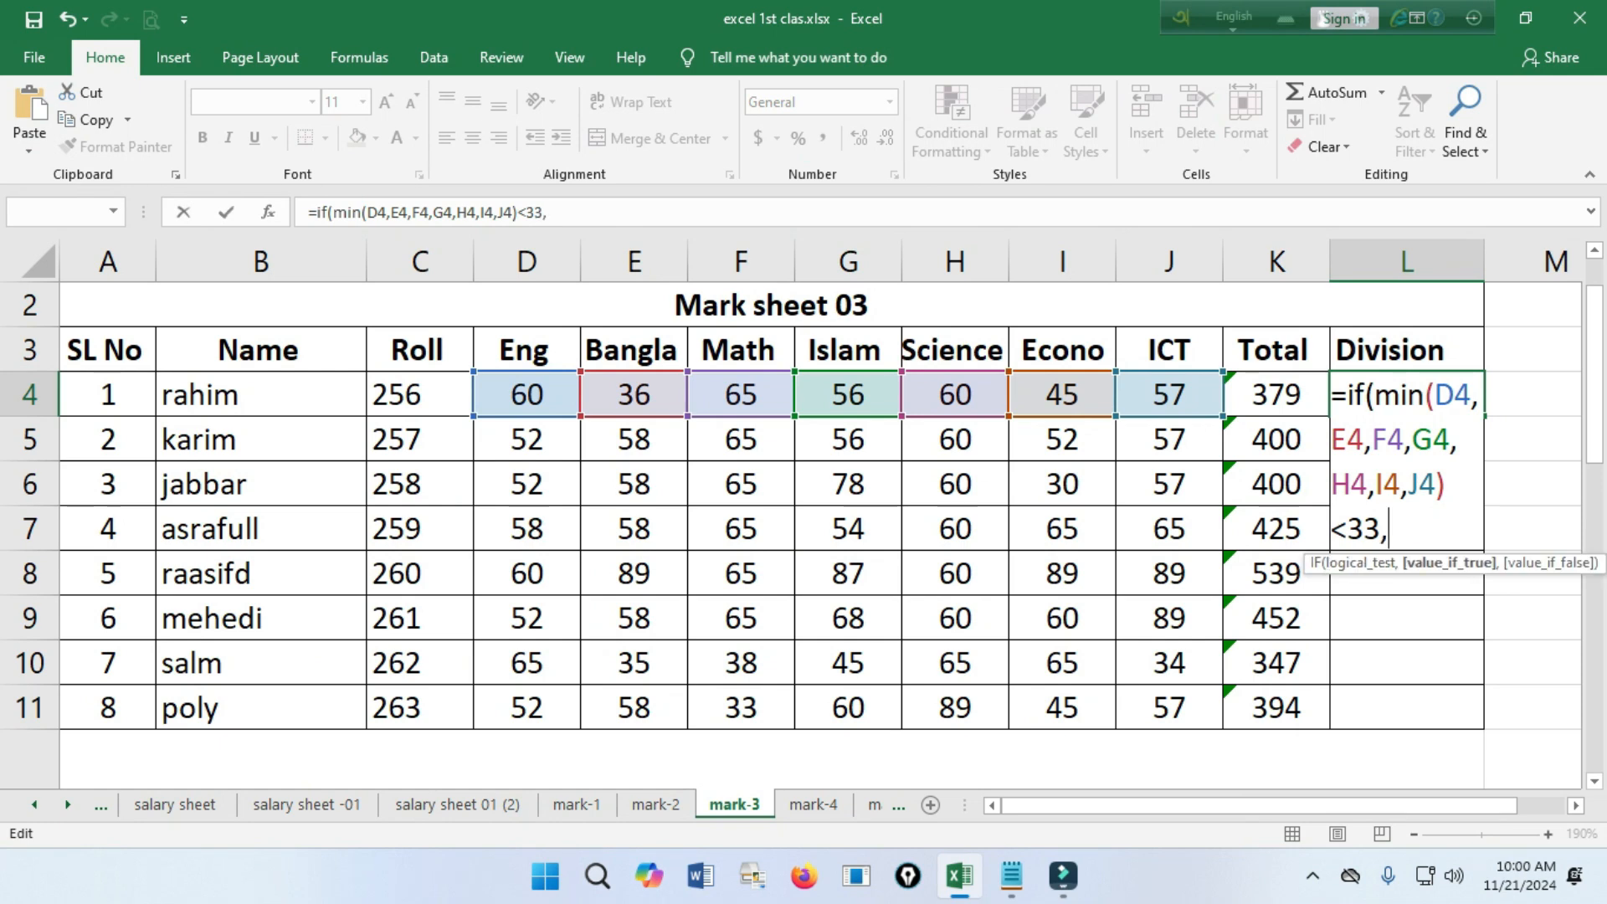
pyautogui.write('"F')
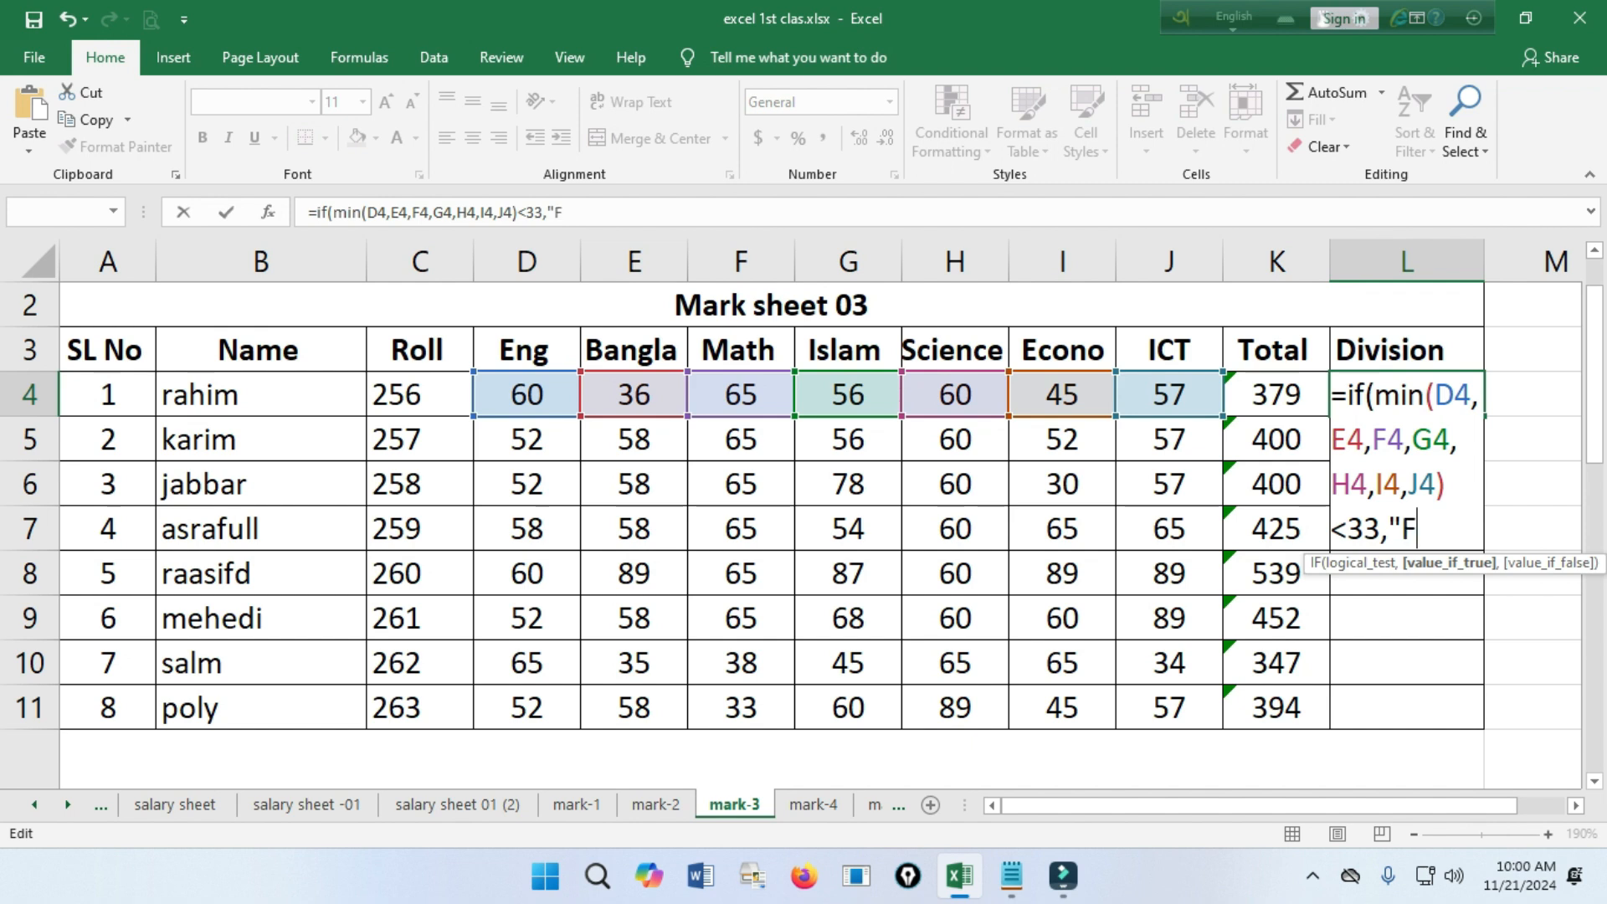
pyautogui.write('ail"')
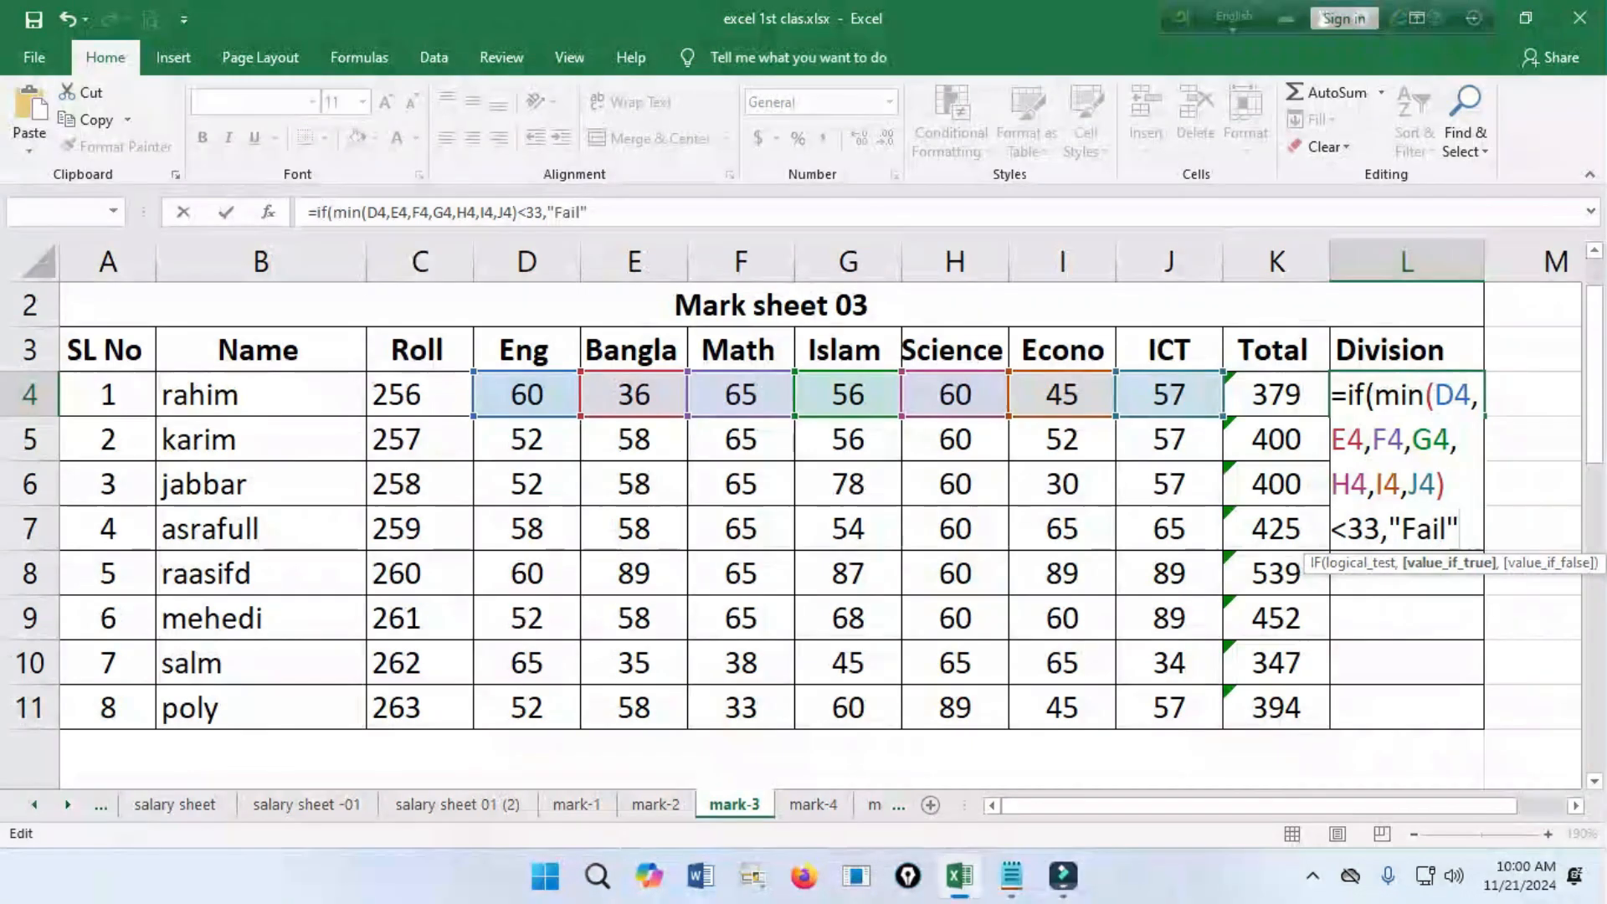
pyautogui.write(')')
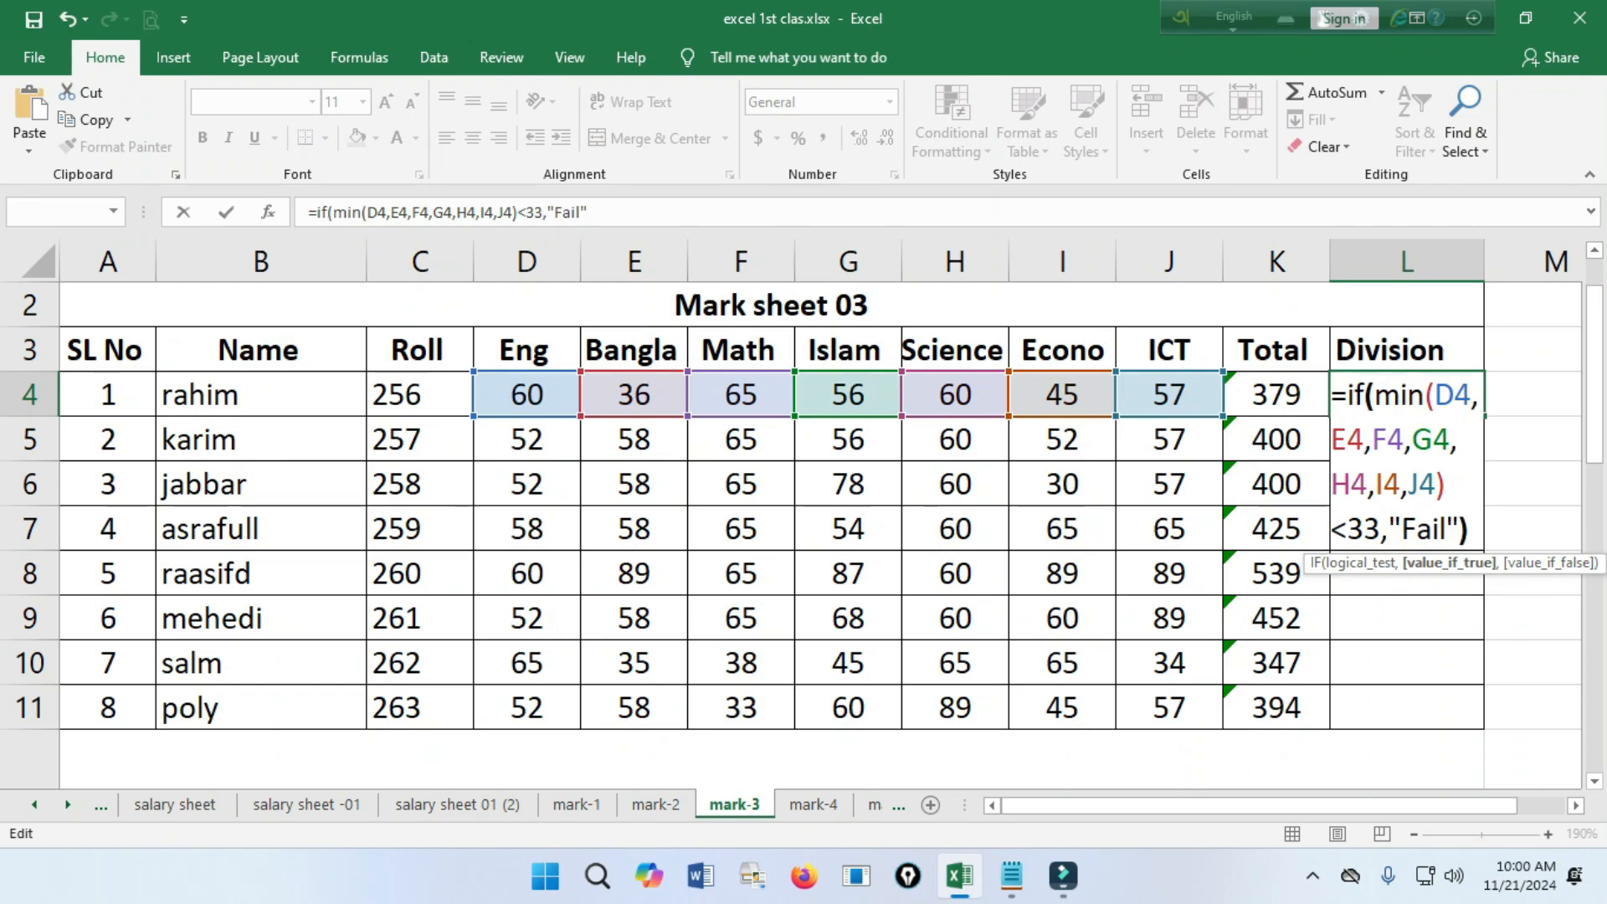
pyautogui.press('Return')
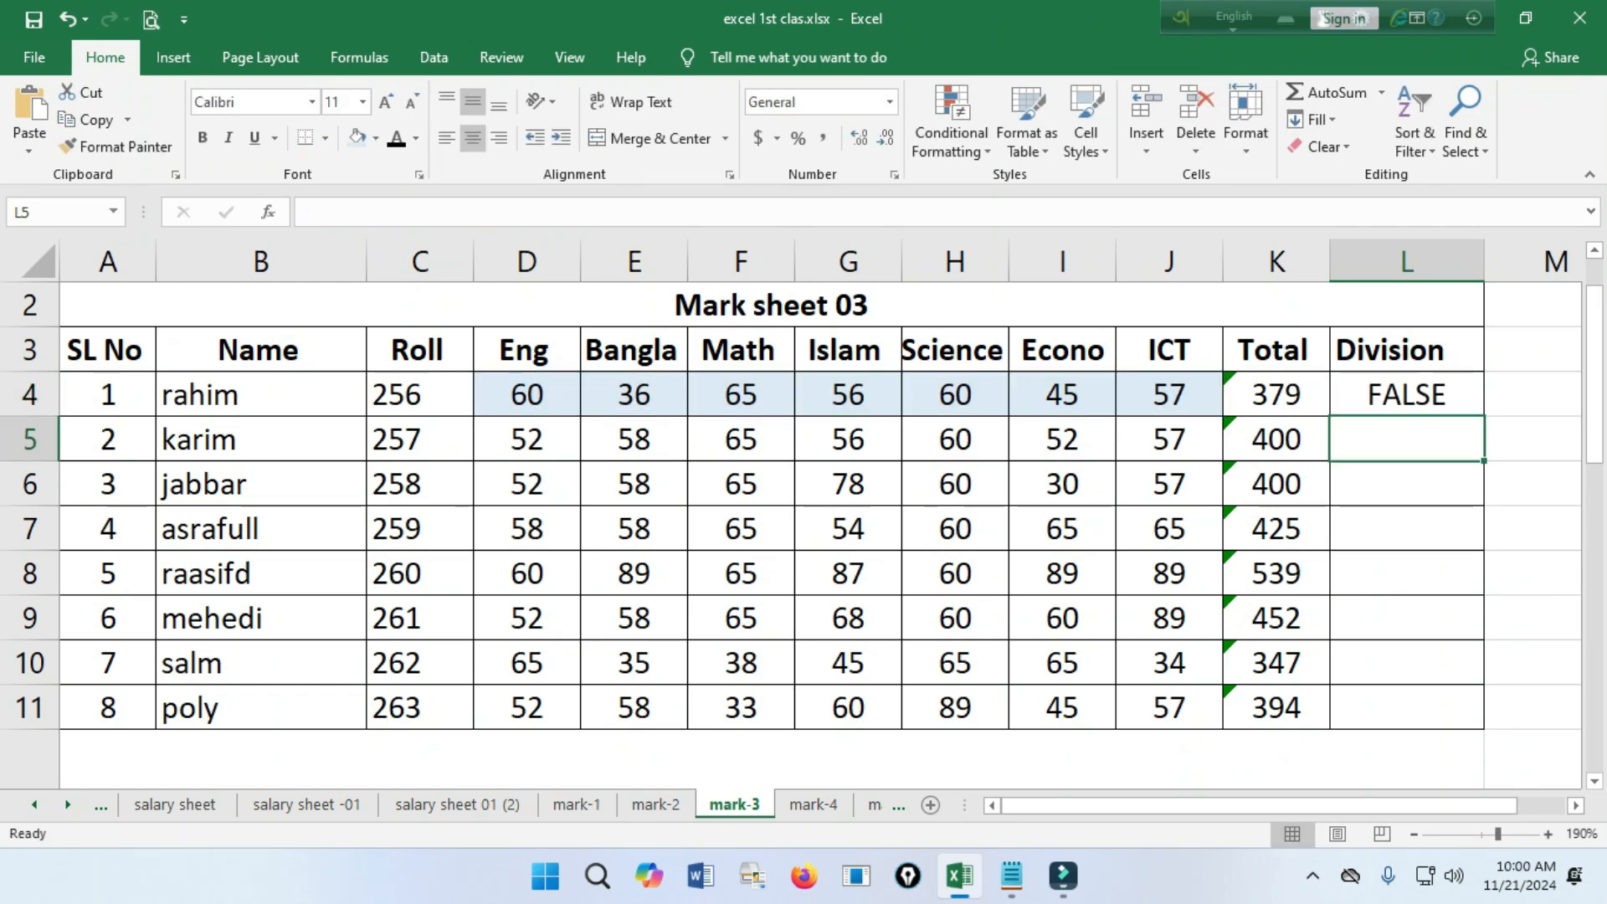
pyautogui.click(1406, 395)
pyautogui.moveTo(1484, 416); pyautogui.dragTo(1483, 729)
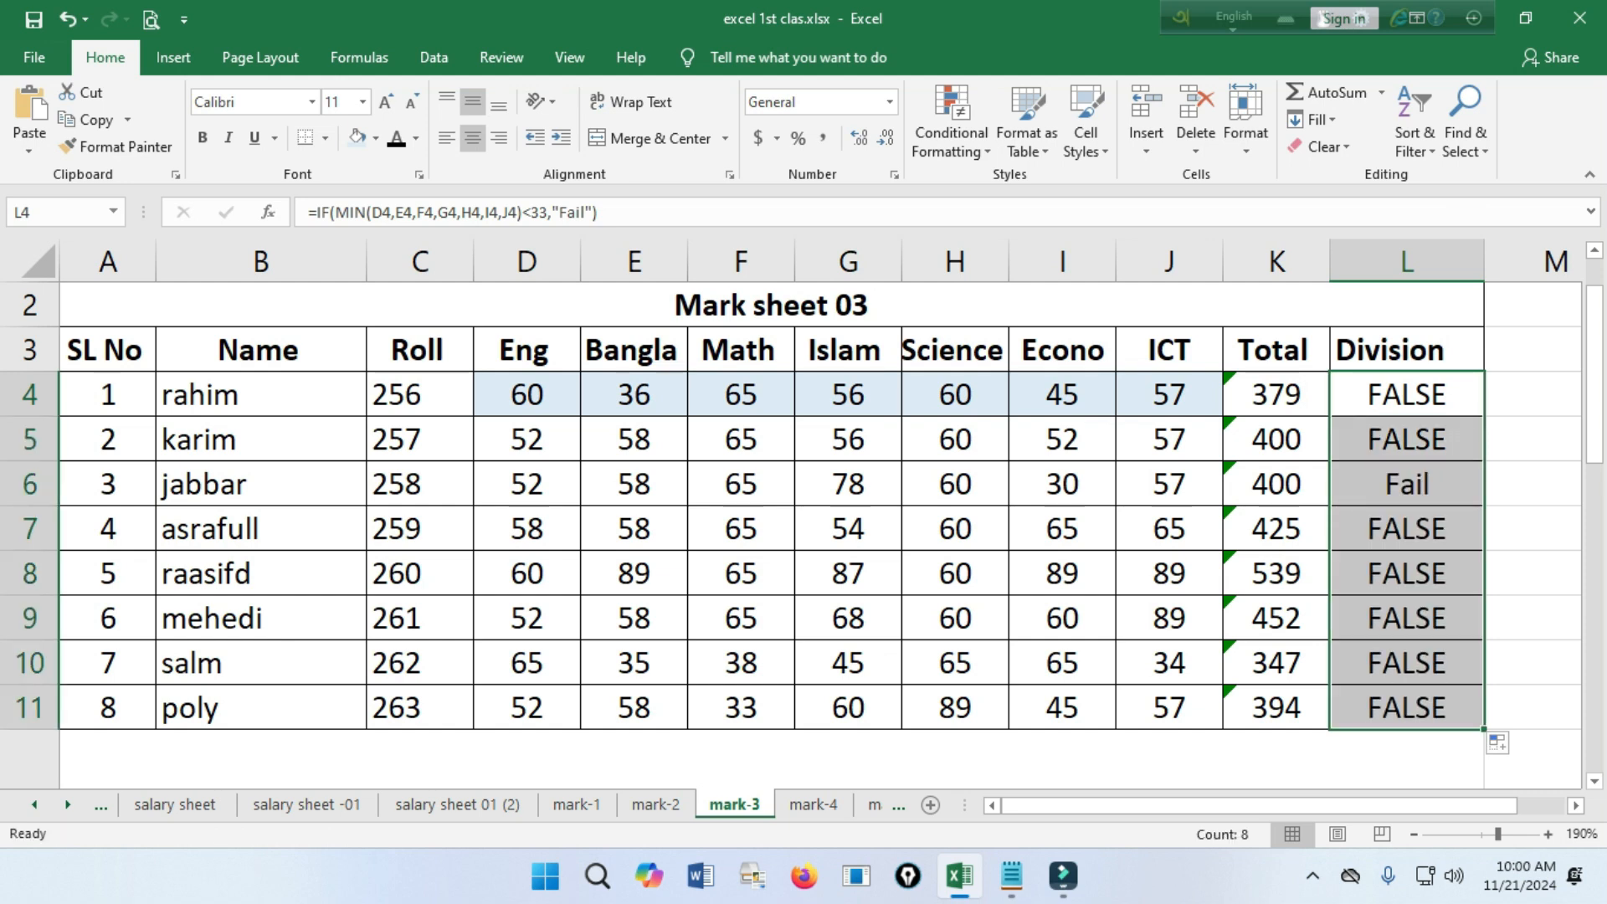
# Check the third student's marks and division in row 6, and fill the Econo mark in I6 with red.
pyautogui.click(1406, 484)
pyautogui.moveTo(1276, 483); pyautogui.dragTo(1381, 483)
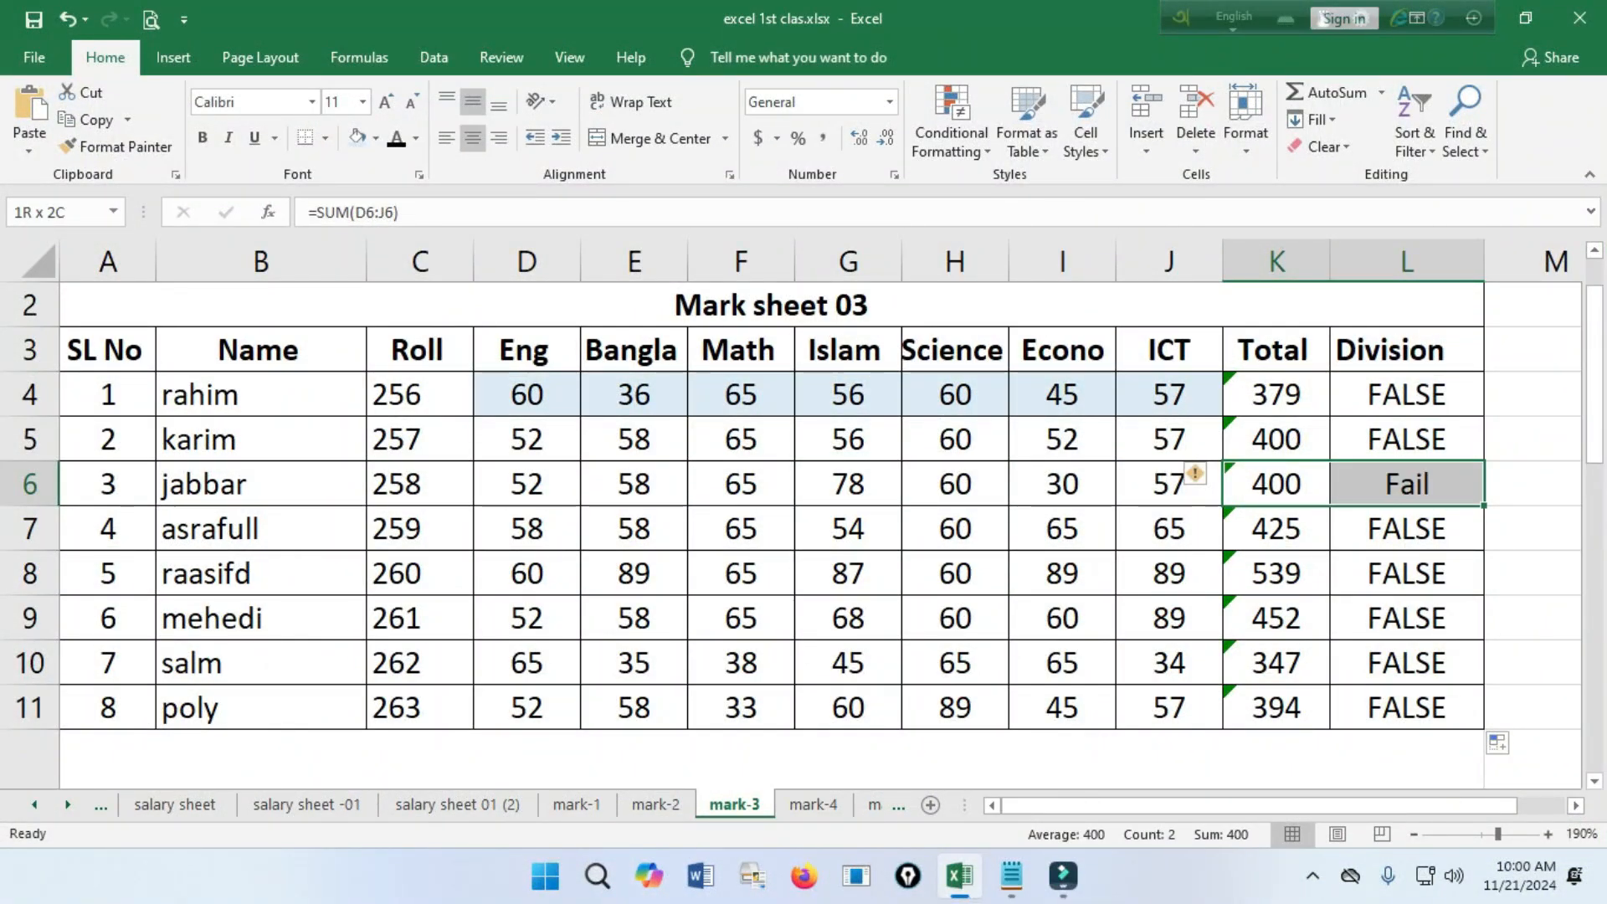
pyautogui.moveTo(1381, 484); pyautogui.dragTo(1381, 484)
pyautogui.moveTo(1169, 484); pyautogui.dragTo(527, 483)
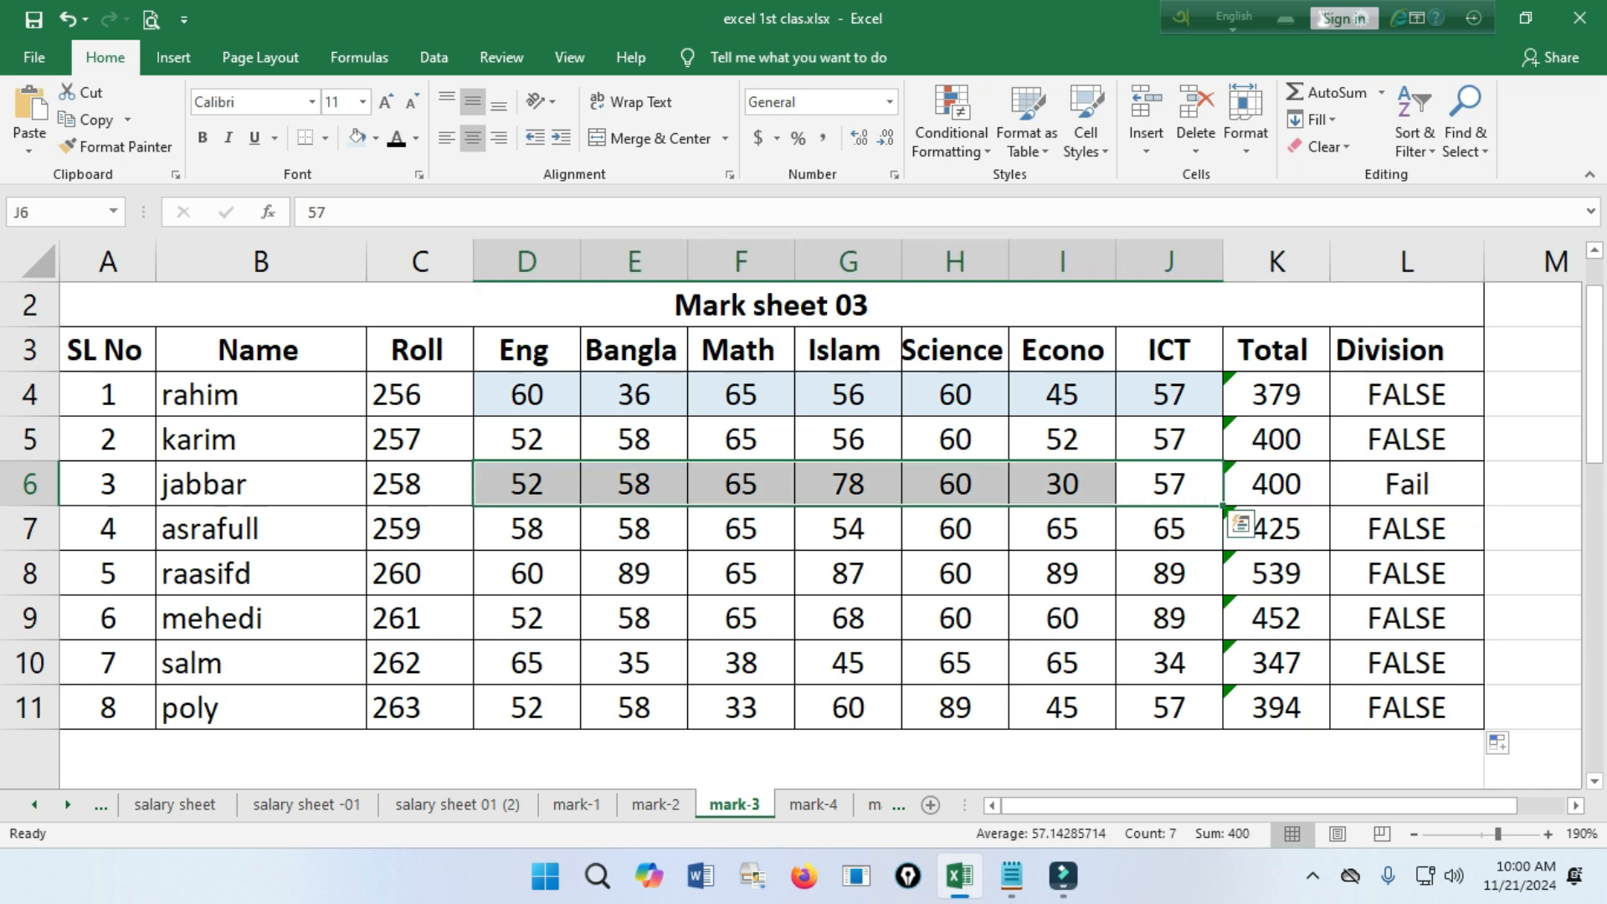
pyautogui.click(1062, 484)
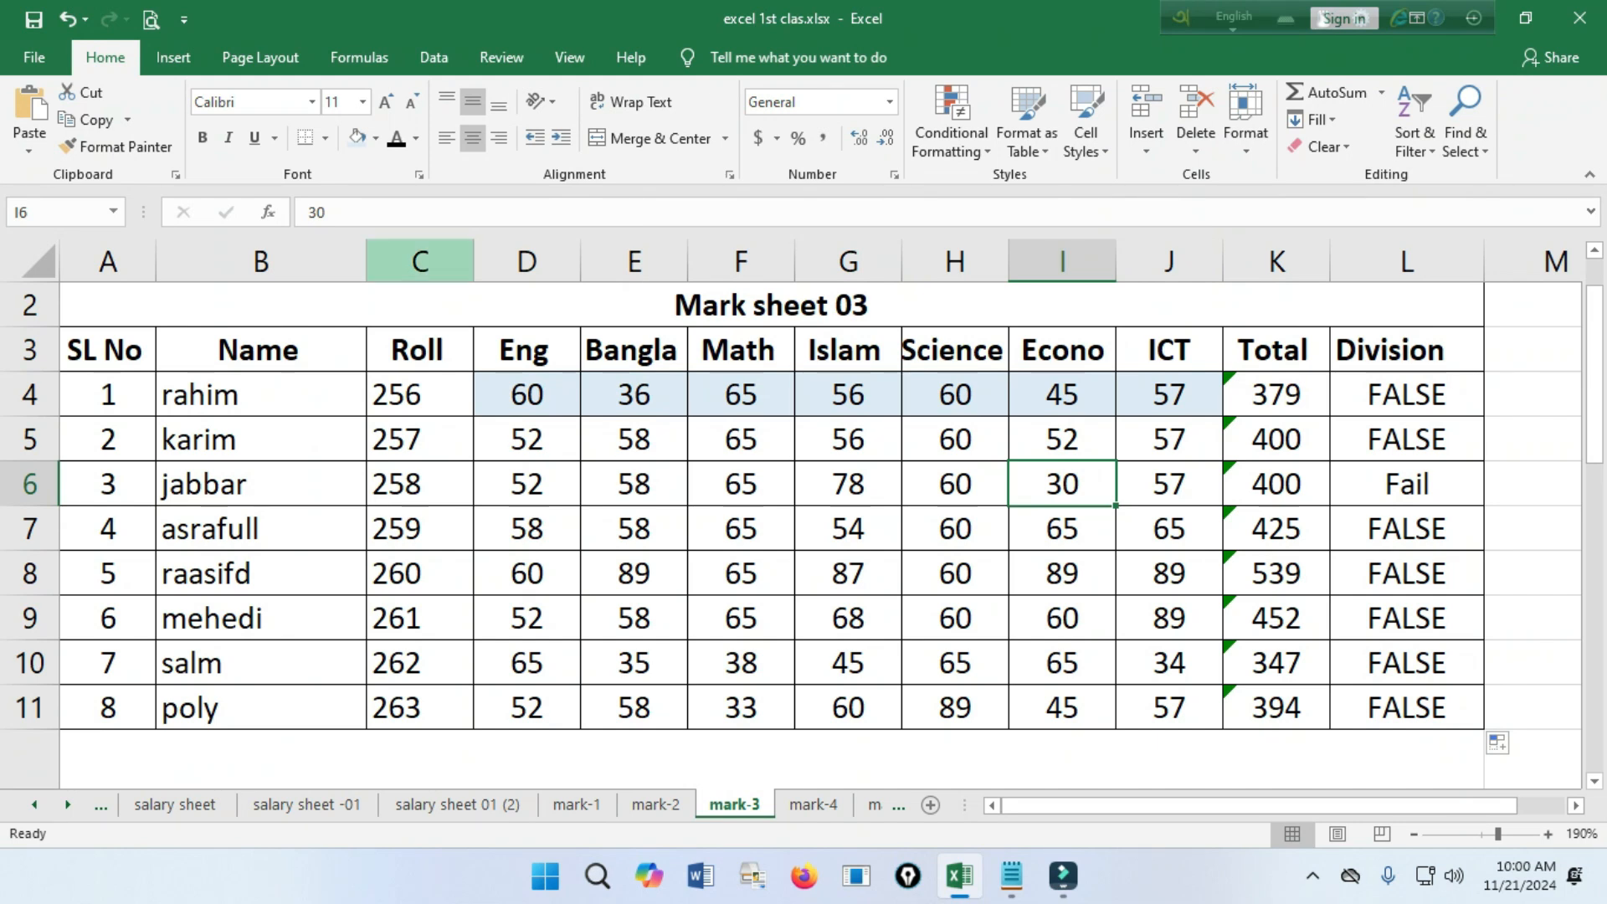
pyautogui.click(376, 138)
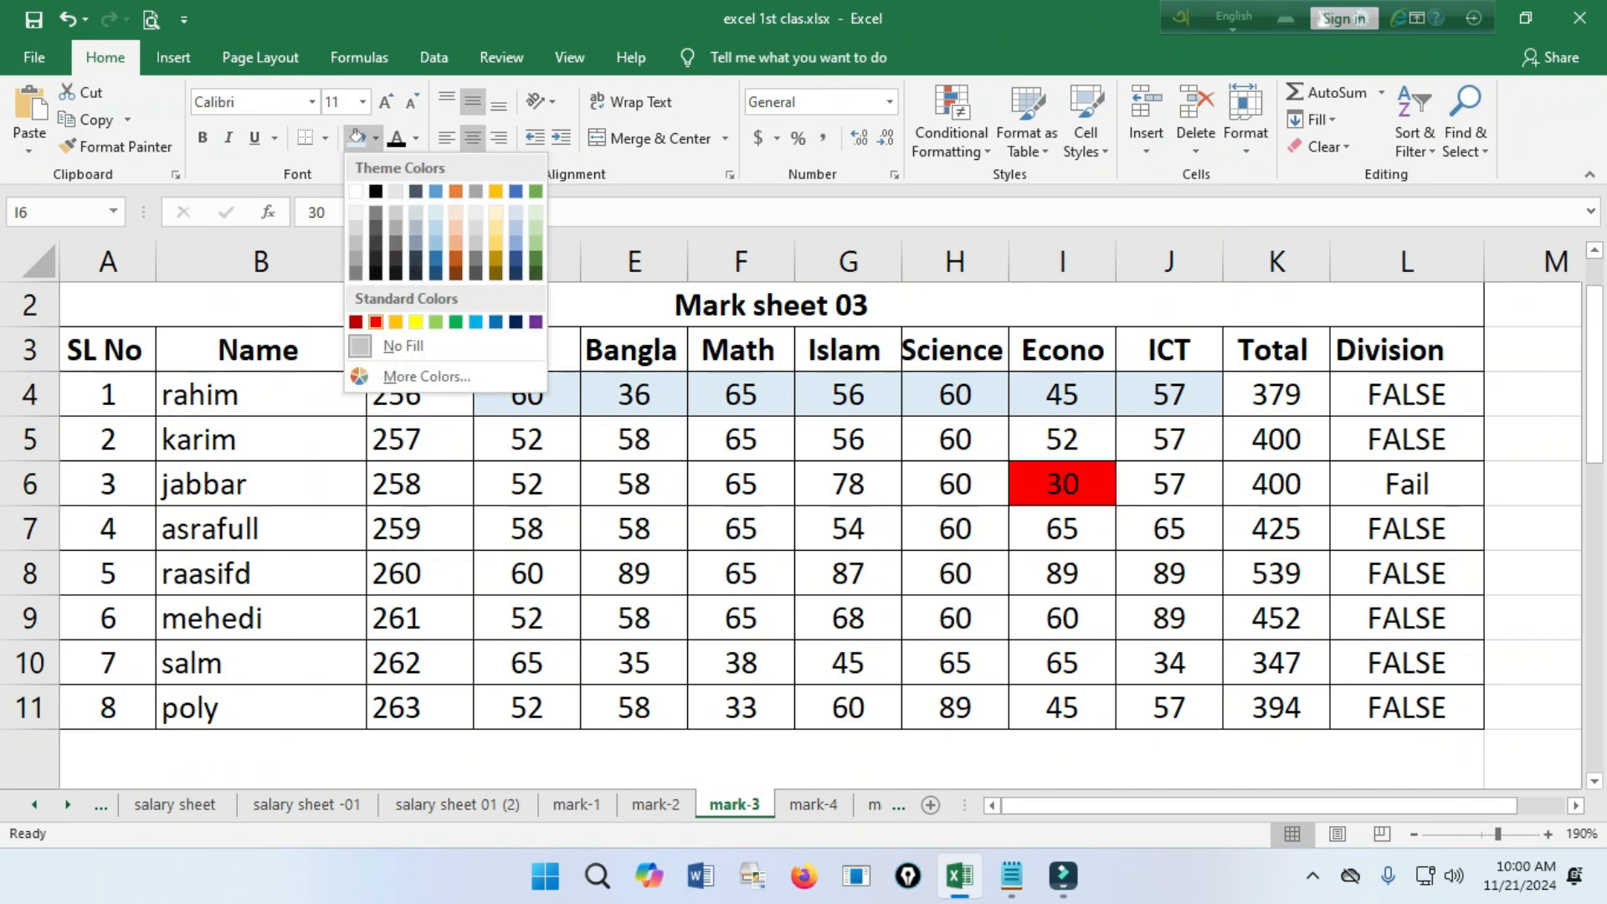
pyautogui.click(376, 321)
pyautogui.click(1169, 574)
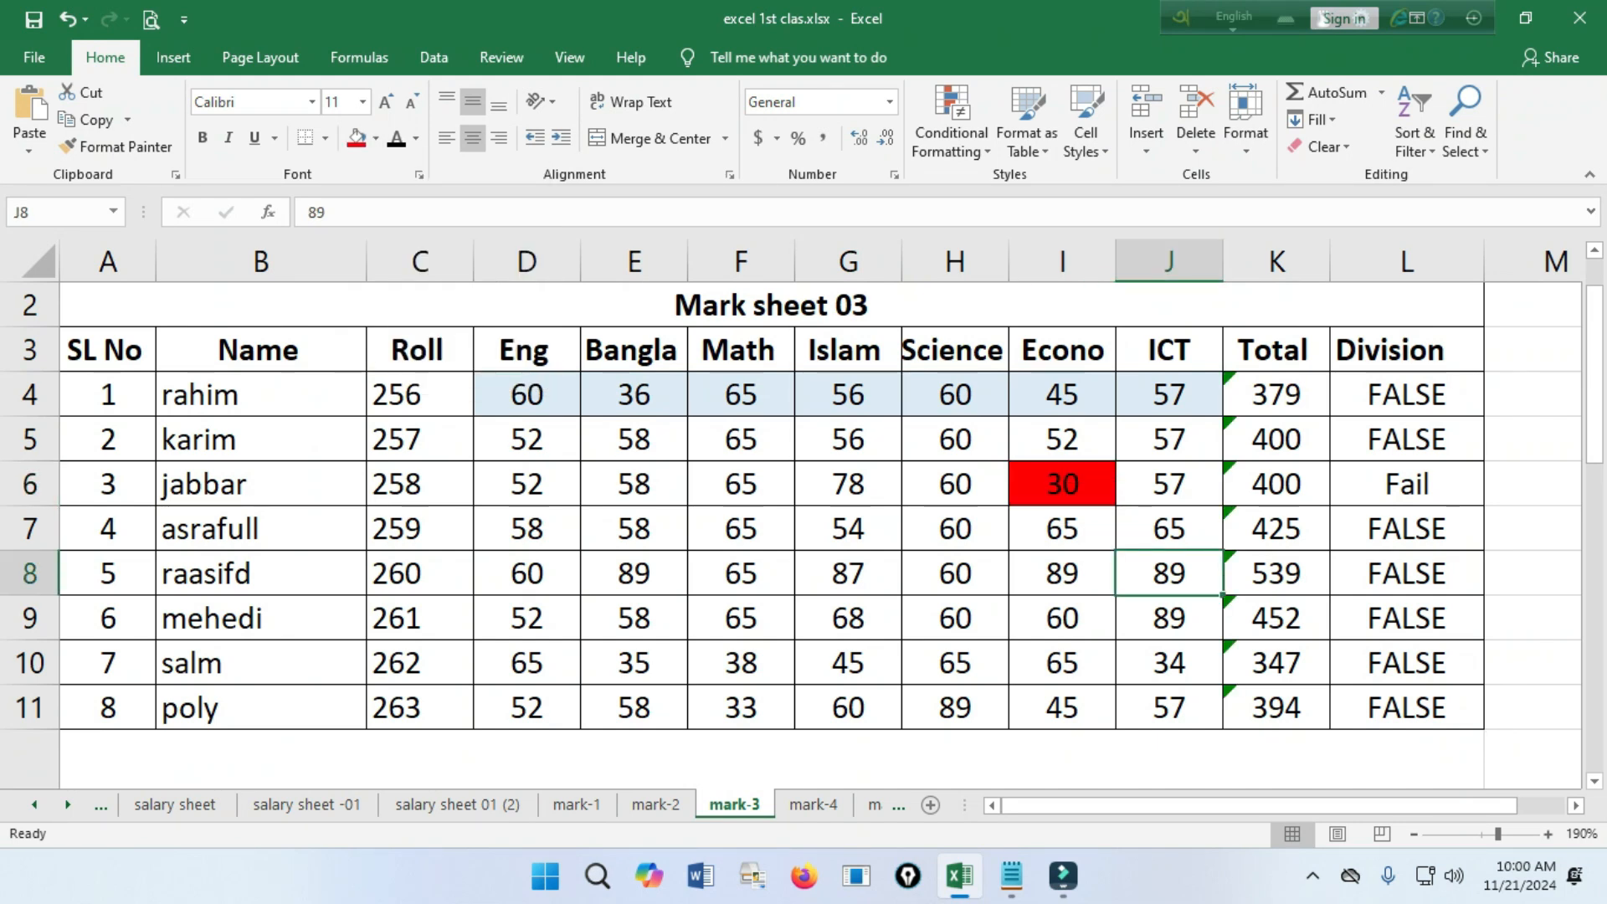
pyautogui.click(1407, 485)
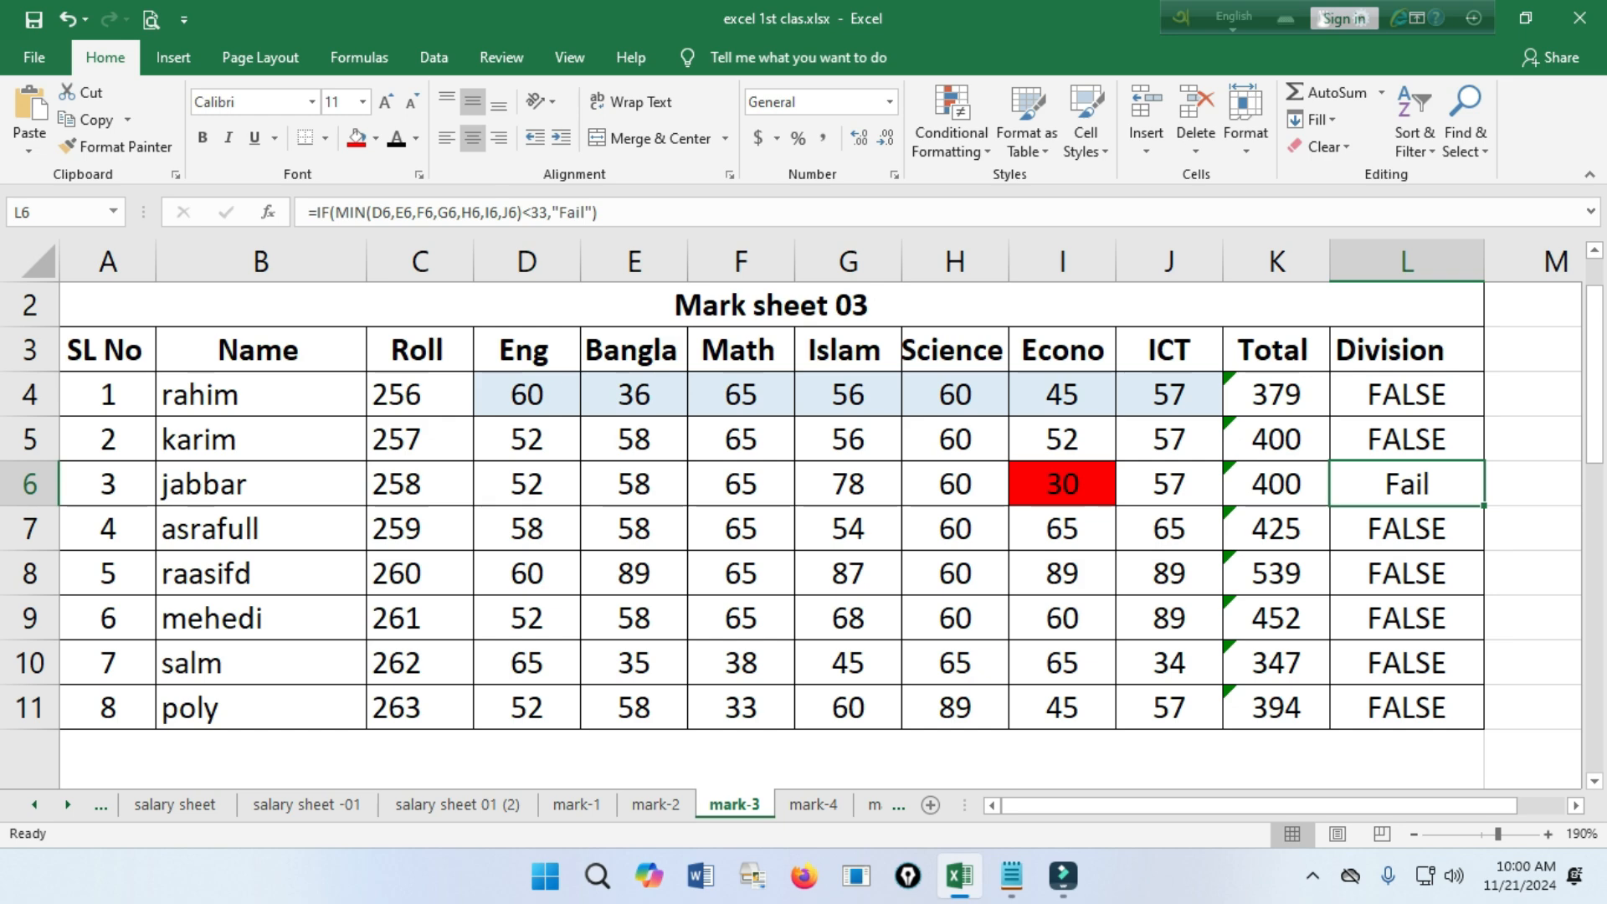
# Reopen the formula in L4 and add a comma after "Fail" to start its value-if-false argument.
pyautogui.doubleClick(1411, 395)
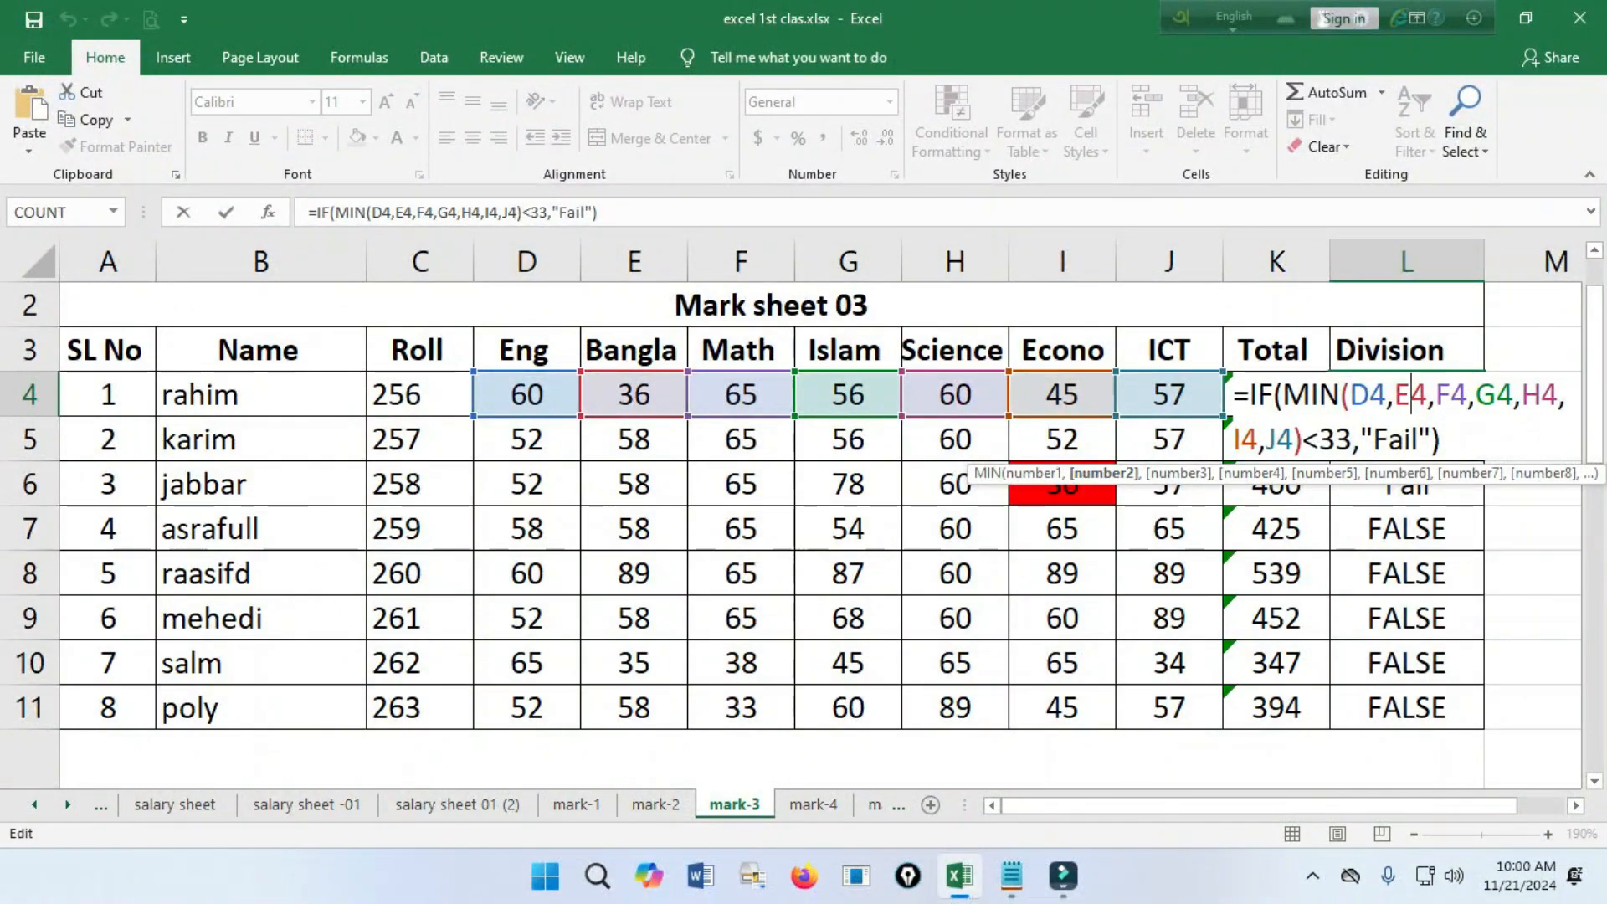
pyautogui.scroll(-4, 791, 535)
pyautogui.scroll(2, 791, 536)
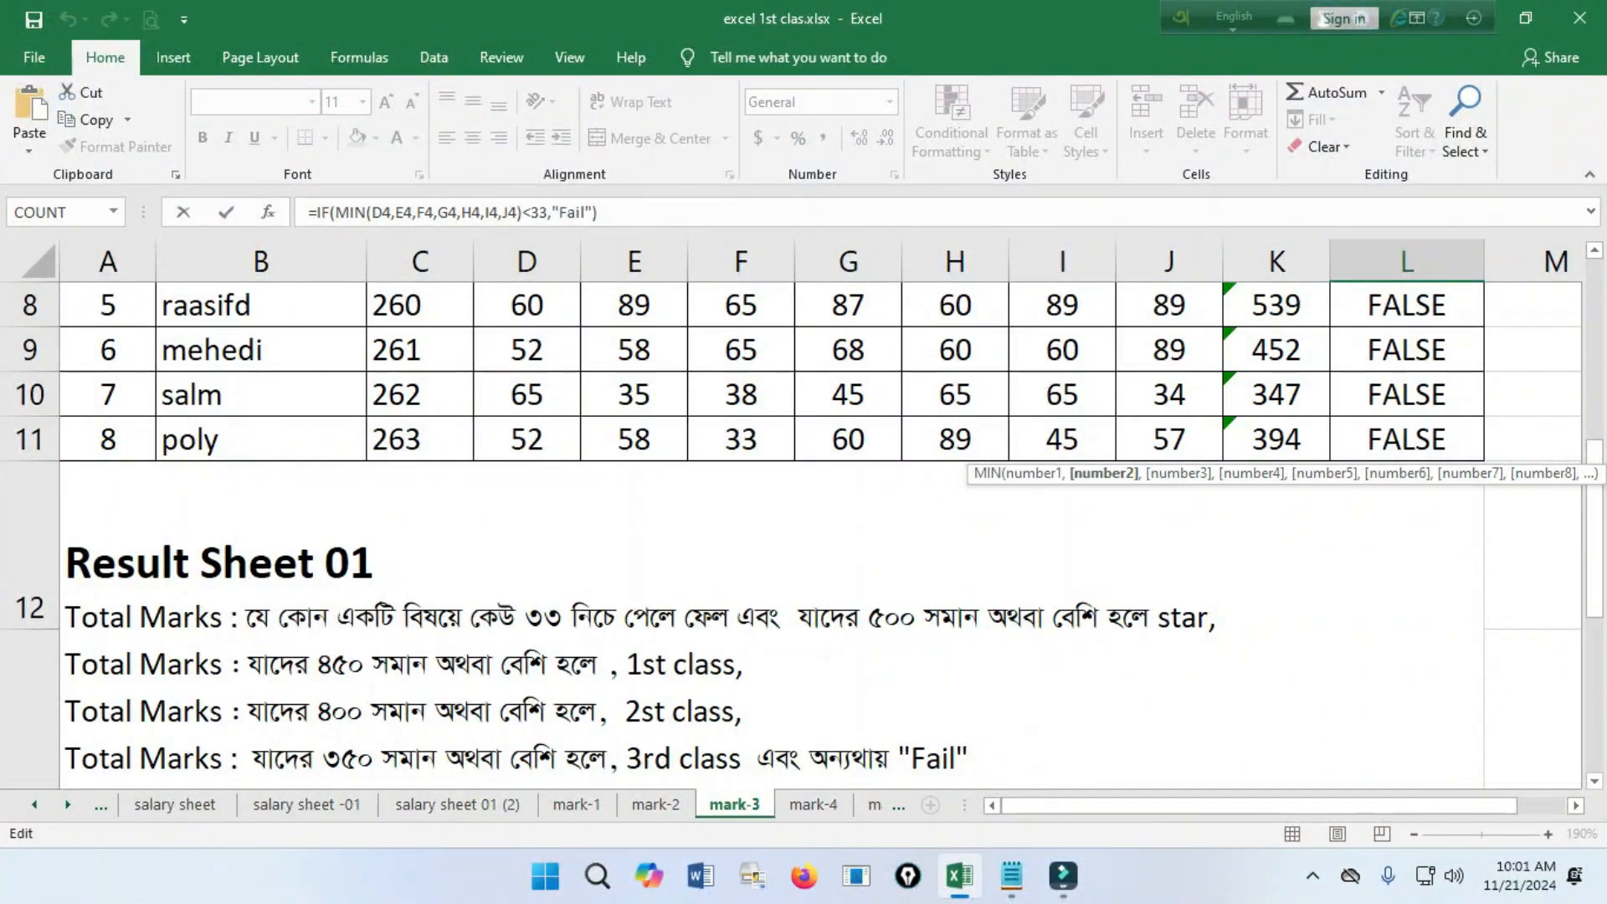
pyautogui.scroll(2, 791, 535)
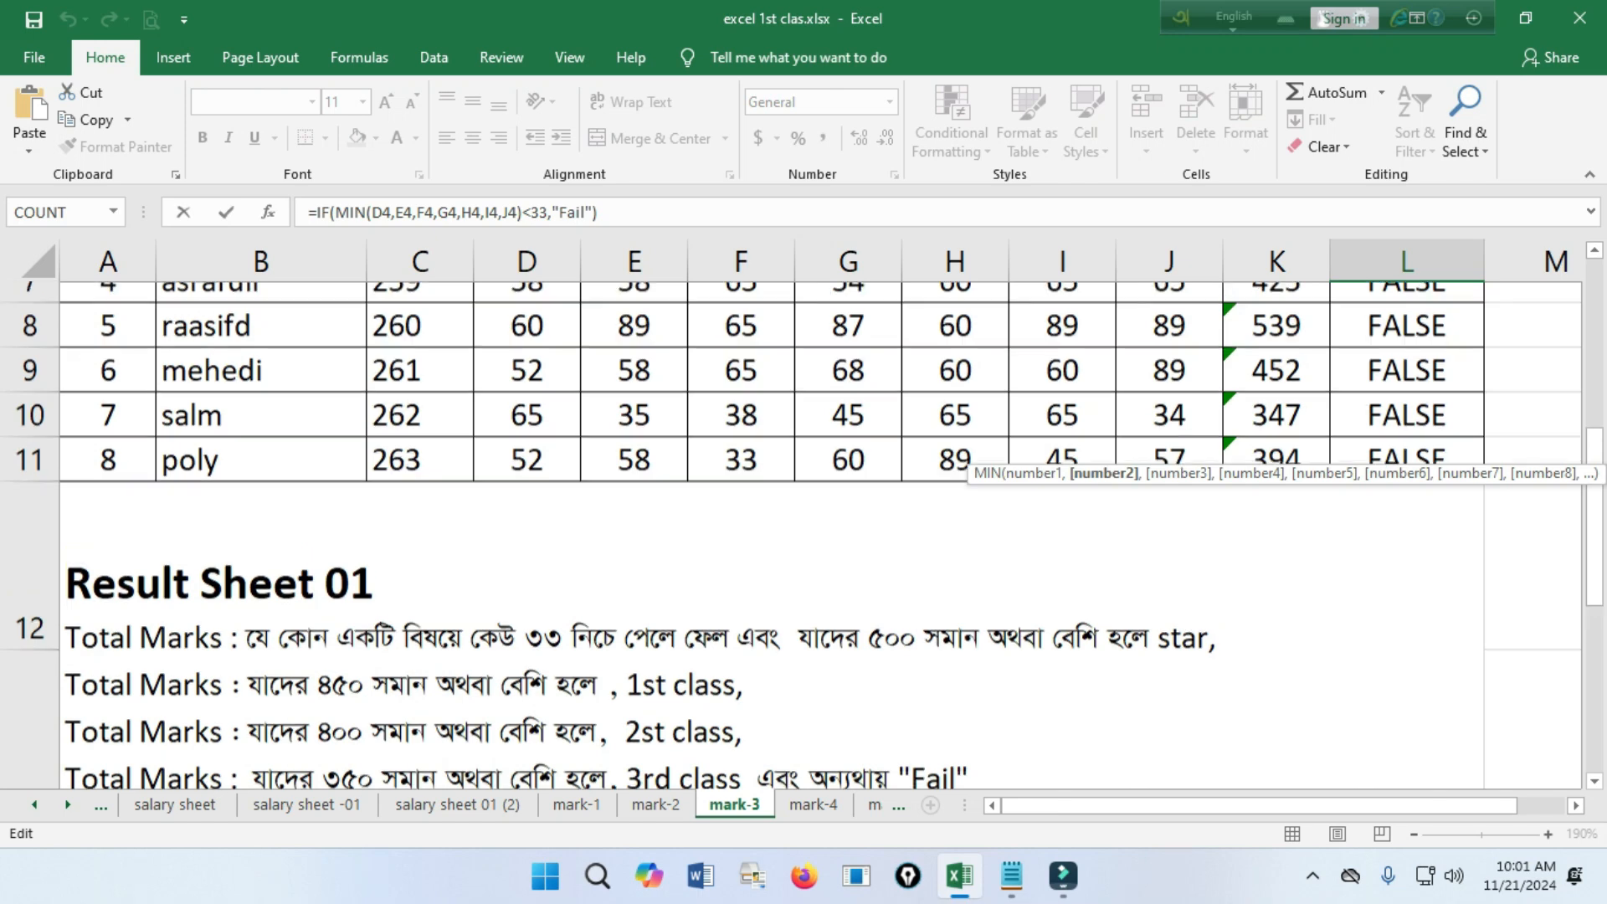
pyautogui.scroll(1, 791, 536)
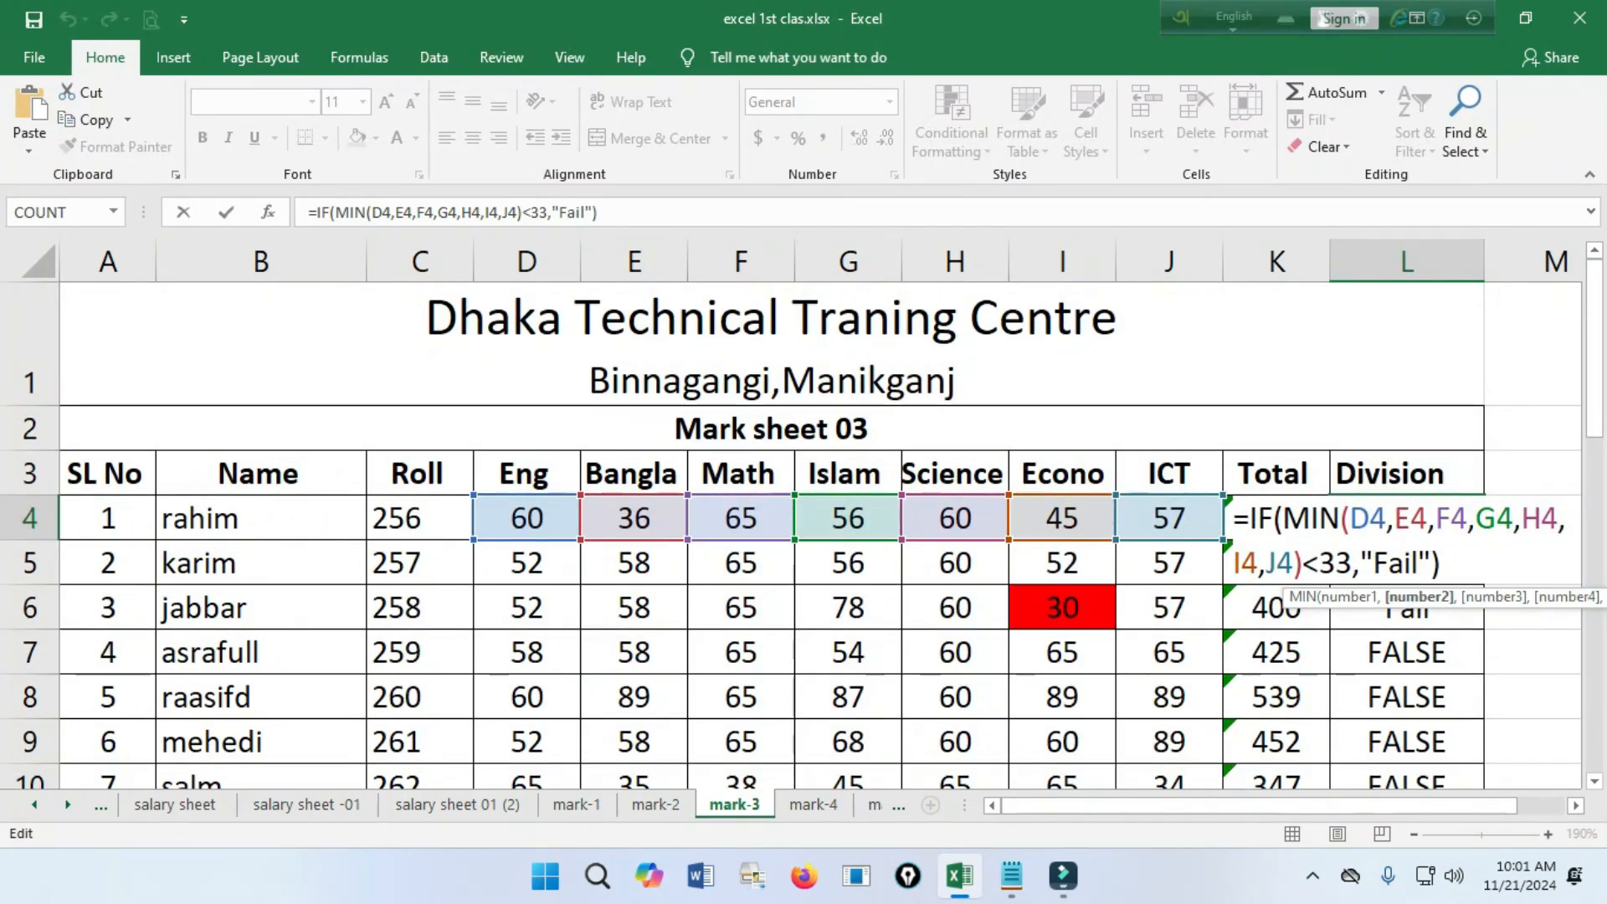
pyautogui.click(1431, 562)
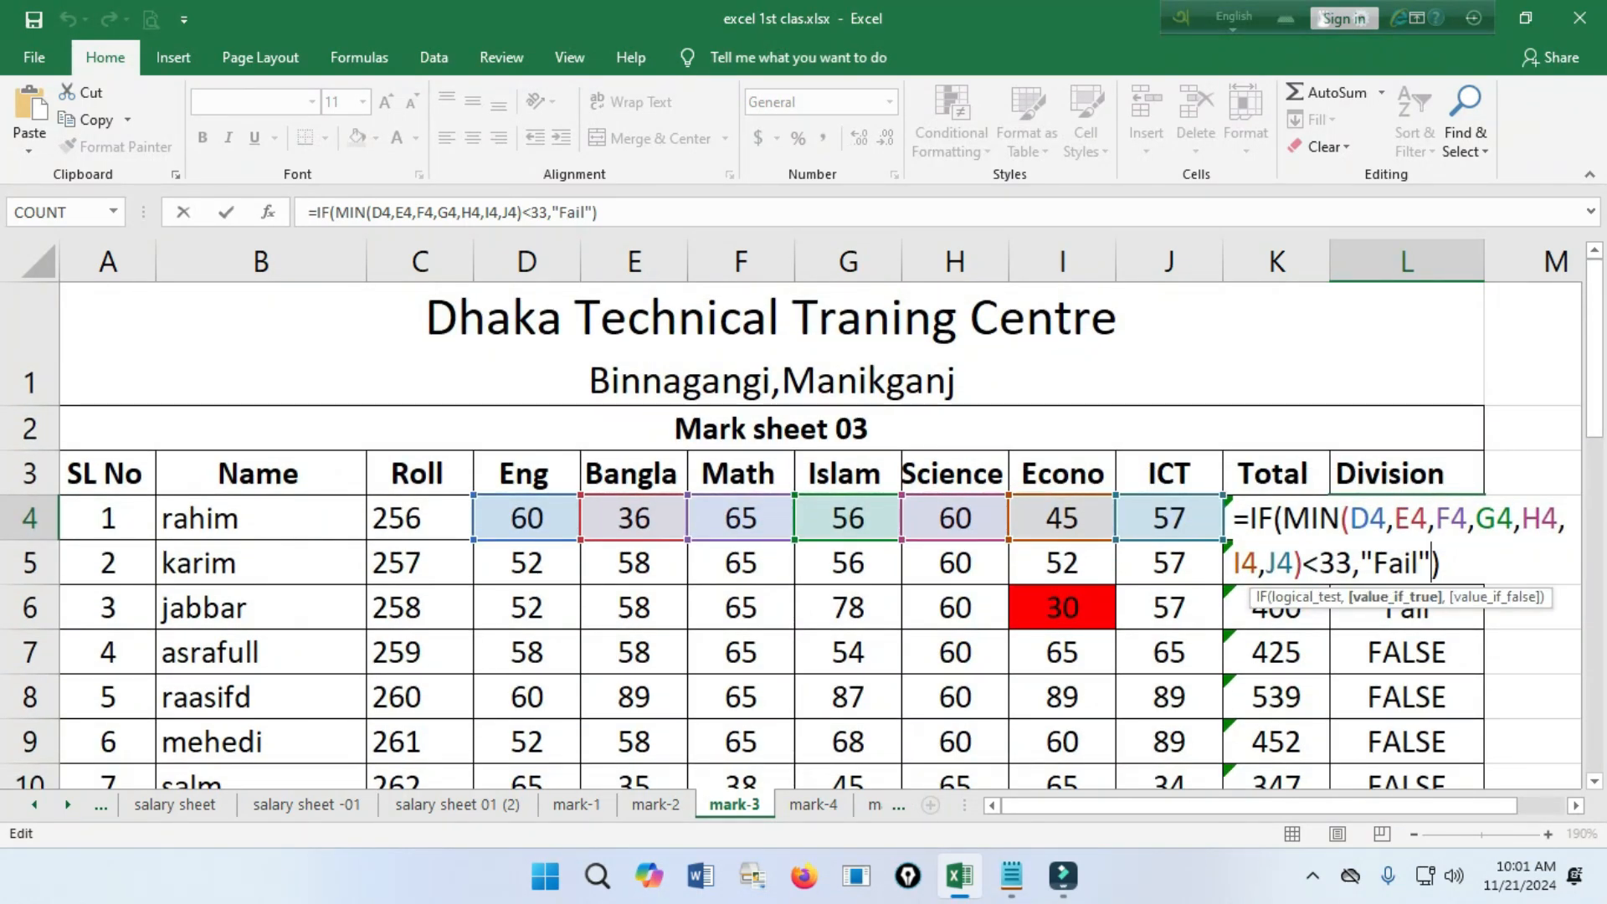
pyautogui.write(',')
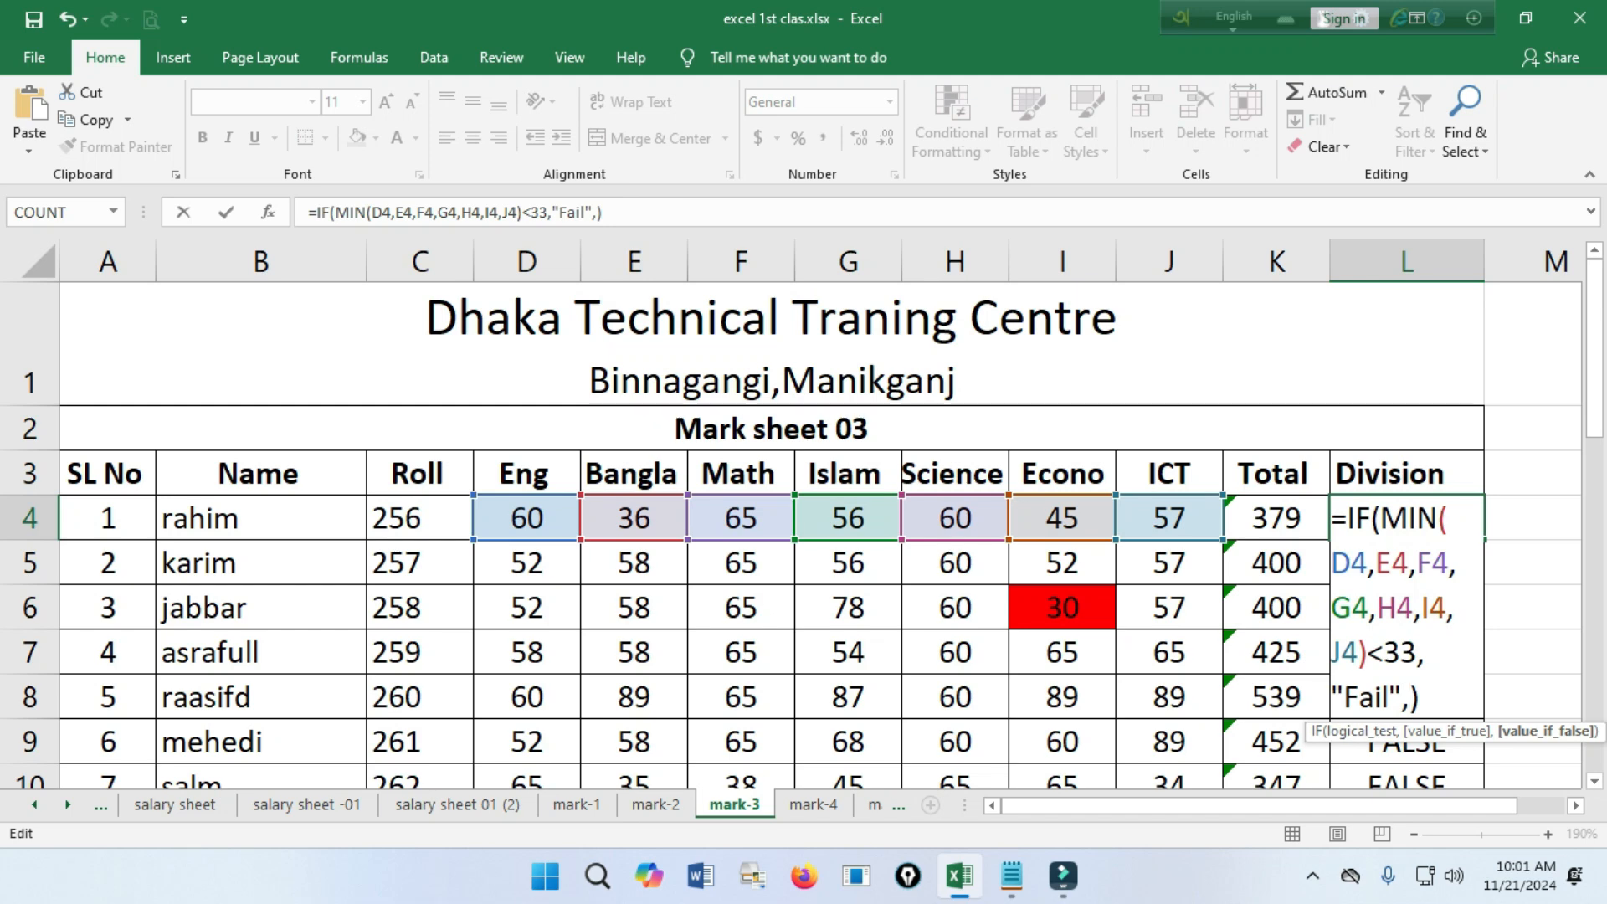
# Check the grading rules below the table and open a nested if( as the value if false in the L4 formula.
pyautogui.scroll(-1, 791, 536)
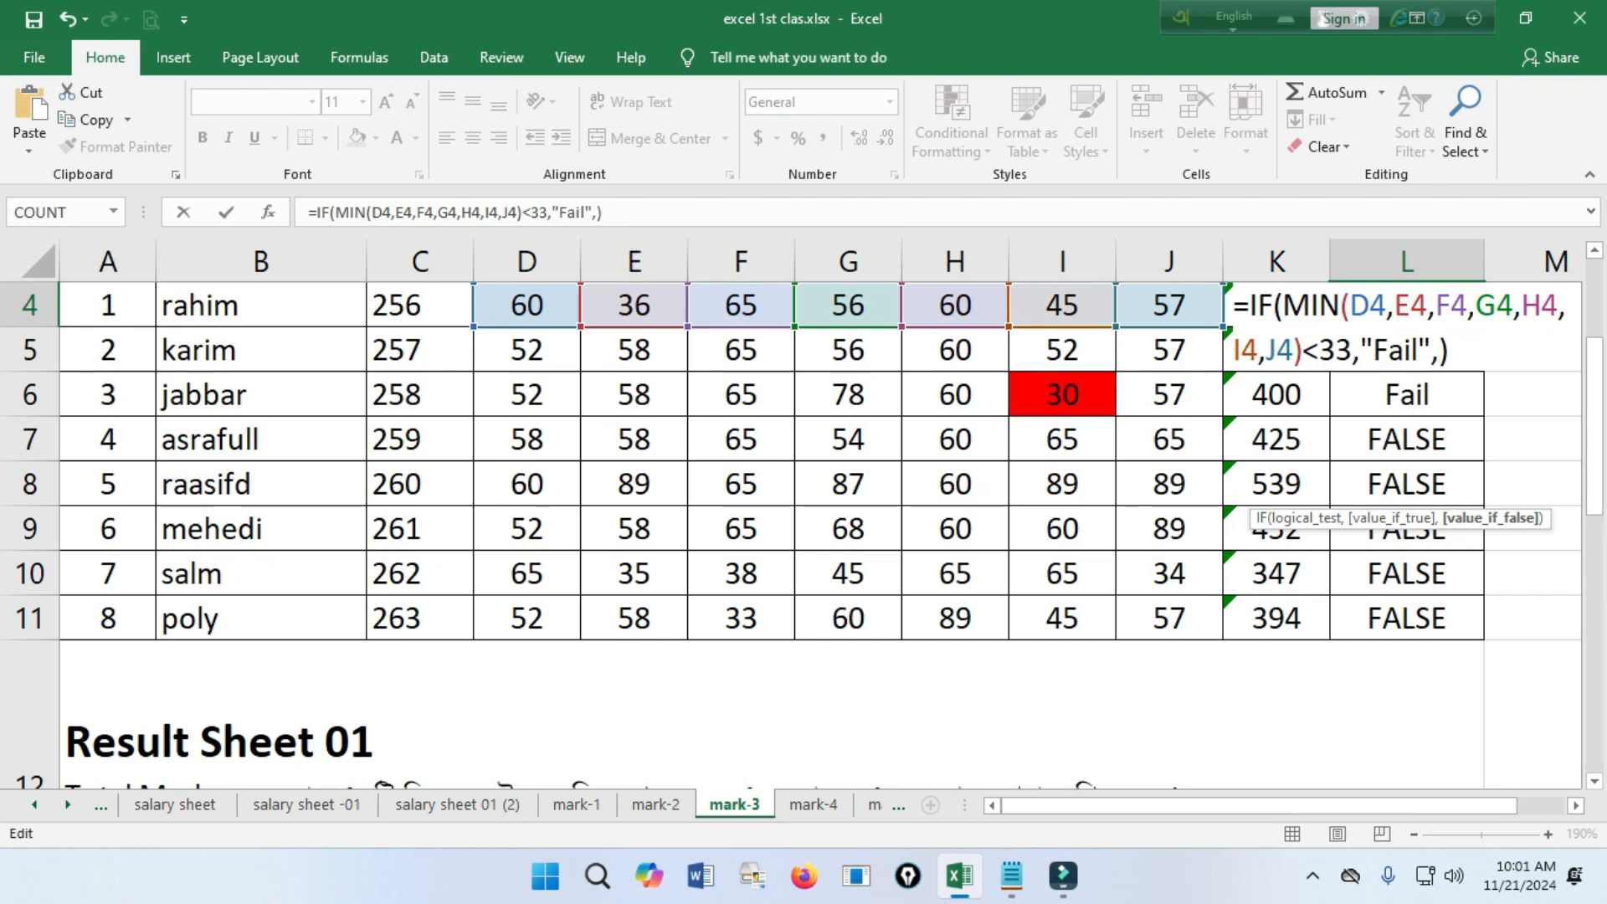
pyautogui.click(598, 212)
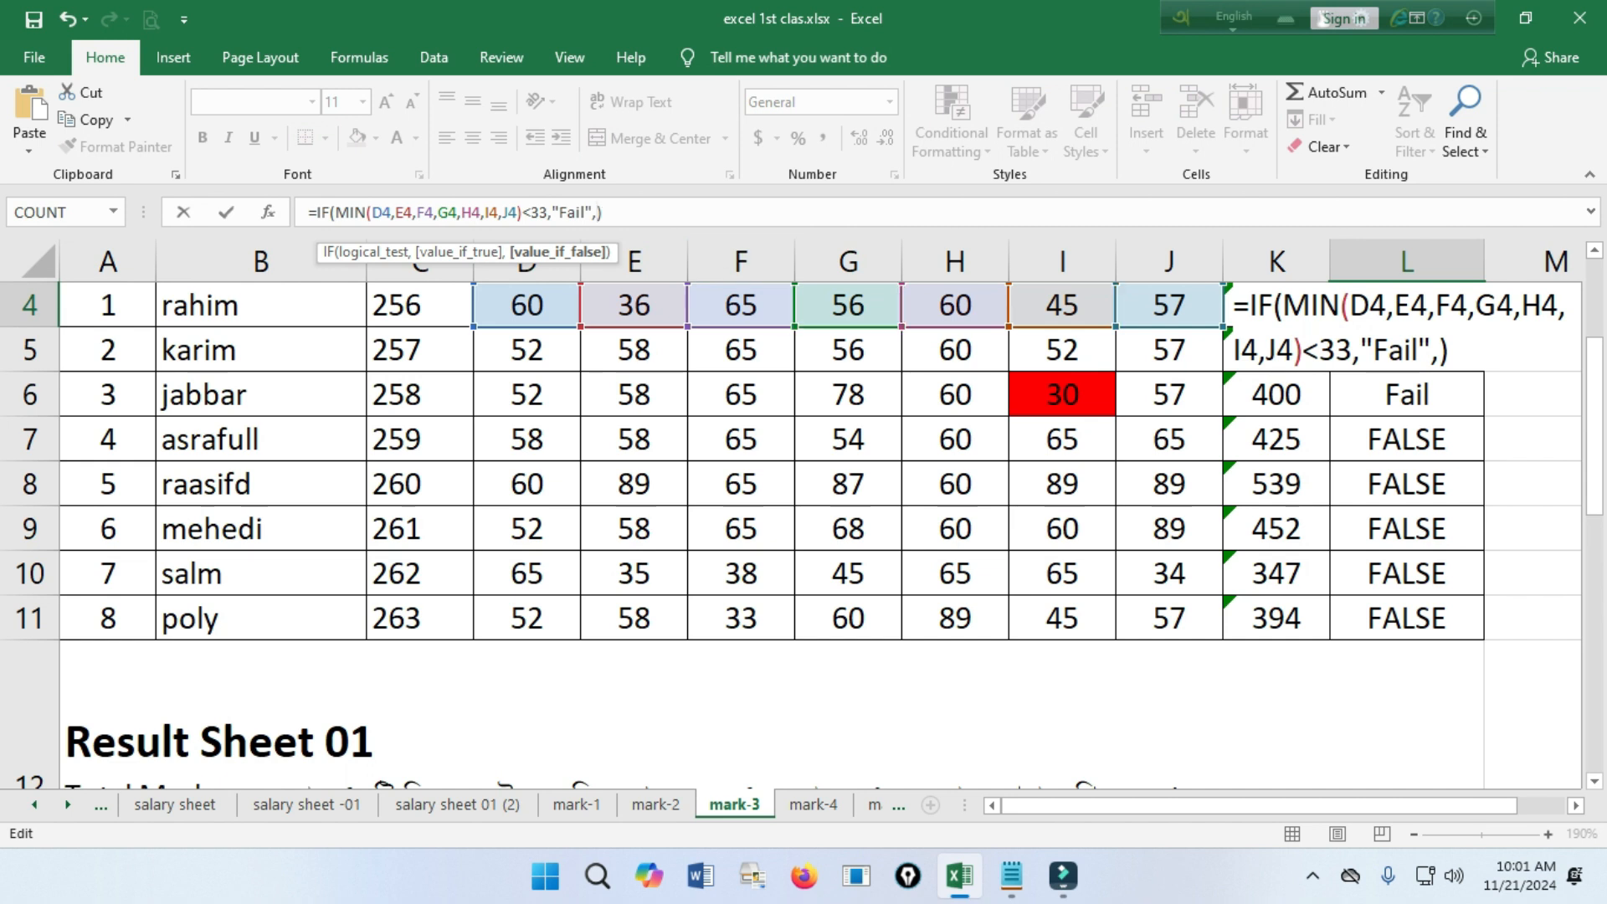
pyautogui.press('Left')
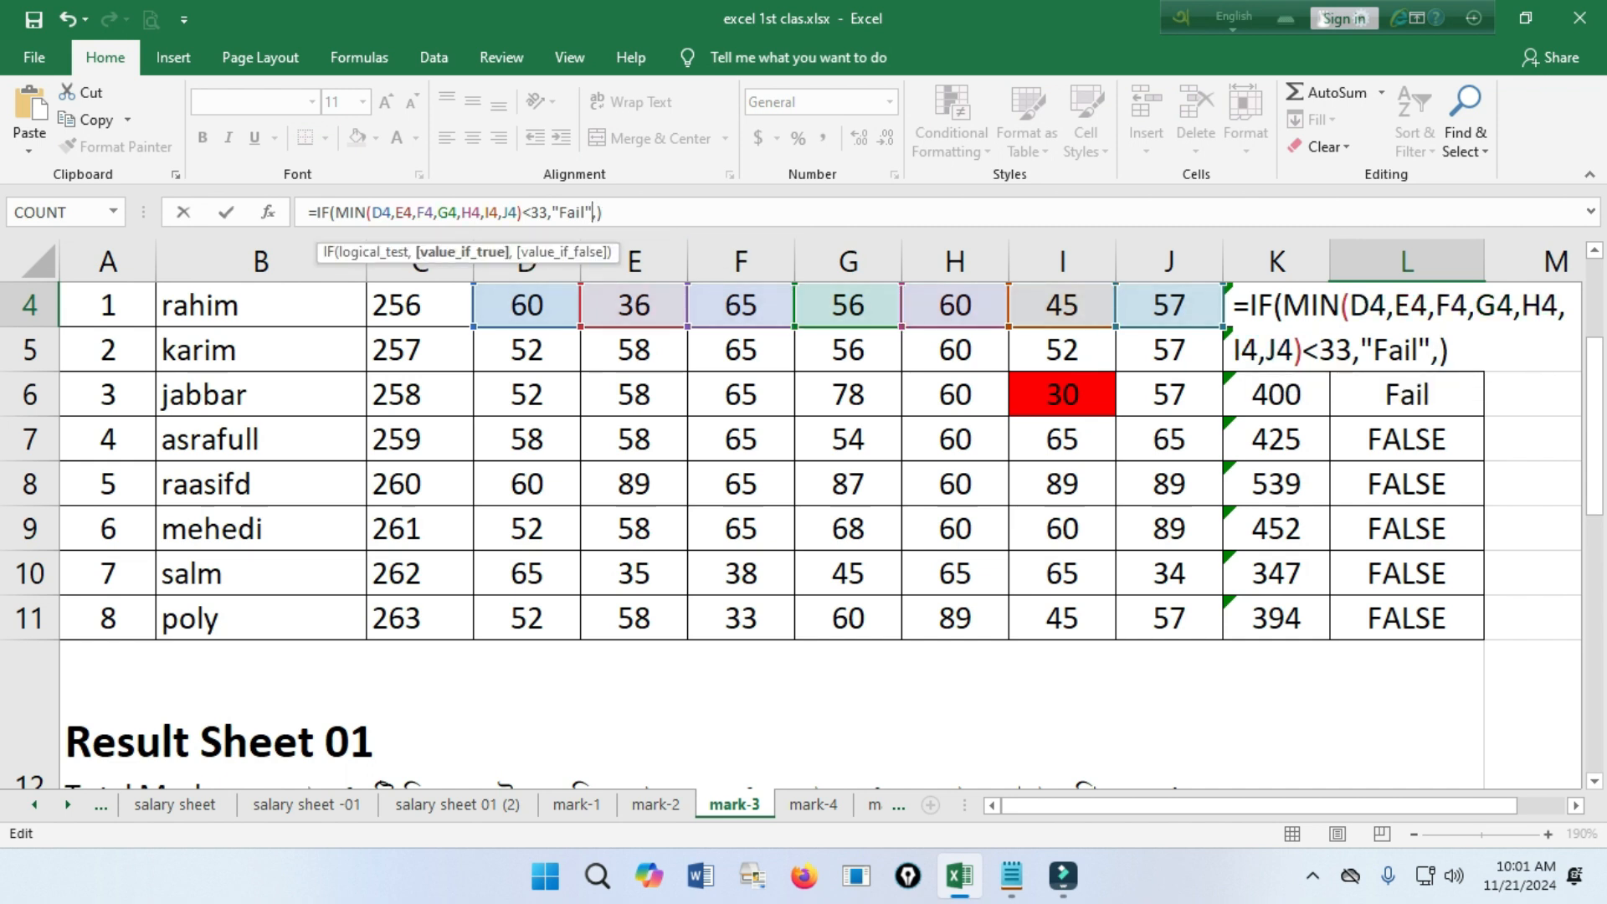
pyautogui.click(1437, 352)
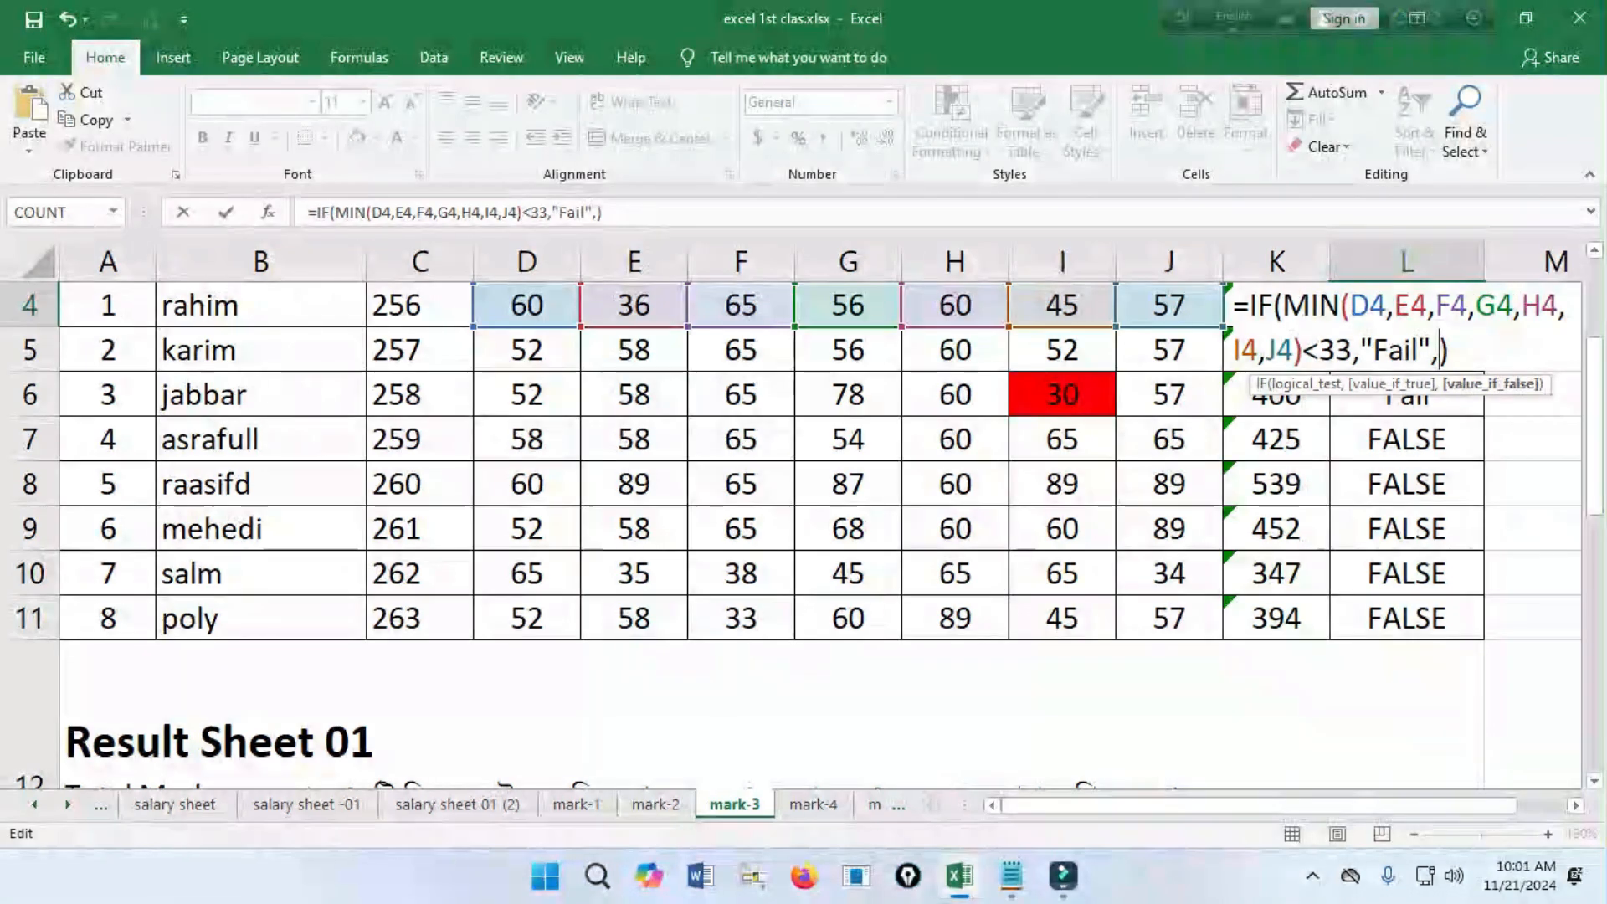
pyautogui.scroll(-2, 804, 535)
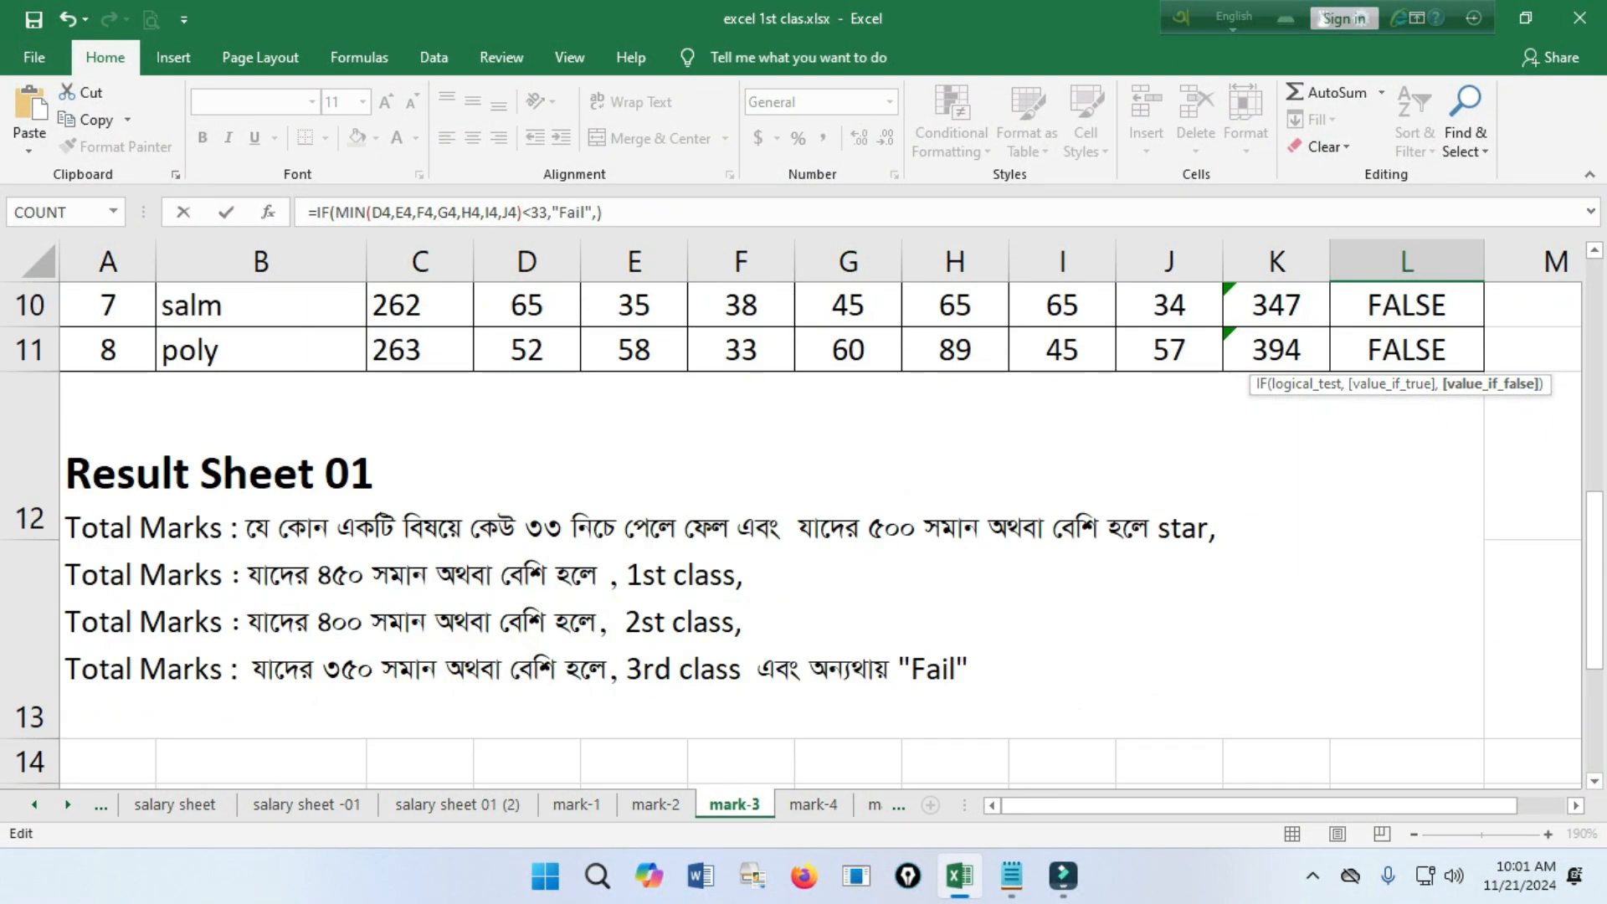
pyautogui.scroll(3, 804, 535)
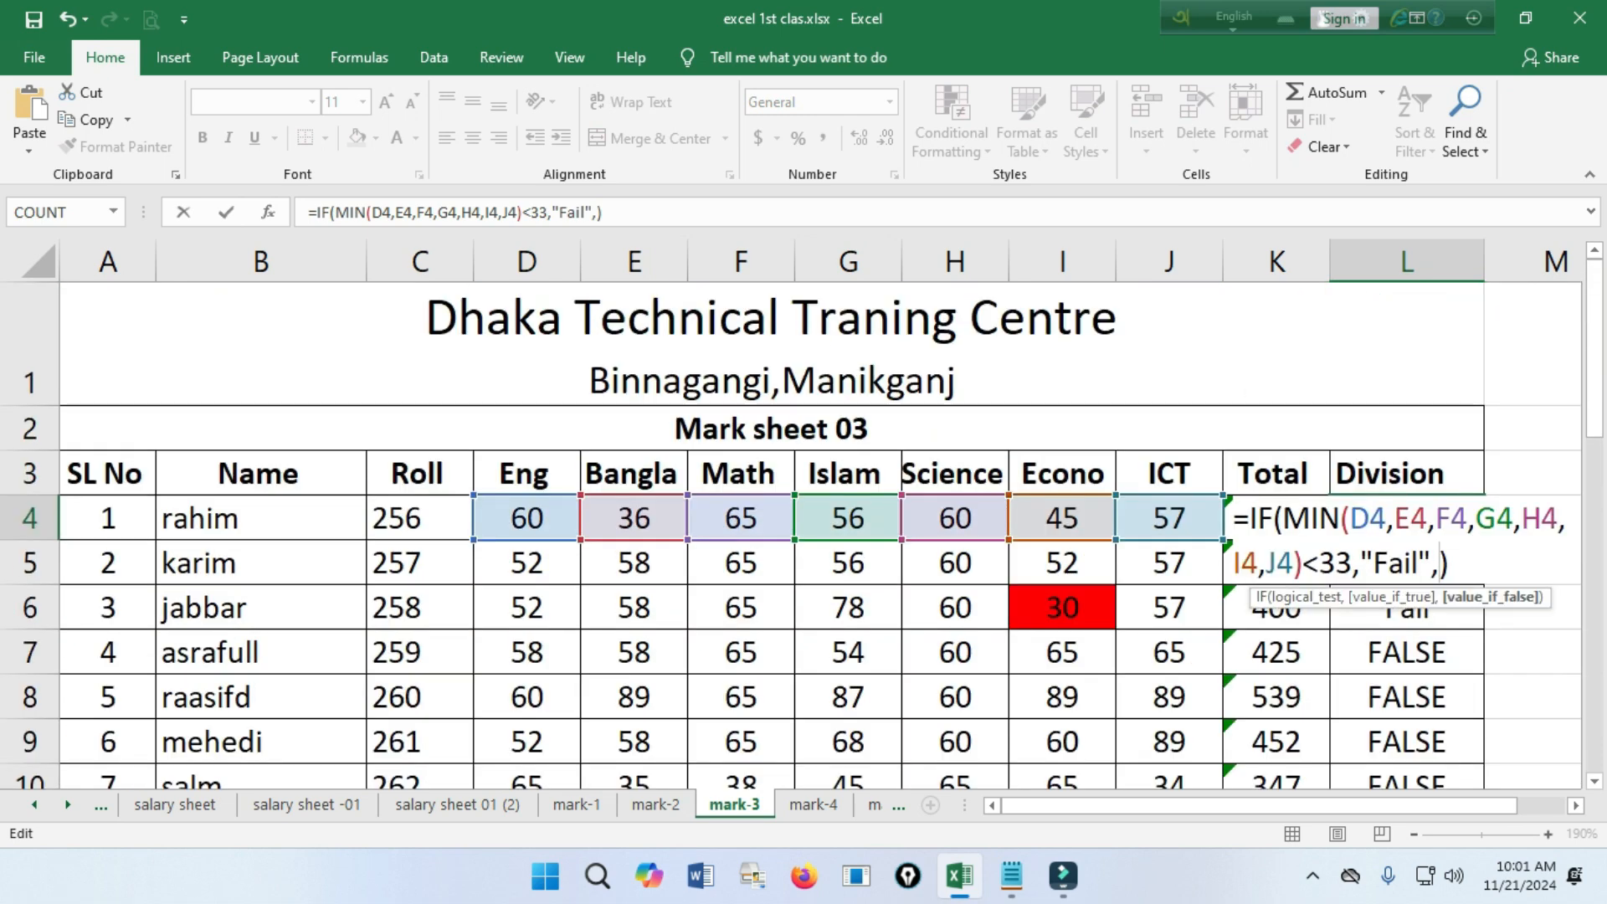
pyautogui.write('if(')
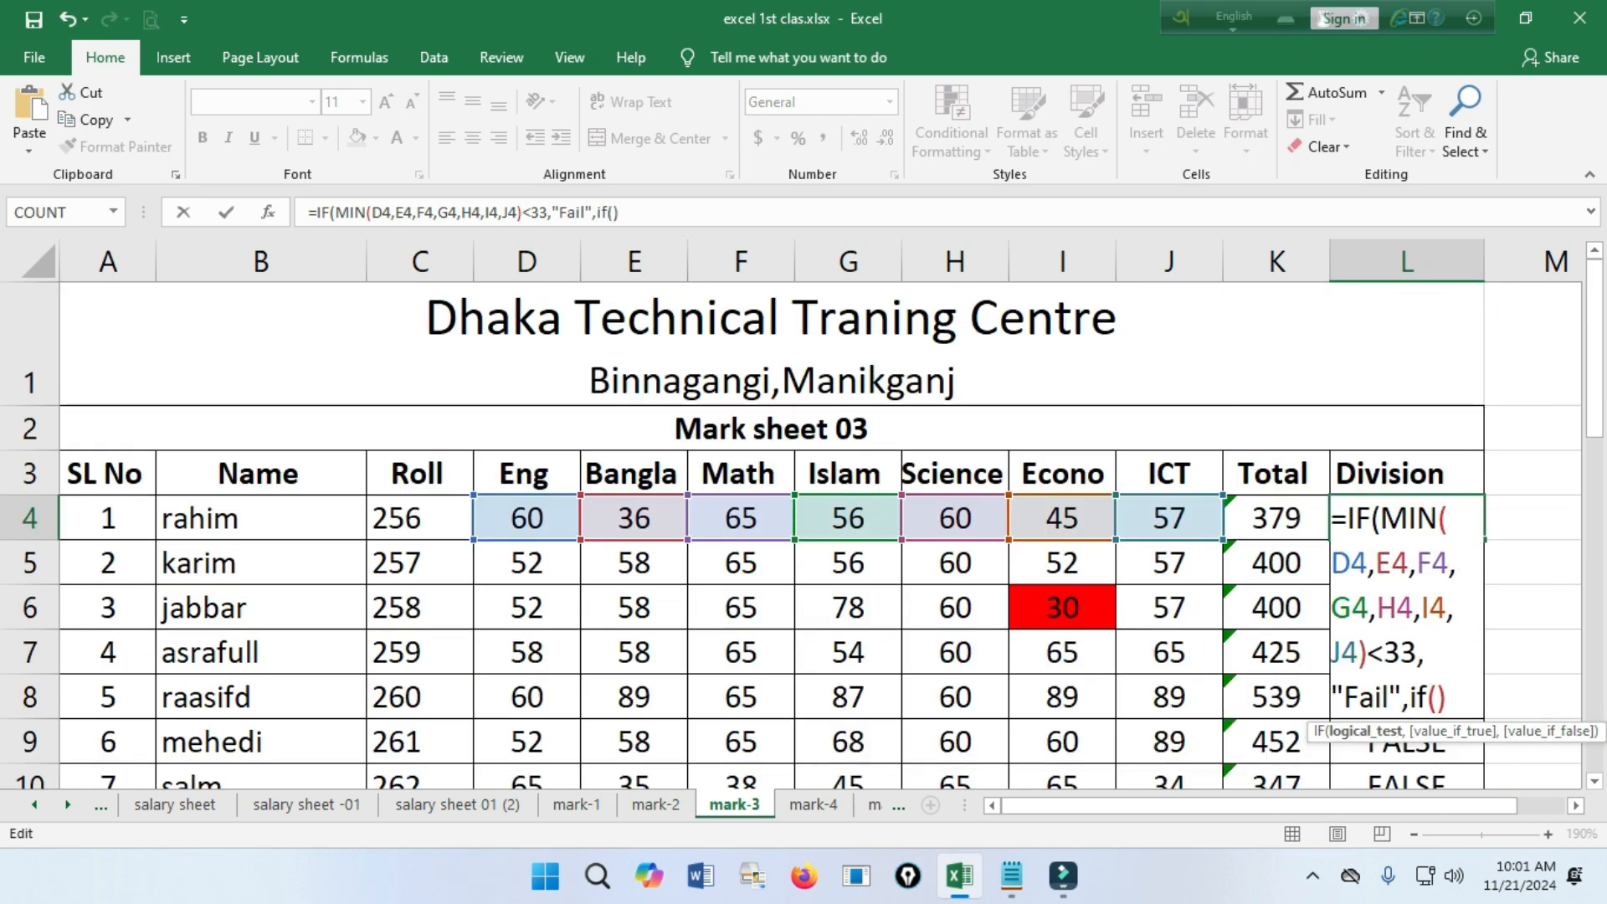
# Give the nested IF in L4 the logical test K4>=500, using the first student's total.
pyautogui.click(1276, 518)
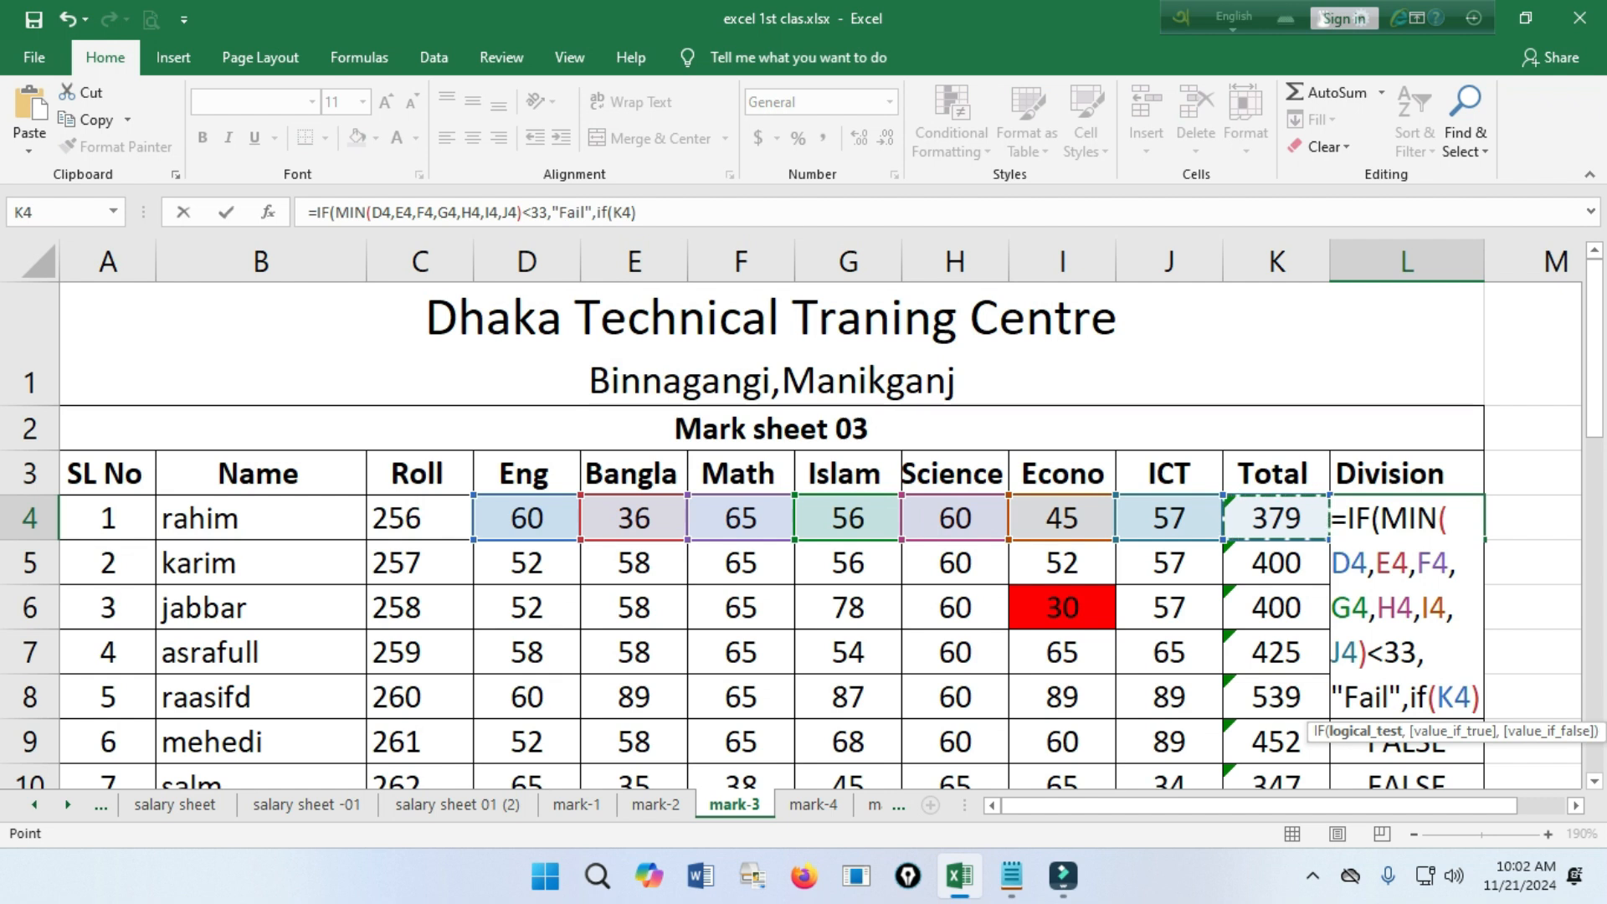
pyautogui.press('BackSpace')
pyautogui.press('BackSpace')
pyautogui.press('BackSpace')
pyautogui.write('<')
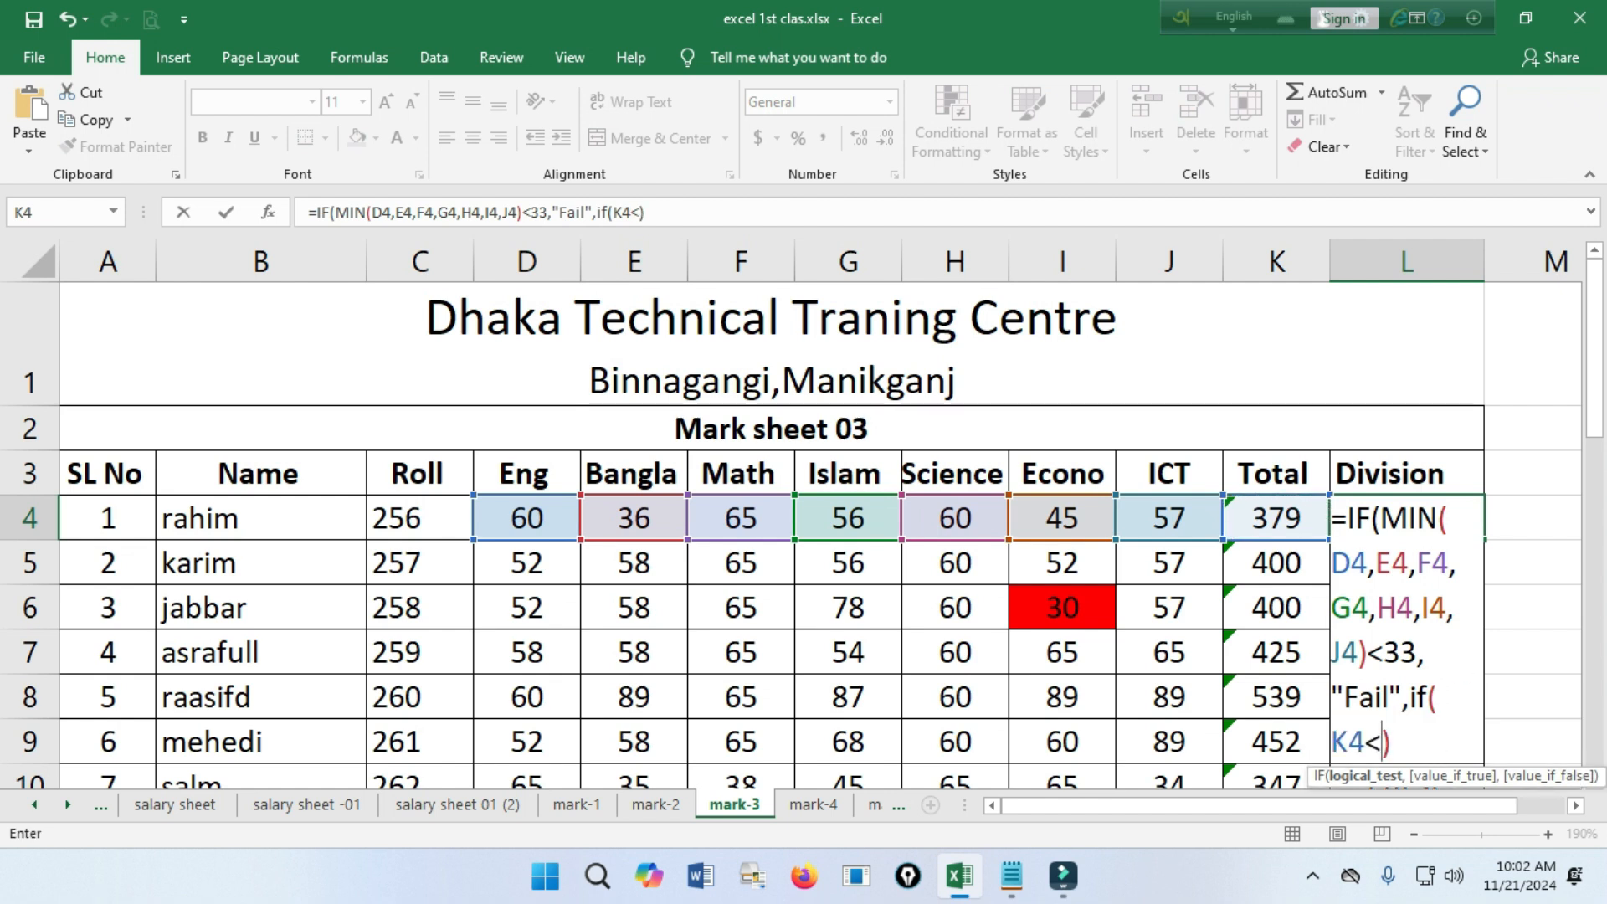
pyautogui.write('=')
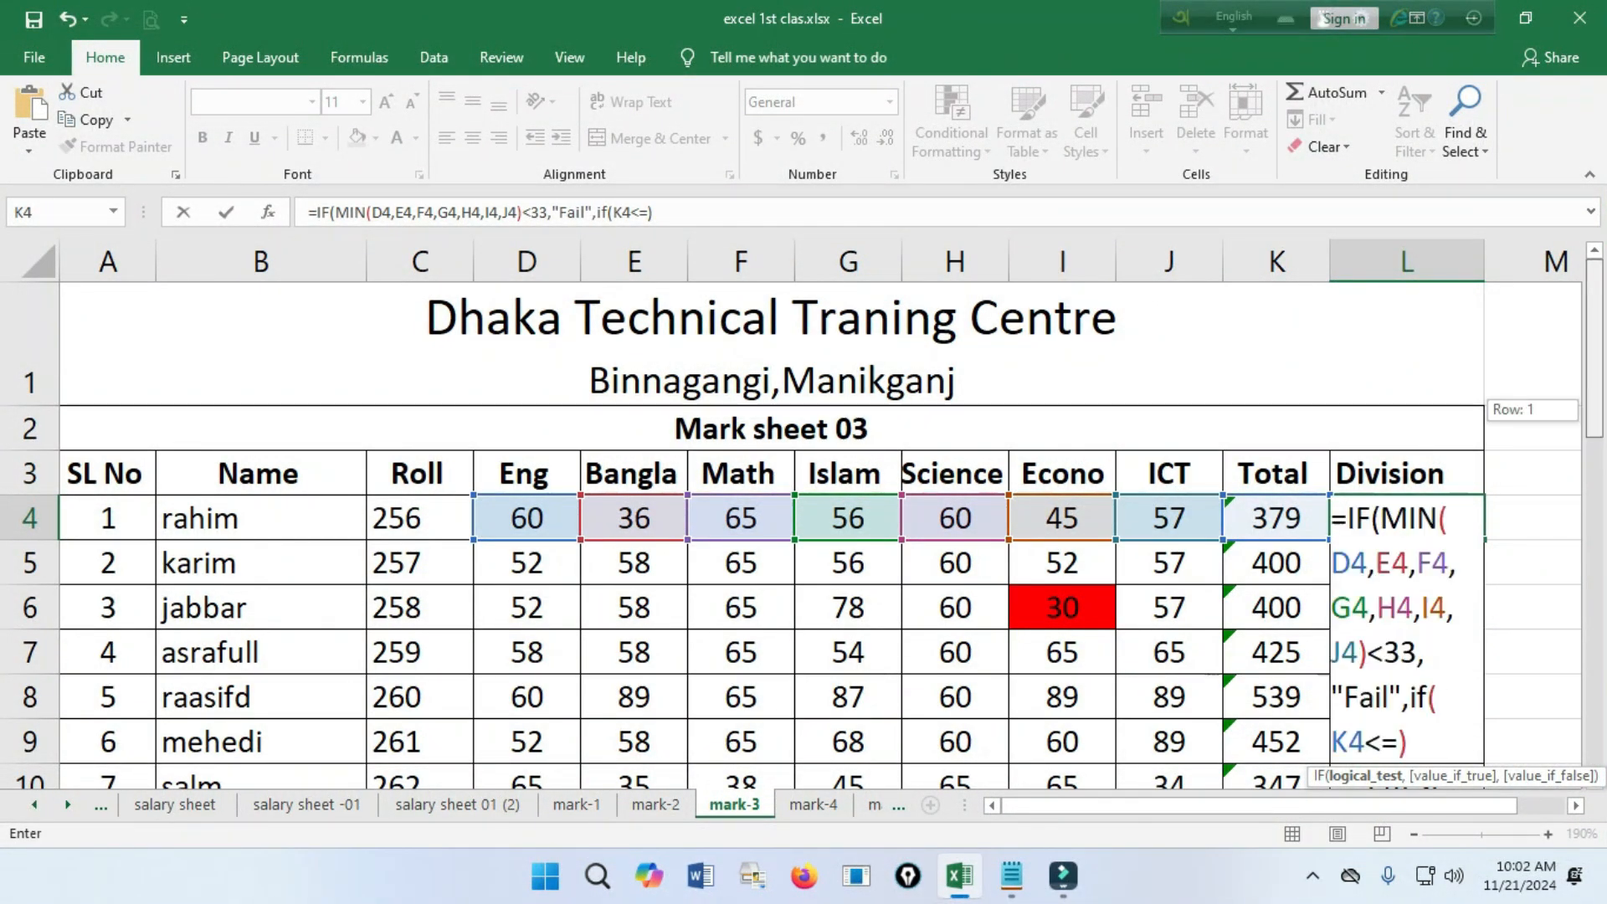
pyautogui.scroll(-2, 791, 536)
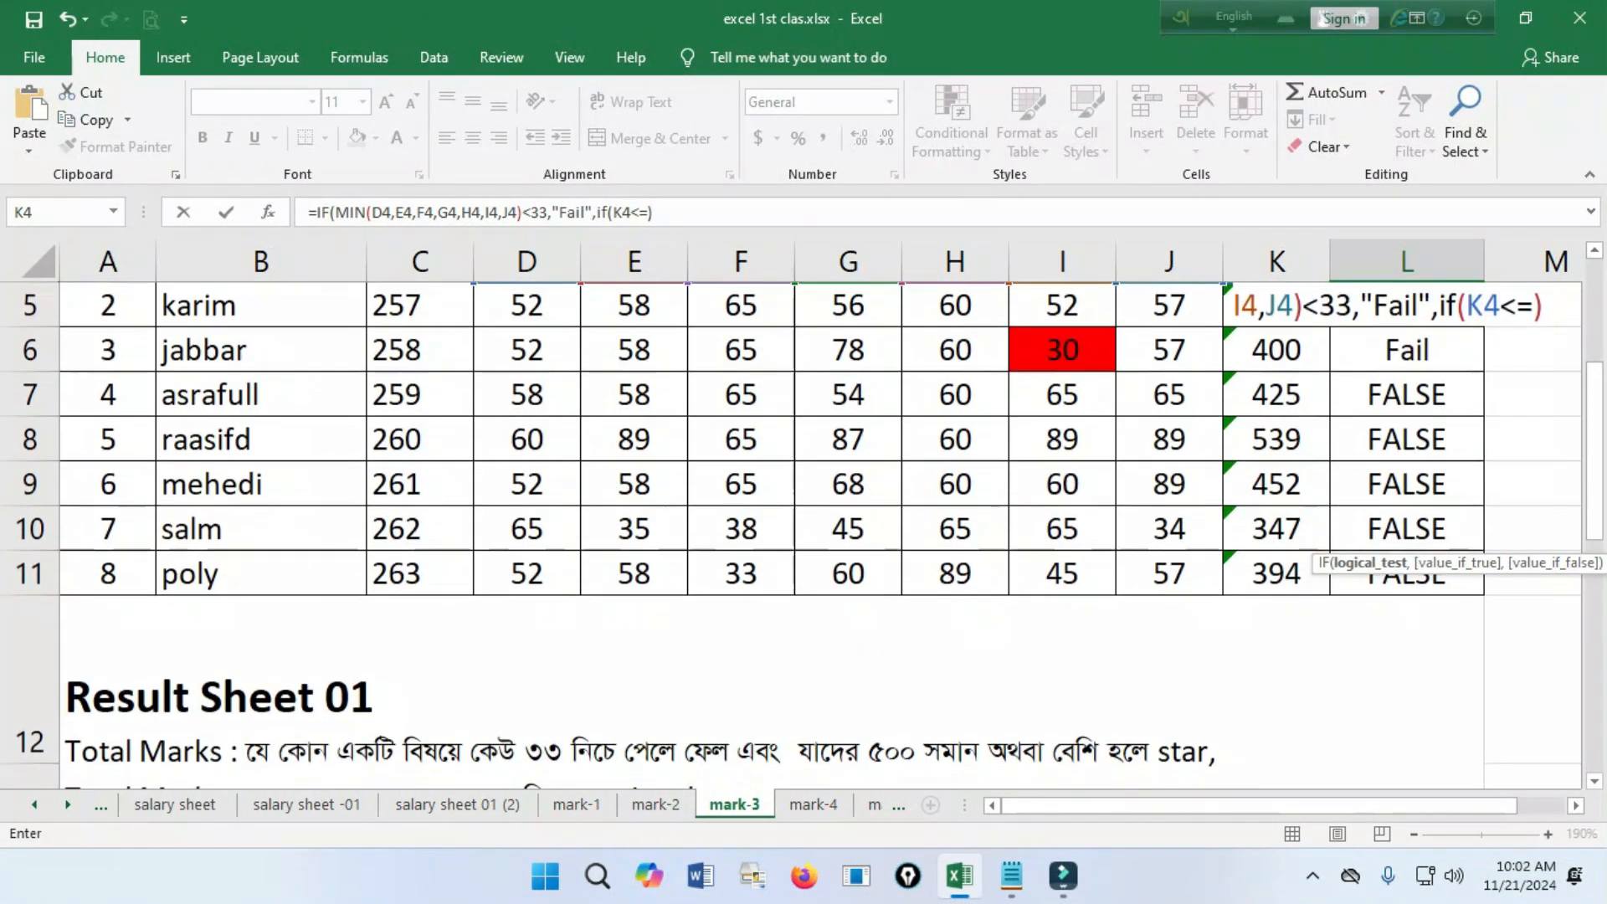
pyautogui.scroll(2, 790, 486)
pyautogui.scroll(1, 791, 536)
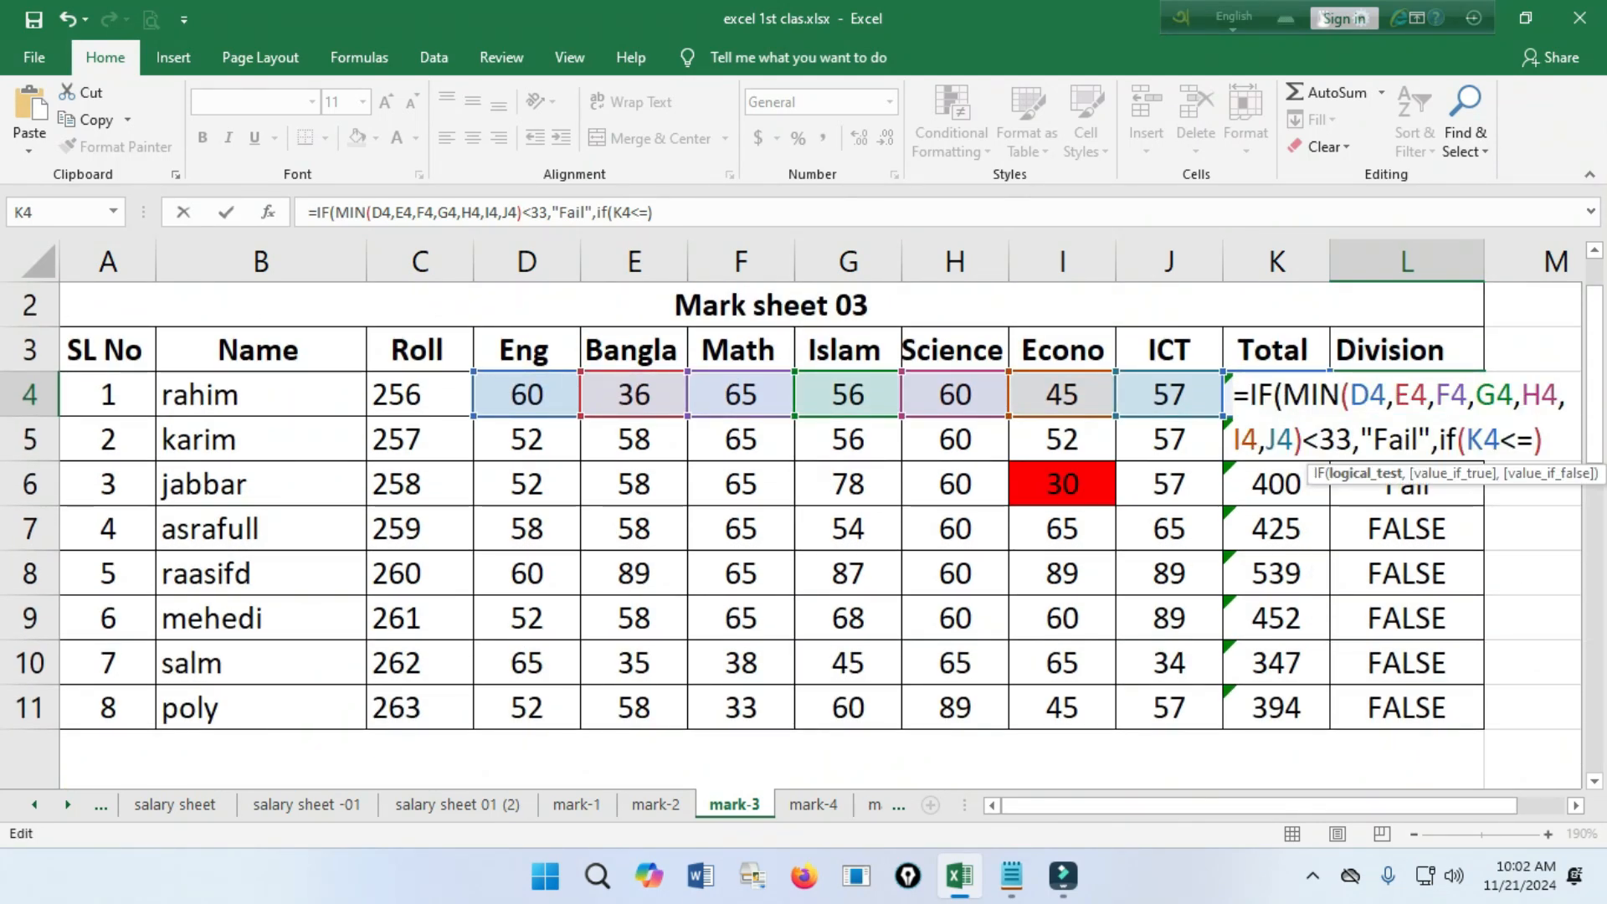
pyautogui.write('500')
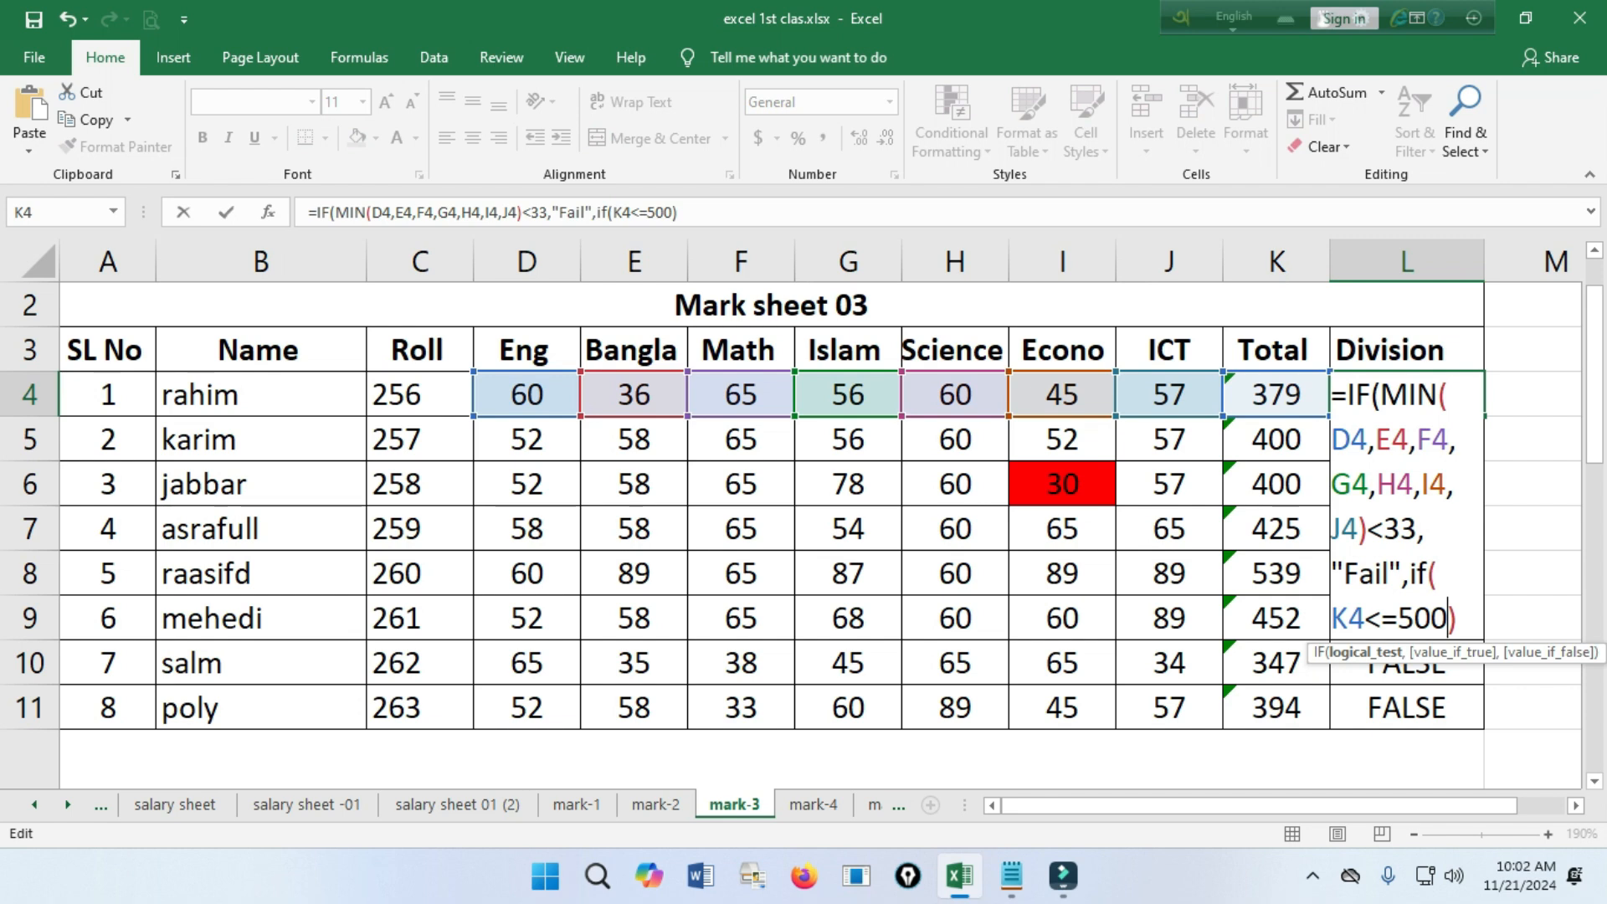
pyautogui.press('BackSpace')
pyautogui.write('>')
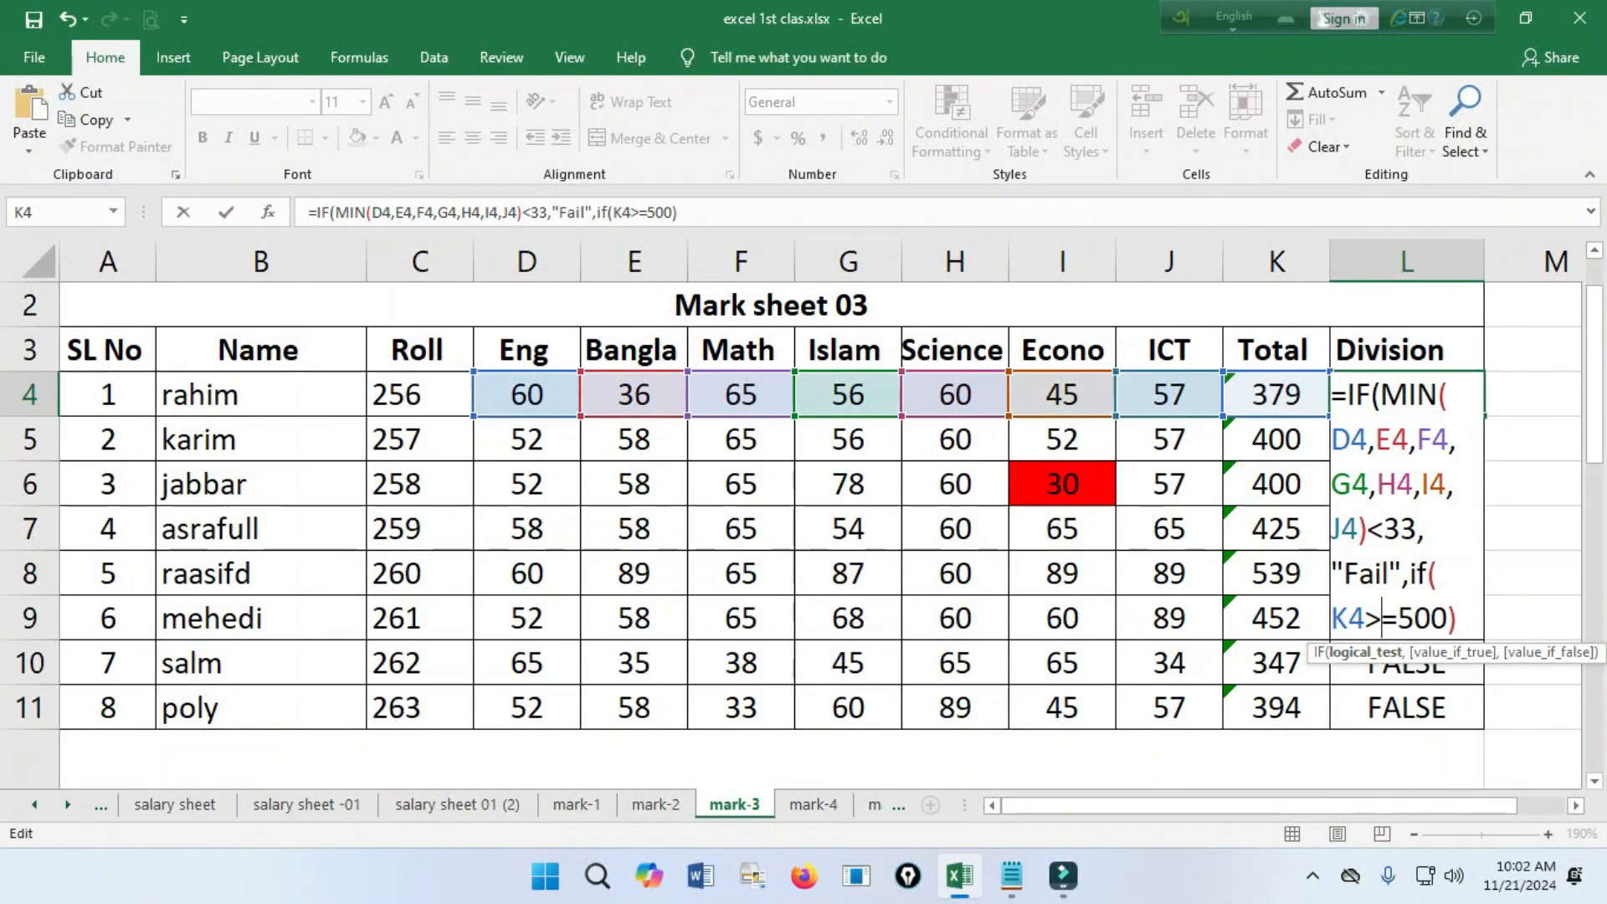
# Add "star" as the value if true of the nested IF, after K4>=500.
pyautogui.click(1457, 618)
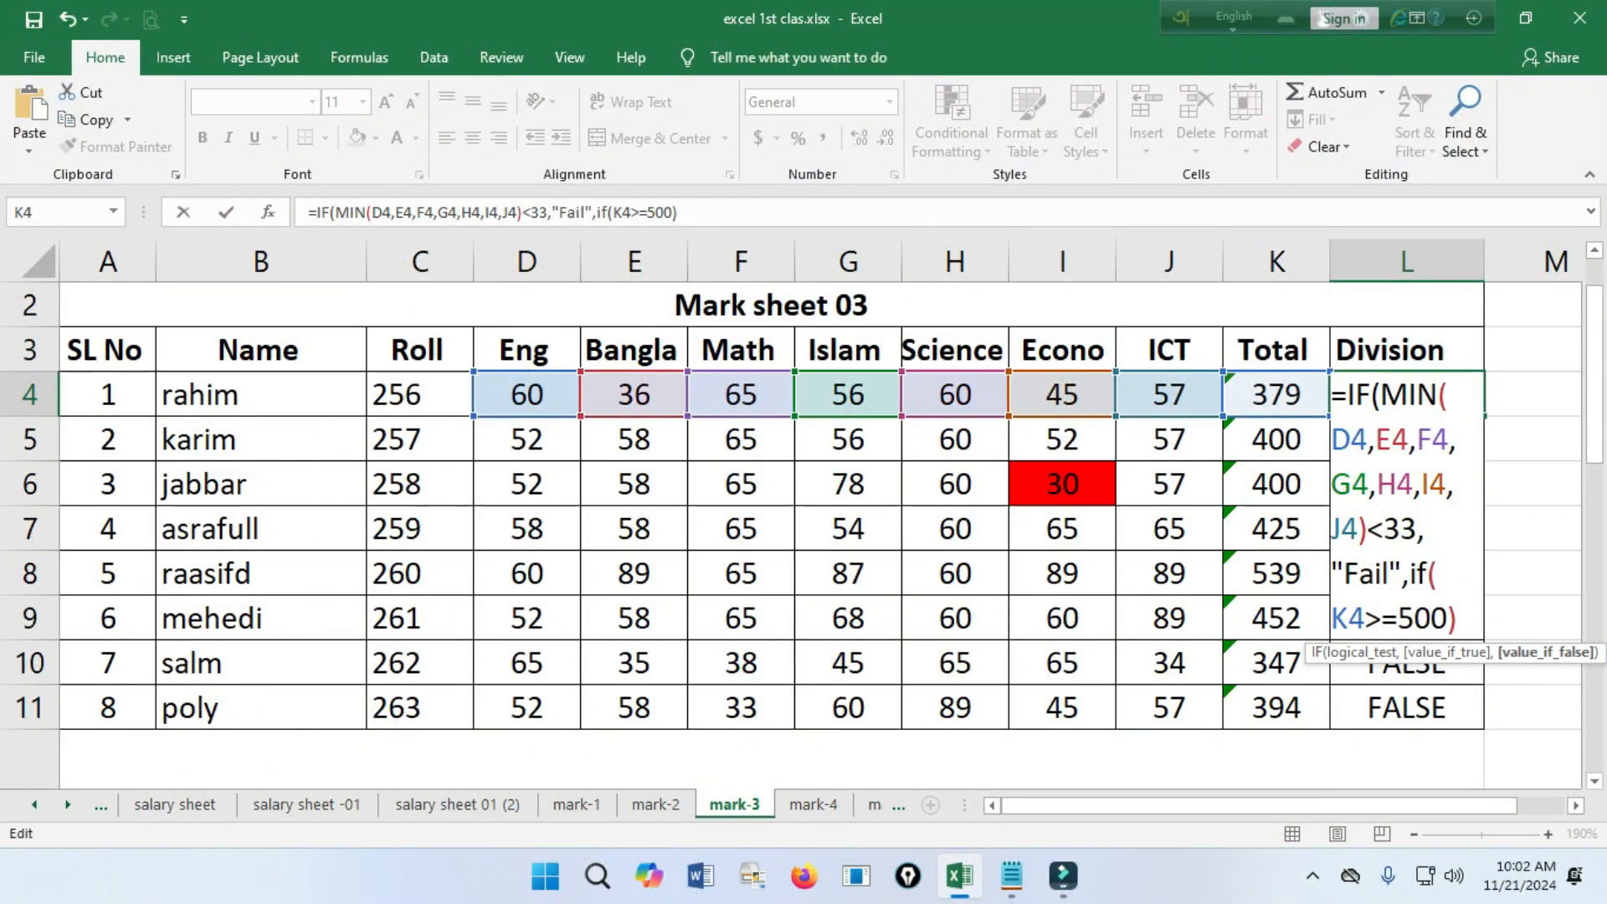
pyautogui.press('Left')
pyautogui.write(',"')
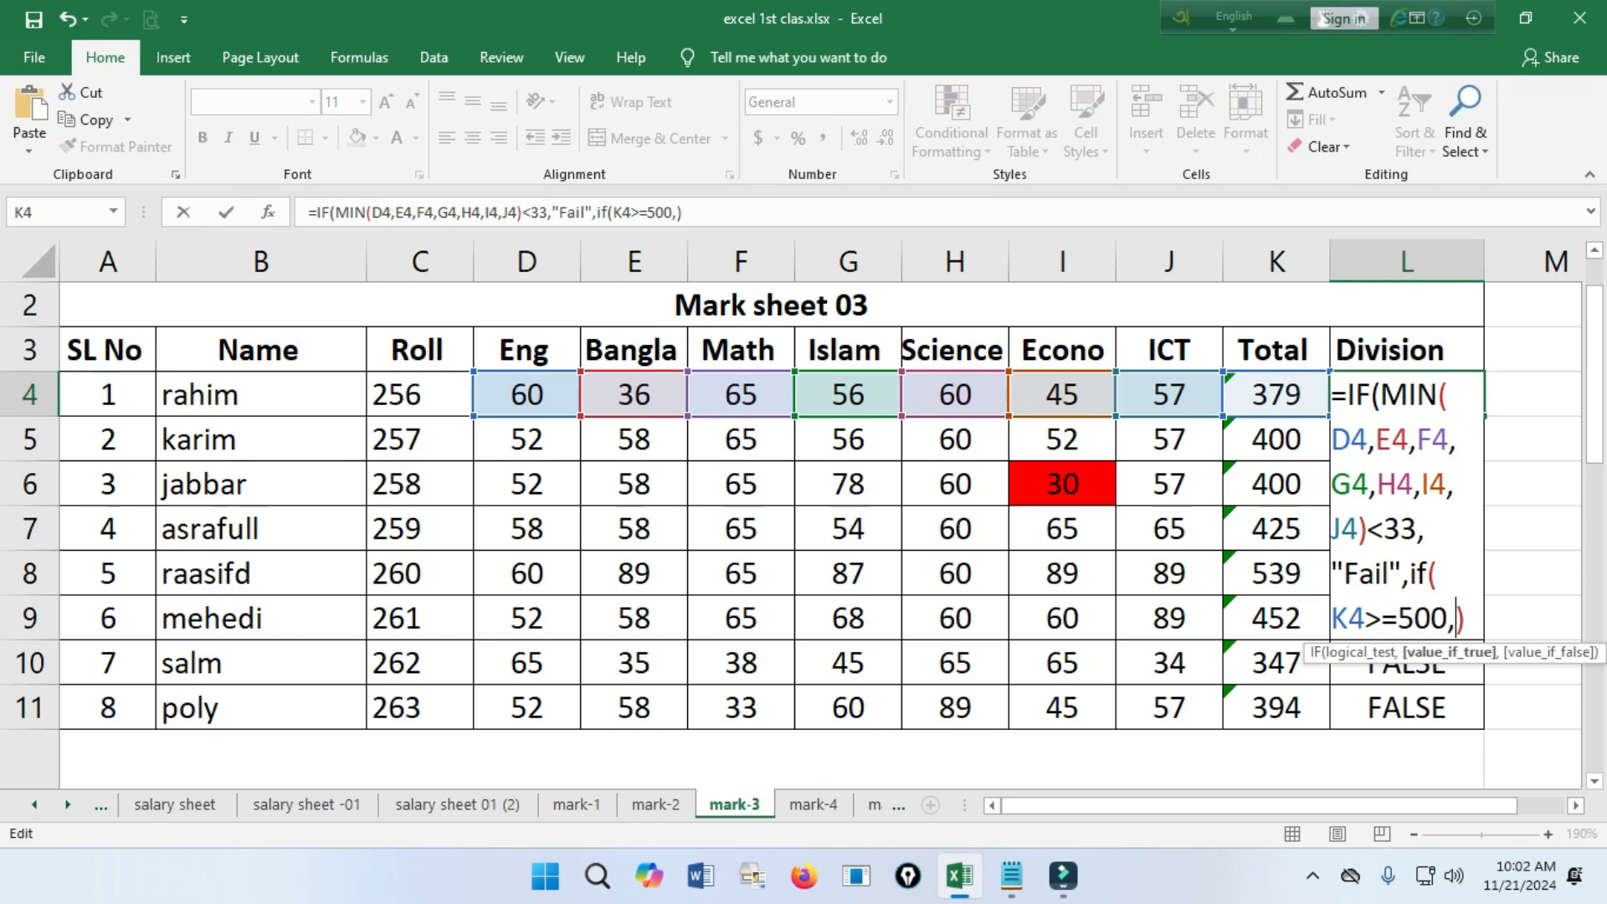
pyautogui.write('star')
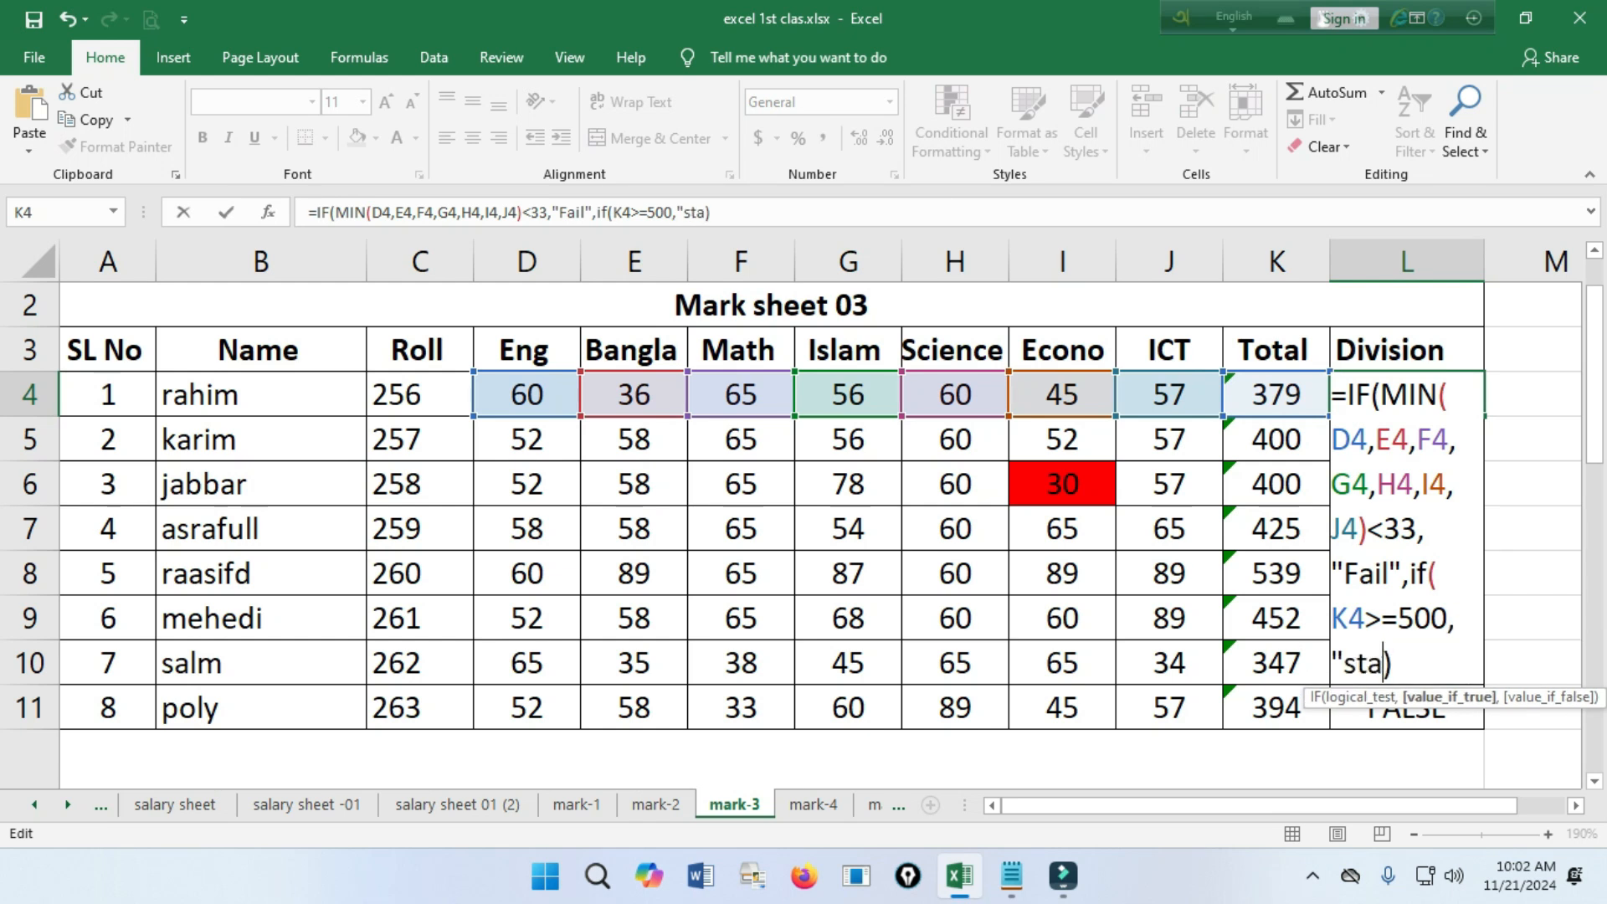
pyautogui.write('"')
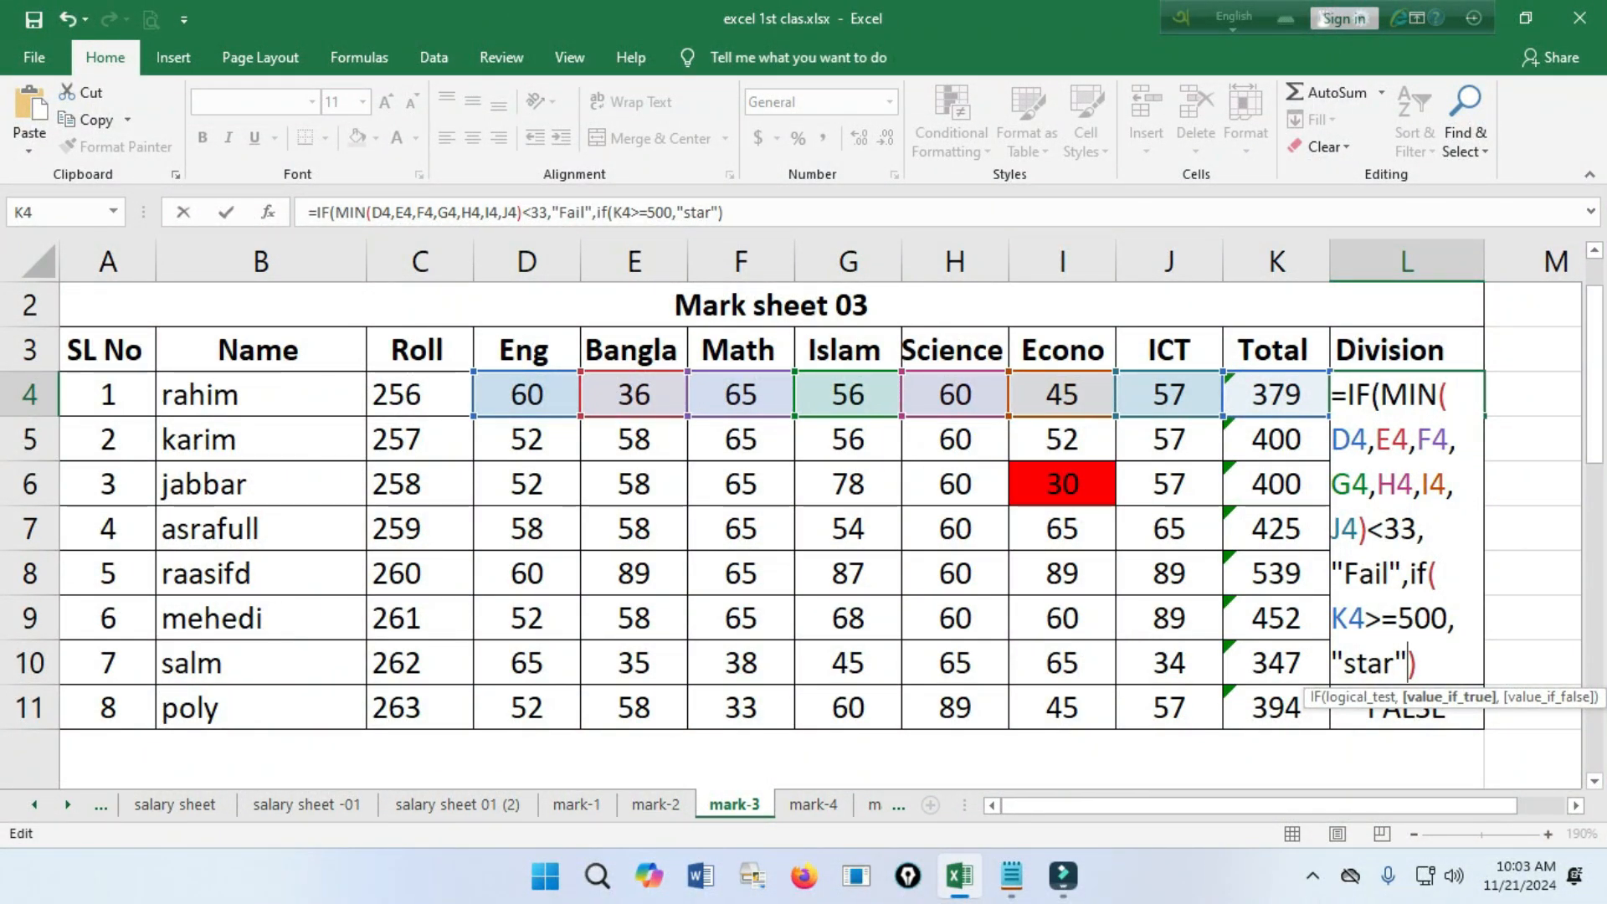
# Enter the L4 formula, accepting the suggested closing-bracket correction, and fill it down to L11.
pyautogui.press('Return')
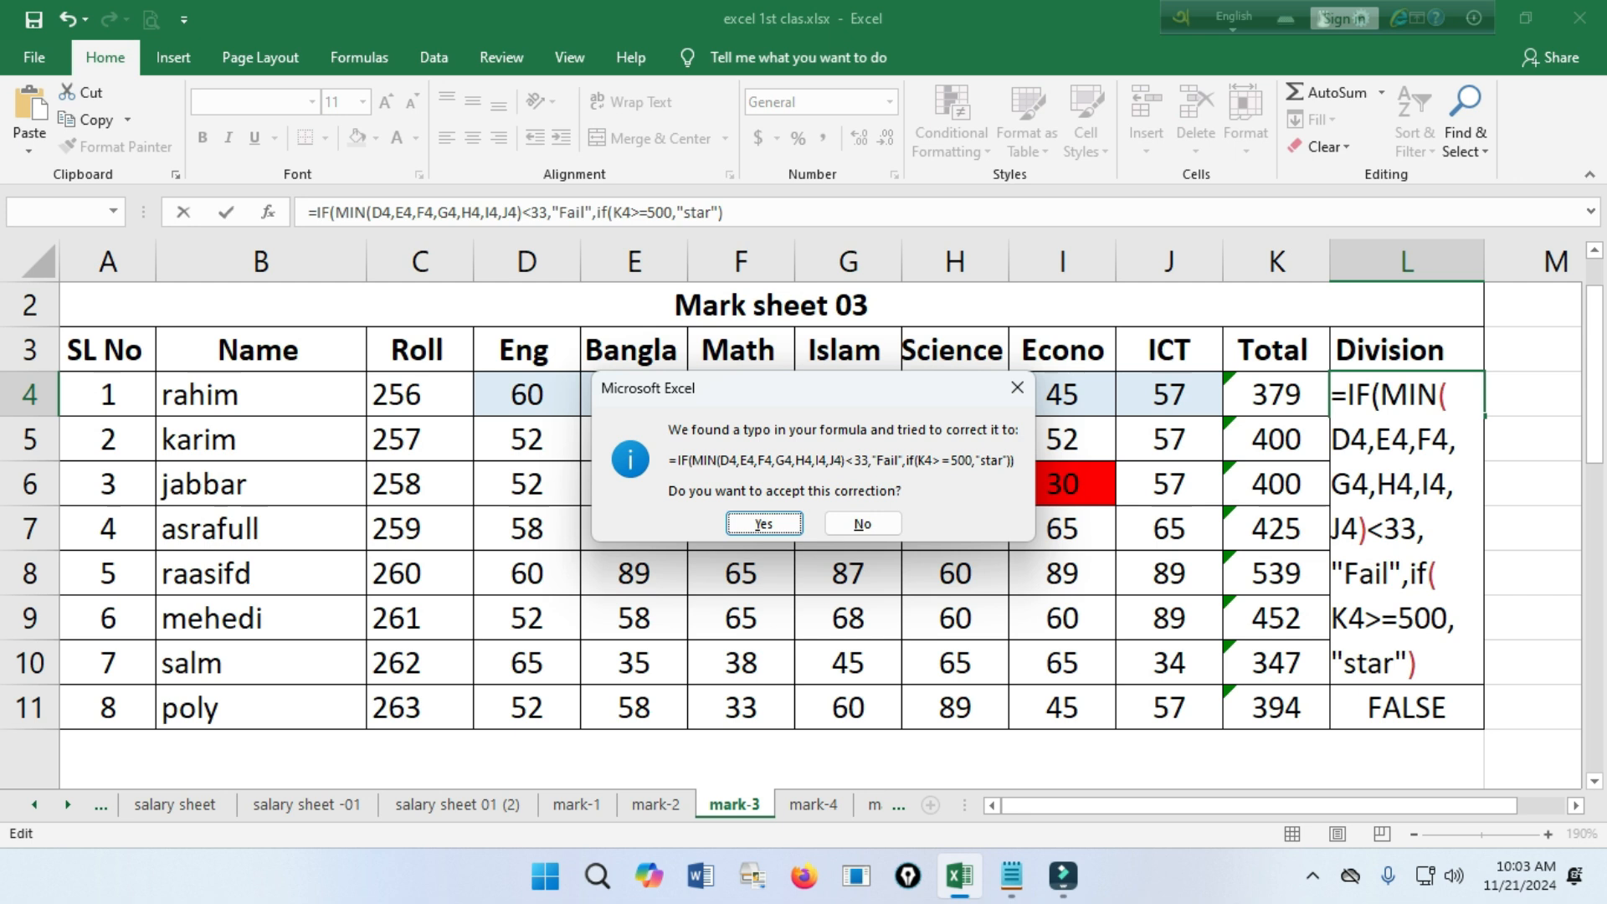
pyautogui.press('Return')
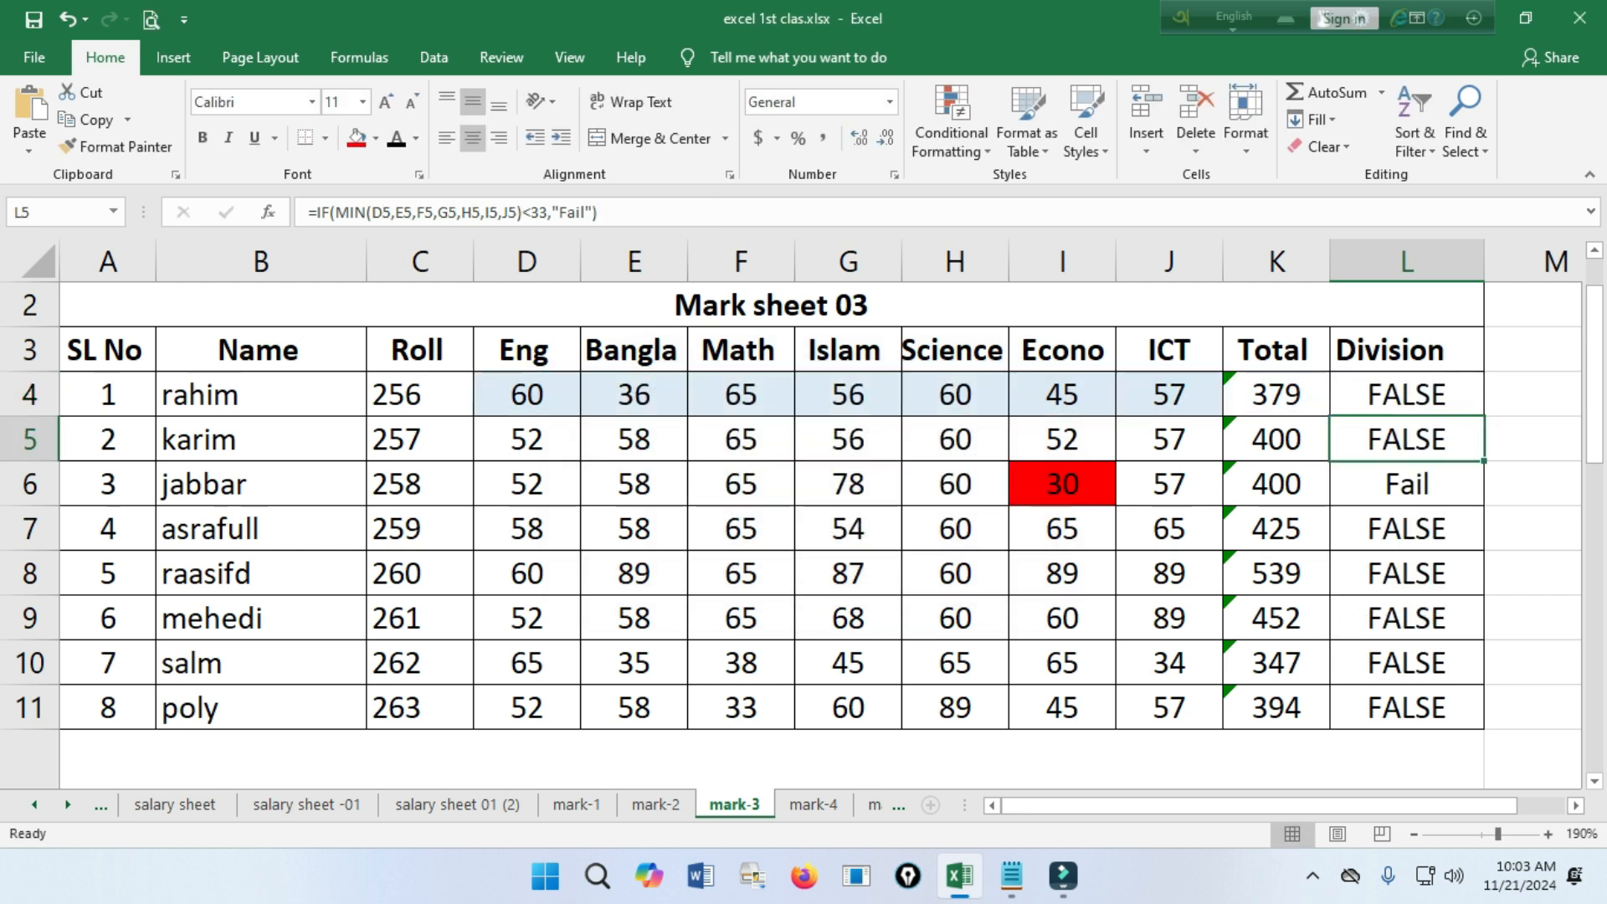
pyautogui.click(1406, 394)
pyautogui.moveTo(1484, 416); pyautogui.dragTo(1483, 726)
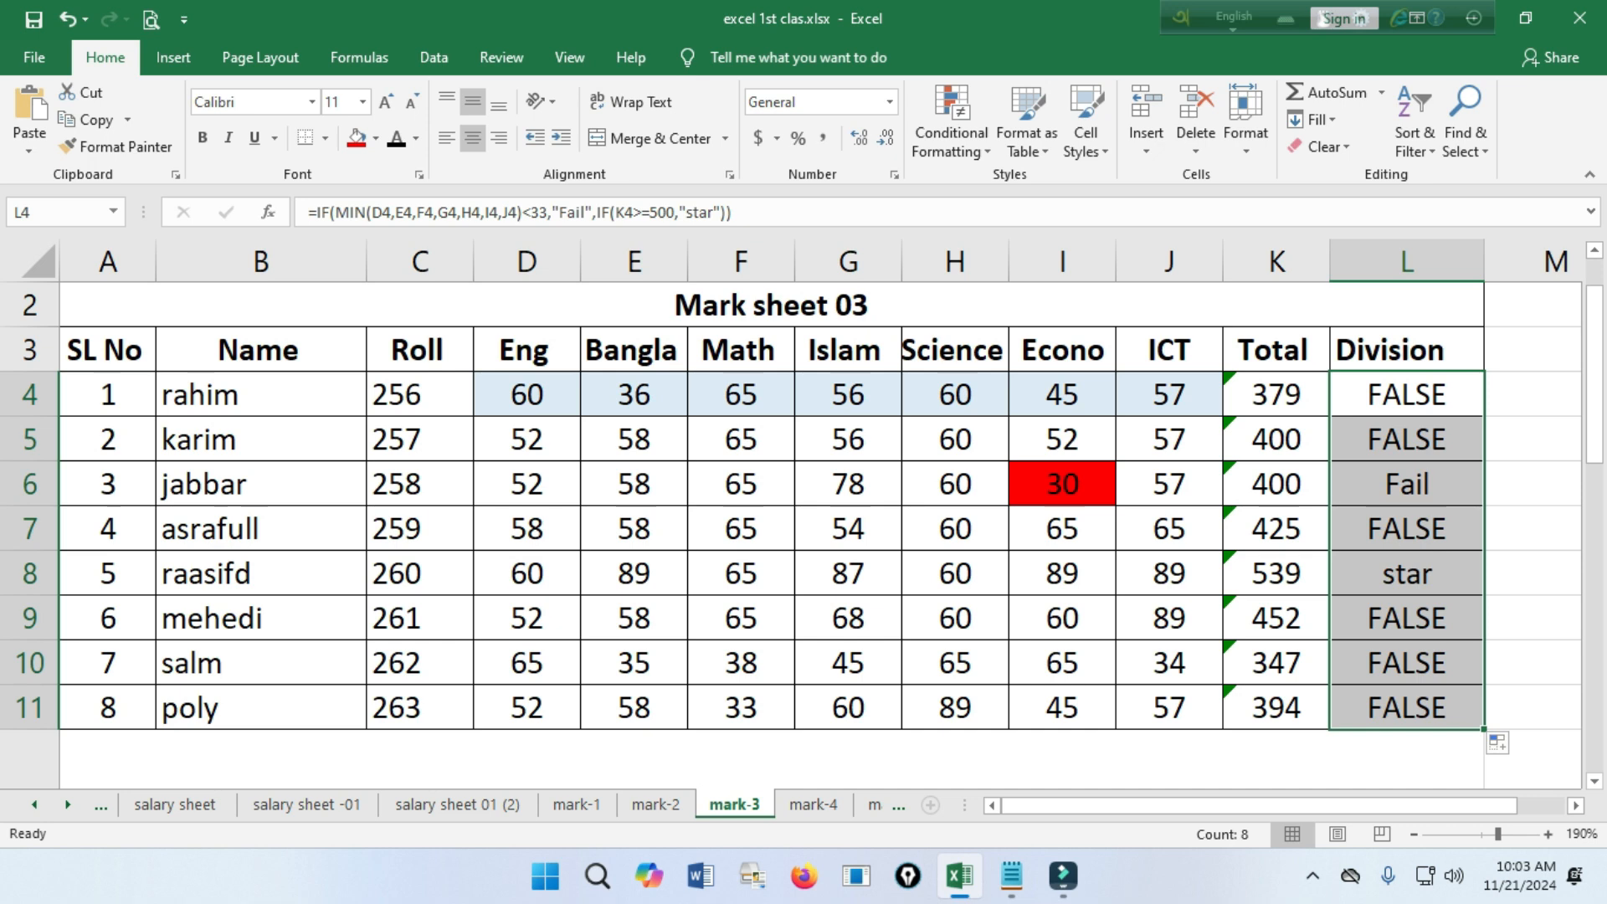
# Check the fifth student's subject marks, total and division formula in row 8.
pyautogui.click(1406, 573)
pyautogui.moveTo(1169, 573); pyautogui.dragTo(528, 573)
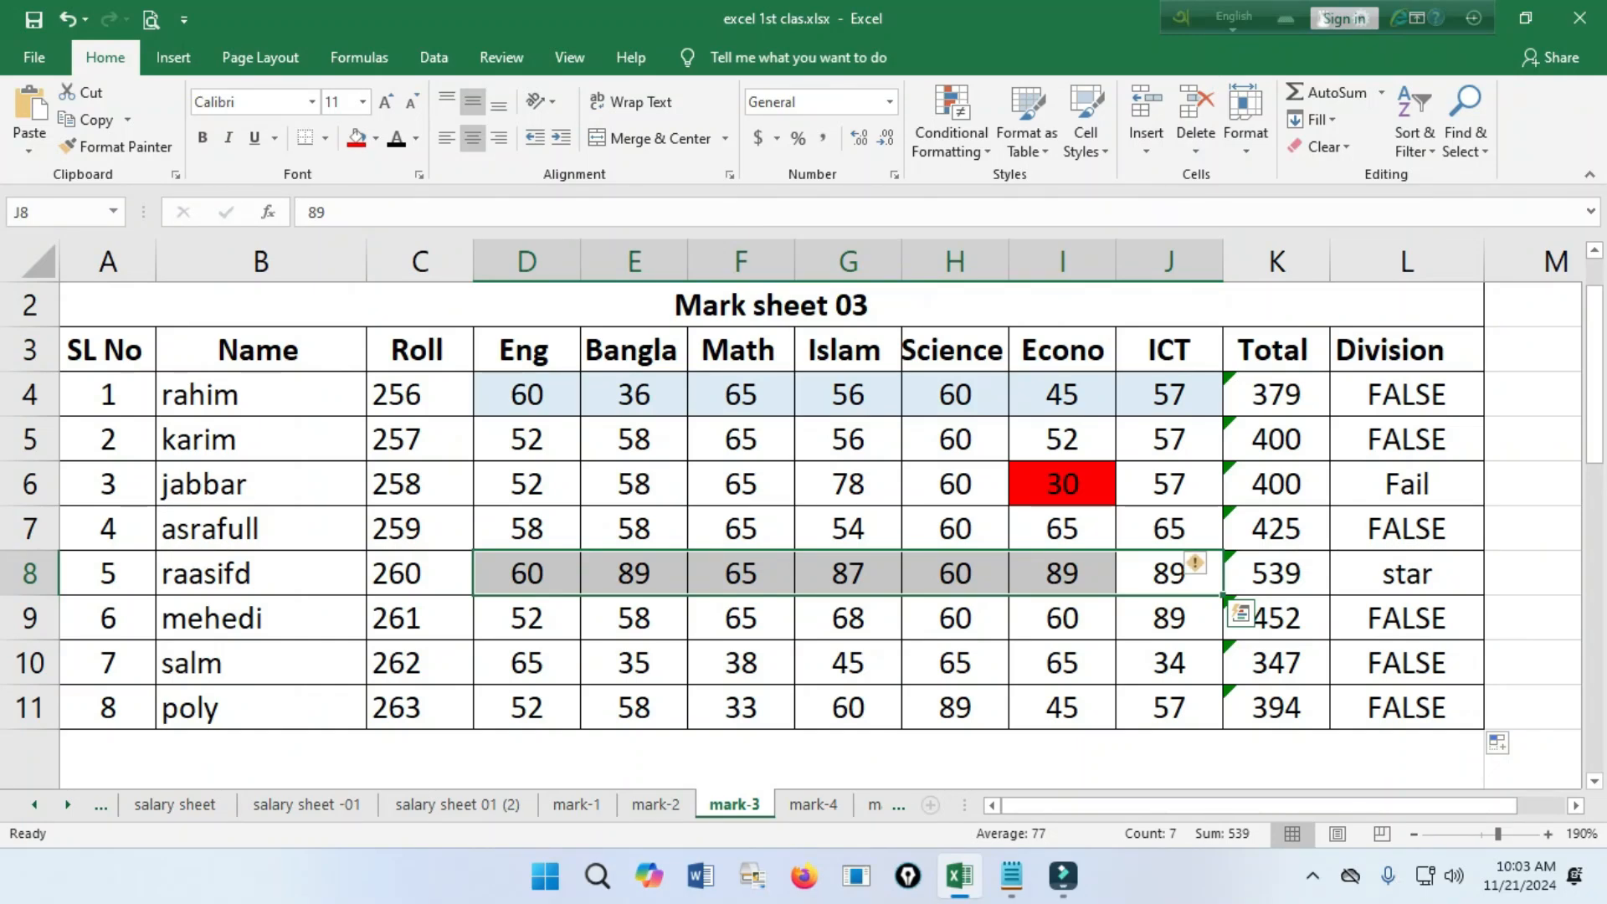
pyautogui.press('Right')
pyautogui.click(1407, 573)
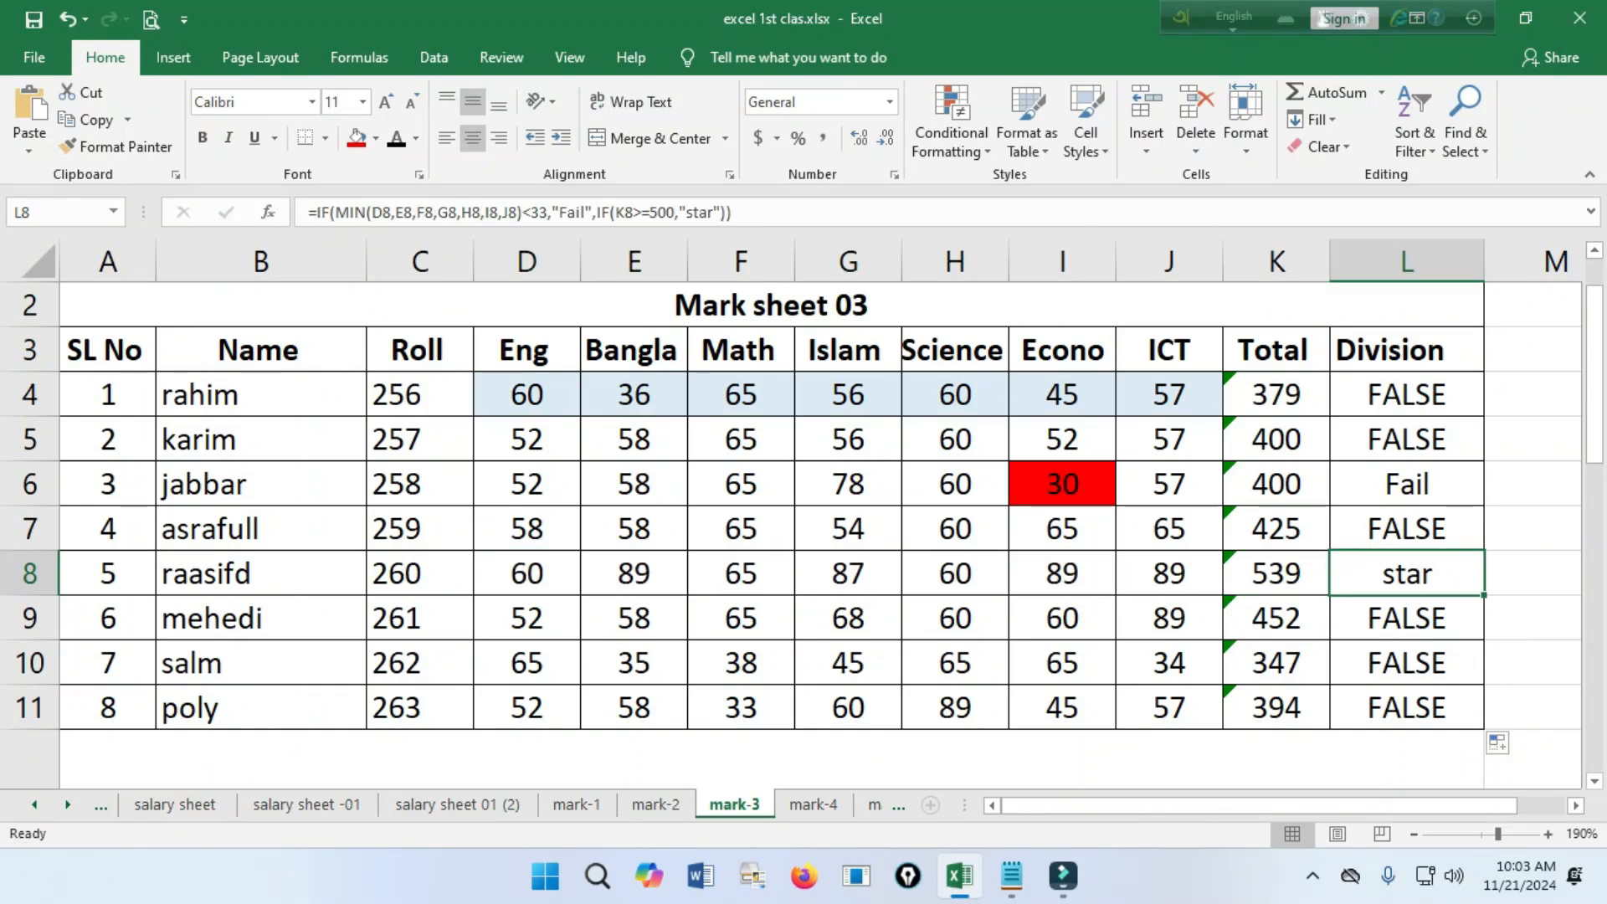
# Reopen the L4 formula, copy IF(K4>=500,"star" and paste it after a comma following "star" as a further nested IF.
pyautogui.scroll(-3, 804, 536)
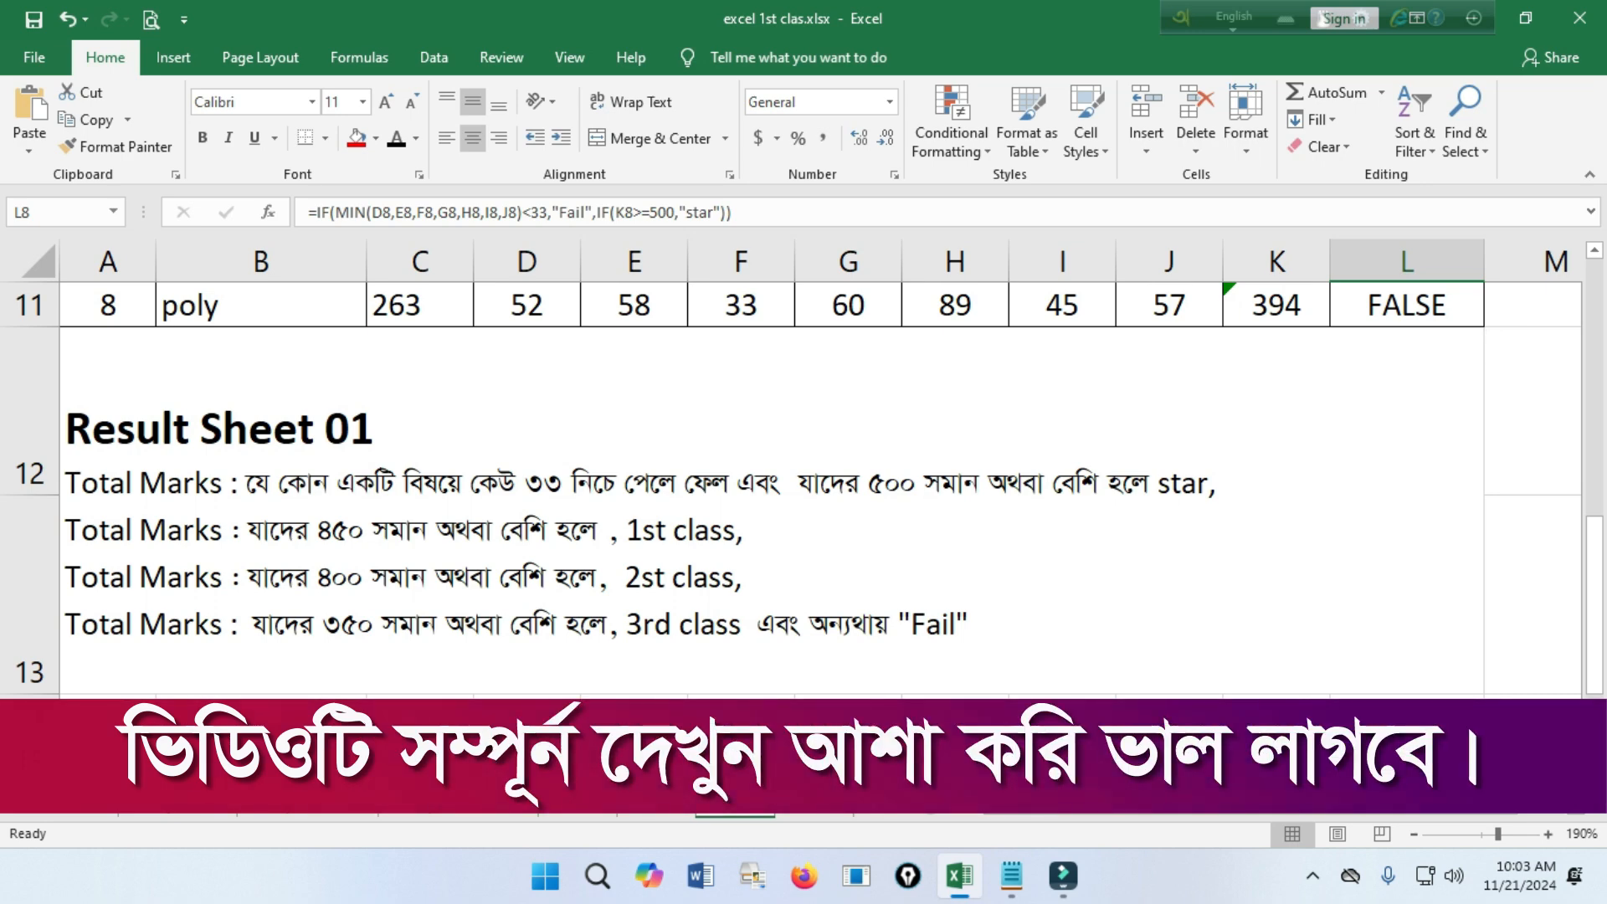
pyautogui.scroll(3, 804, 490)
pyautogui.press('Up')
pyautogui.press('Up')
pyautogui.press('Up')
pyautogui.press('Up')
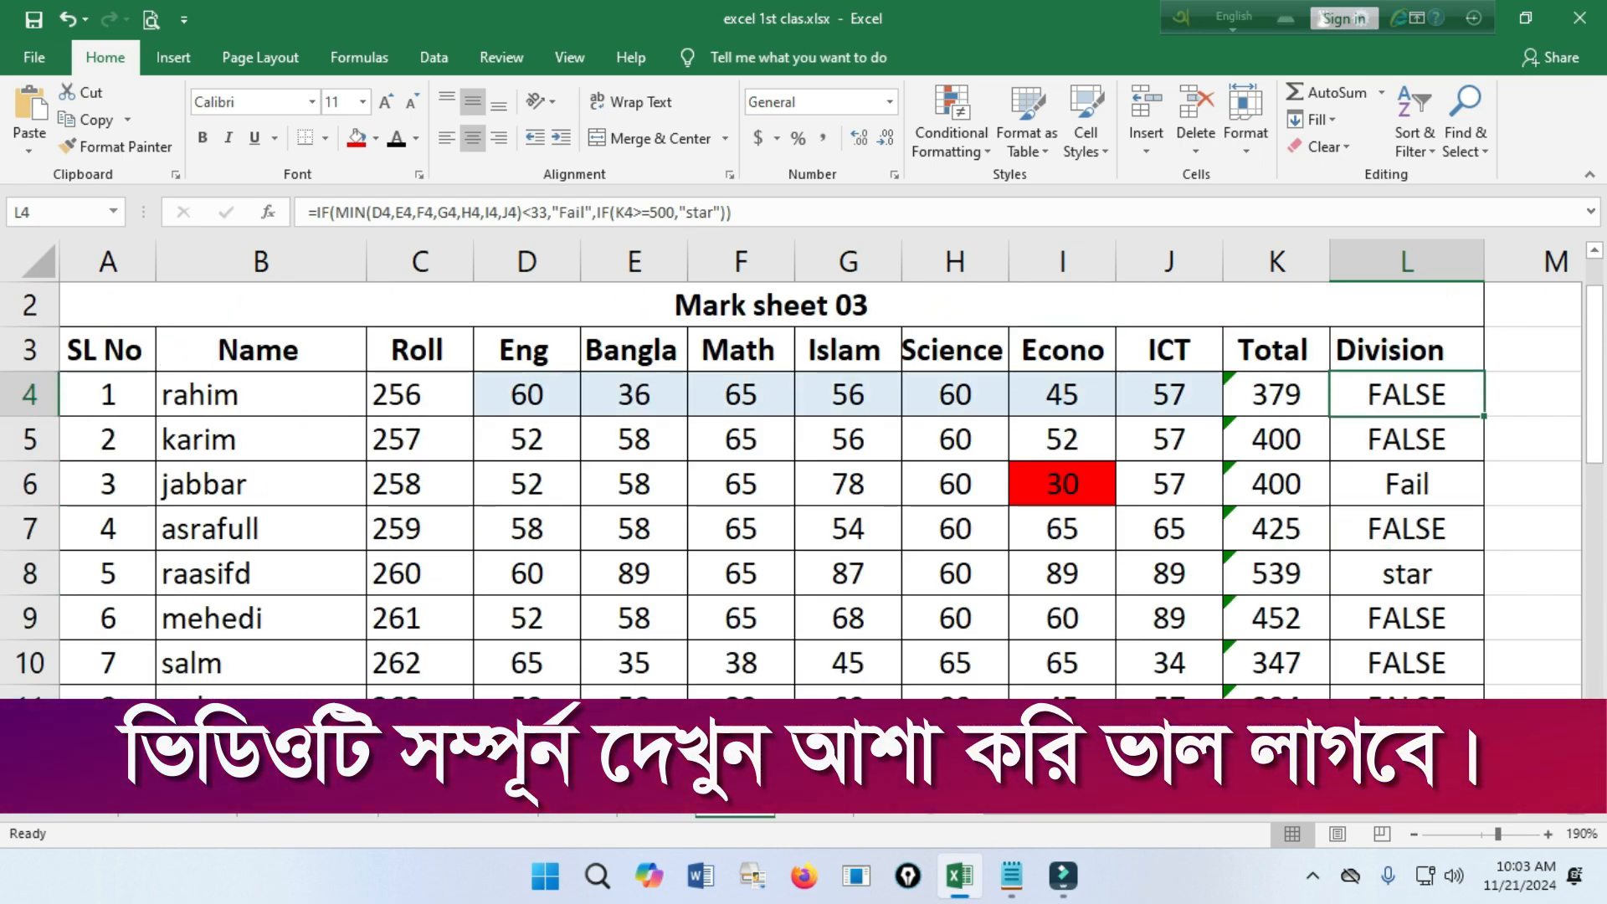
pyautogui.doubleClick(1427, 395)
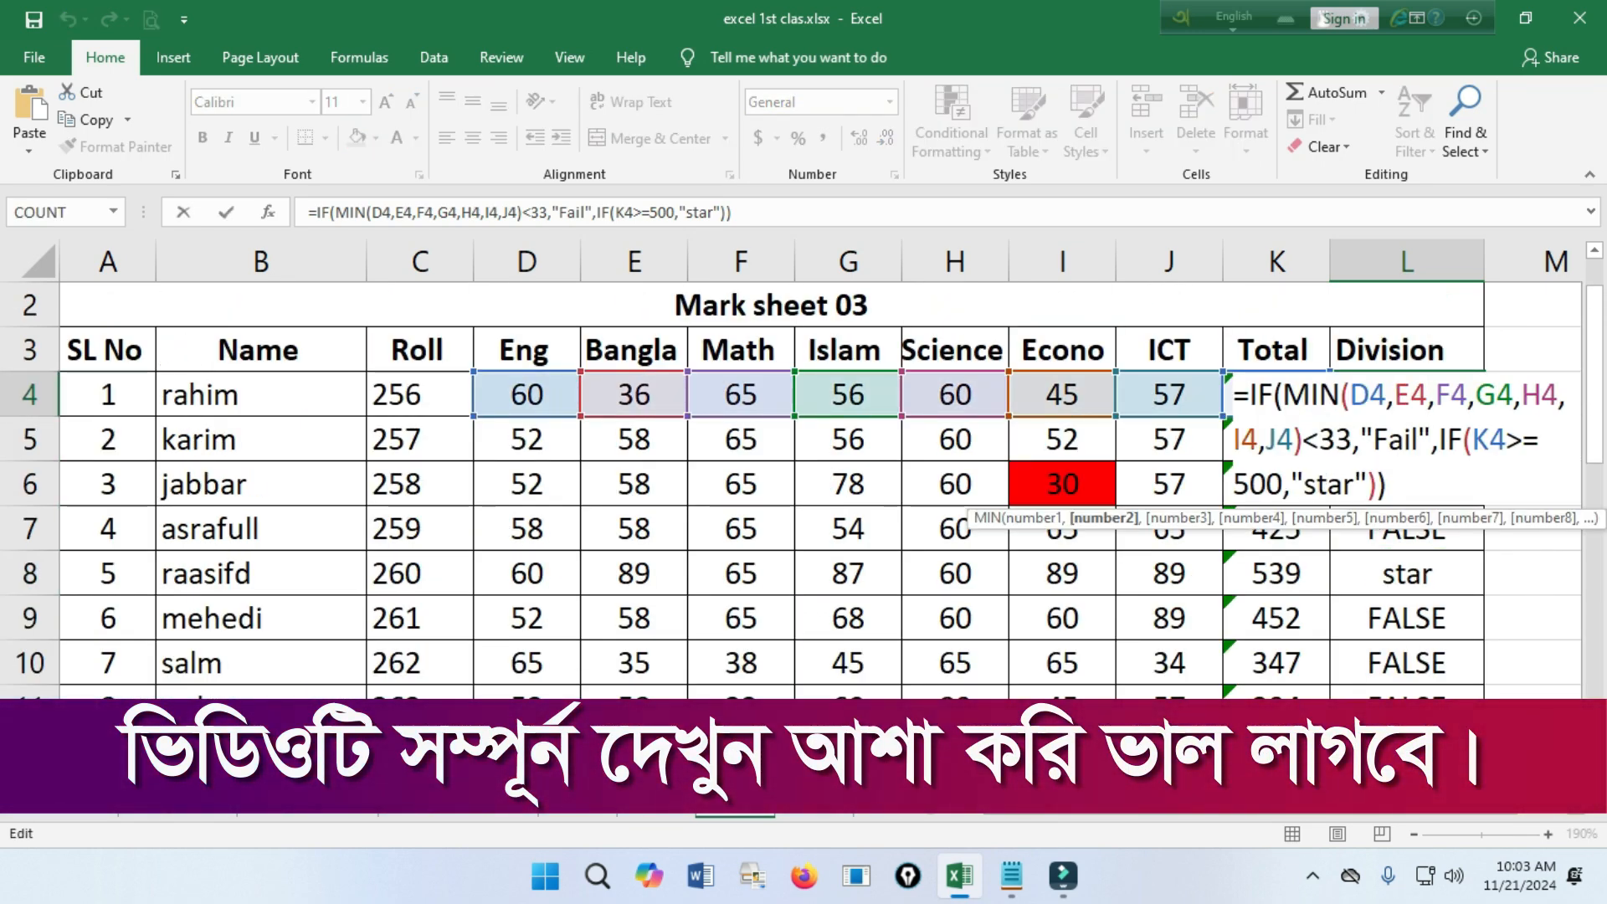
pyautogui.moveTo(1439, 440); pyautogui.dragTo(1367, 485)
pyautogui.hotkey('ctrl', 'c')
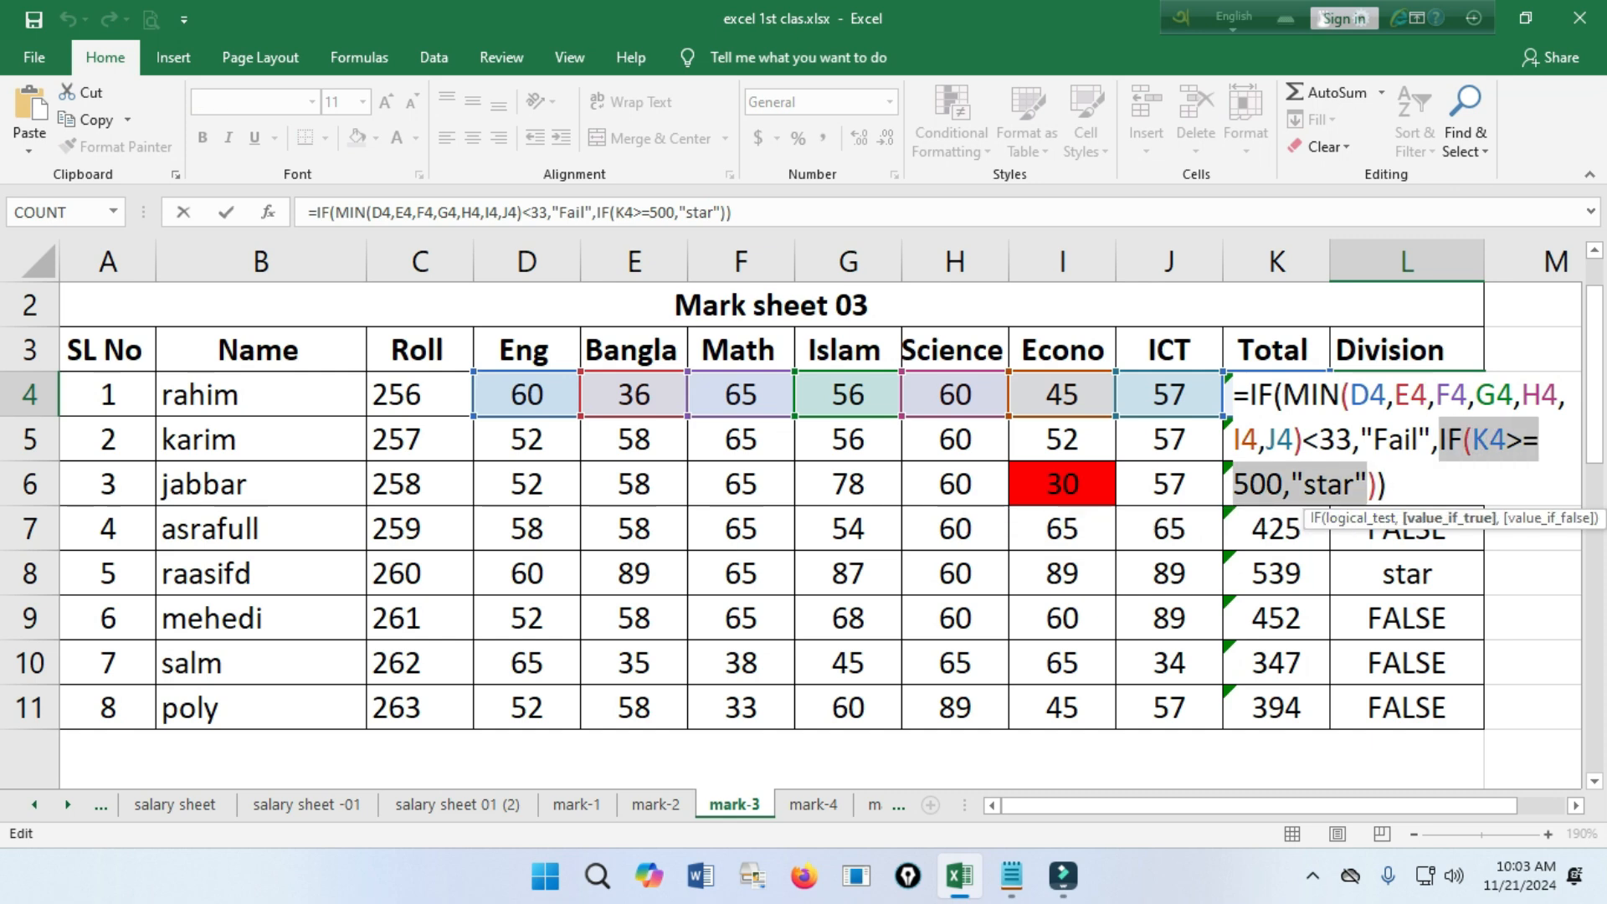
pyautogui.click(1368, 485)
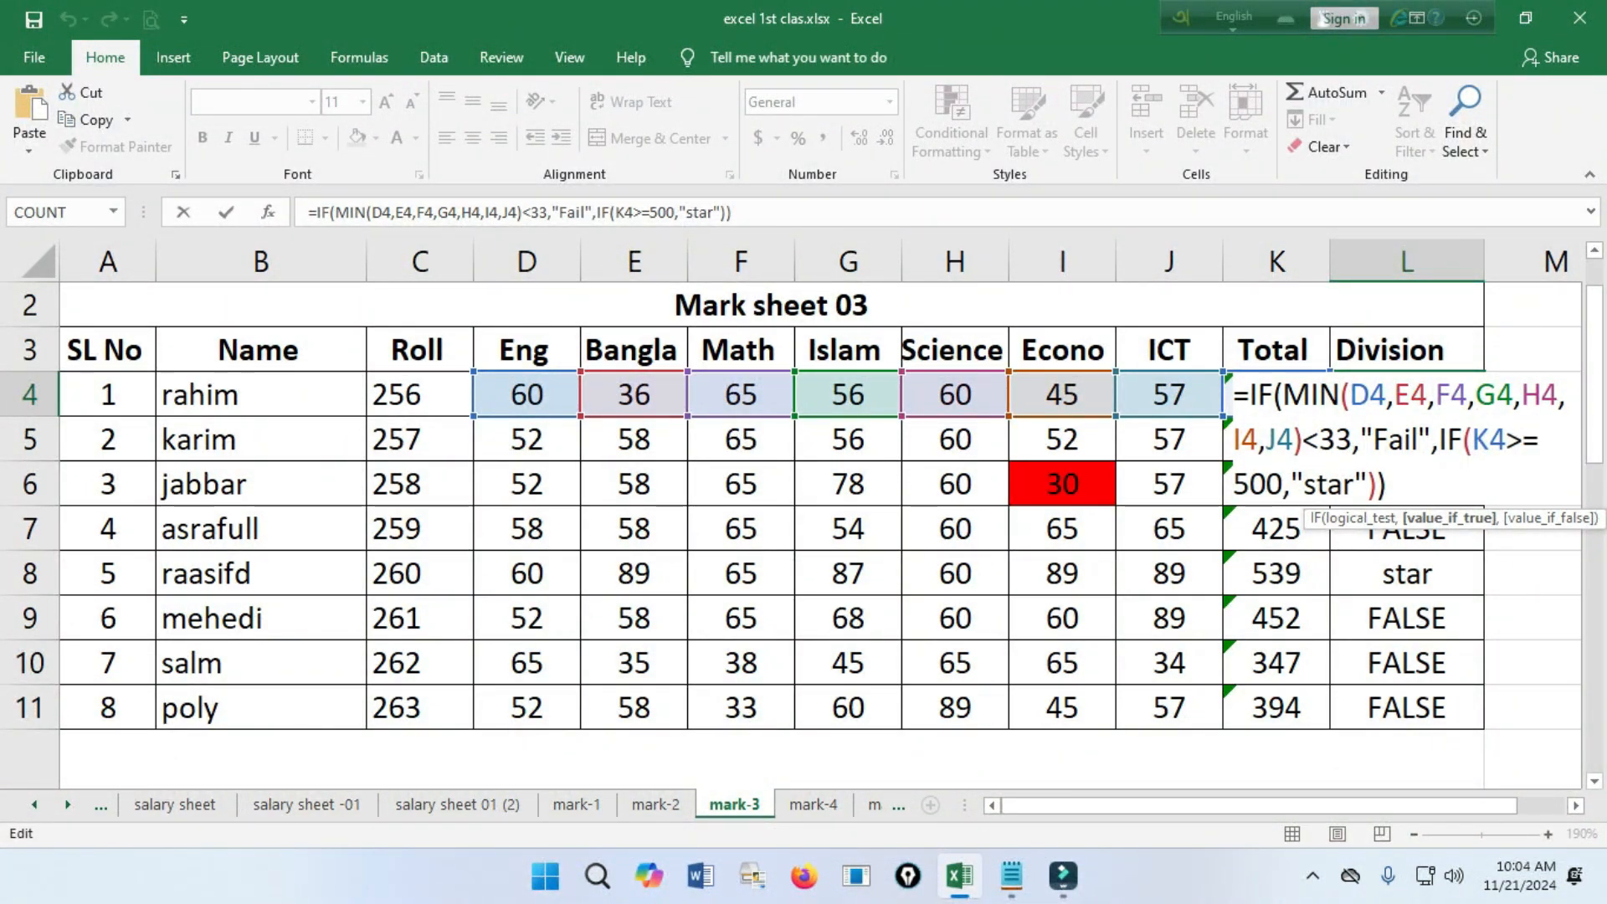
pyautogui.write(',')
pyautogui.hotkey('ctrl', 'v')
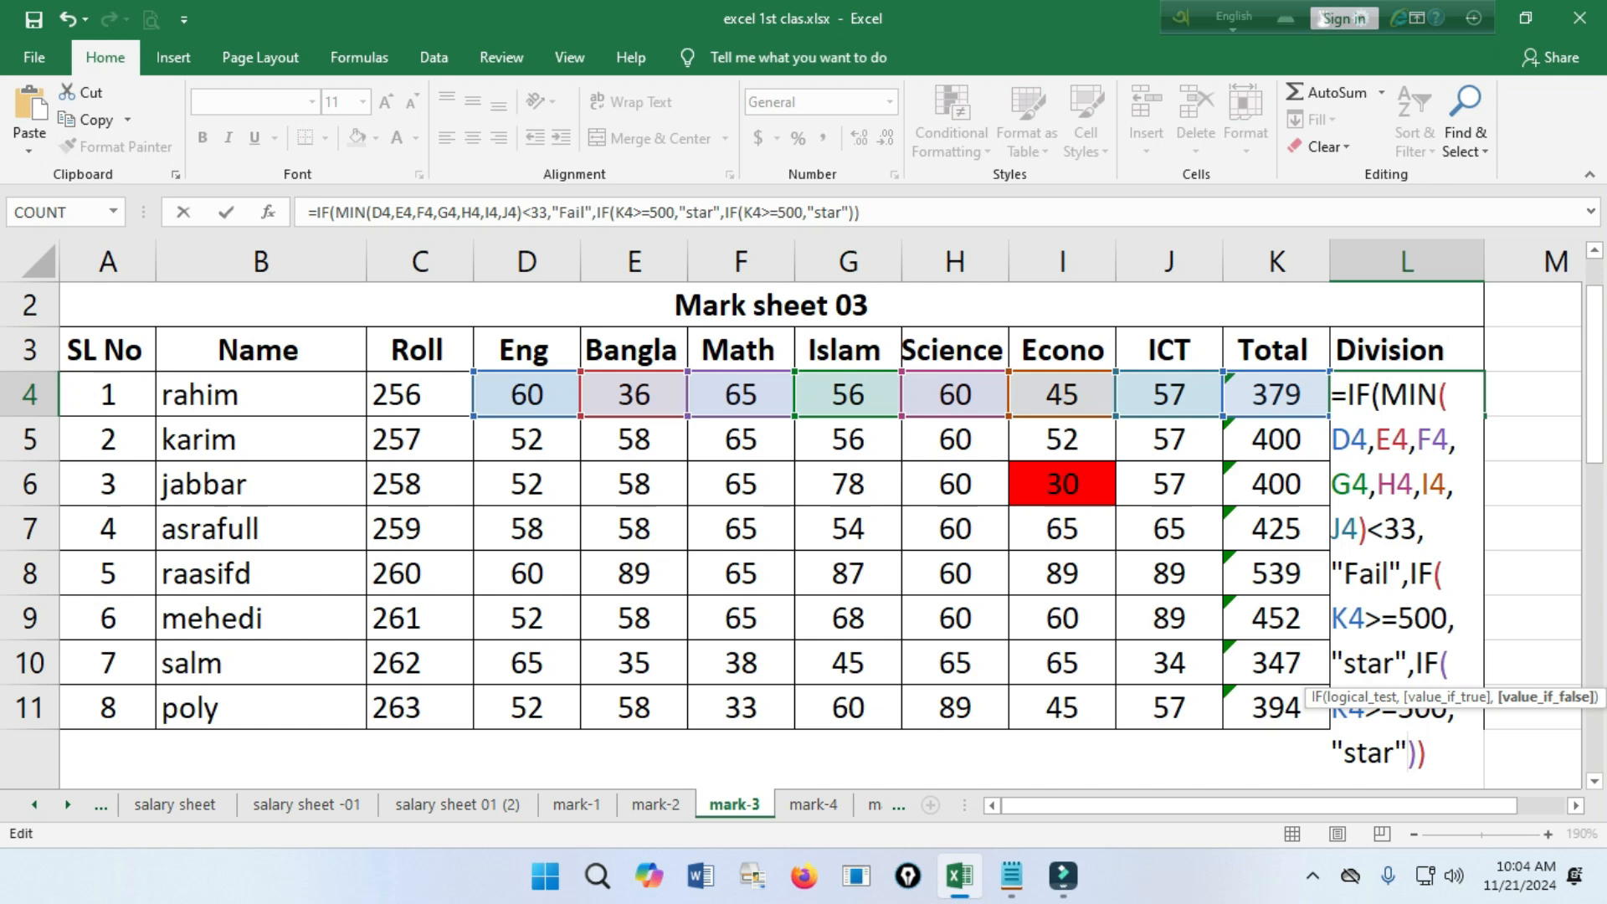
# Set the threshold of the last nested IF in the L4 formula to 450, so it tests K4>=450.
pyautogui.scroll(-1, 820, 535)
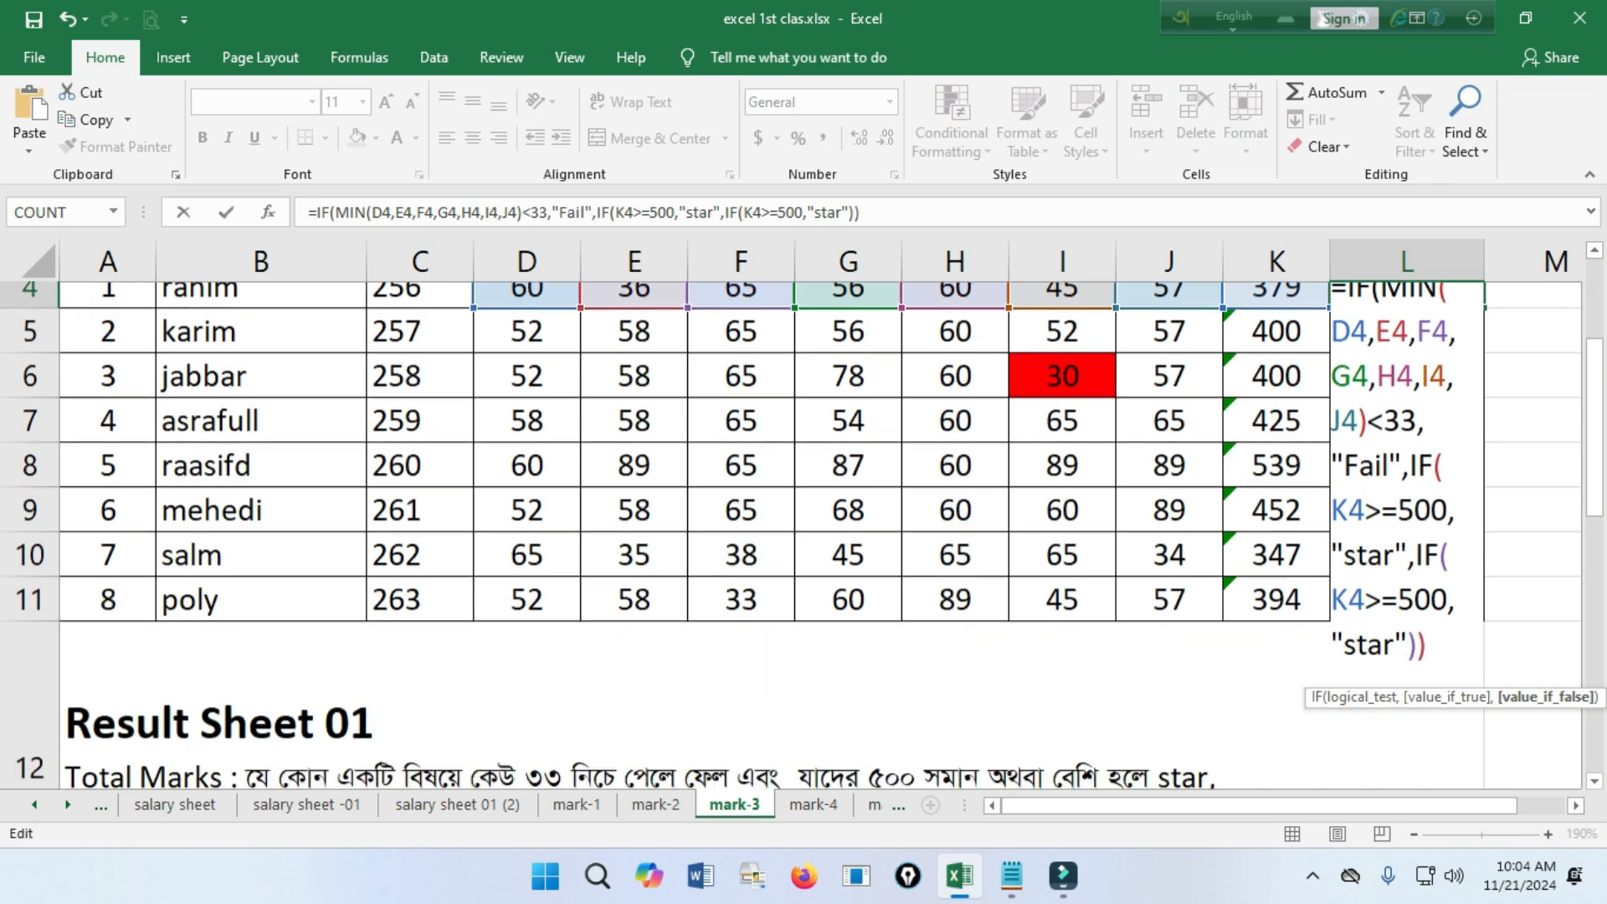
pyautogui.scroll(1, 820, 536)
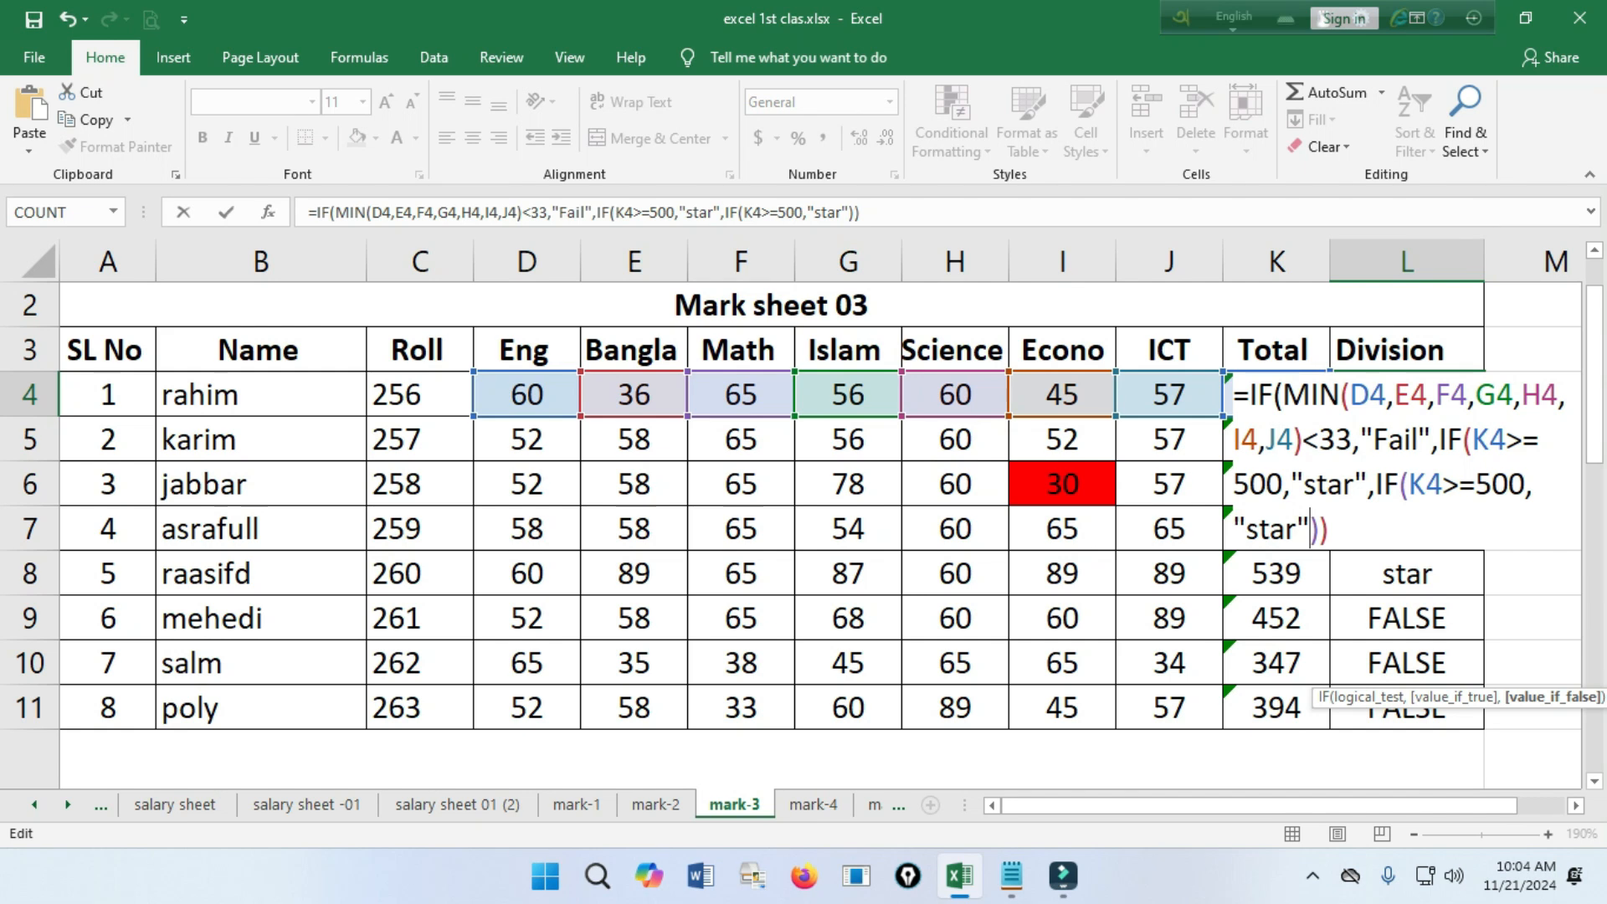
pyautogui.click(1508, 484)
pyautogui.press('BackSpace')
pyautogui.press('BackSpace')
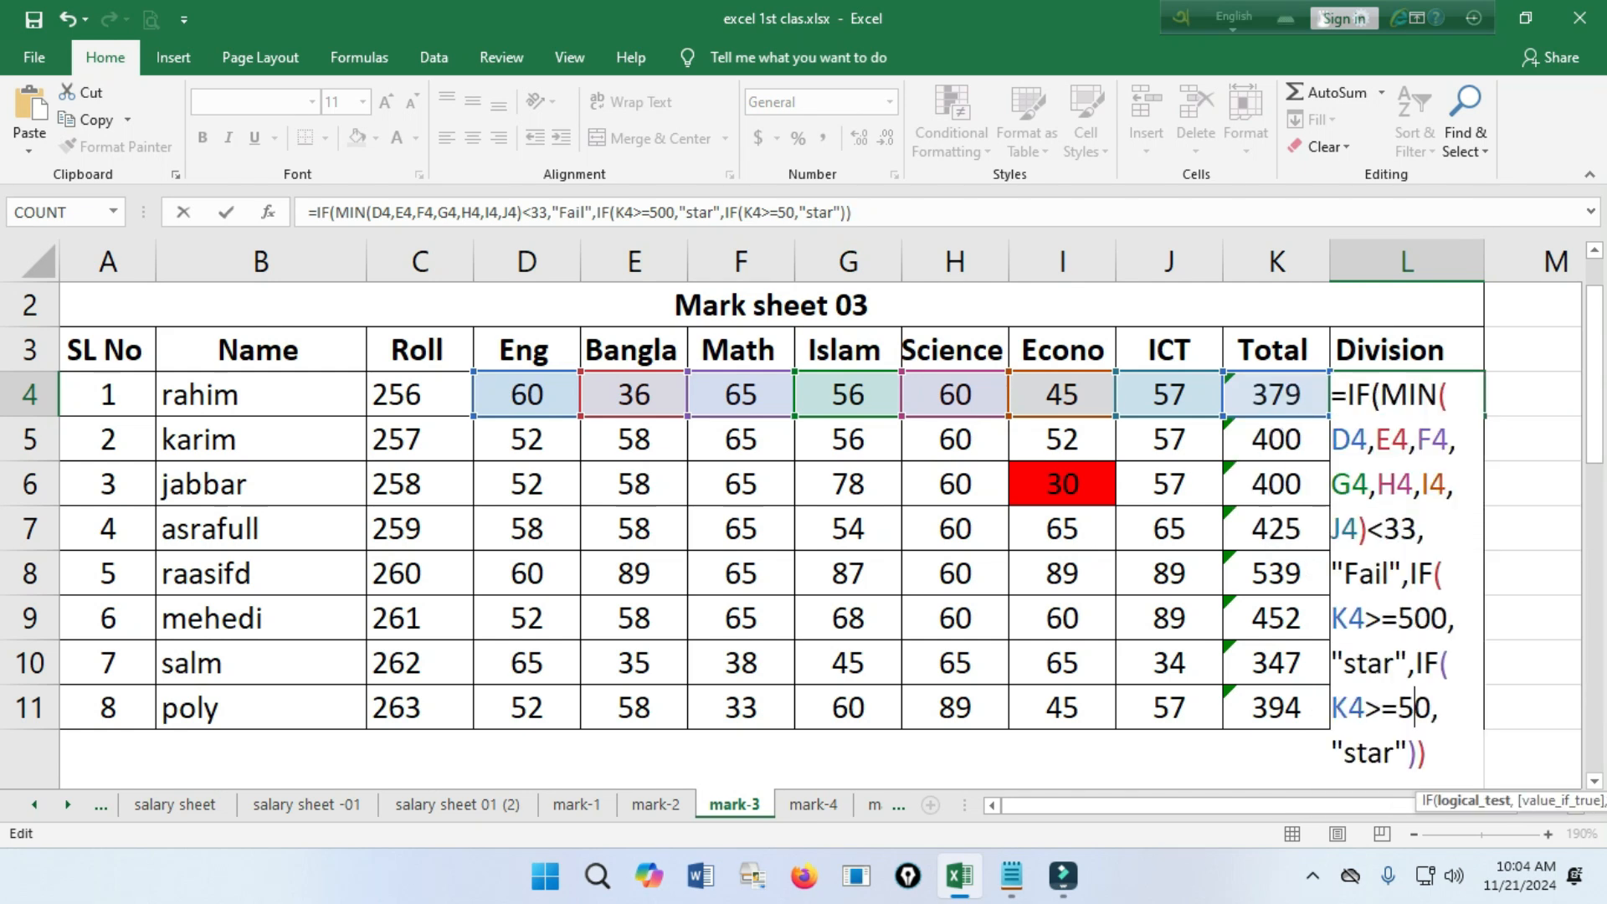
pyautogui.write('45')
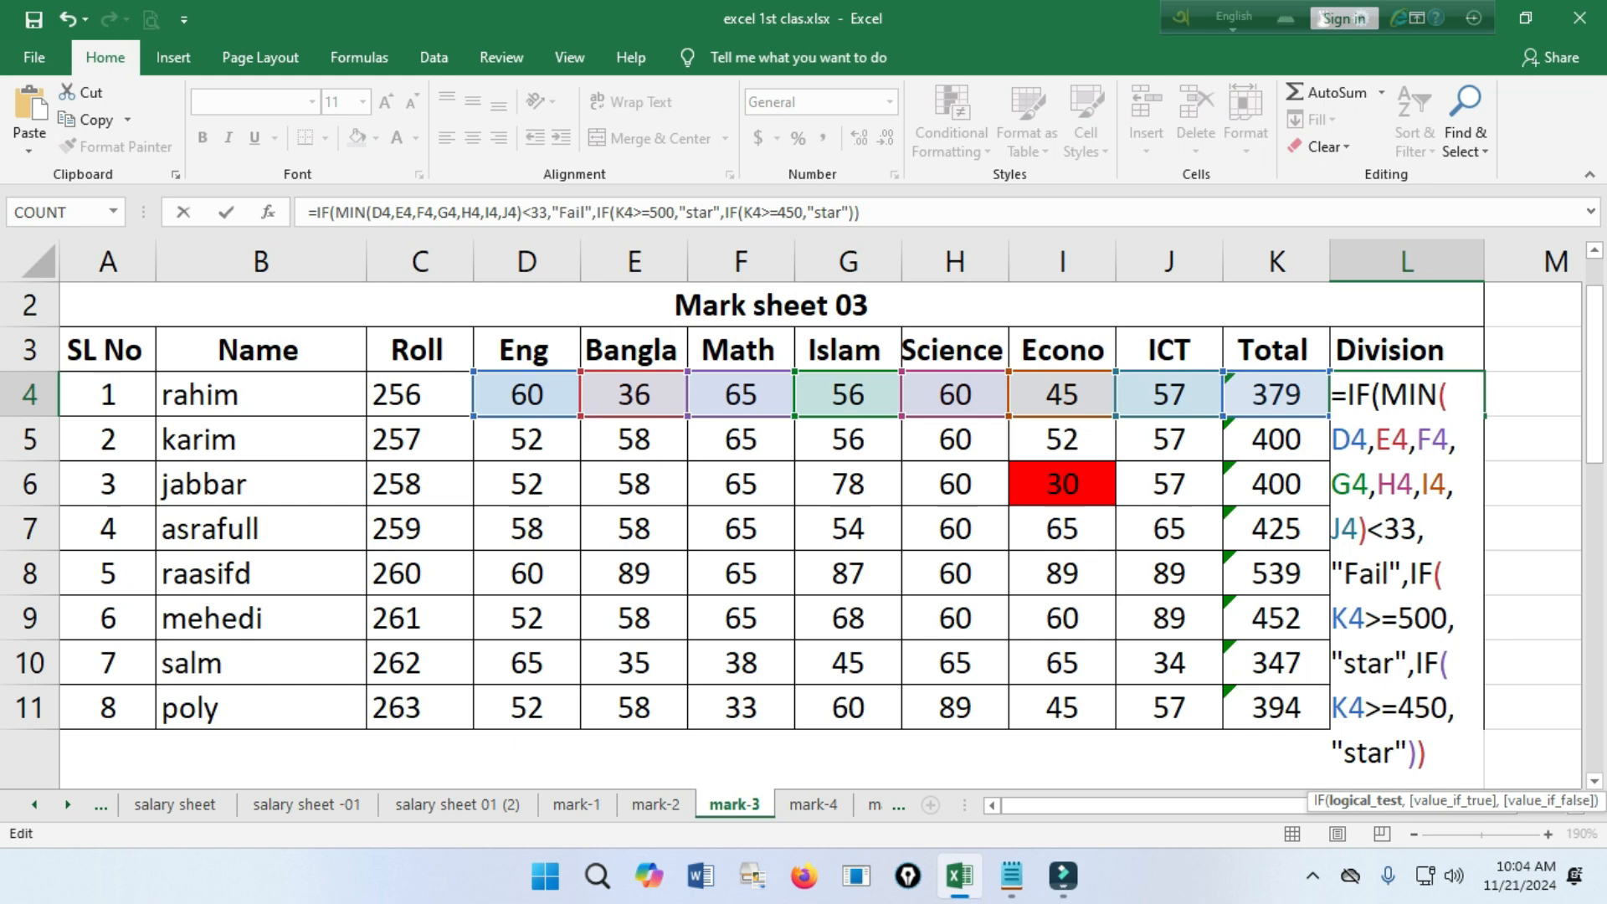
# Replace "star" with "1st Class" as the value if true for K4>=450 in the L4 formula.
pyautogui.click(1395, 752)
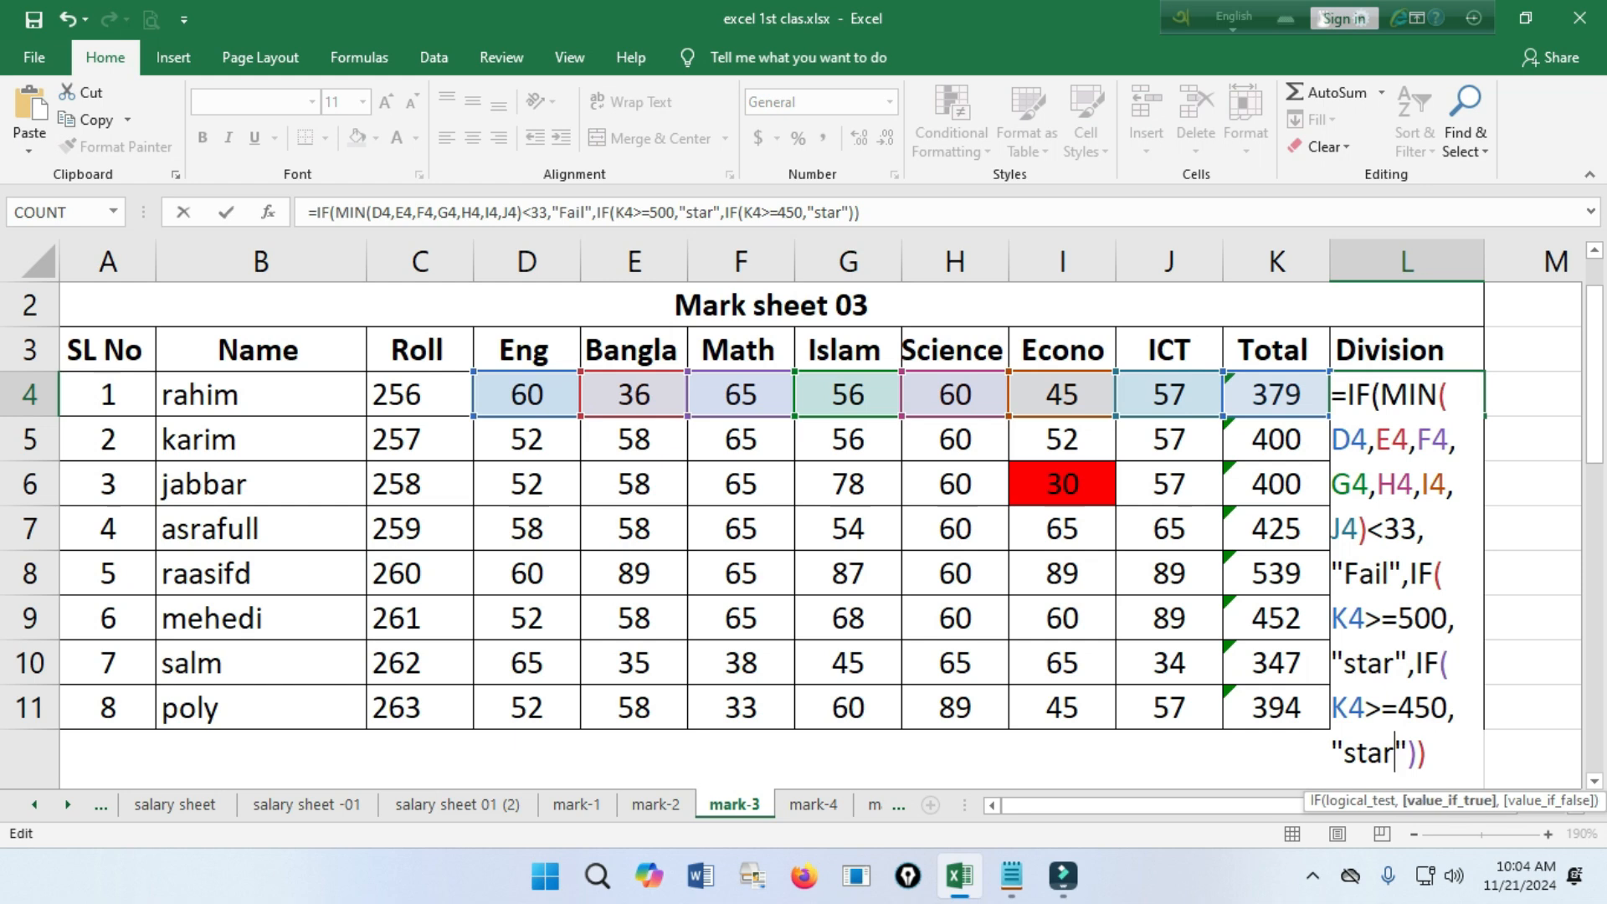
pyautogui.press('BackSpace')
pyautogui.press('BackSpace')
pyautogui.press('BackSpace')
pyautogui.press('BackSpace')
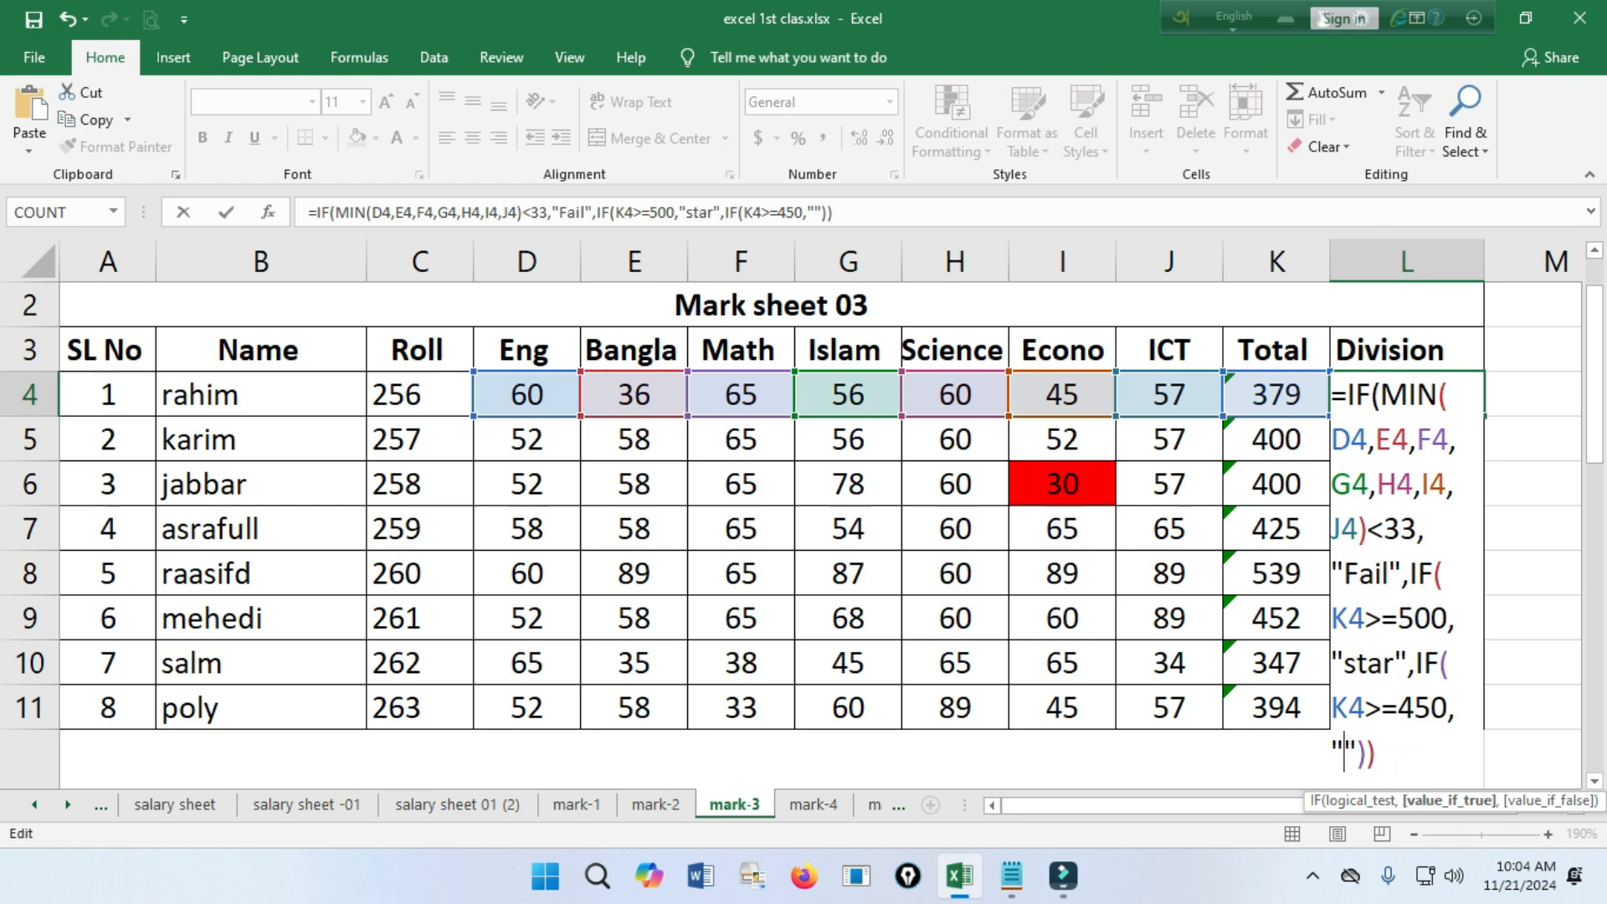
pyautogui.write('!st')
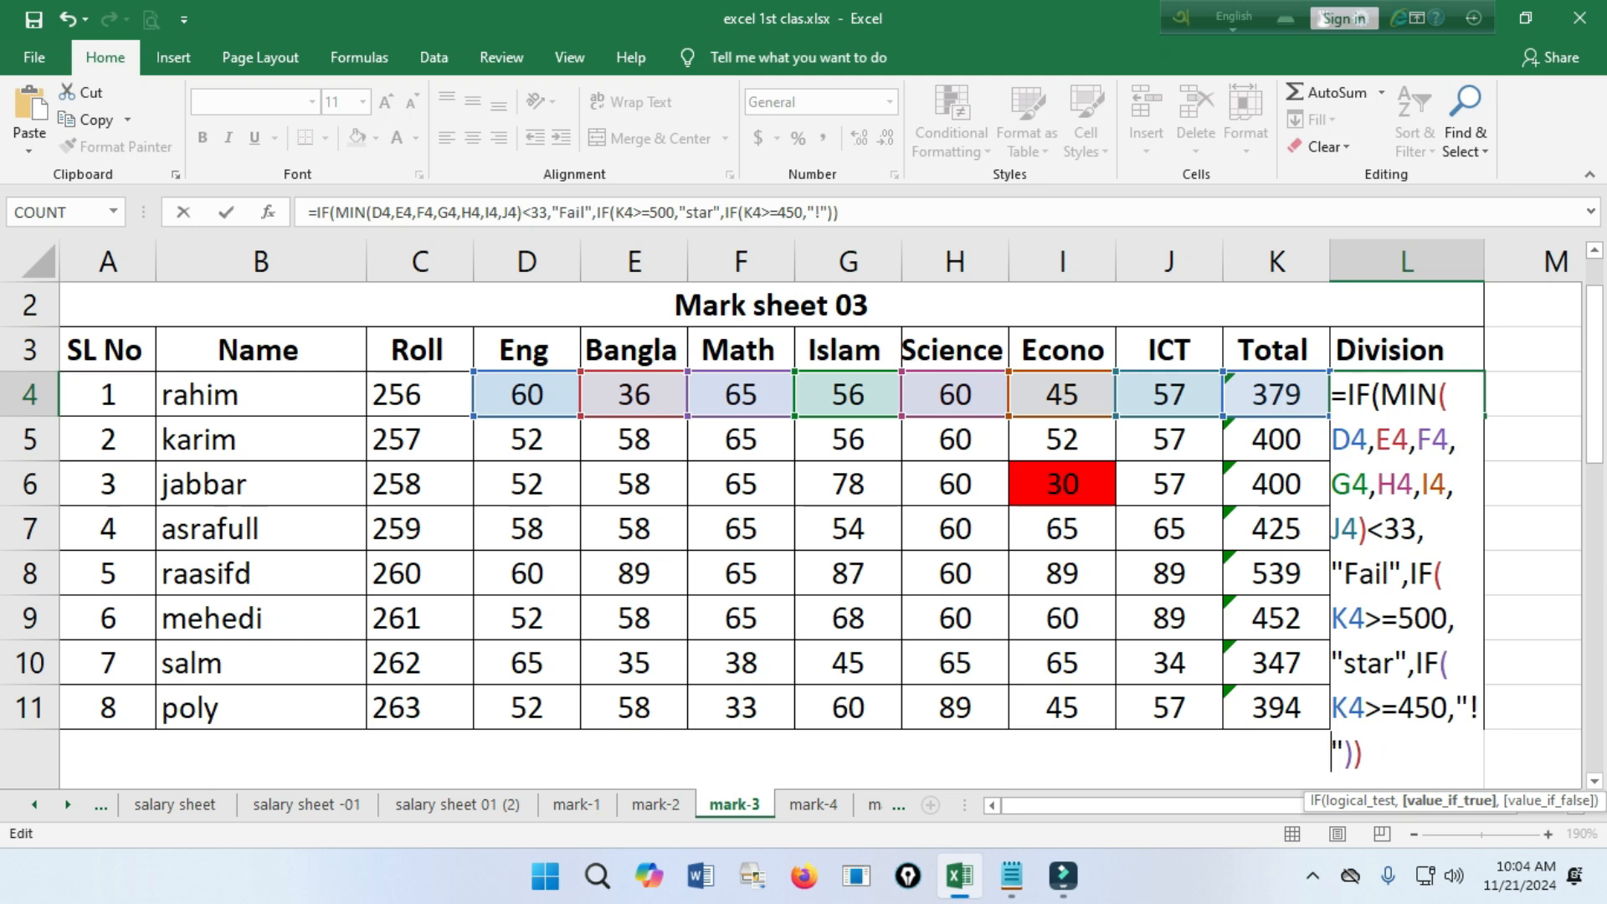
pyautogui.press('BackSpace')
pyautogui.press('BackSpace')
pyautogui.press('BackSpace')
pyautogui.press('BackSpace')
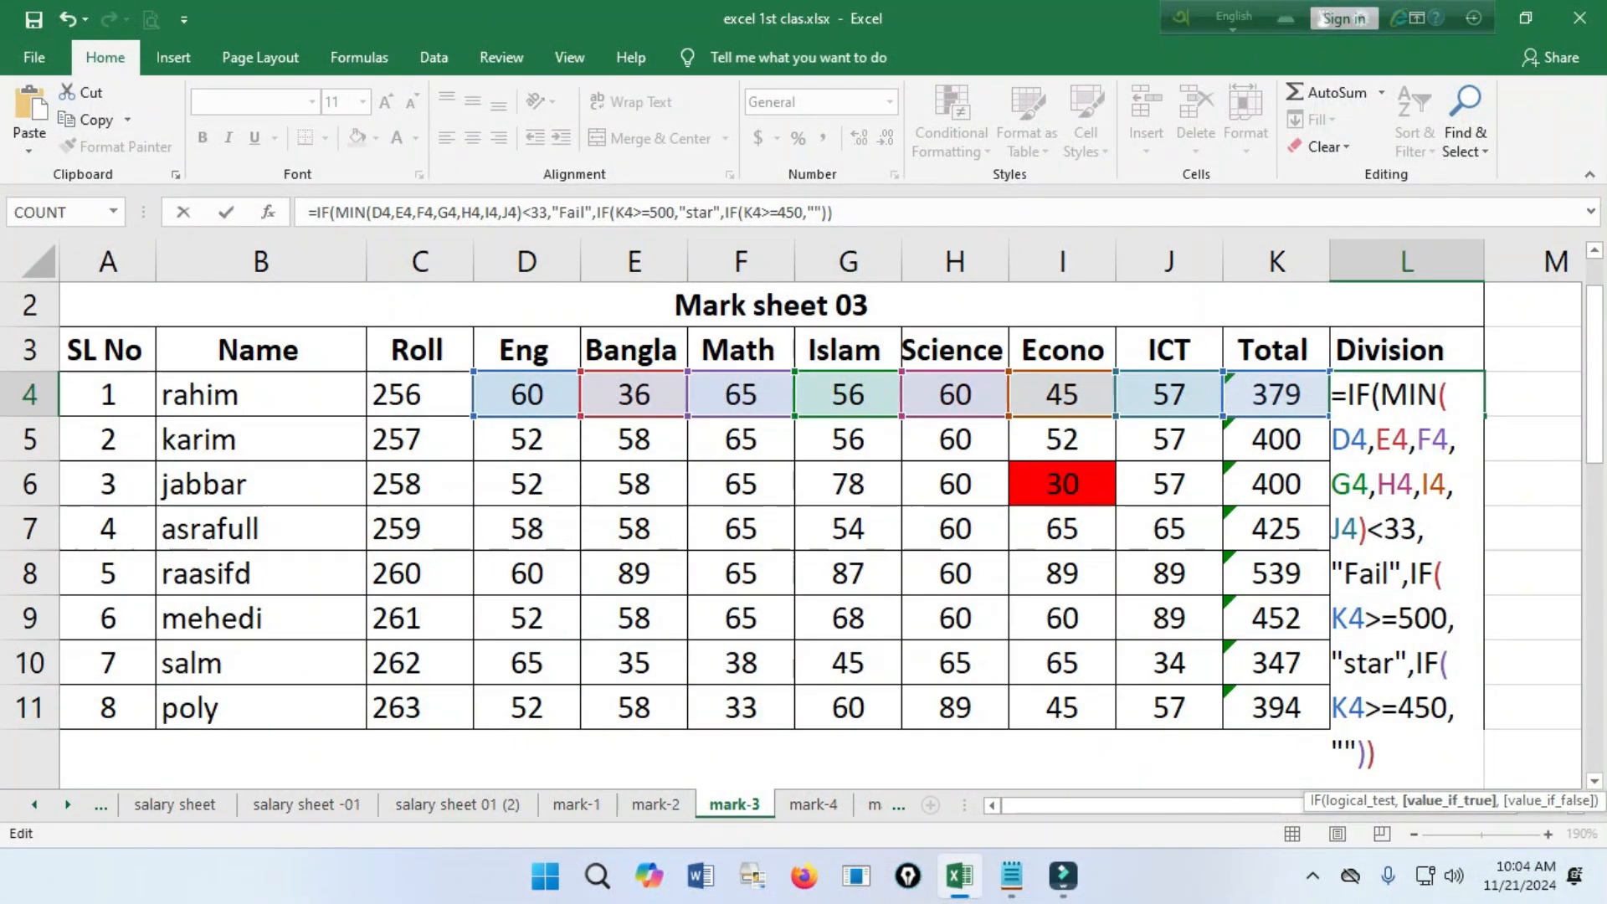
pyautogui.write('1st ')
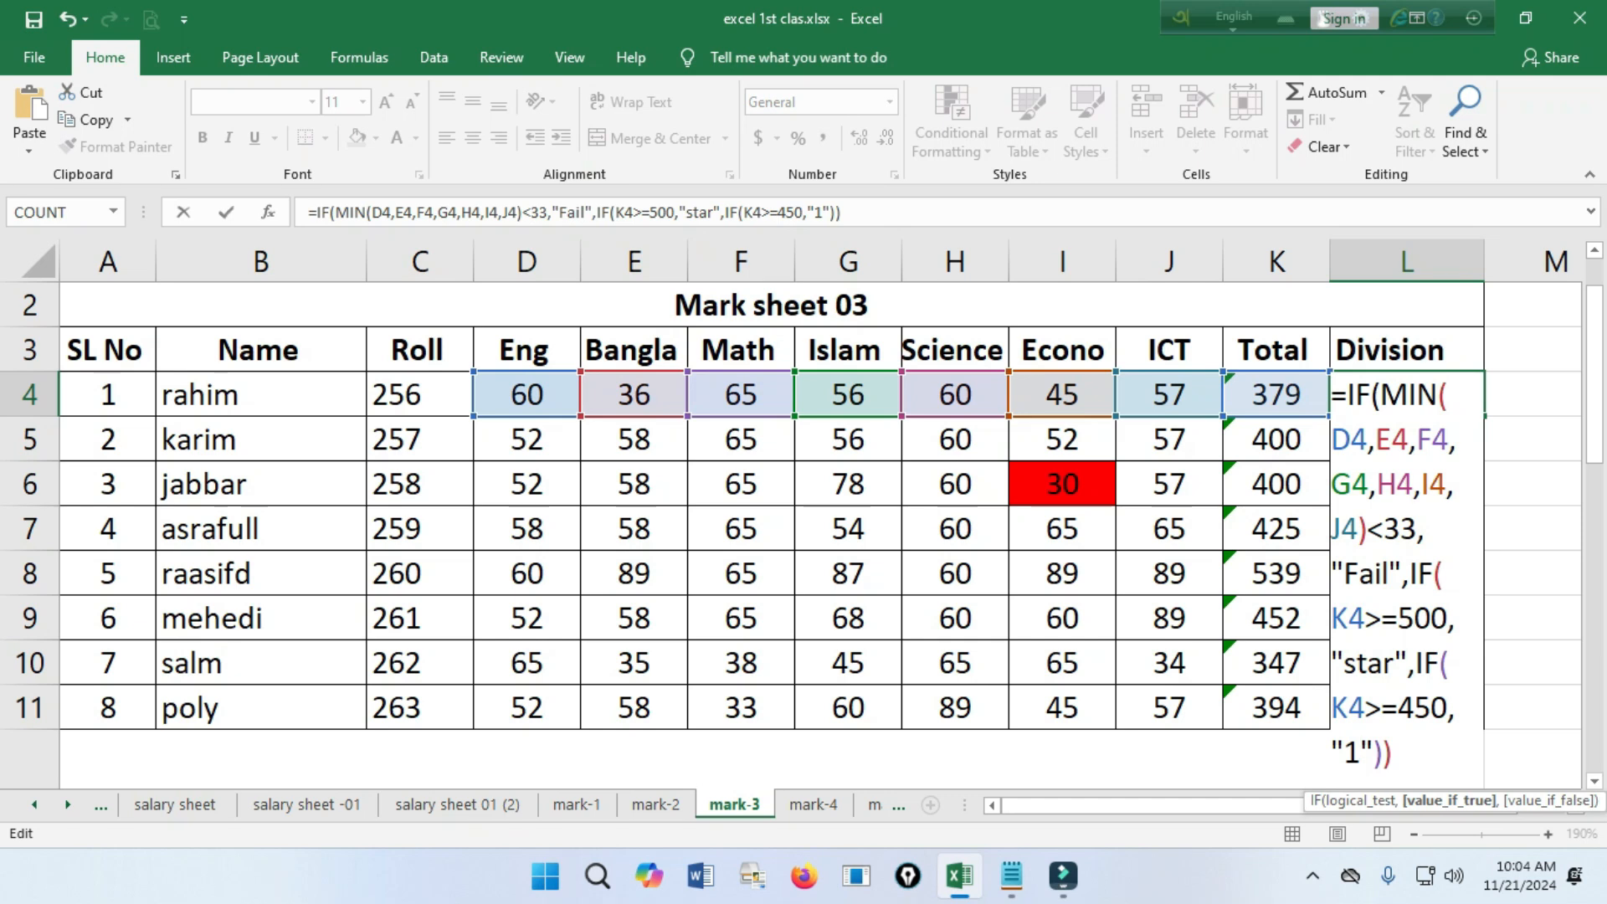
pyautogui.write('Class')
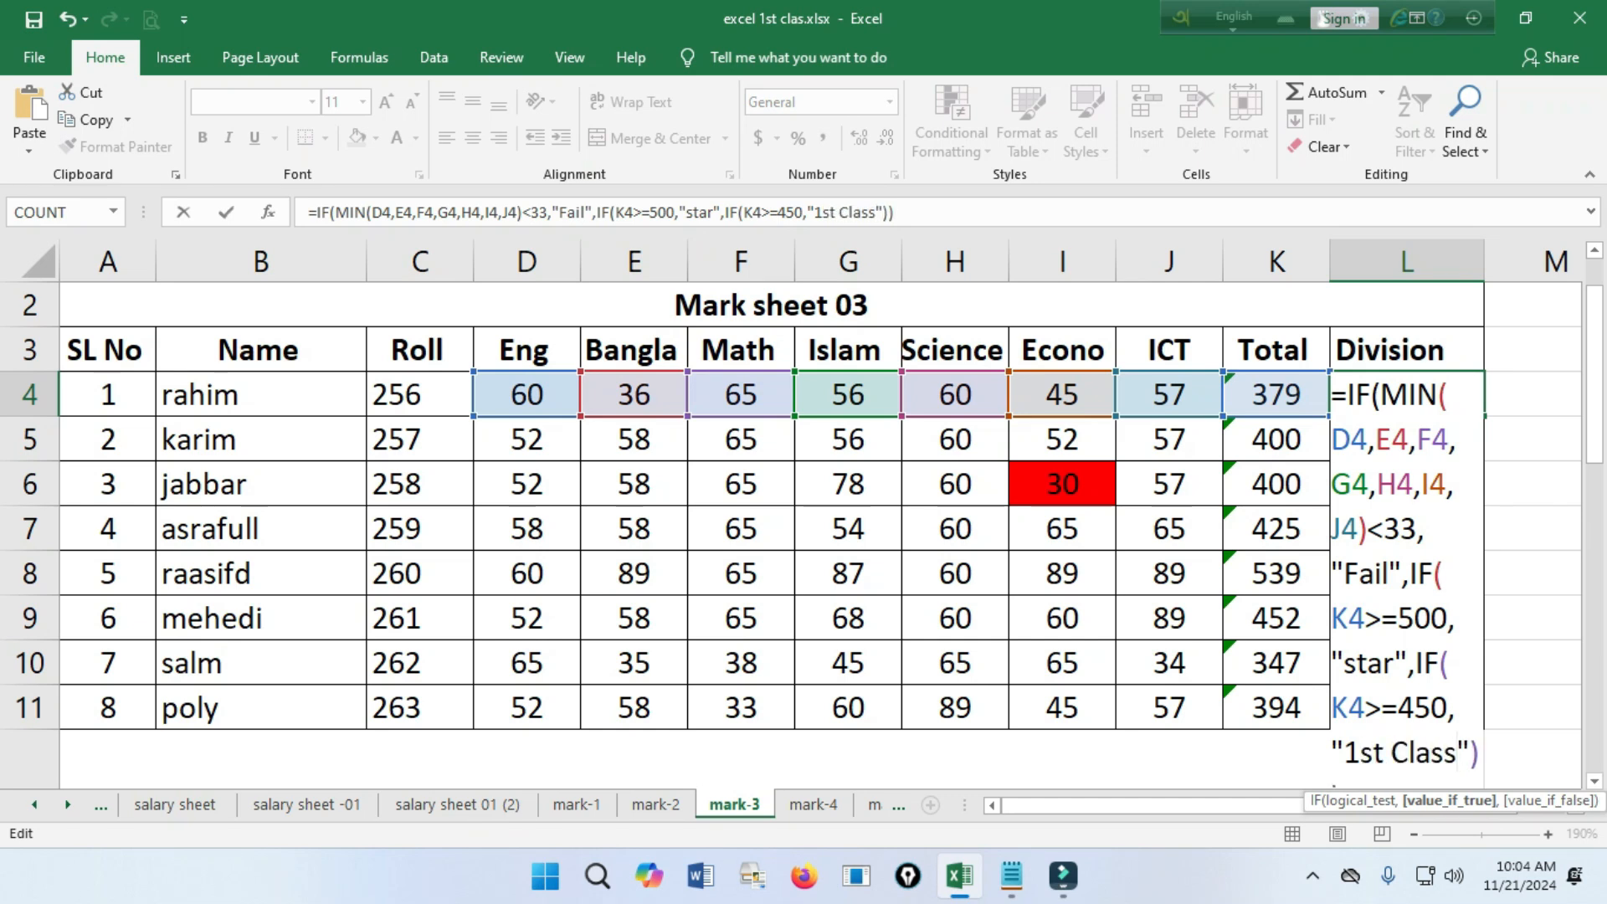
# Enter the L4 formula with the closing-bracket correction, fill it down to L11, and check row 9's division and total.
pyautogui.press('Return')
pyautogui.press('Return')
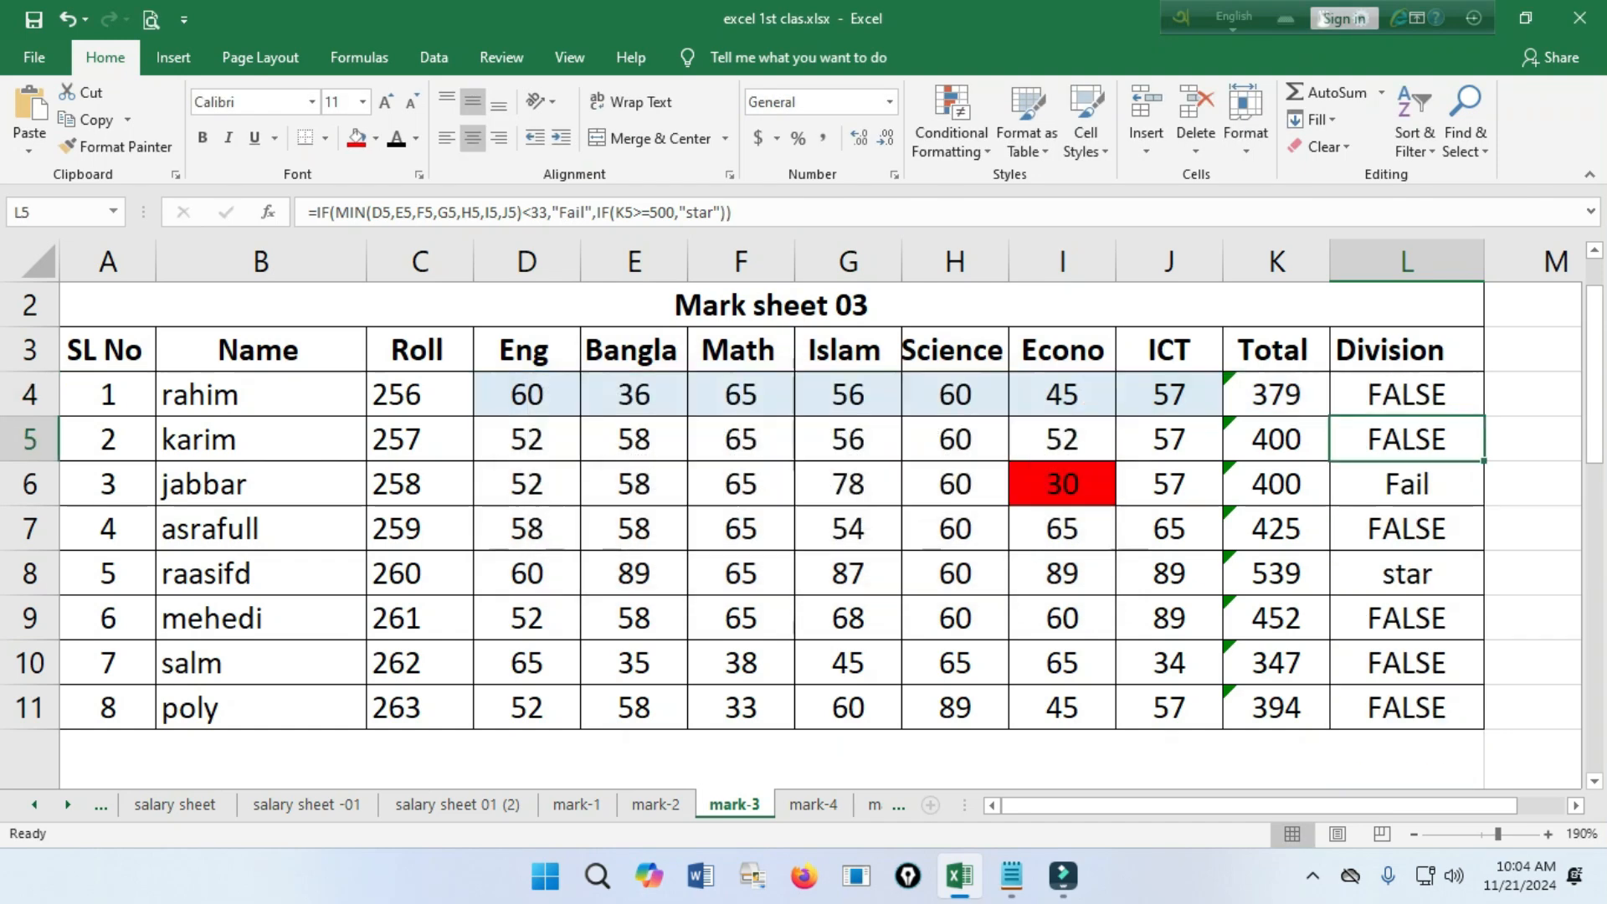
pyautogui.moveTo(1483, 416); pyautogui.dragTo(1423, 711)
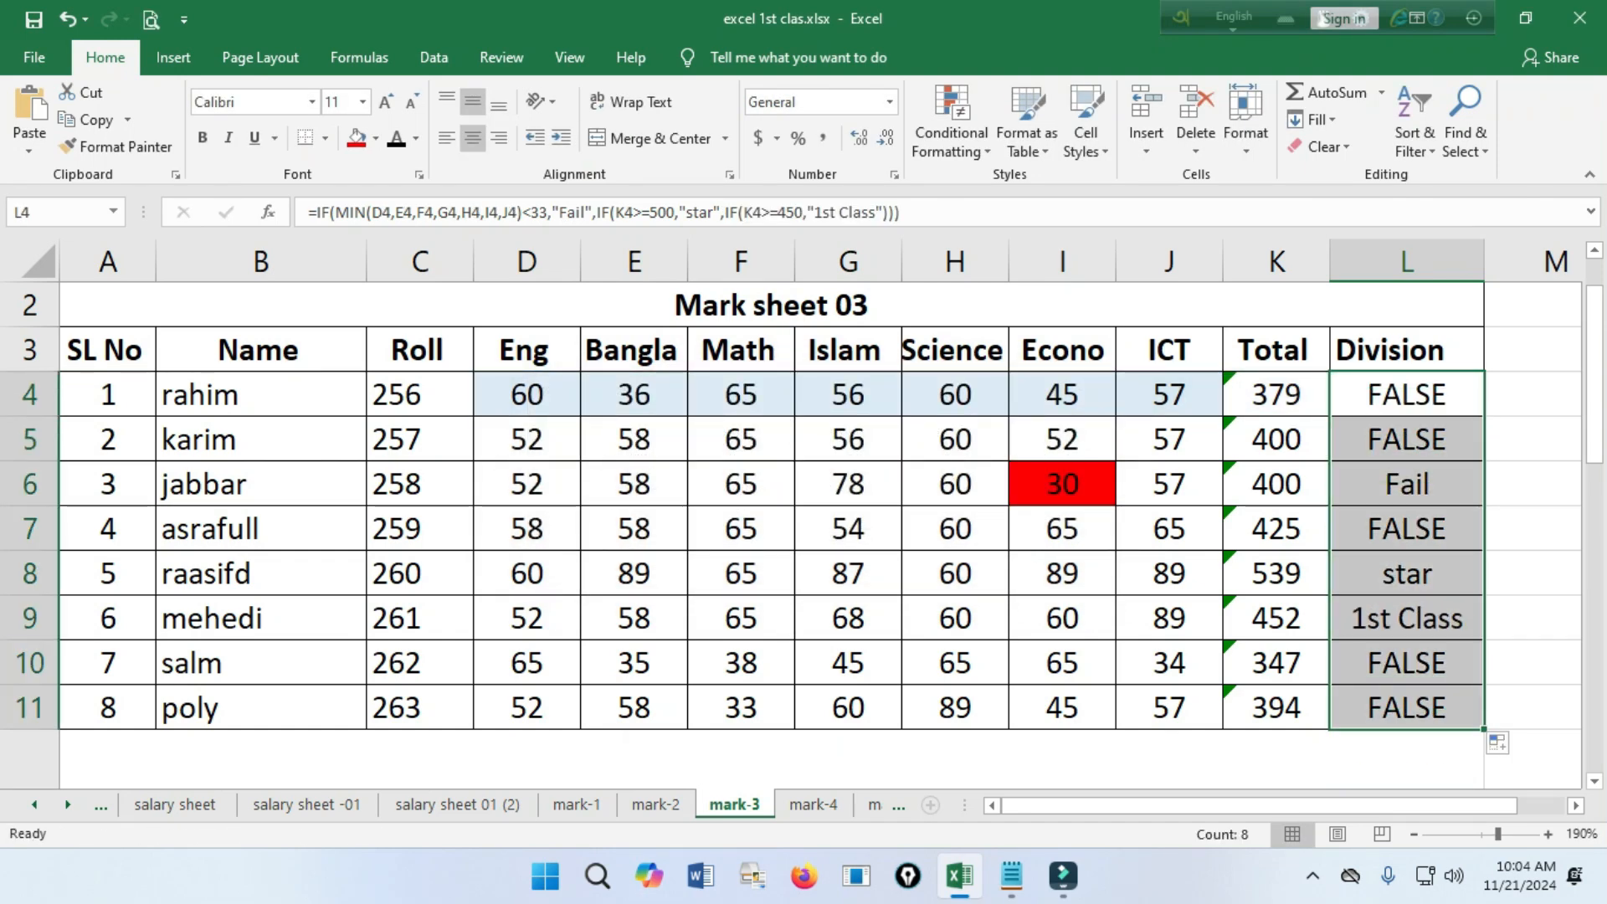
pyautogui.click(1406, 618)
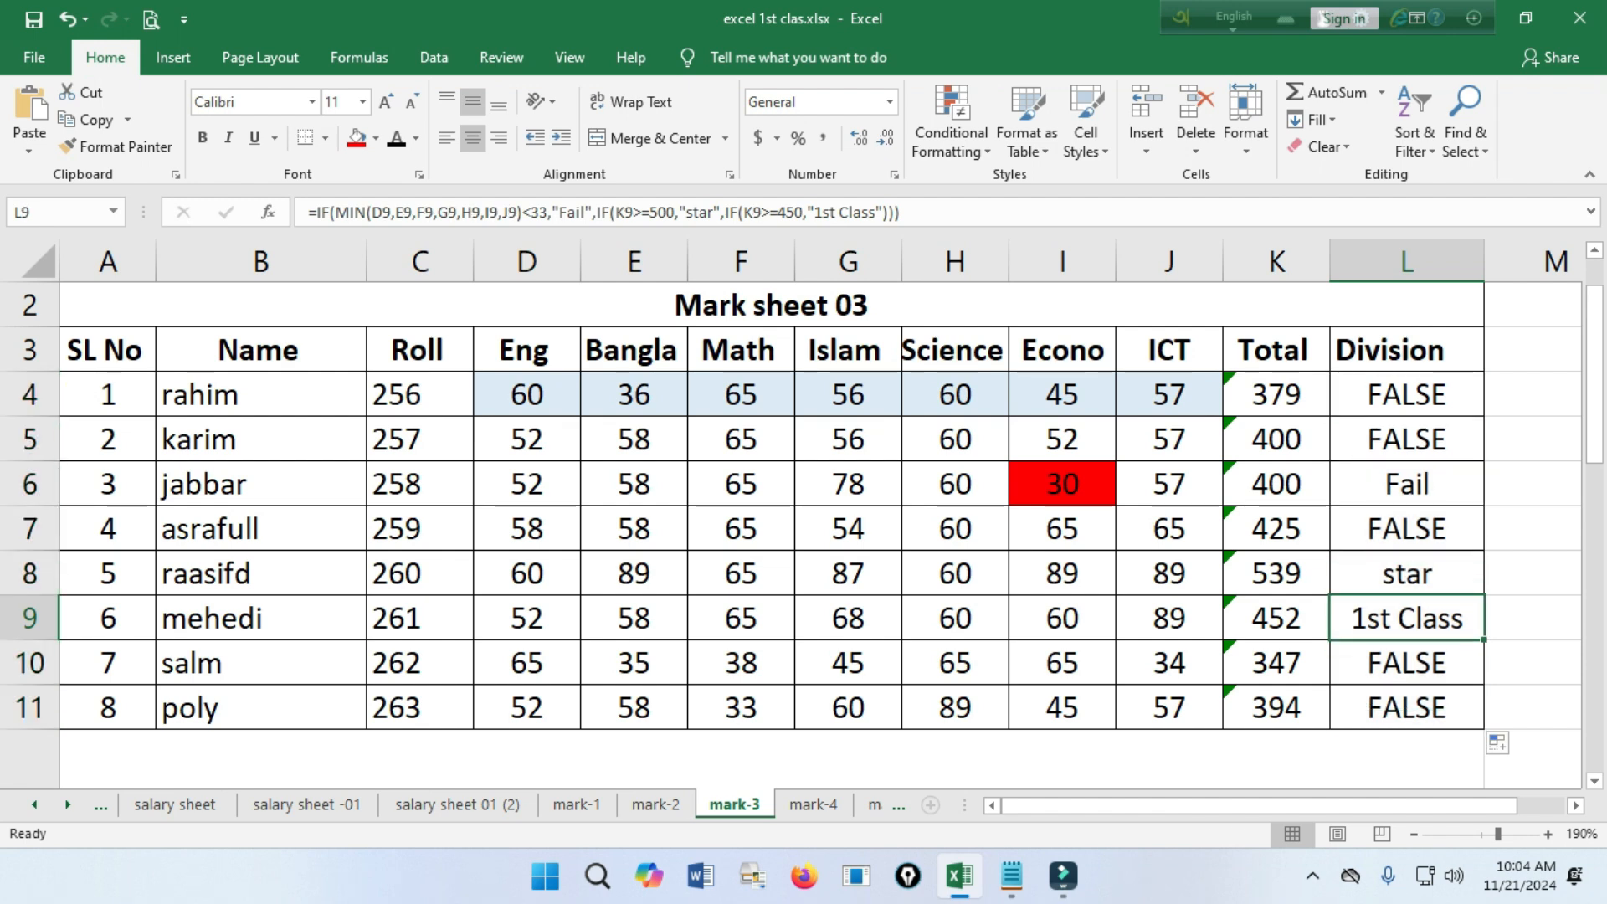
pyautogui.click(1276, 618)
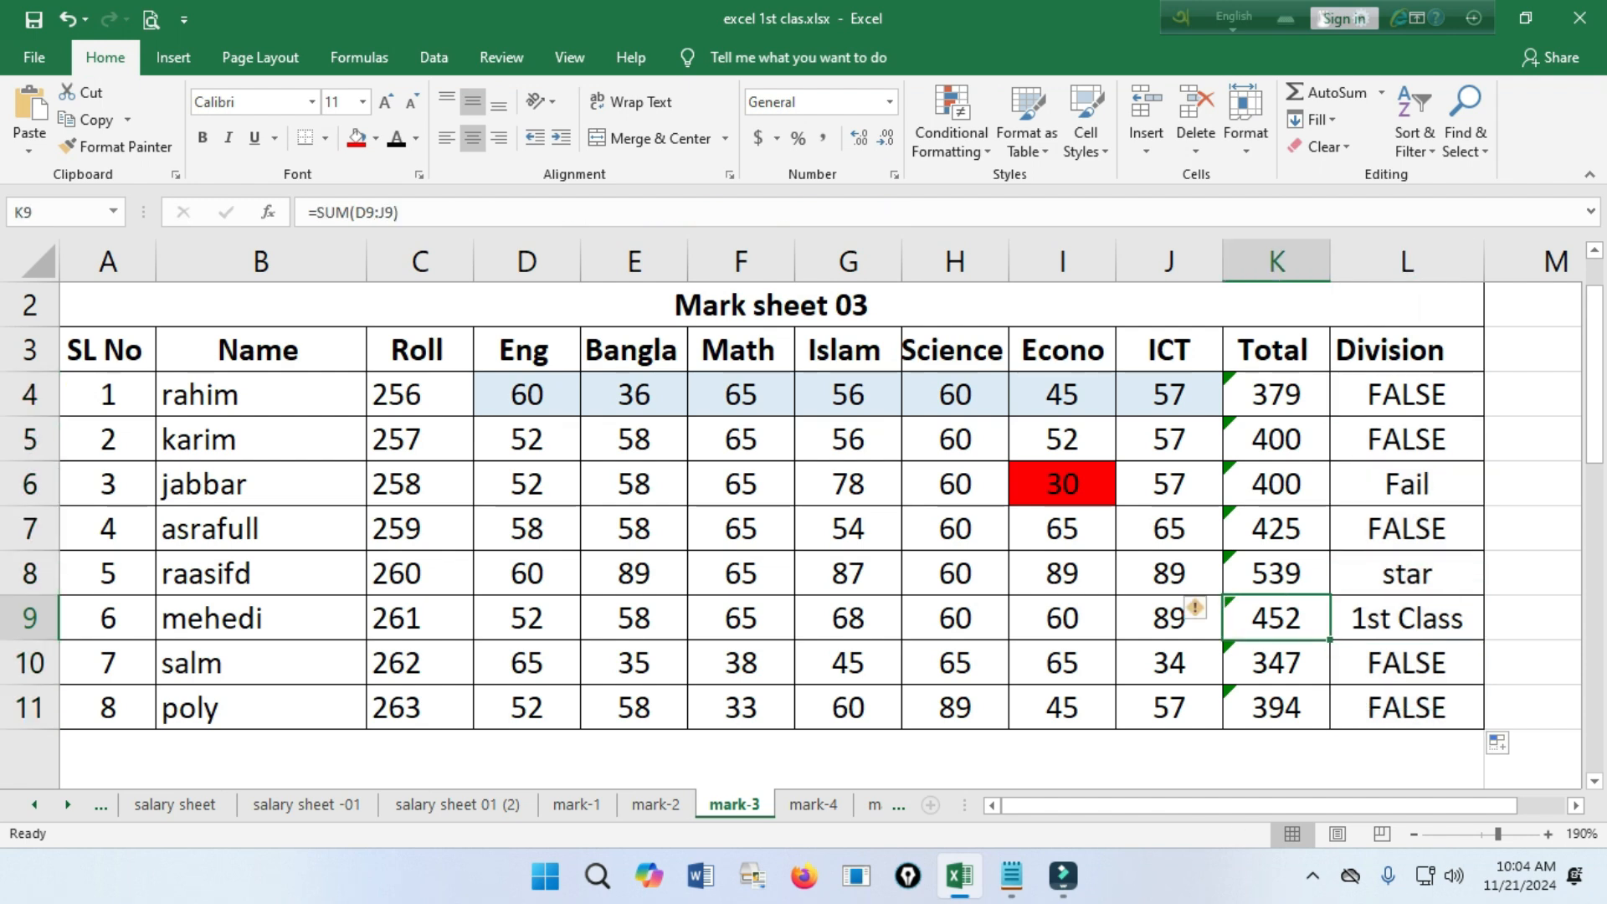
# Reopen the L4 formula and paste the copied IF after a comma following "1st Class", changing its test to K4>=400.
pyautogui.doubleClick(1396, 395)
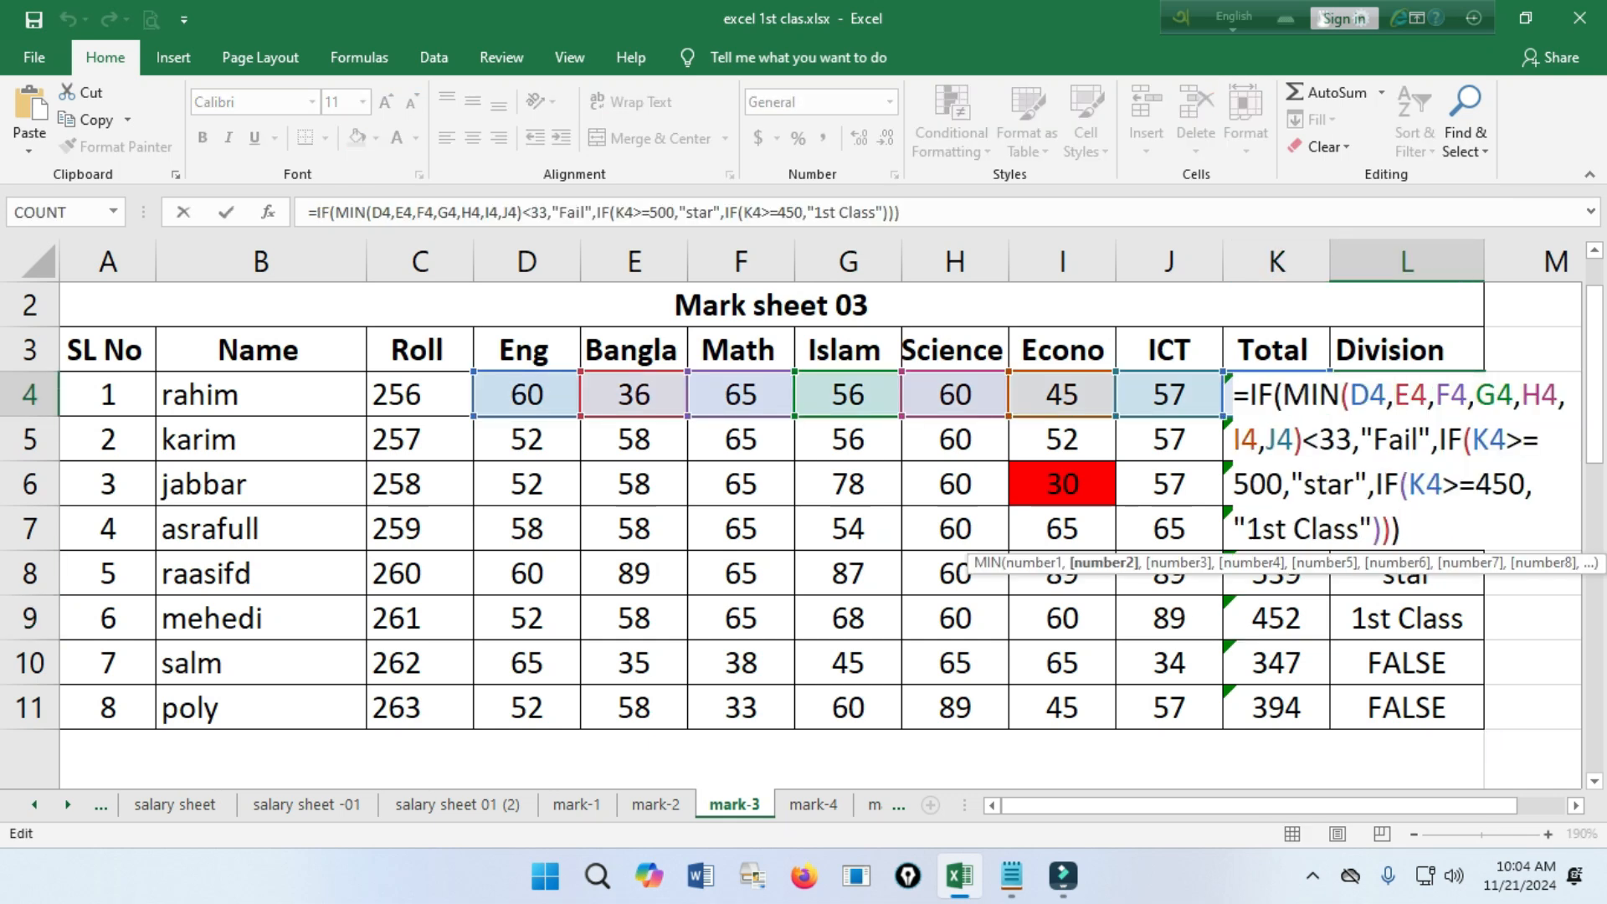
pyautogui.click(1373, 528)
pyautogui.write(',')
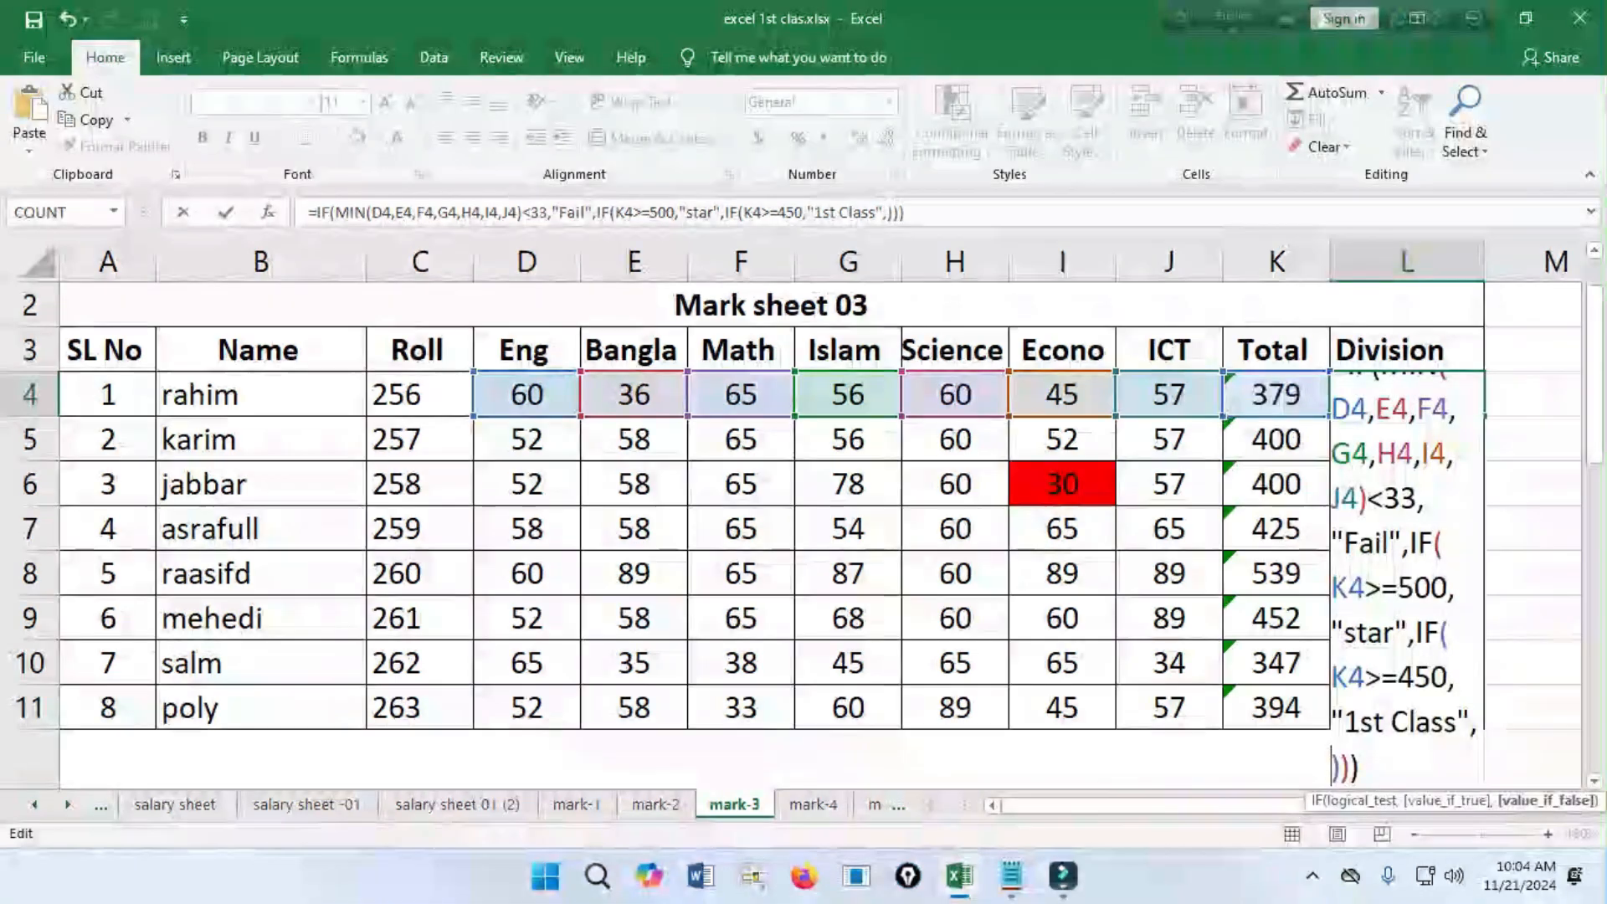
pyautogui.write('IF(K4>=500,"star"')
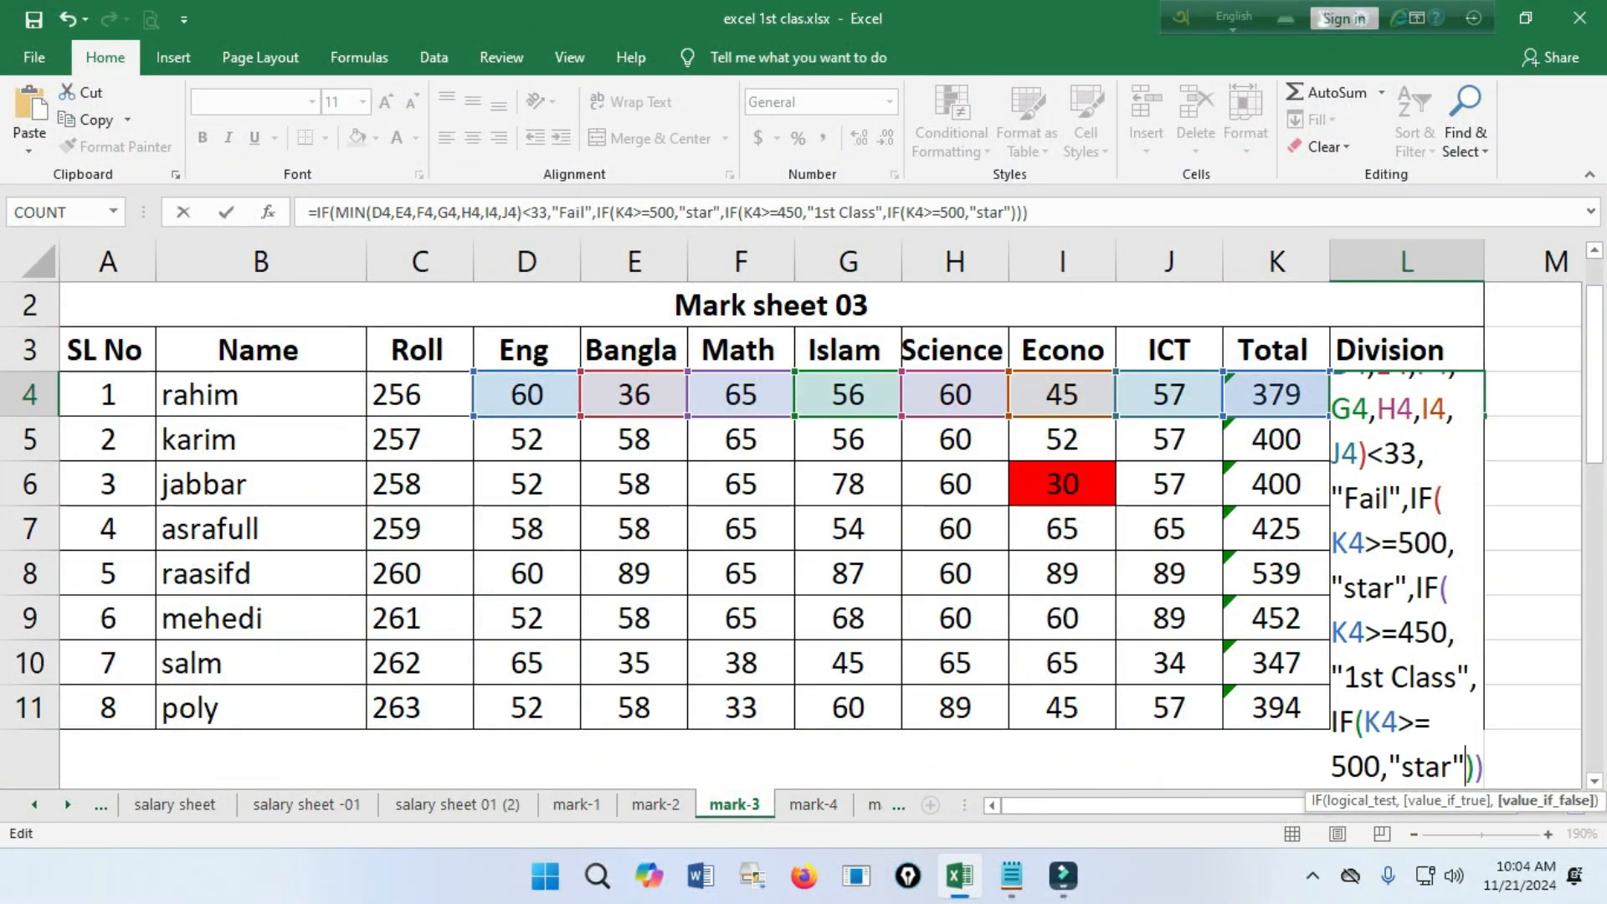
pyautogui.click(1380, 766)
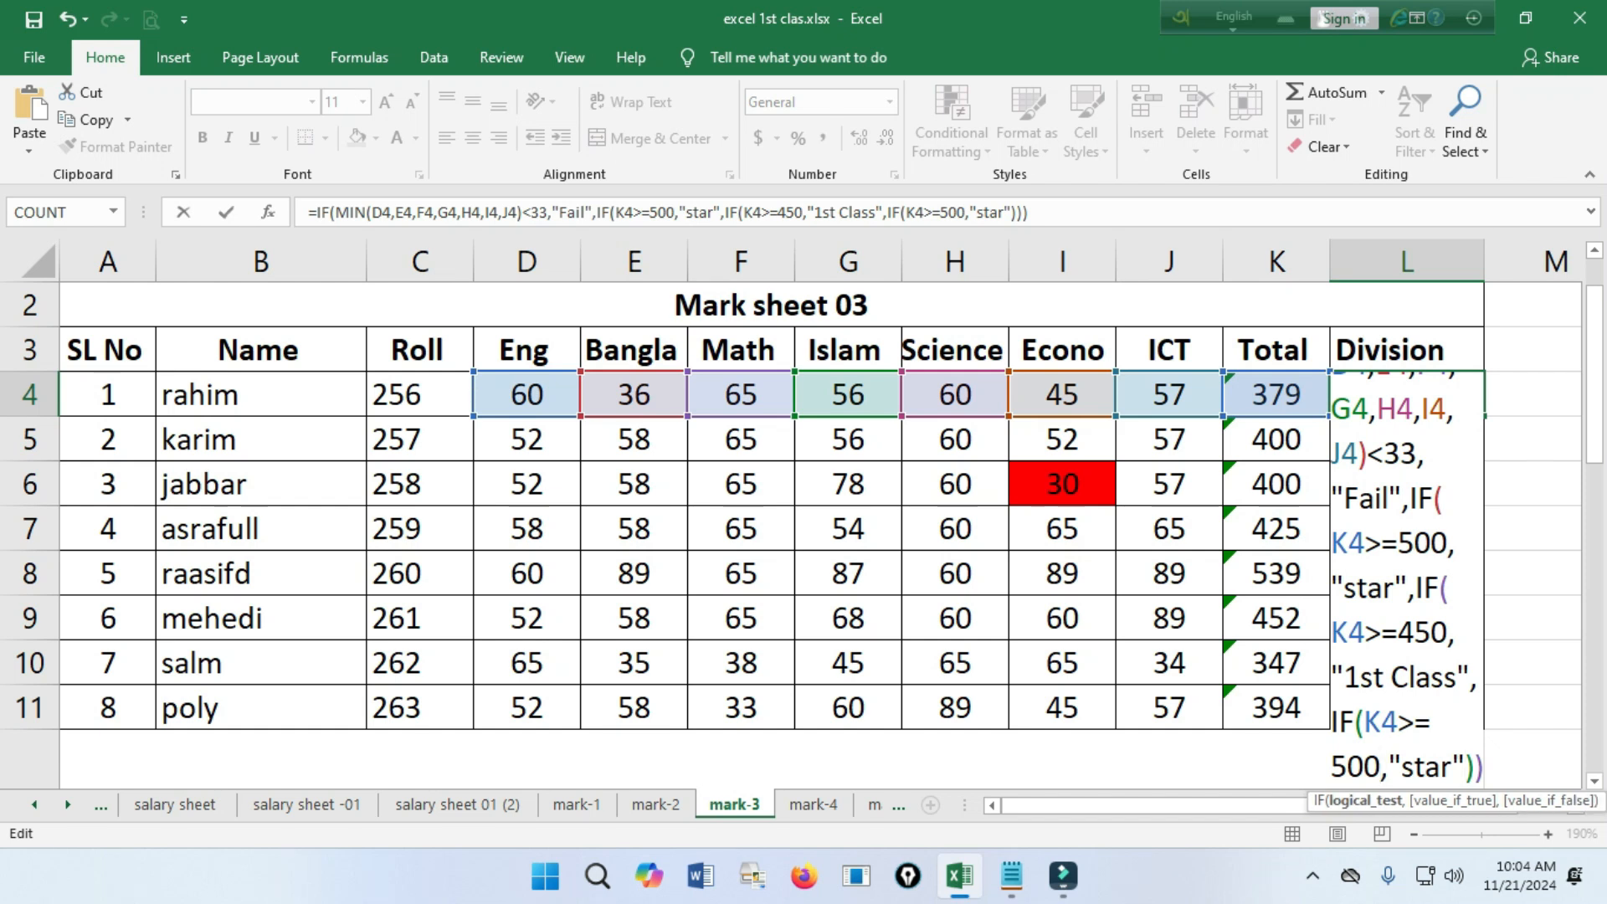
pyautogui.press('BackSpace')
pyautogui.press('BackSpace')
pyautogui.press('BackSpace')
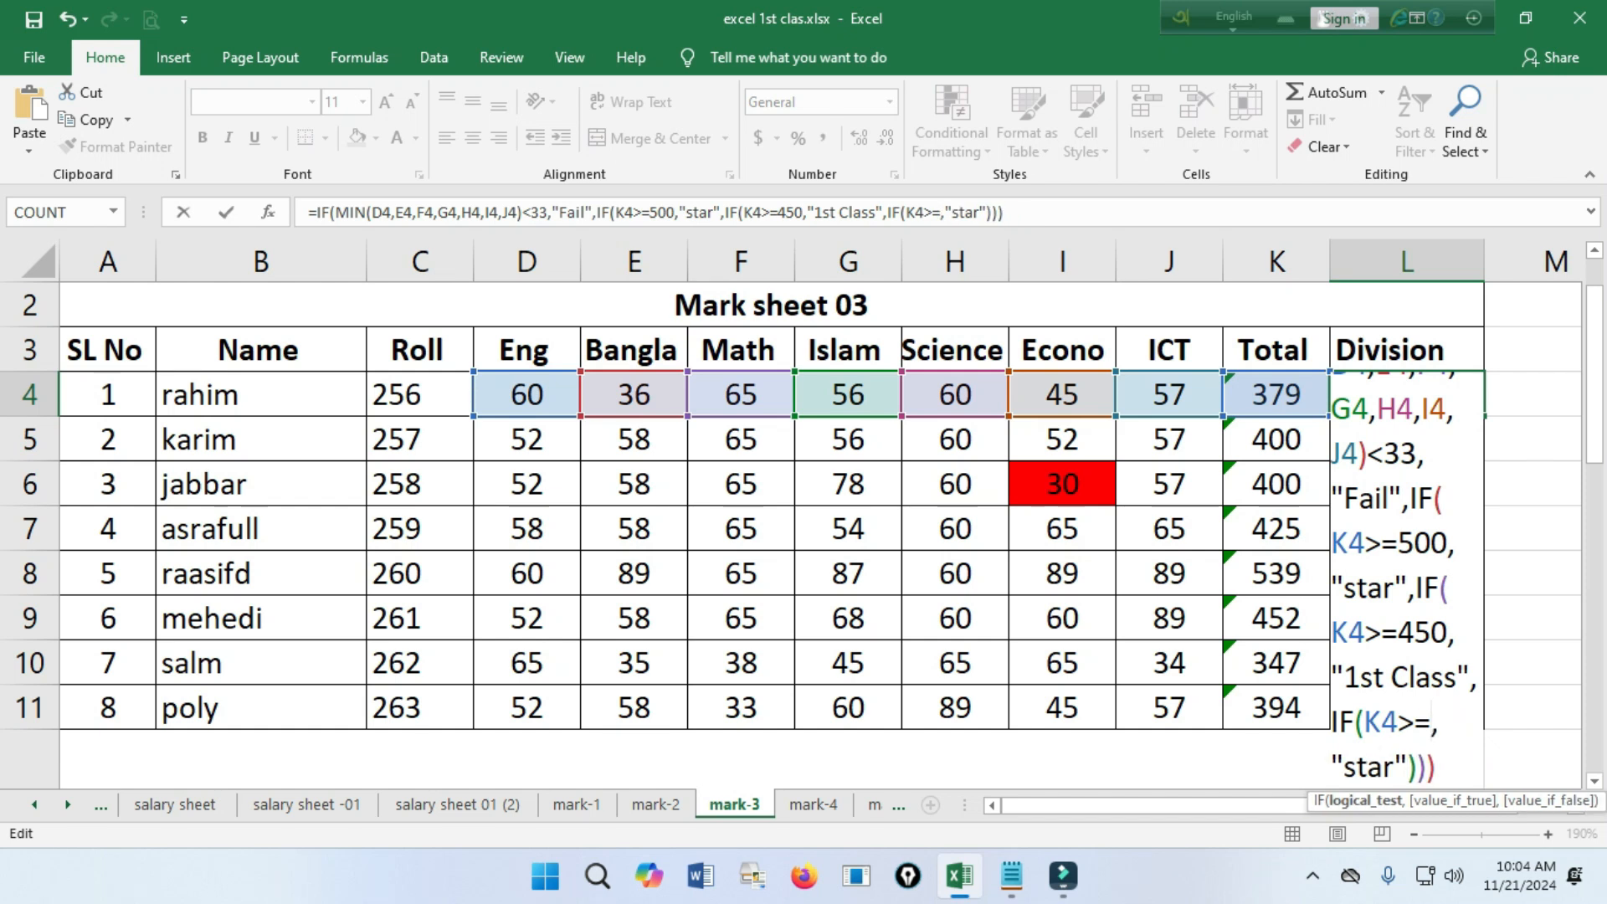
pyautogui.write('4000')
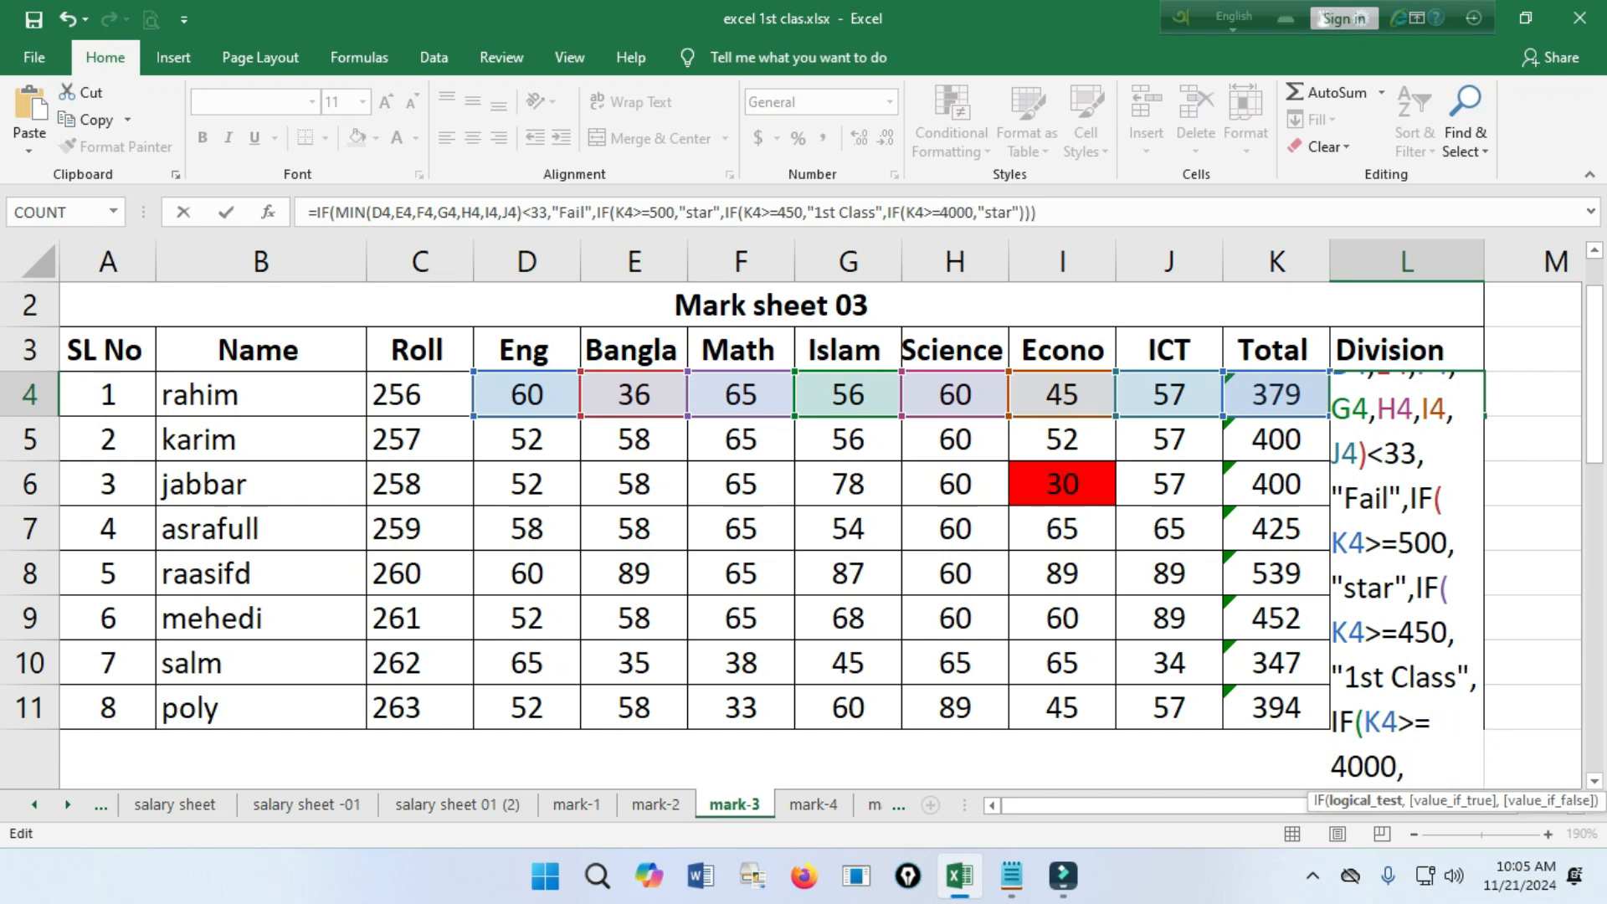
# Replace "star" with "2nd CLass" as the value if true for K4>=400 in the L4 formula.
pyautogui.click(1454, 767)
pyautogui.press('BackSpace')
pyautogui.press('BackSpace')
pyautogui.press('BackSpace')
pyautogui.press('BackSpace')
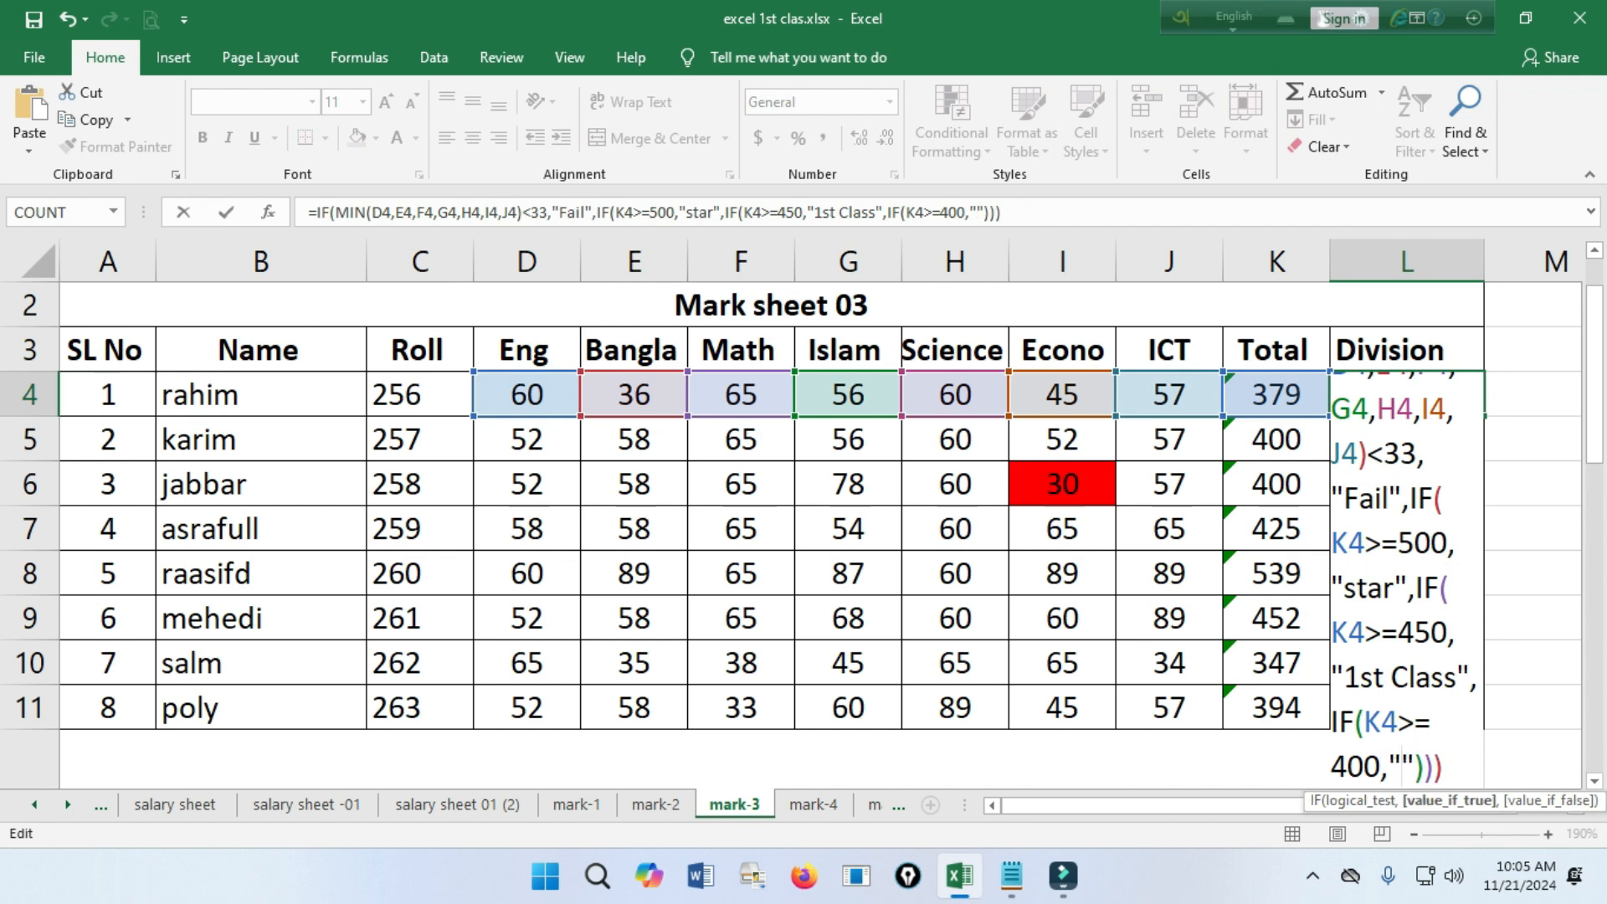
pyautogui.write('2nd Clss')
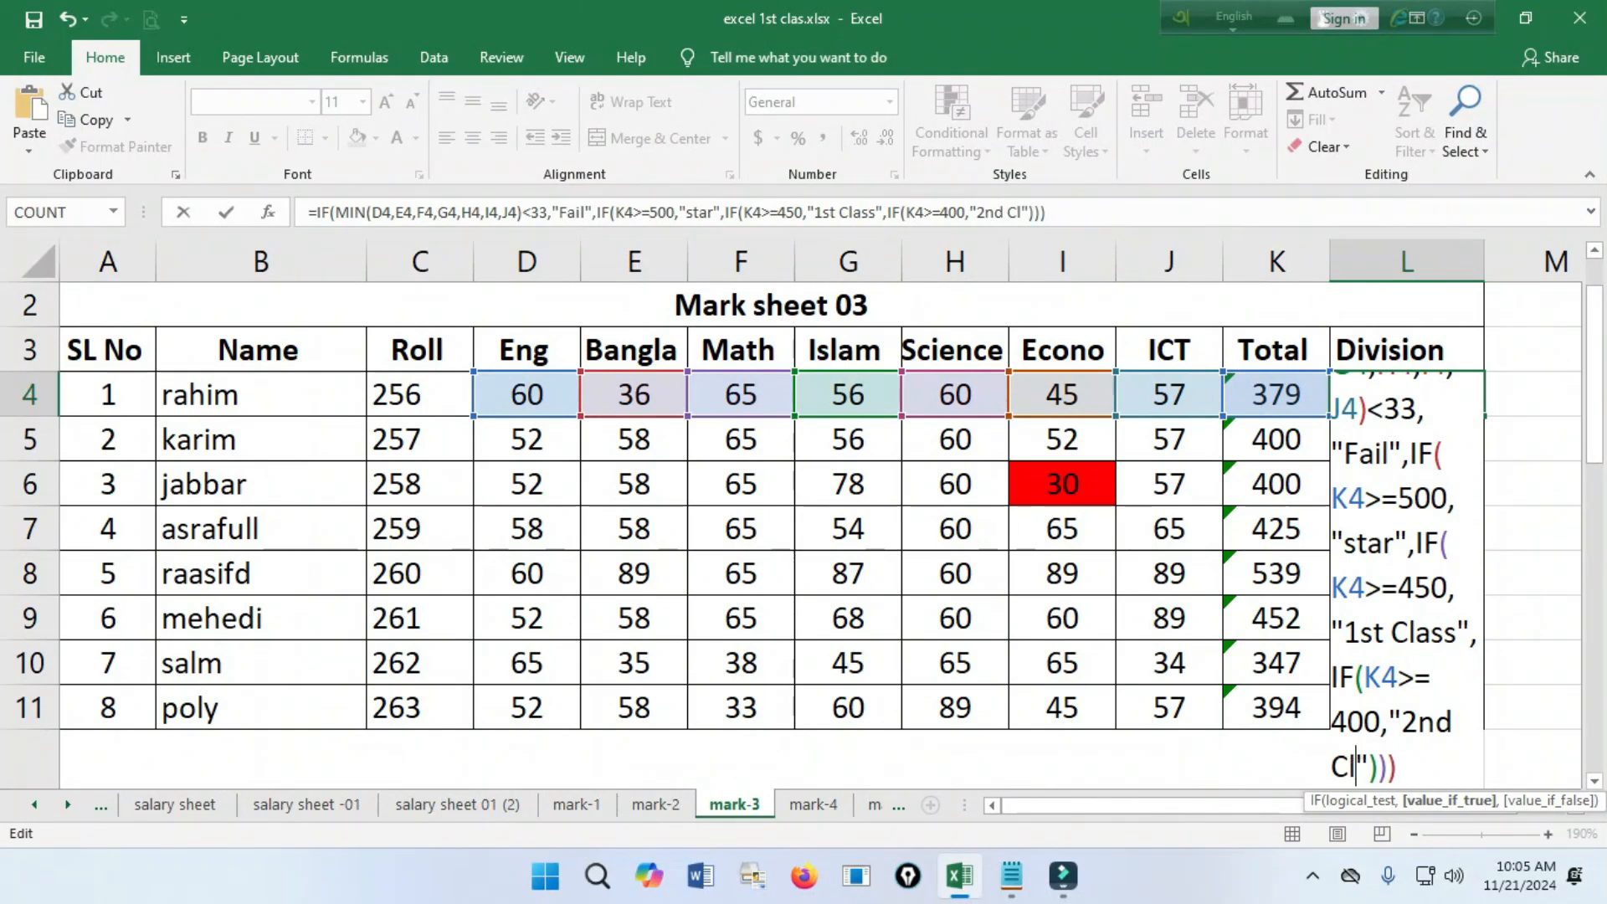
pyautogui.press('BackSpace')
pyautogui.press('BackSpace')
pyautogui.press('BackSpace')
pyautogui.press('BackSpace')
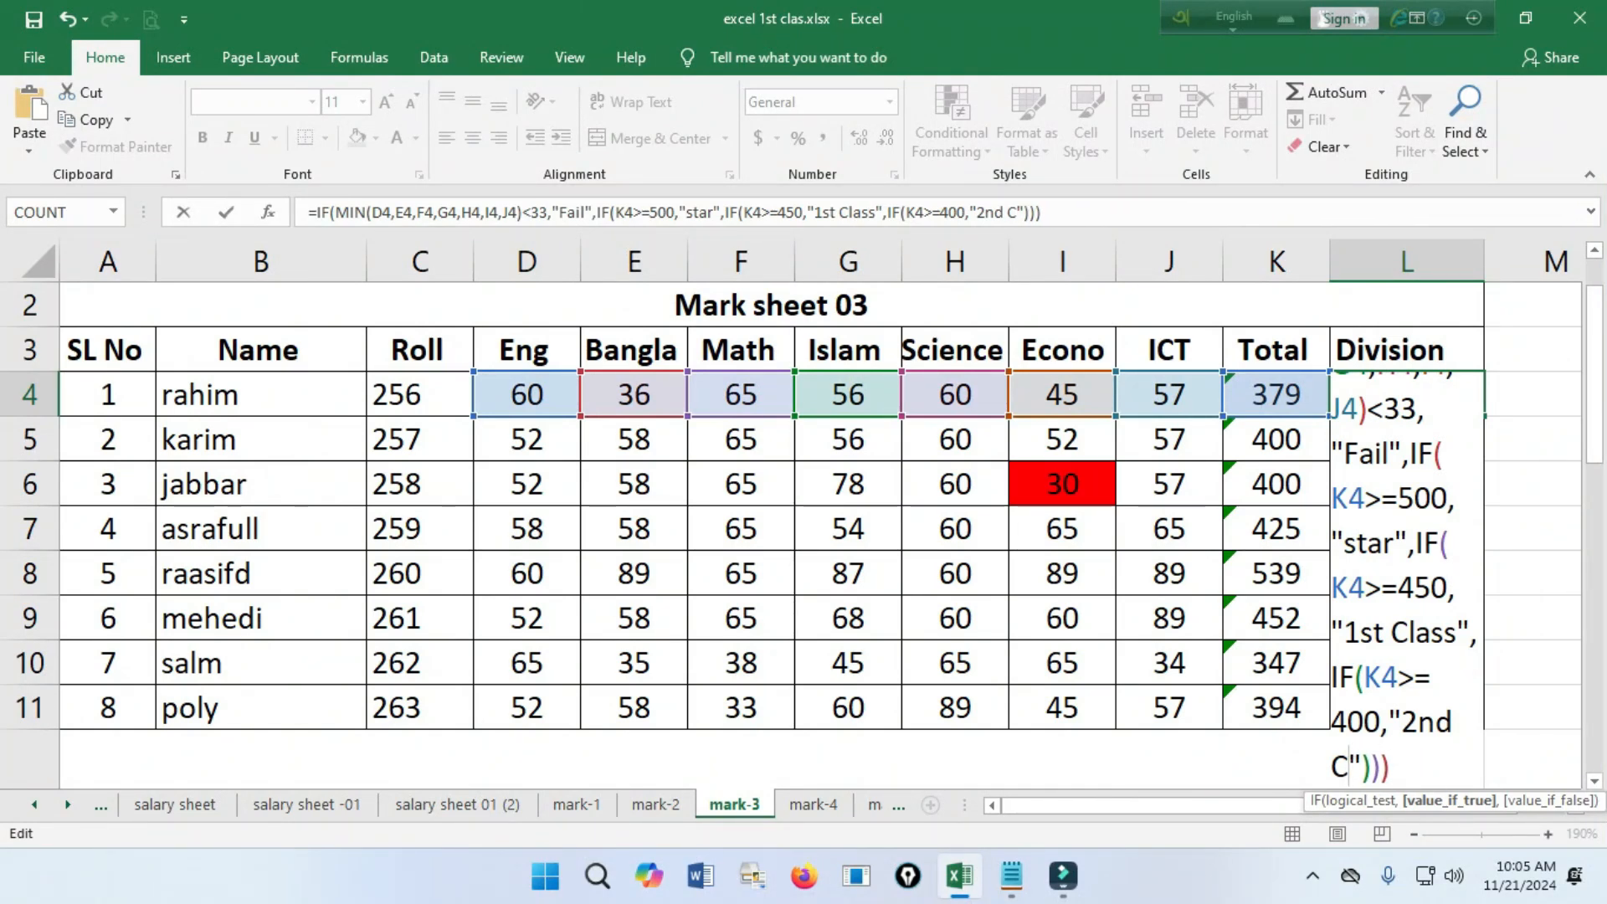
pyautogui.write('Lass')
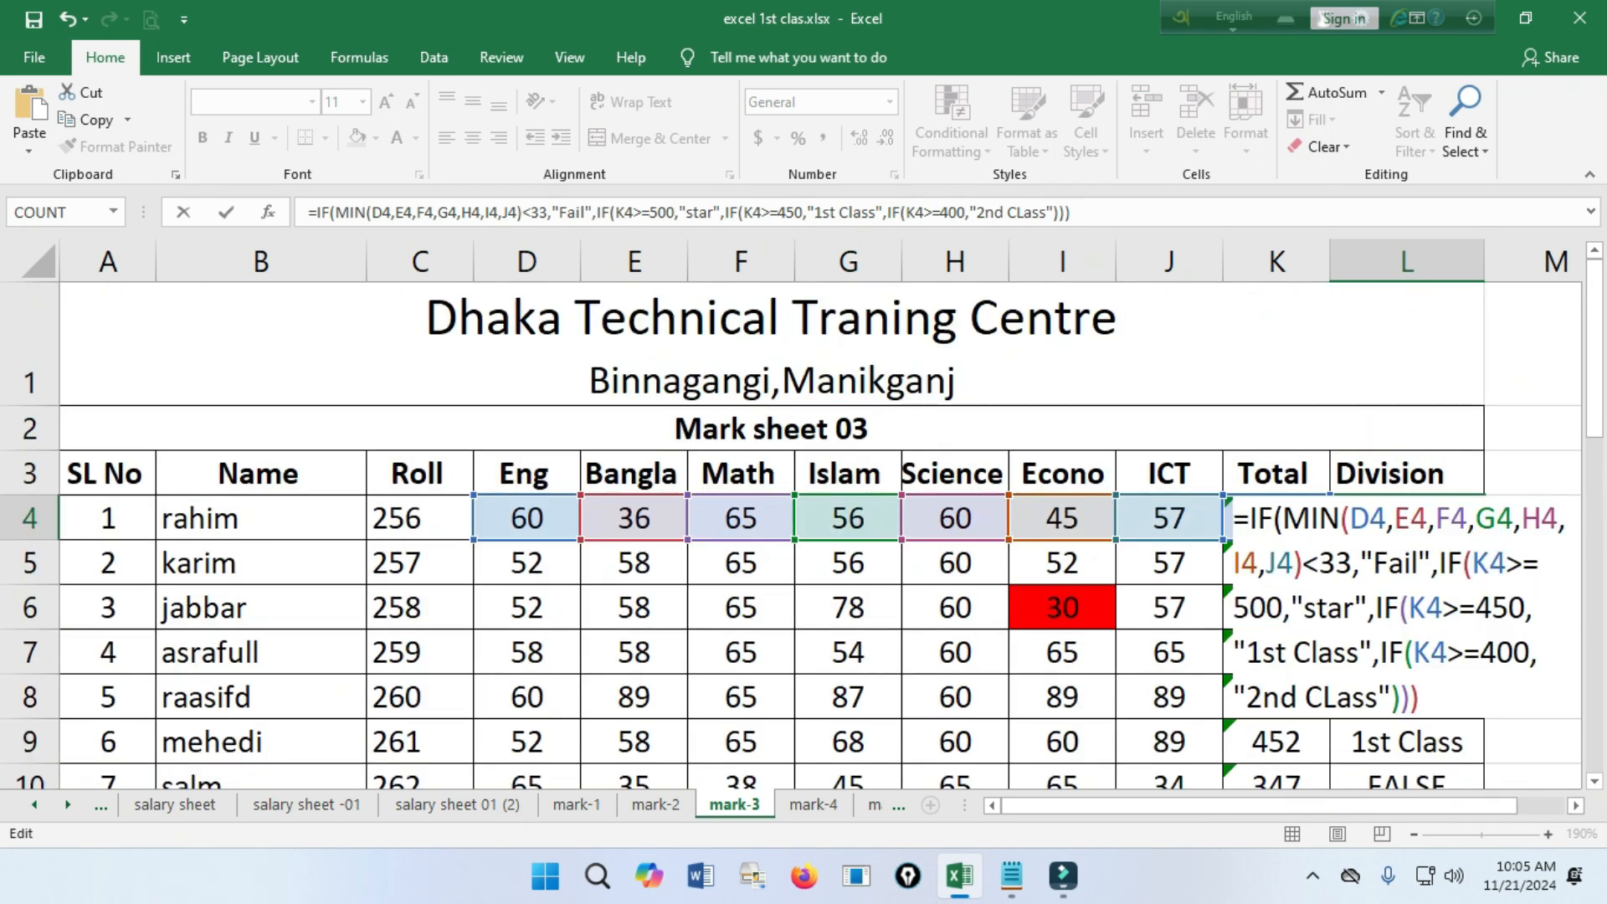
# Enter the L4 formula with the "2nd CLass" condition, accept the suggested bracket correction, and fill it down to L11.
pyautogui.press('Return')
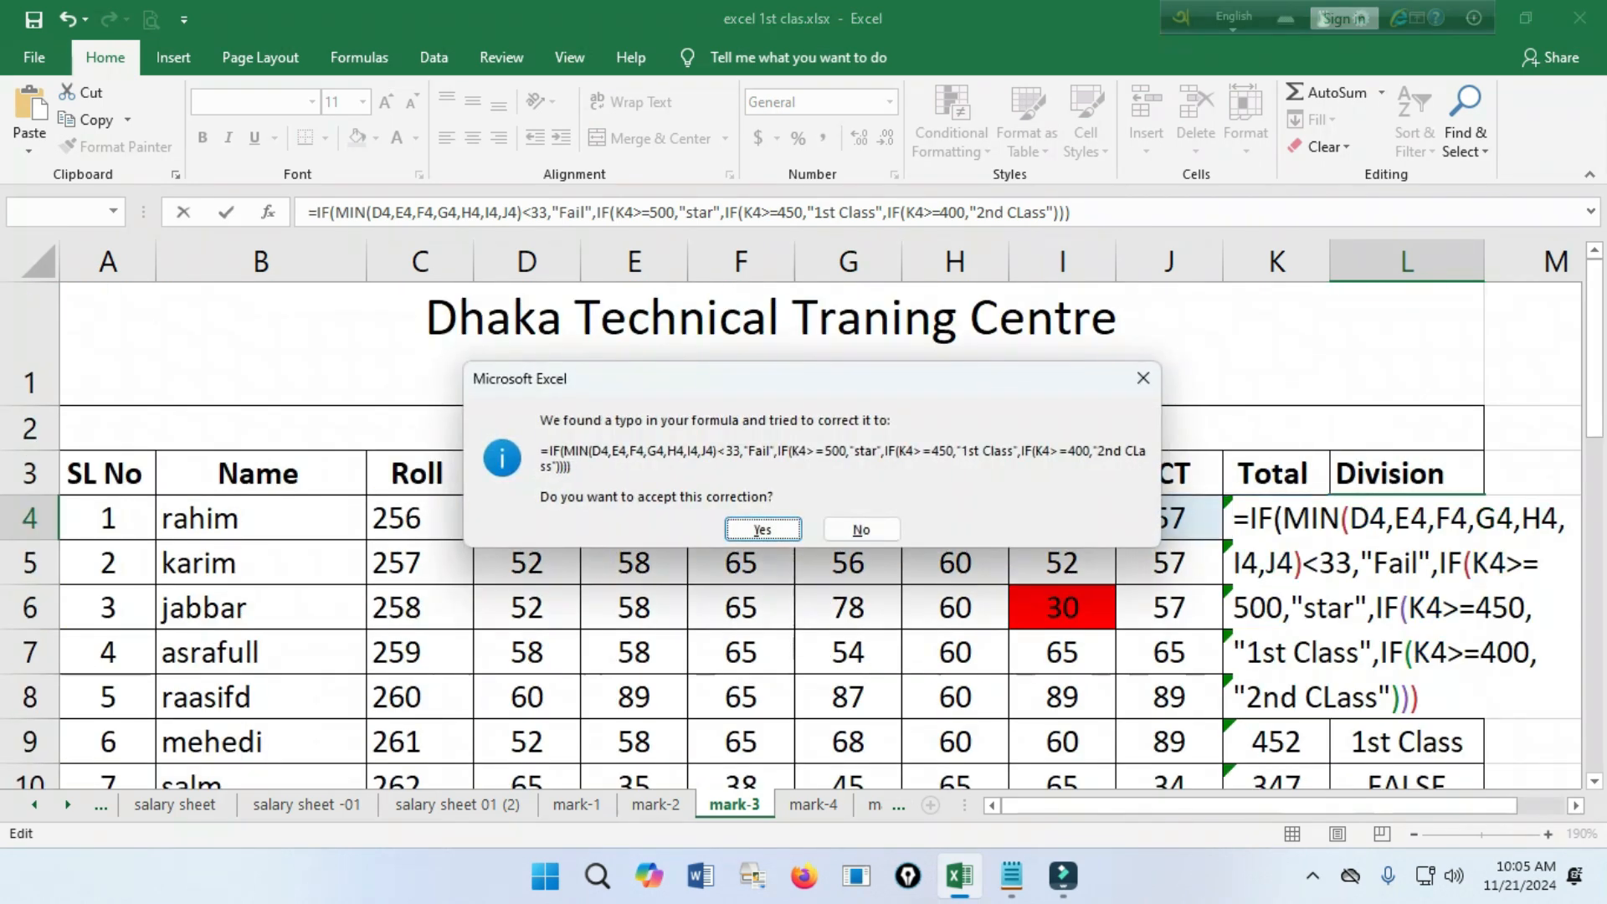
pyautogui.press('Return')
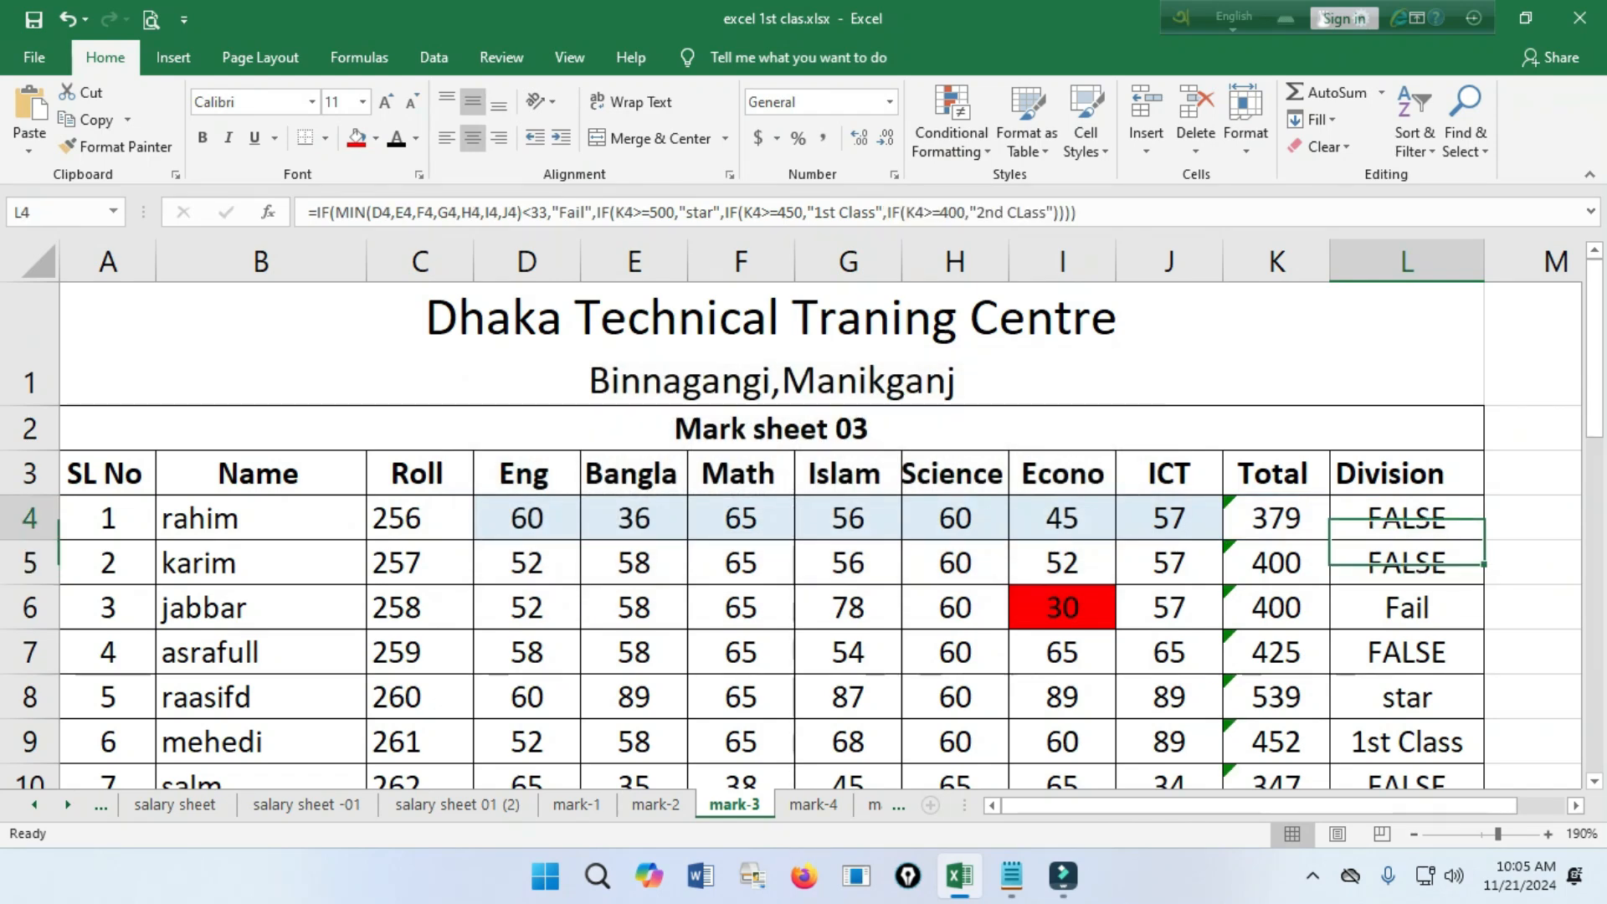
pyautogui.moveTo(1484, 540); pyautogui.dragTo(1460, 400)
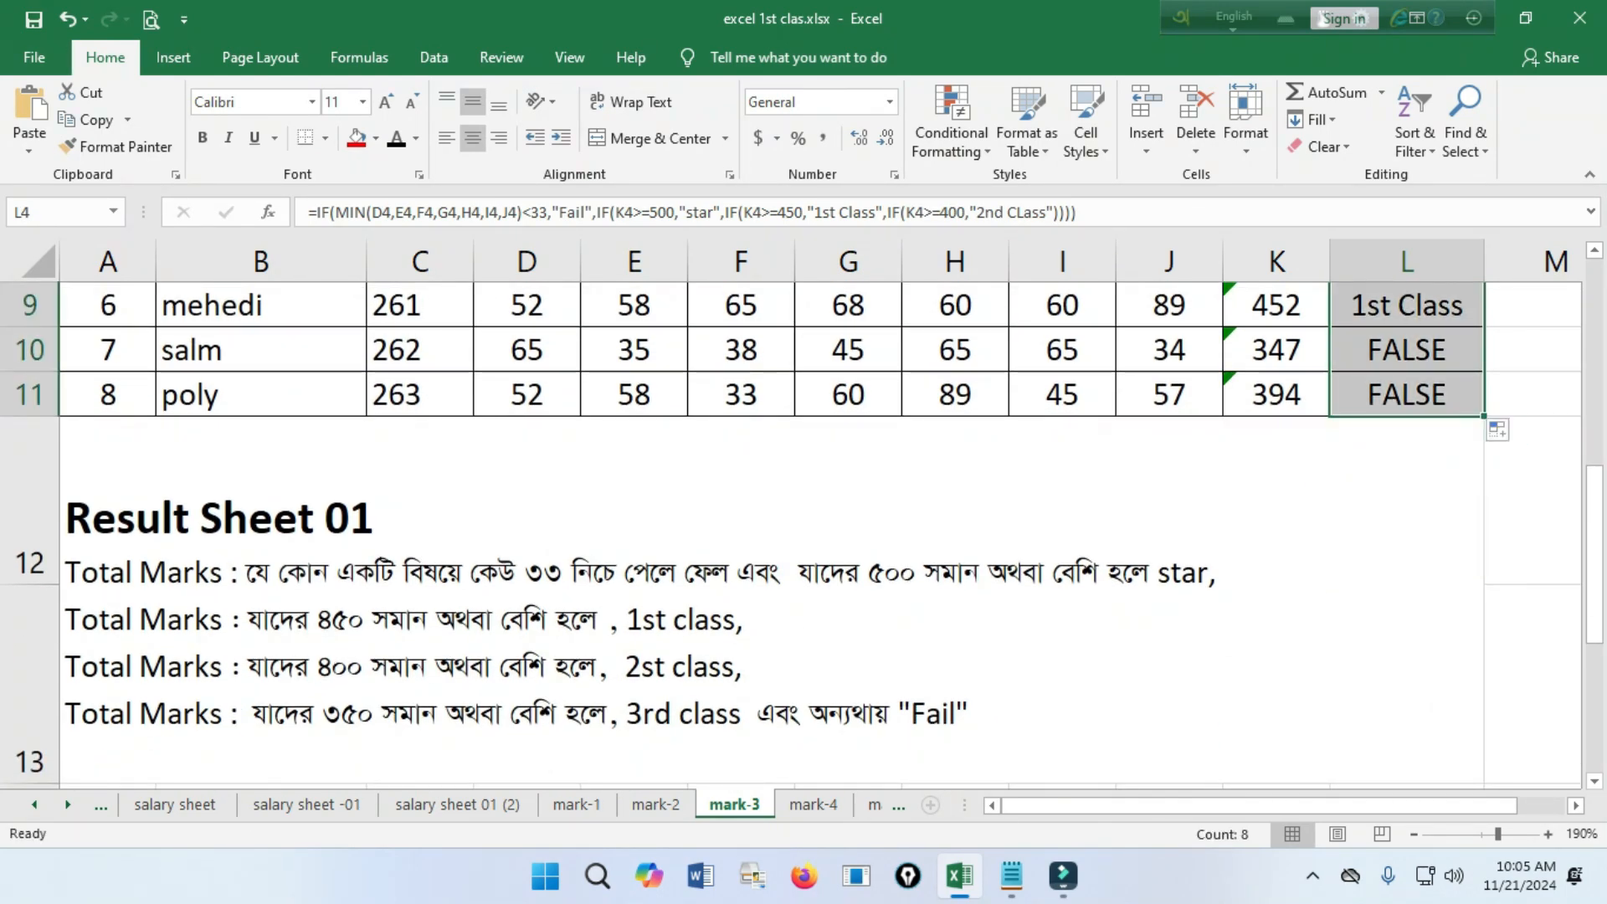
# Check the division criteria, then paste the copied IF after a comma following "2nd CLass" in L4, changing its test to K4>=350.
pyautogui.scroll(-1, 804, 535)
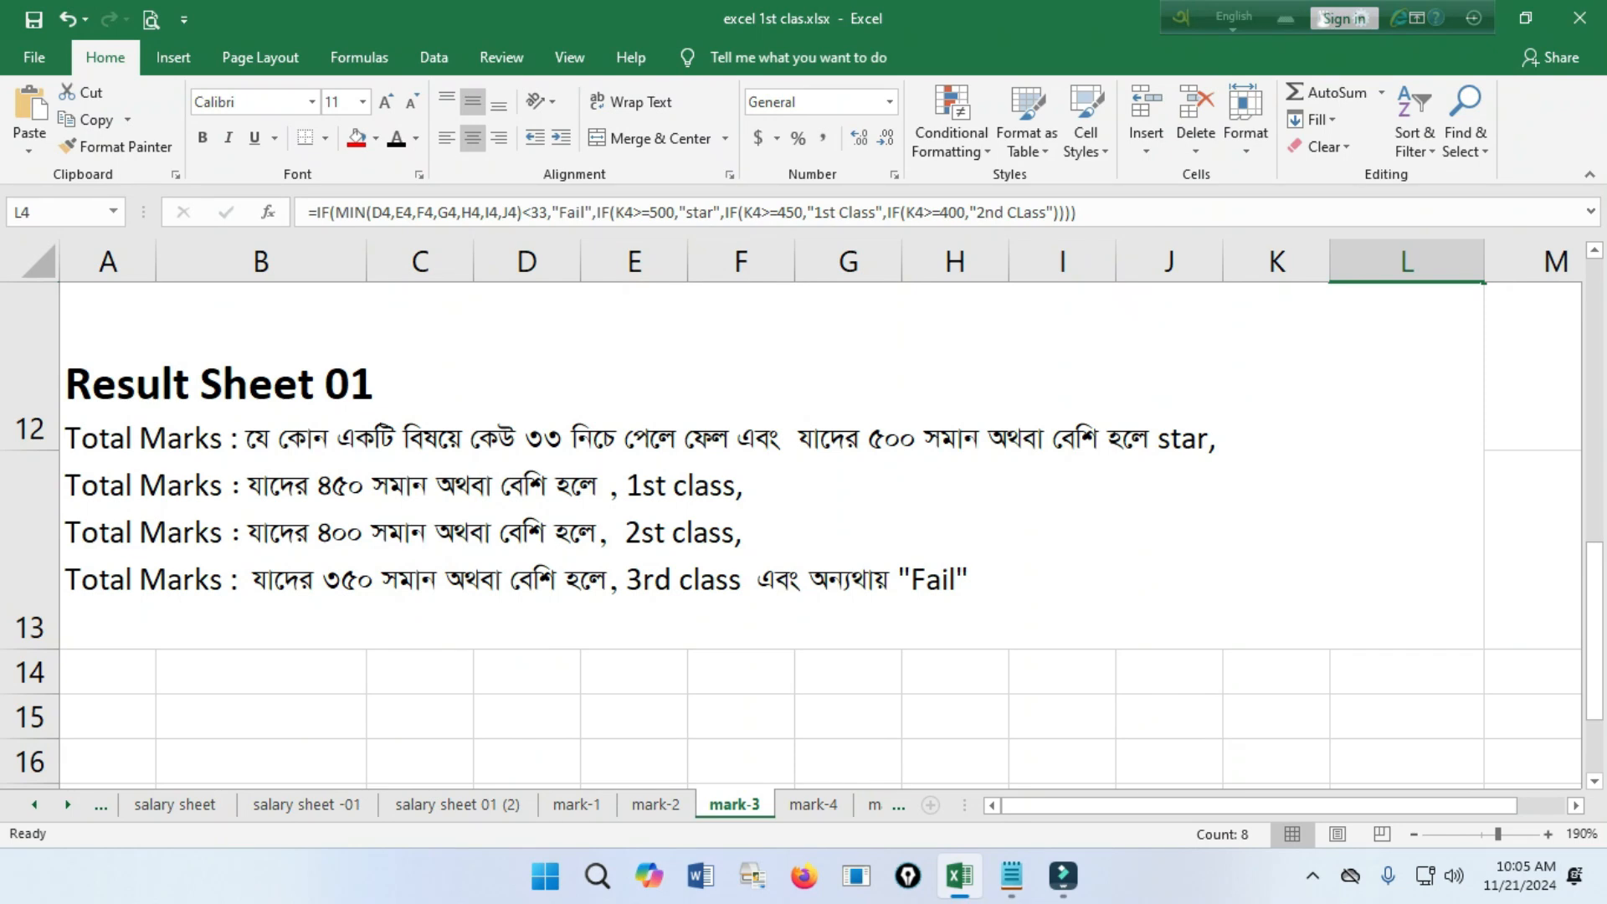
pyautogui.scroll(5, 803, 536)
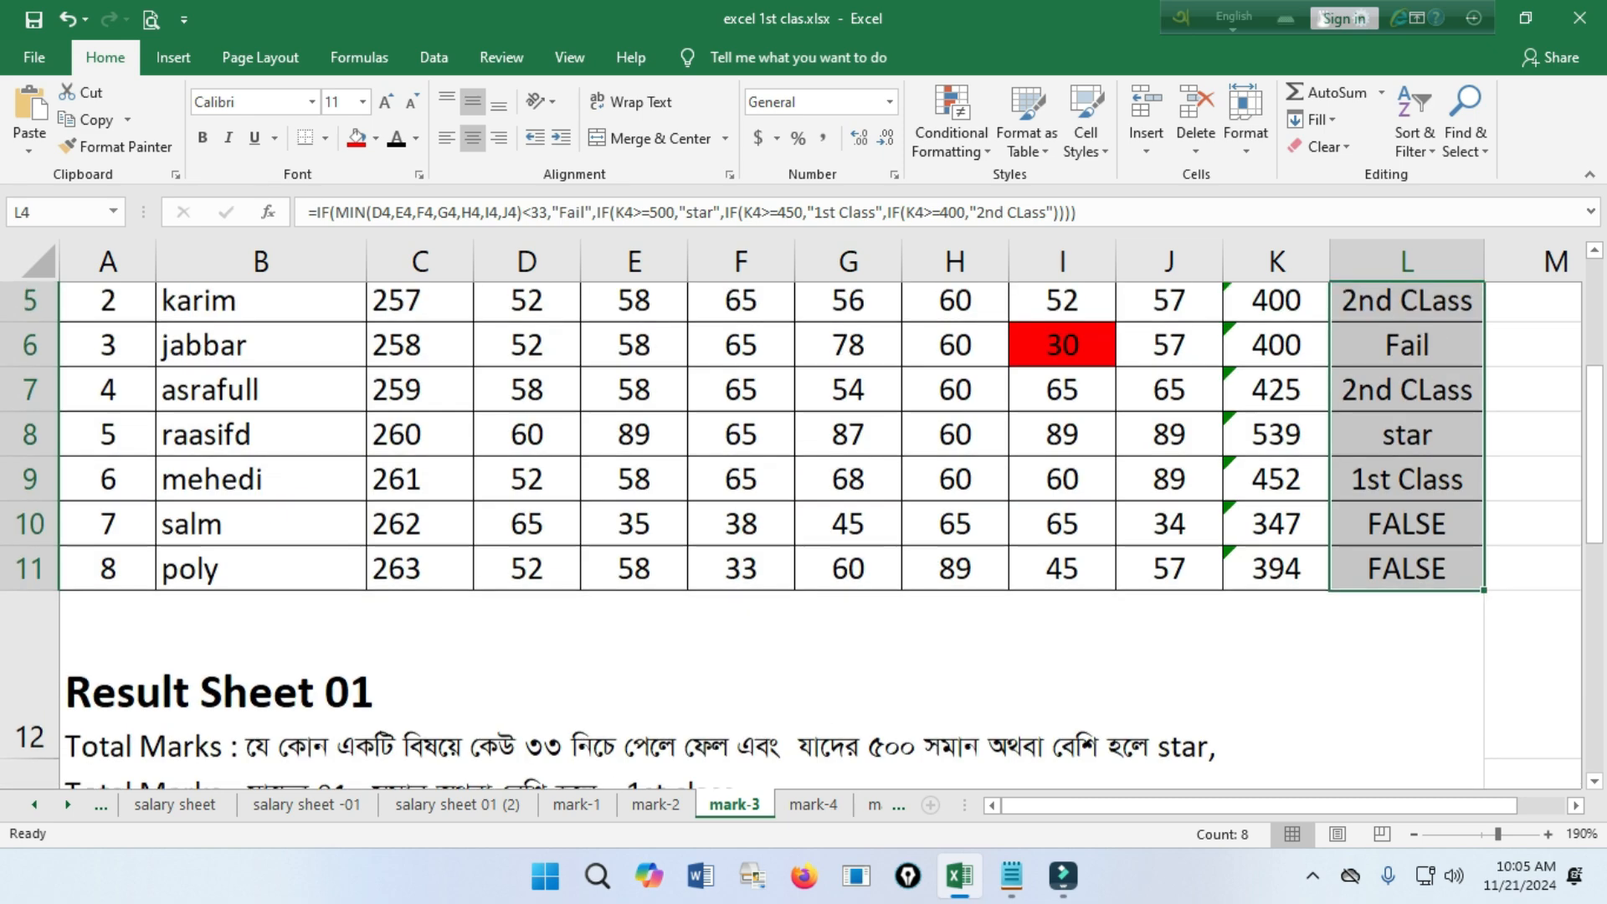
pyautogui.doubleClick(1436, 518)
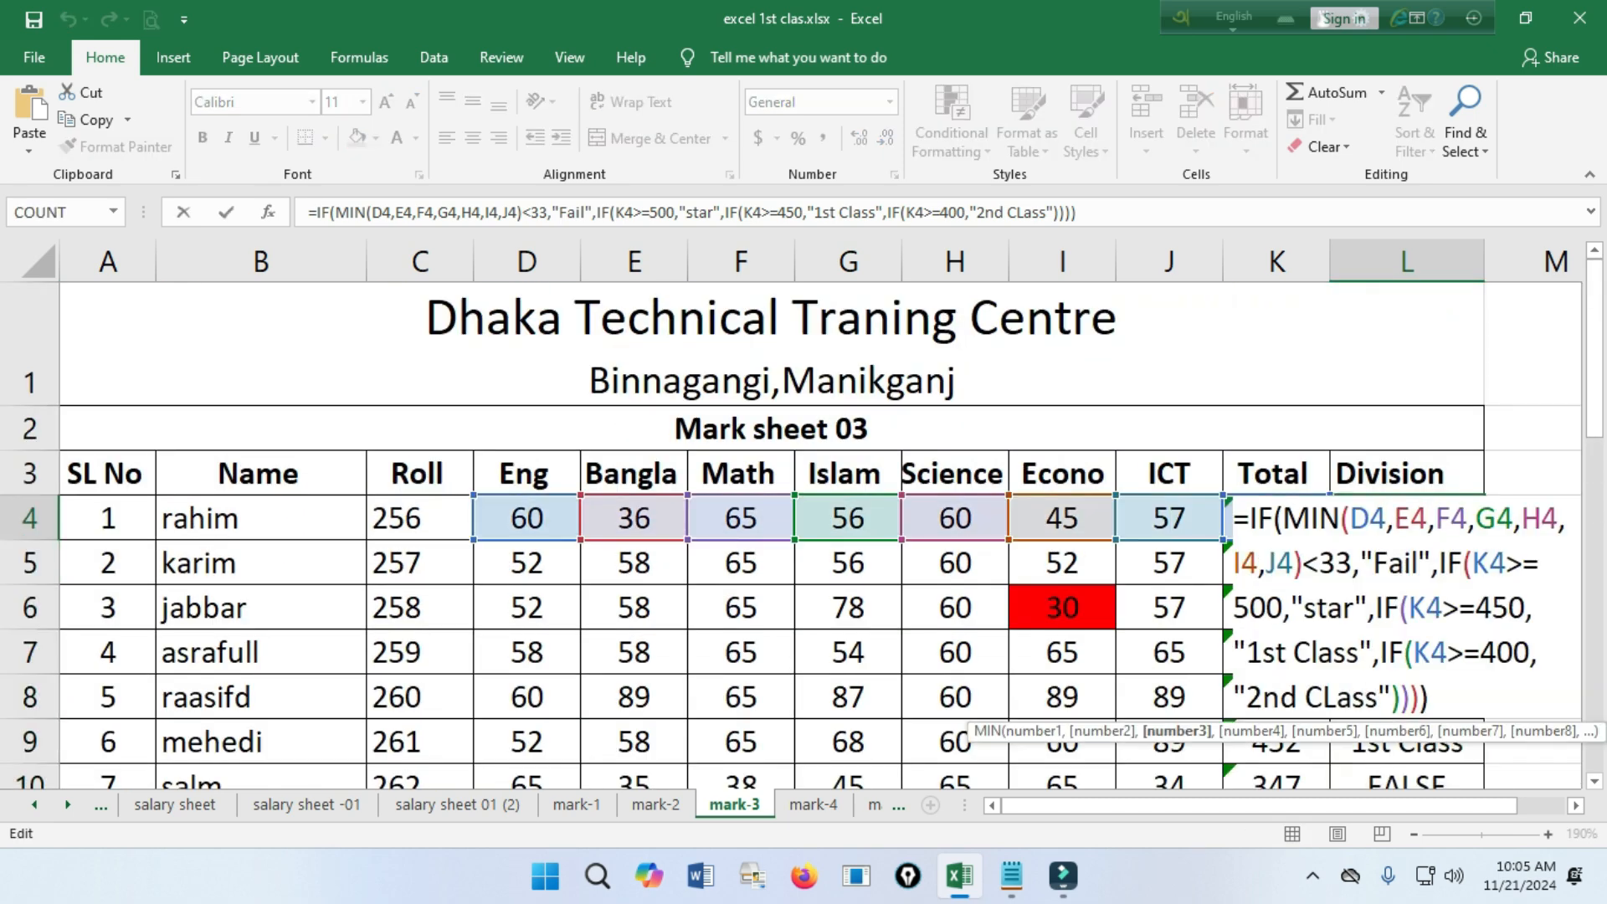
pyautogui.click(1391, 697)
pyautogui.write(',')
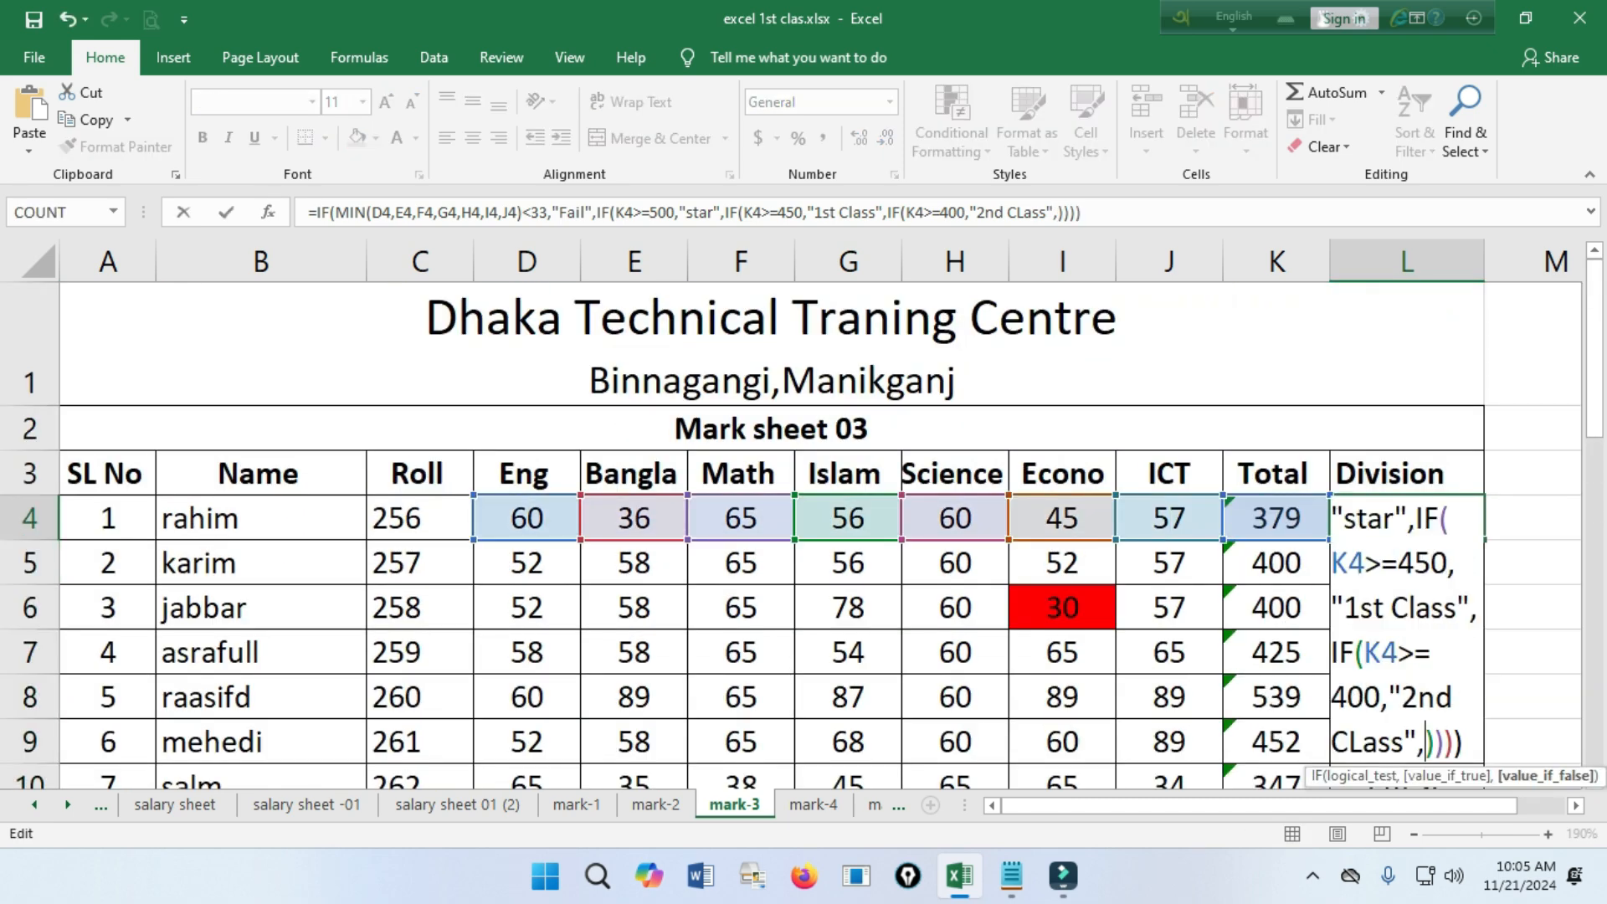
pyautogui.write('IF(K4>=500,"star"')
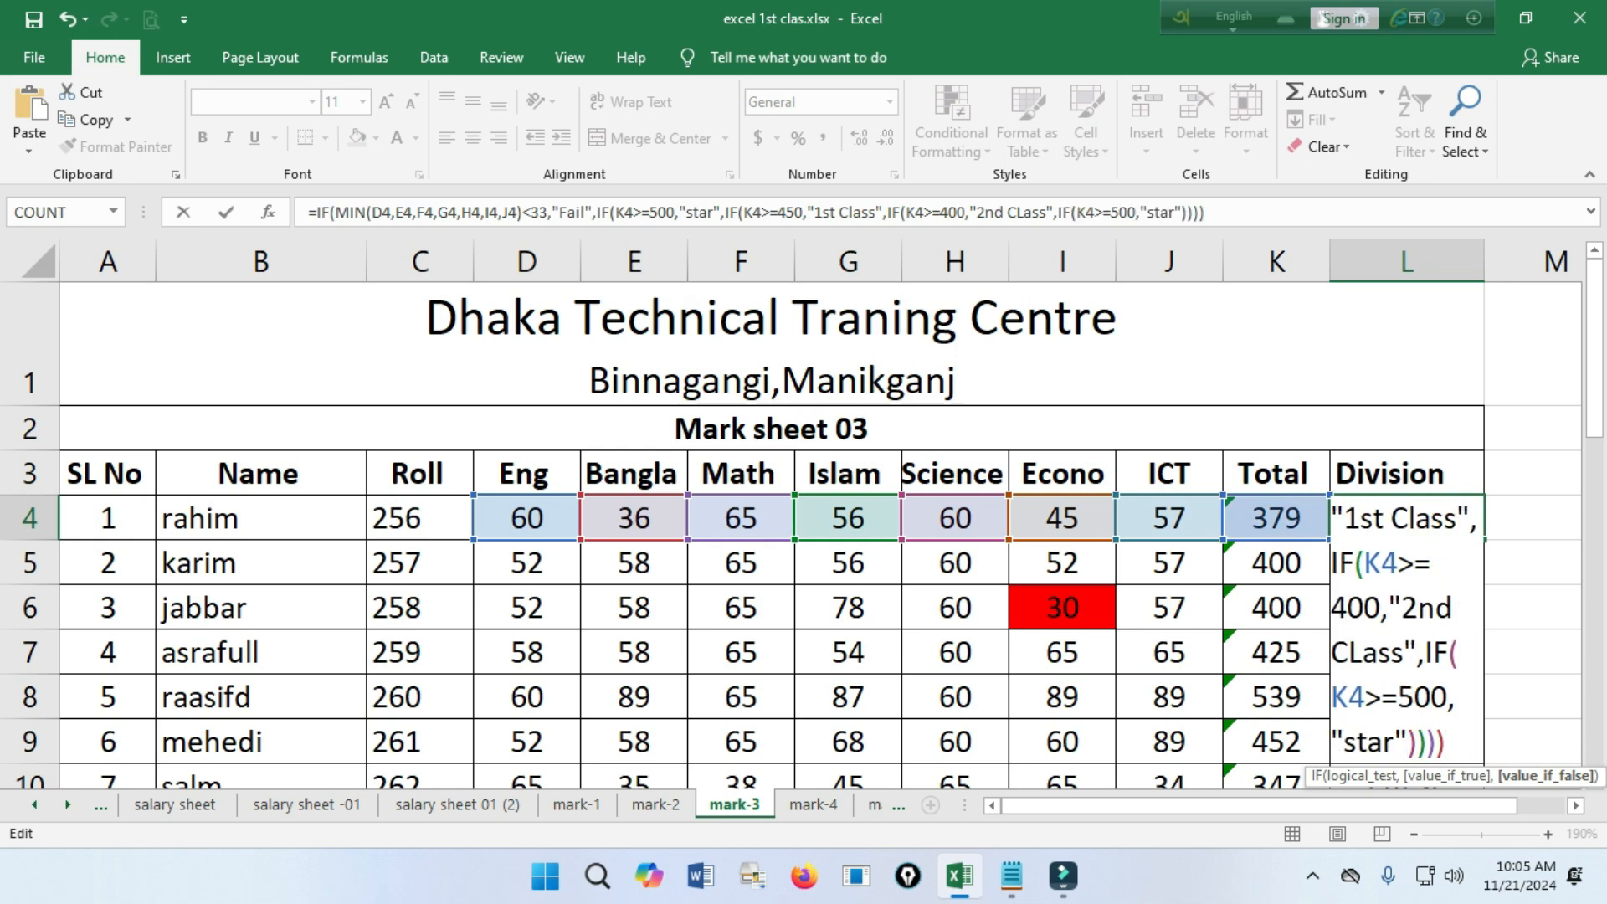
pyautogui.click(1431, 697)
pyautogui.press('BackSpace')
pyautogui.press('BackSpace')
pyautogui.write('350')
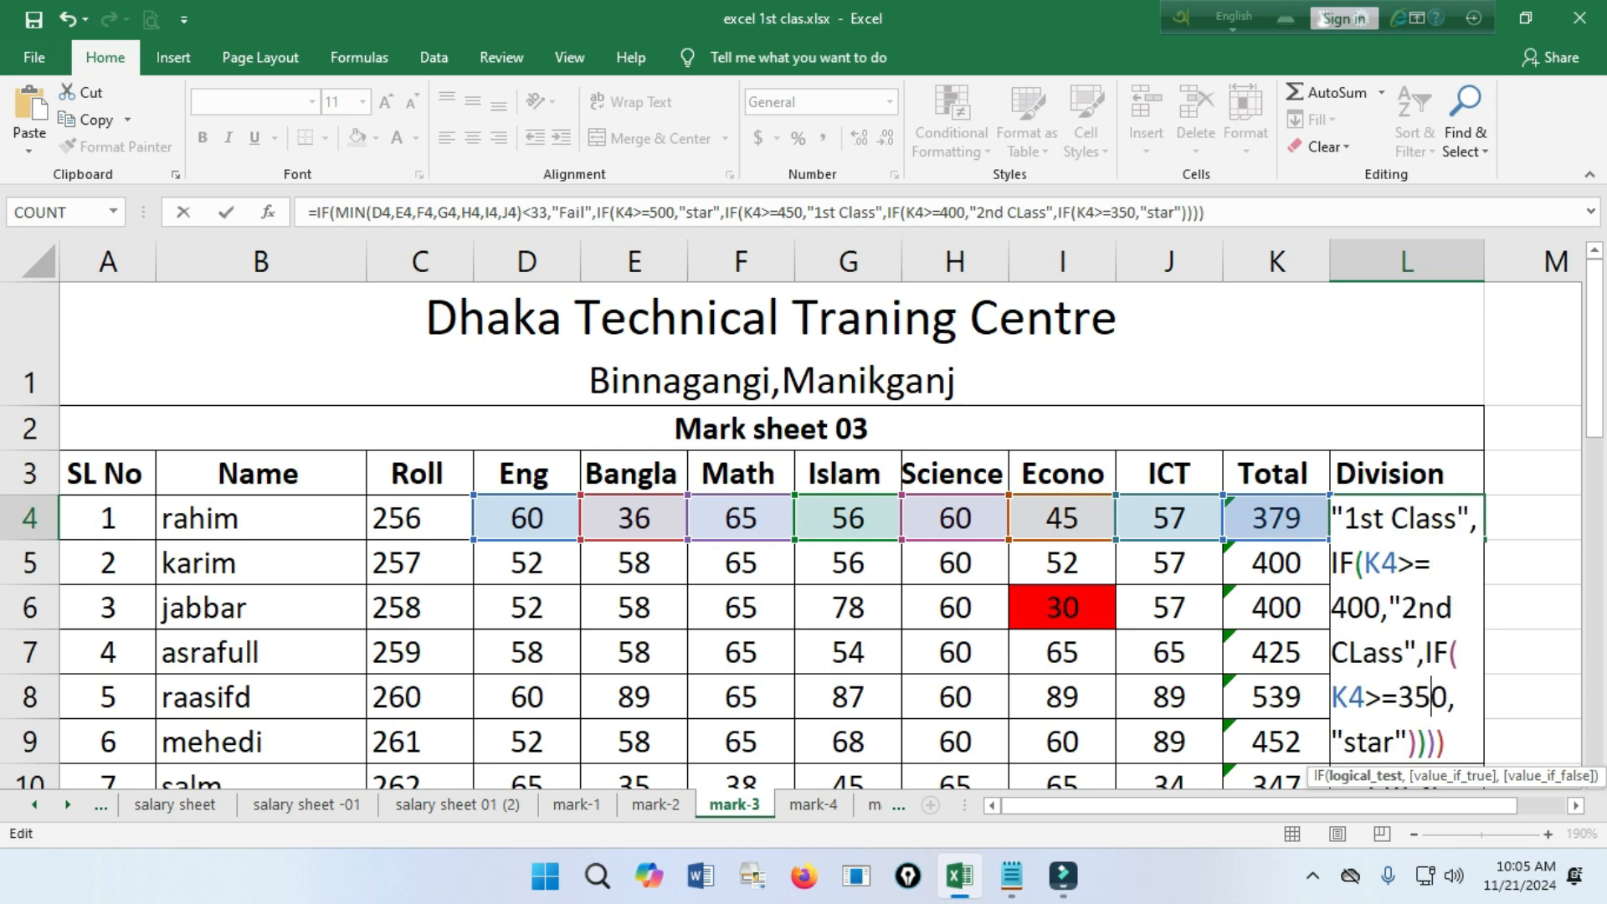
pyautogui.press('BackSpace')
# Replace "star" with "3rd Class" as the value if true for K4>=350 in the L4 formula.
pyautogui.click(1394, 742)
pyautogui.press('BackSpace')
pyautogui.press('BackSpace')
pyautogui.press('BackSpace')
pyautogui.press('BackSpace')
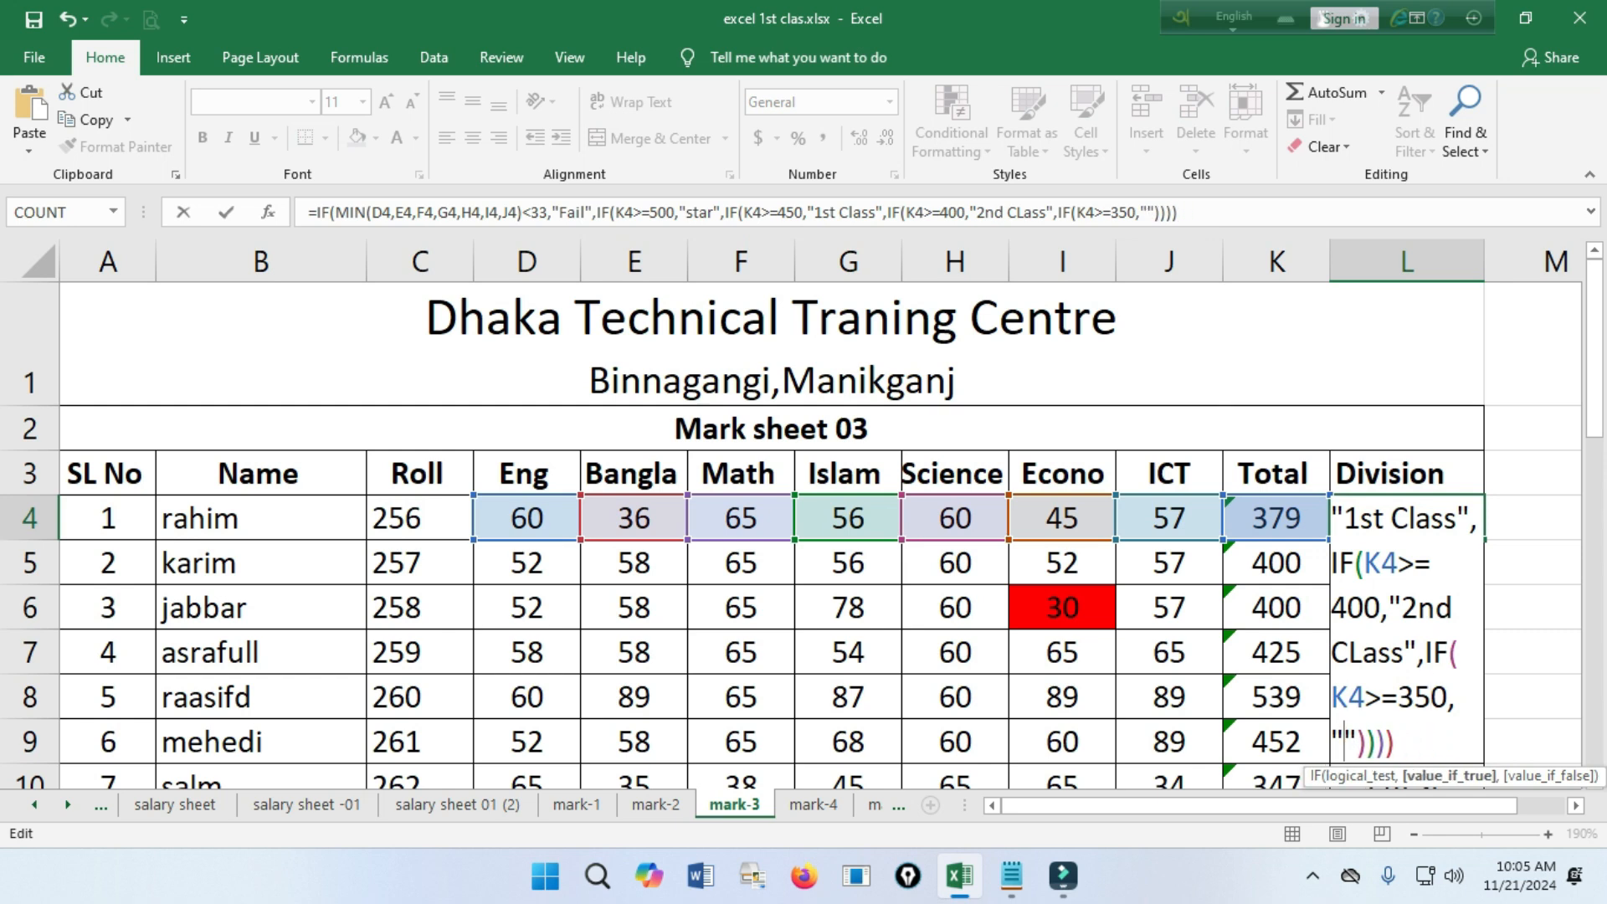
pyautogui.write('#rd')
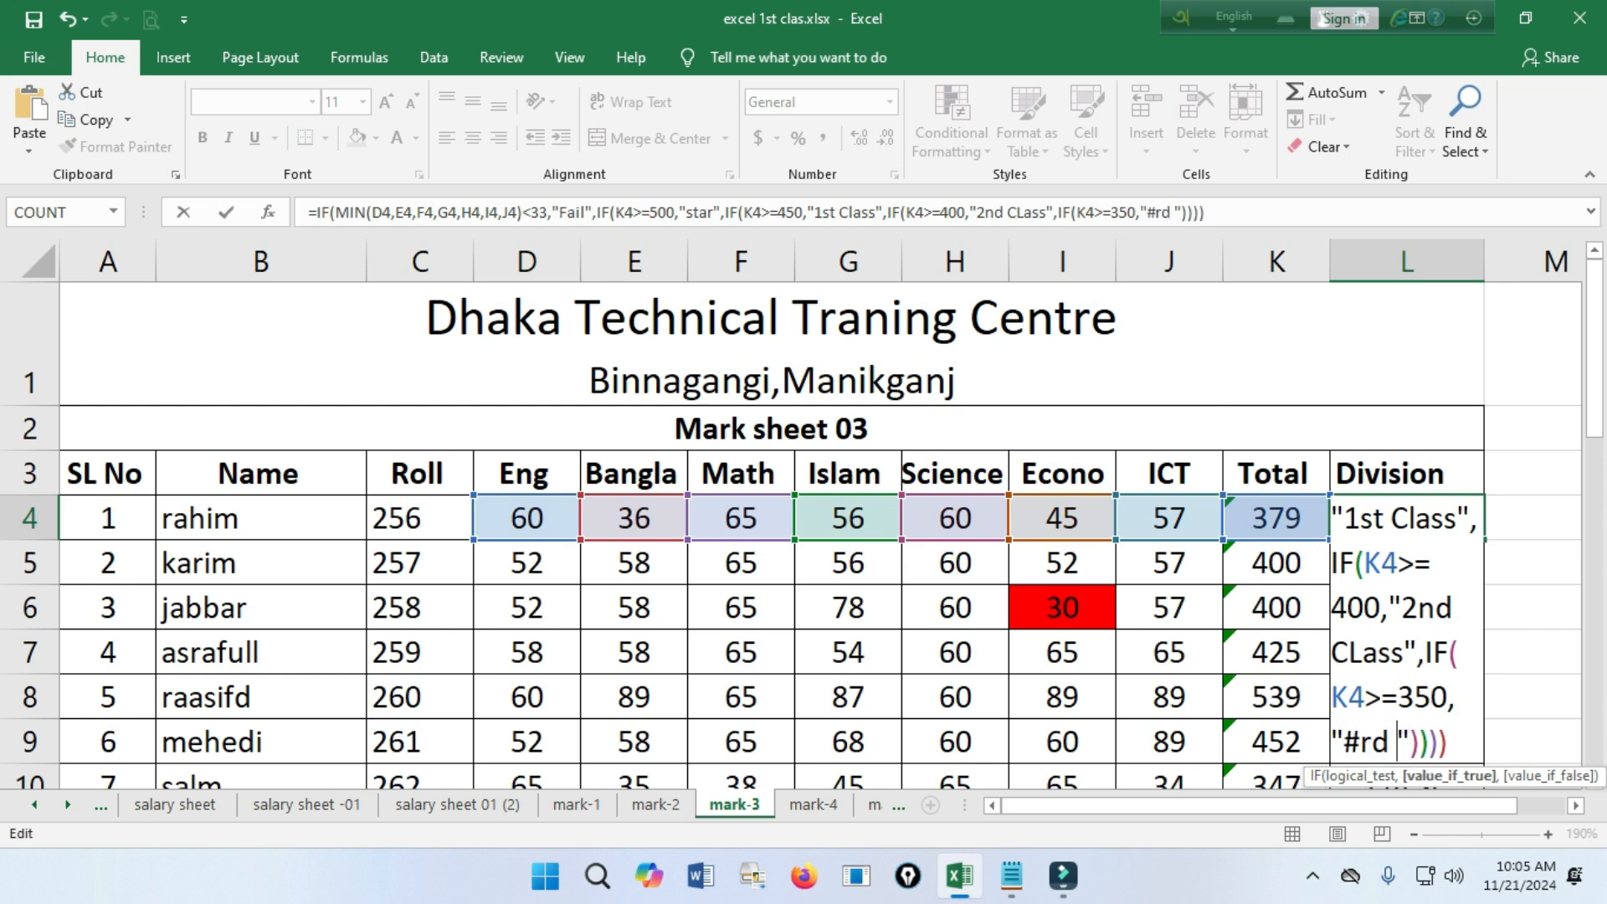
pyautogui.press('BackSpace')
pyautogui.press('BackSpace')
pyautogui.press('BackSpace')
pyautogui.press('BackSpace')
pyautogui.write('3rd Clas')
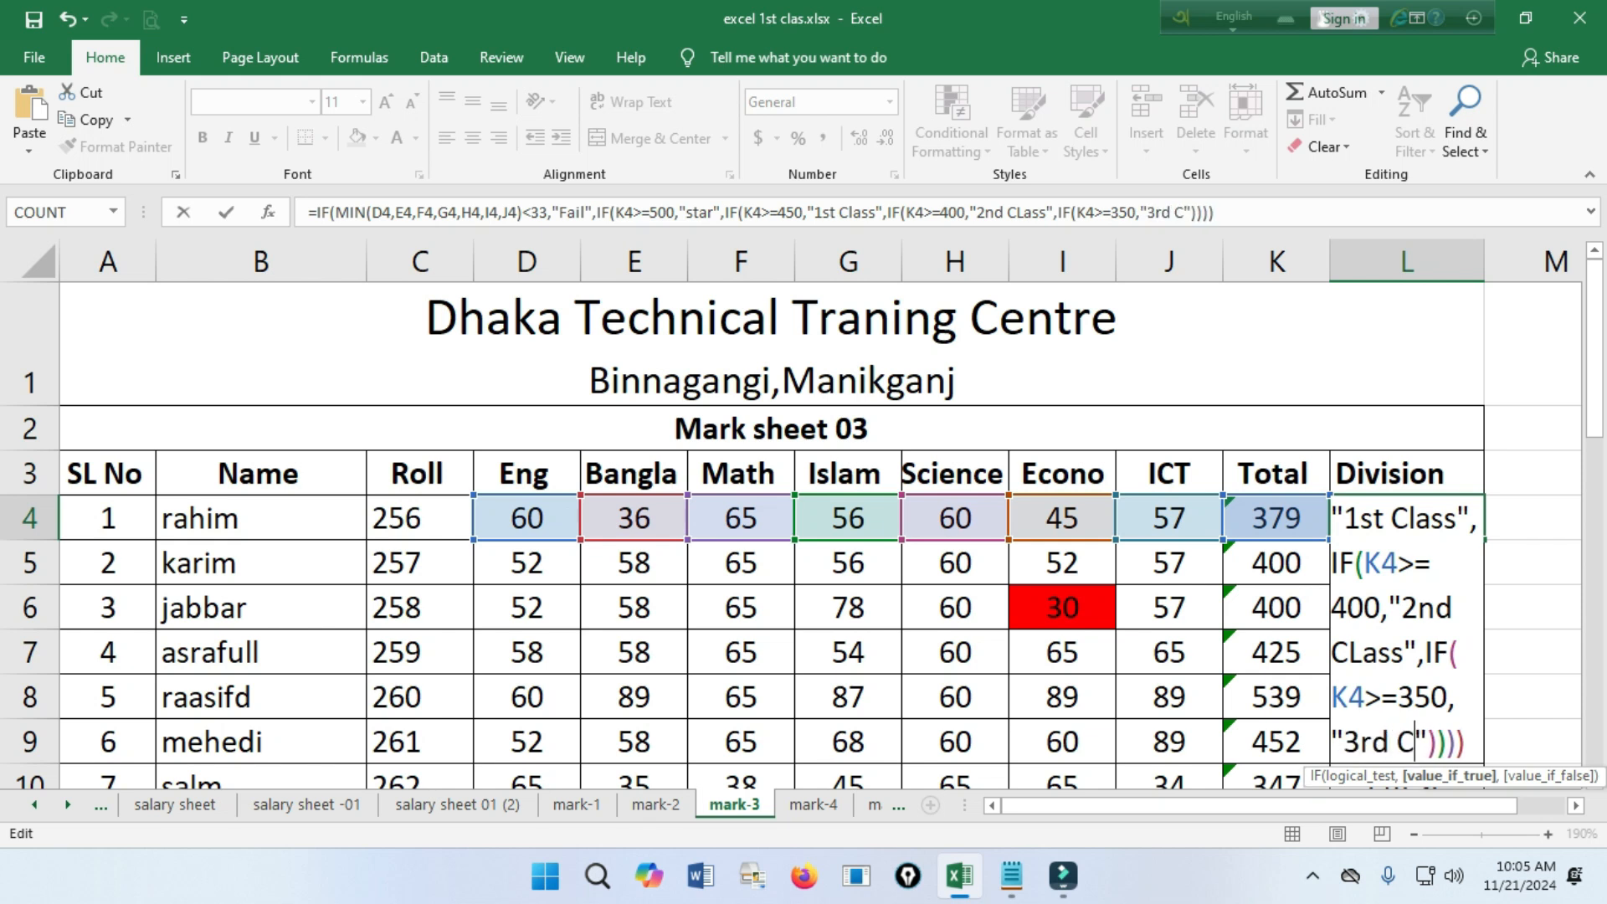
pyautogui.write('s')
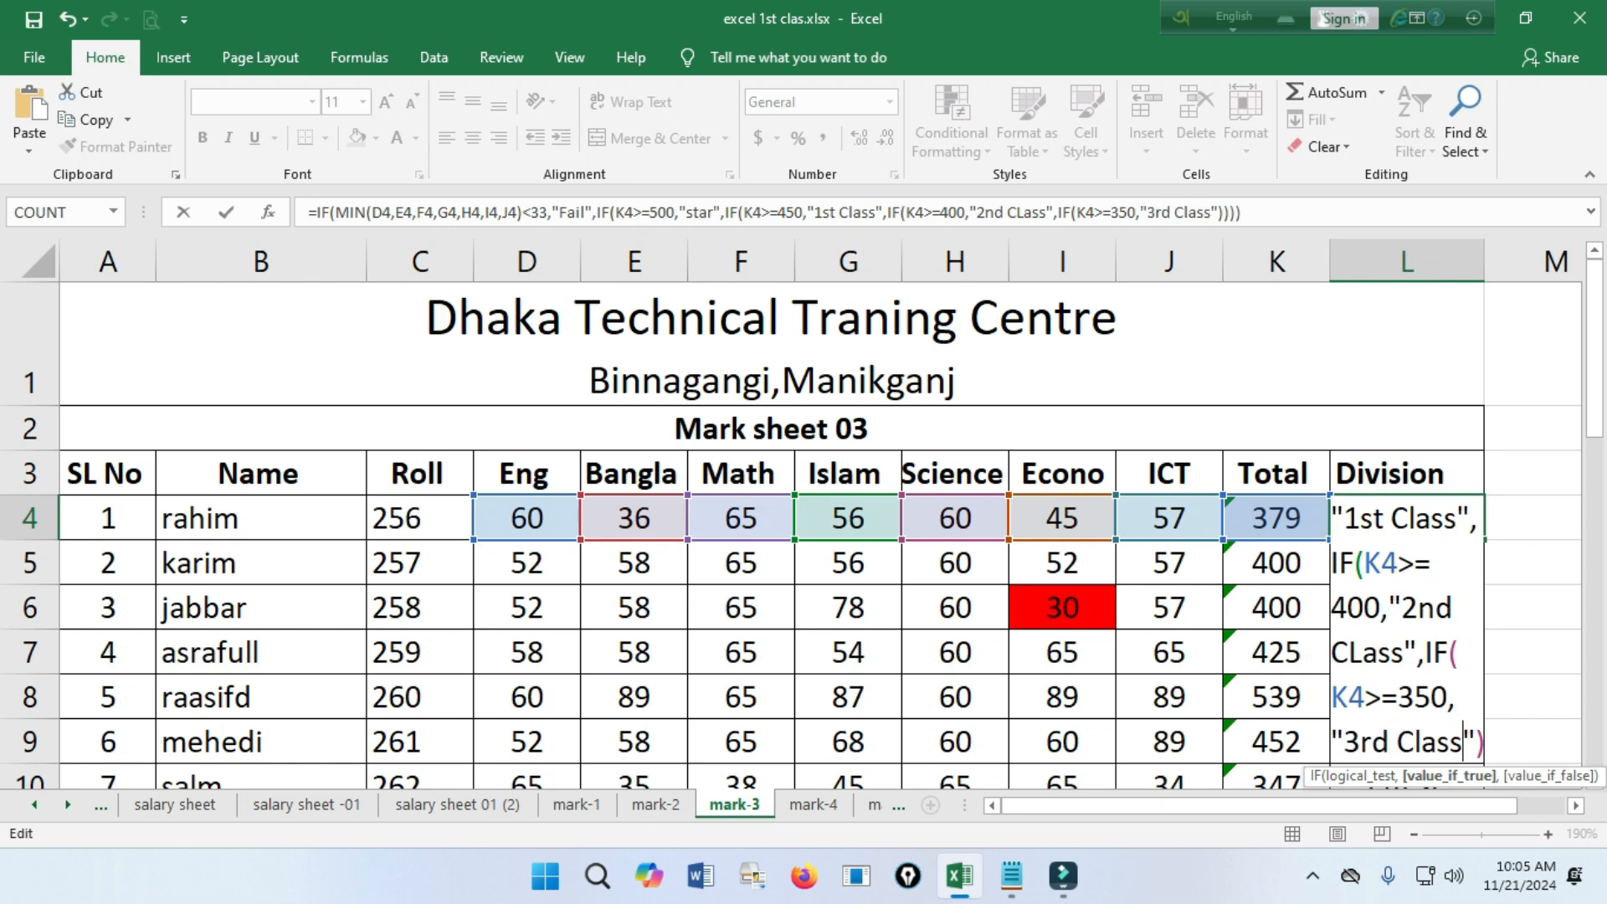
# Check the division criteria, add "Fail" as the value if false of the innermost IF in L4, and enter the formula with the suggested bracket correction.
pyautogui.scroll(-1, 795, 519)
pyautogui.scroll(-3, 795, 518)
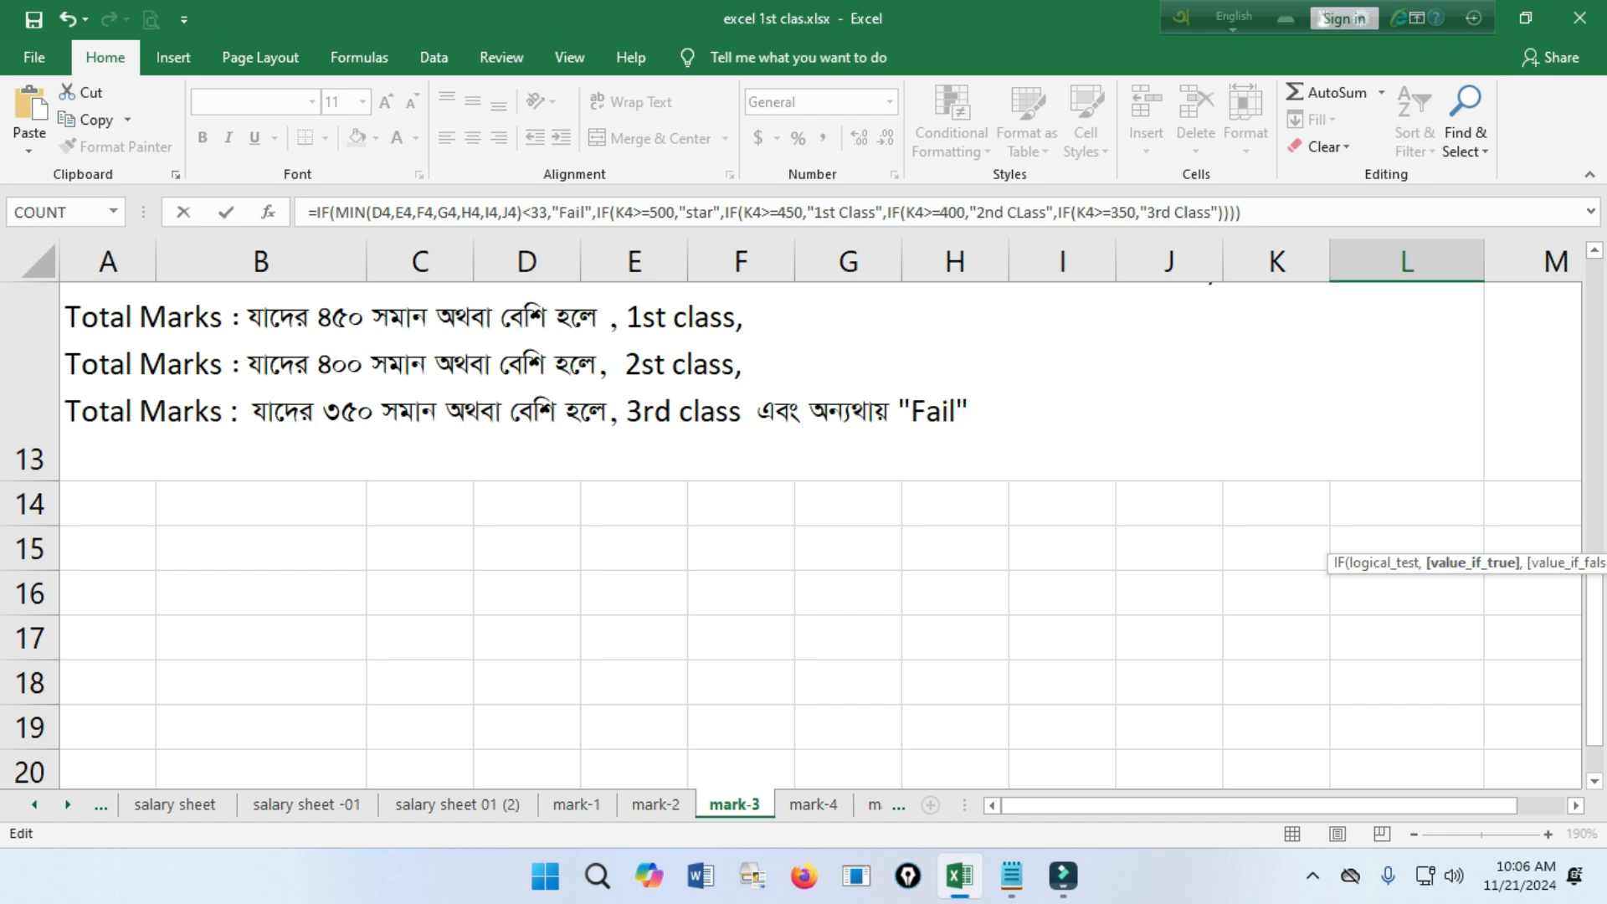
pyautogui.scroll(3, 803, 536)
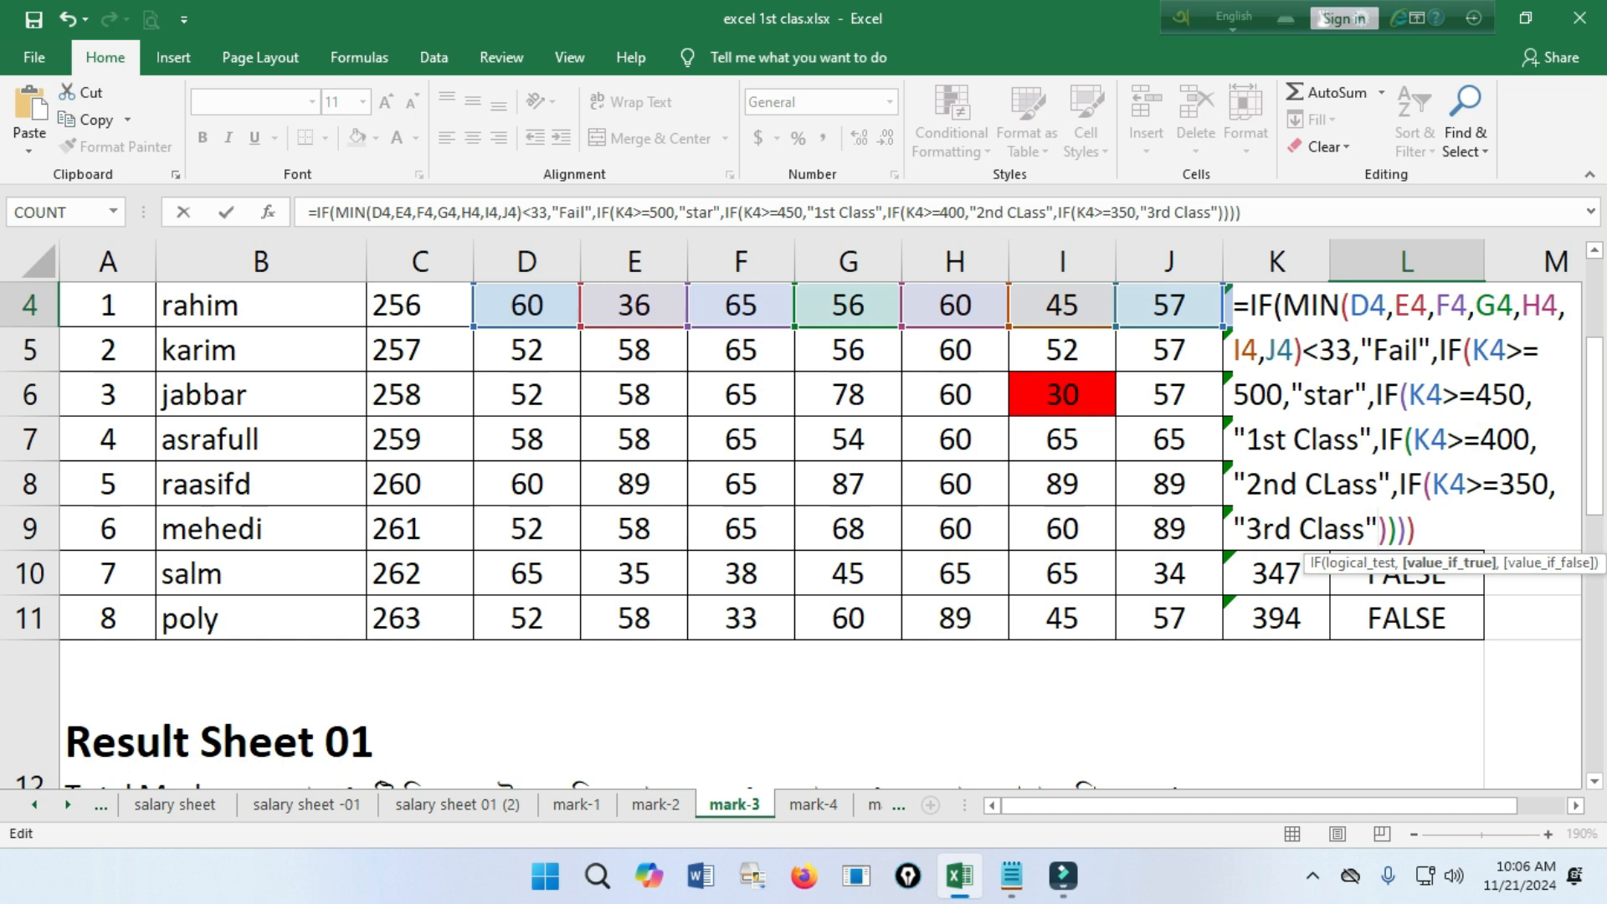
pyautogui.write(',')
pyautogui.write('"')
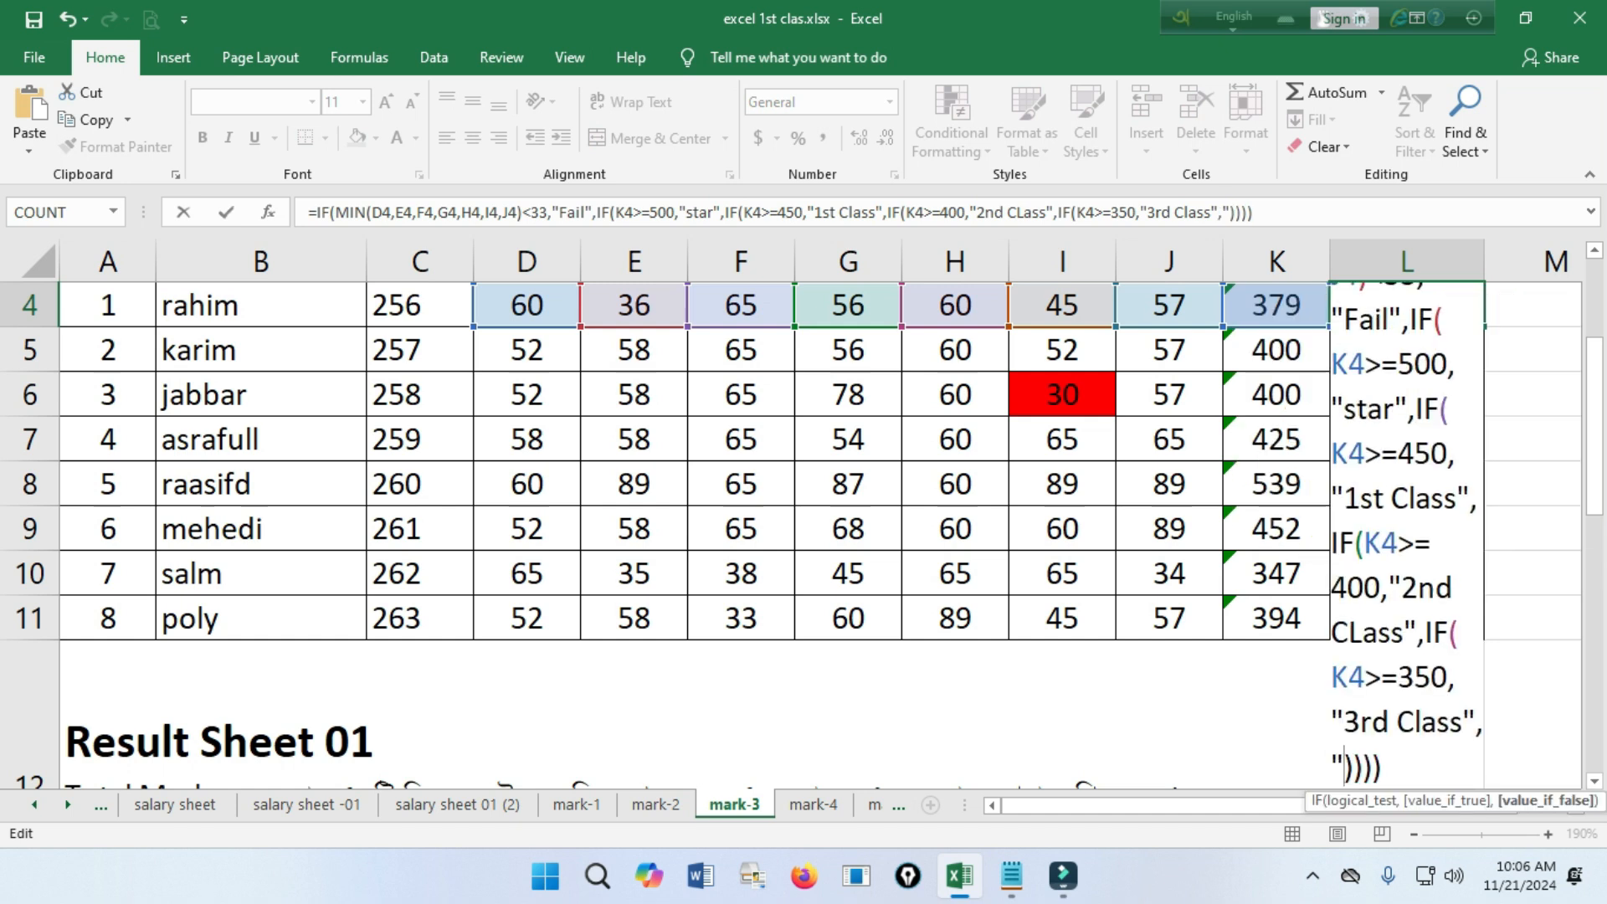
pyautogui.write('Fail"')
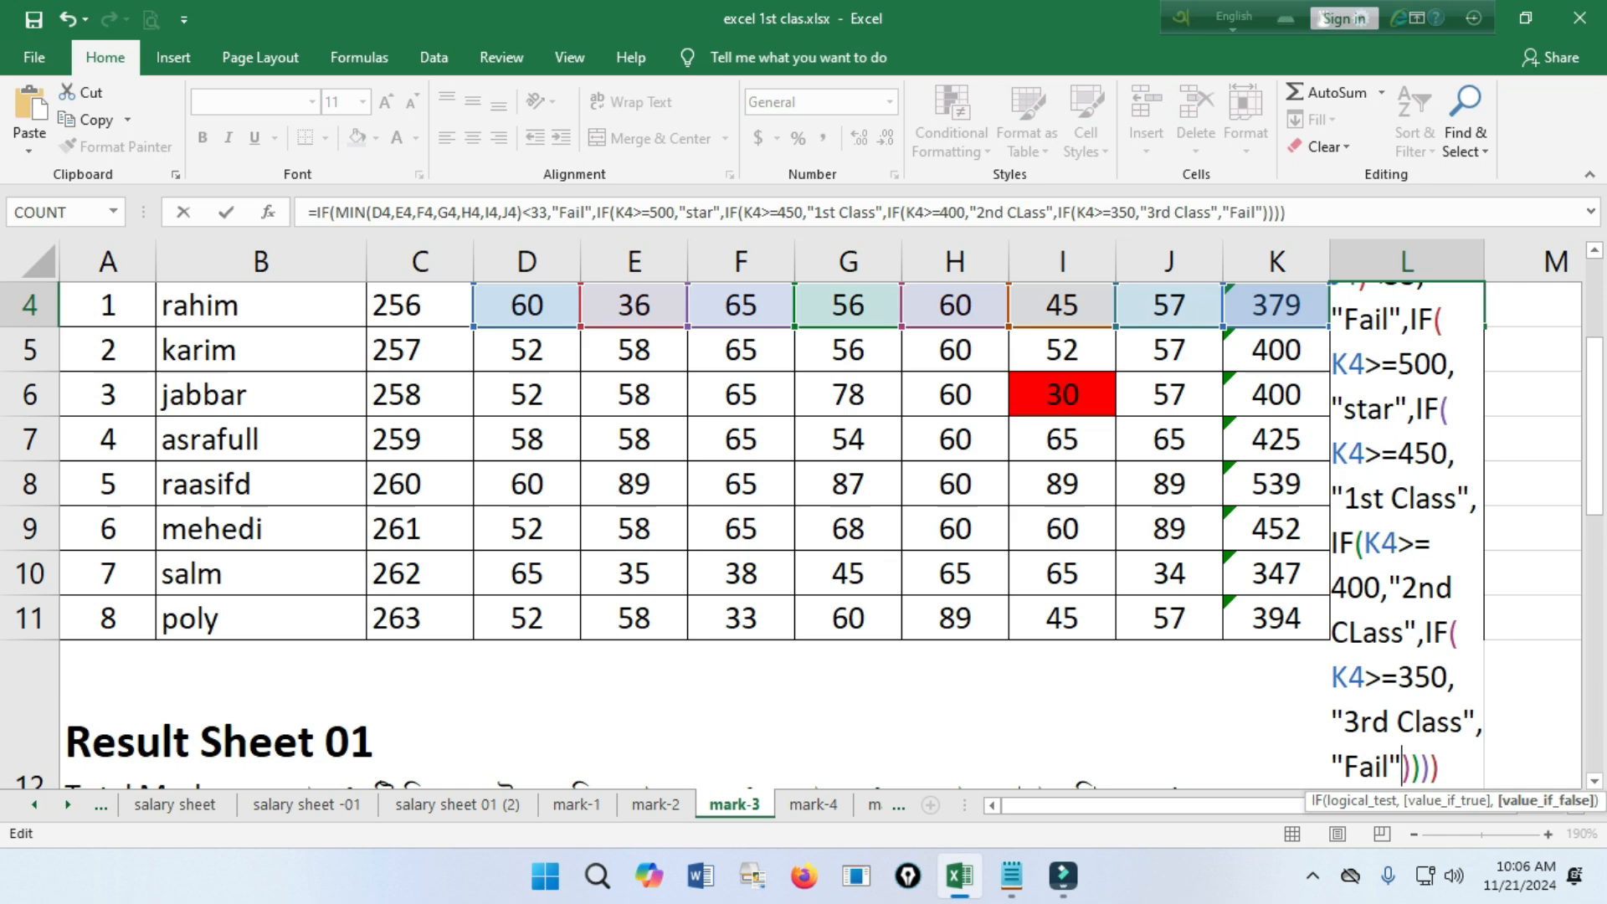
pyautogui.press('Return')
pyautogui.press('Return')
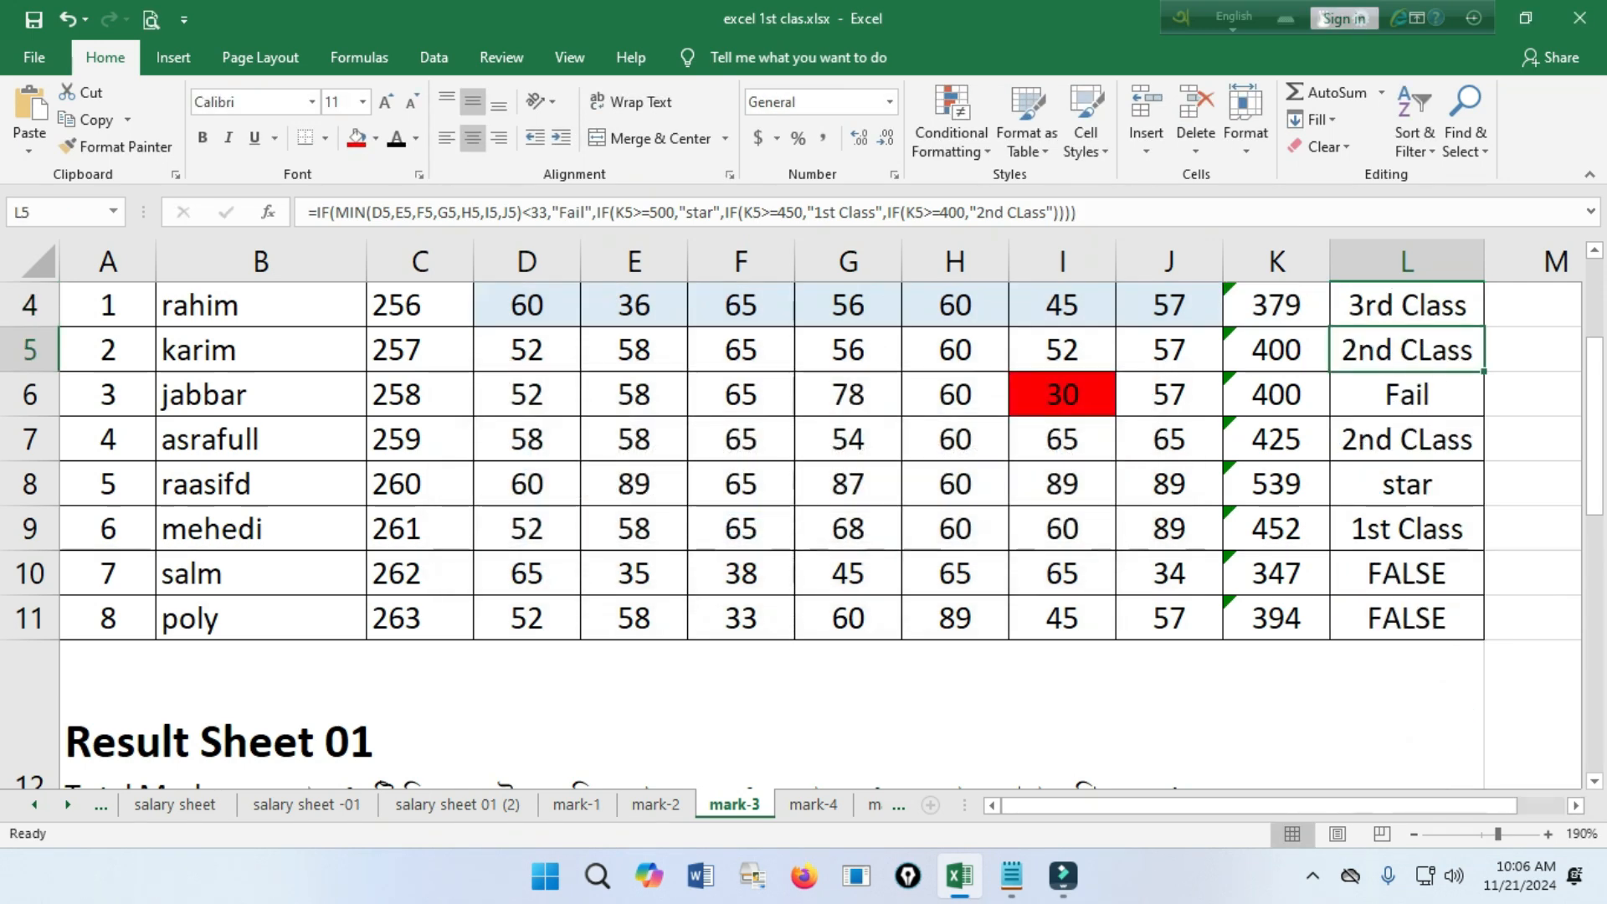
# Fill the completed L4 division formula down to L11 and review the Division column.
pyautogui.scroll(1, 820, 535)
pyautogui.click(1407, 518)
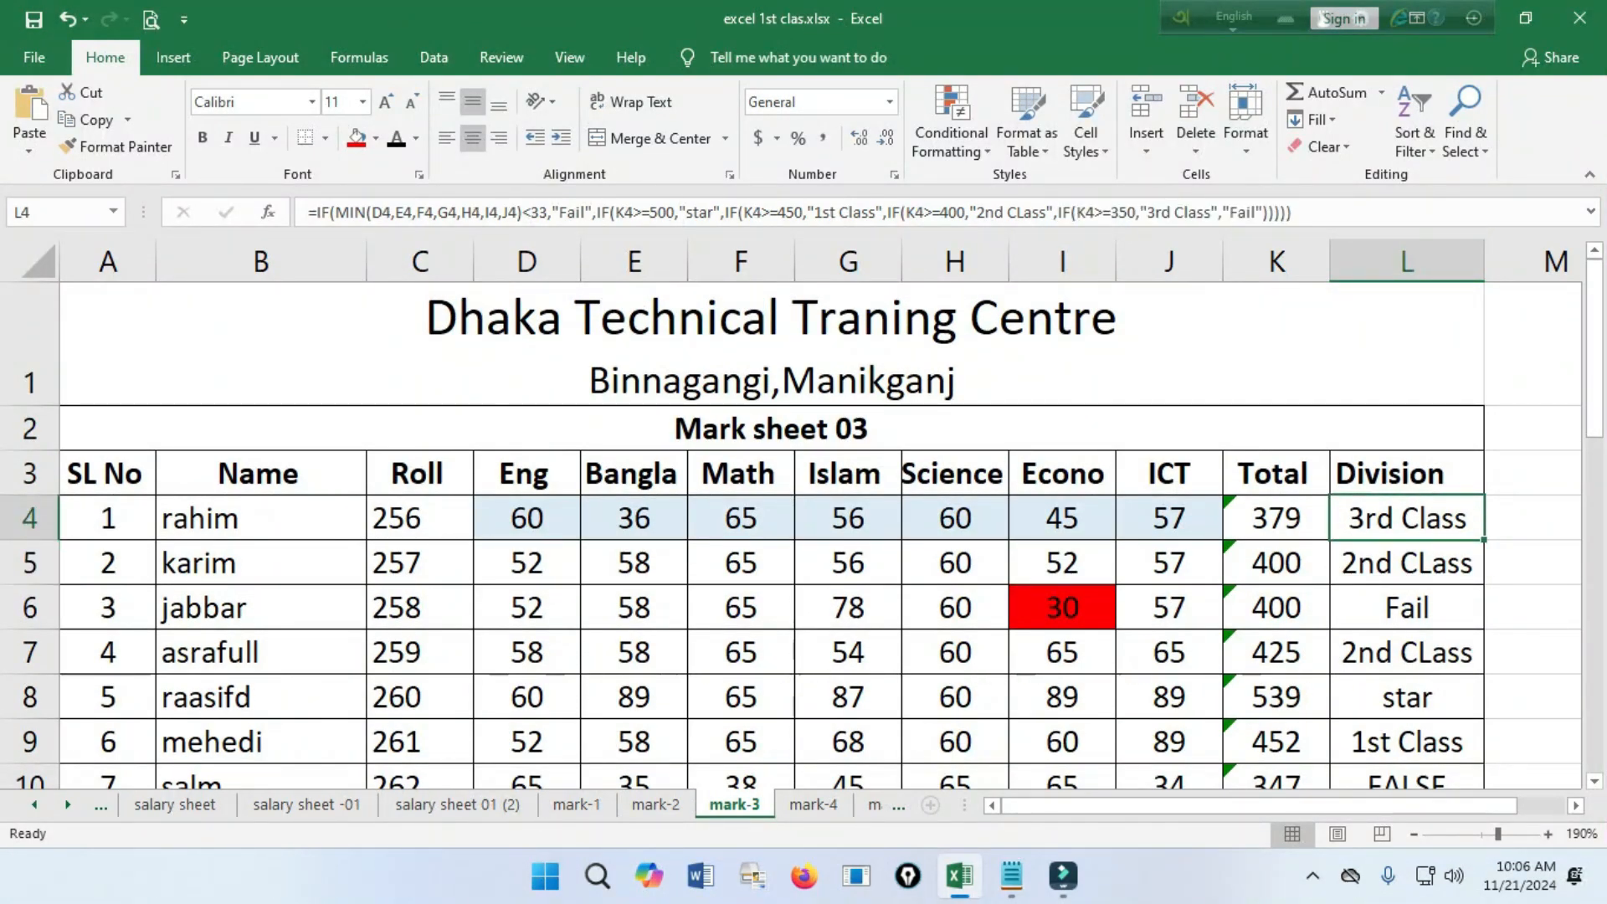
pyautogui.moveTo(1483, 539); pyautogui.dragTo(1423, 402)
pyautogui.scroll(2, 791, 536)
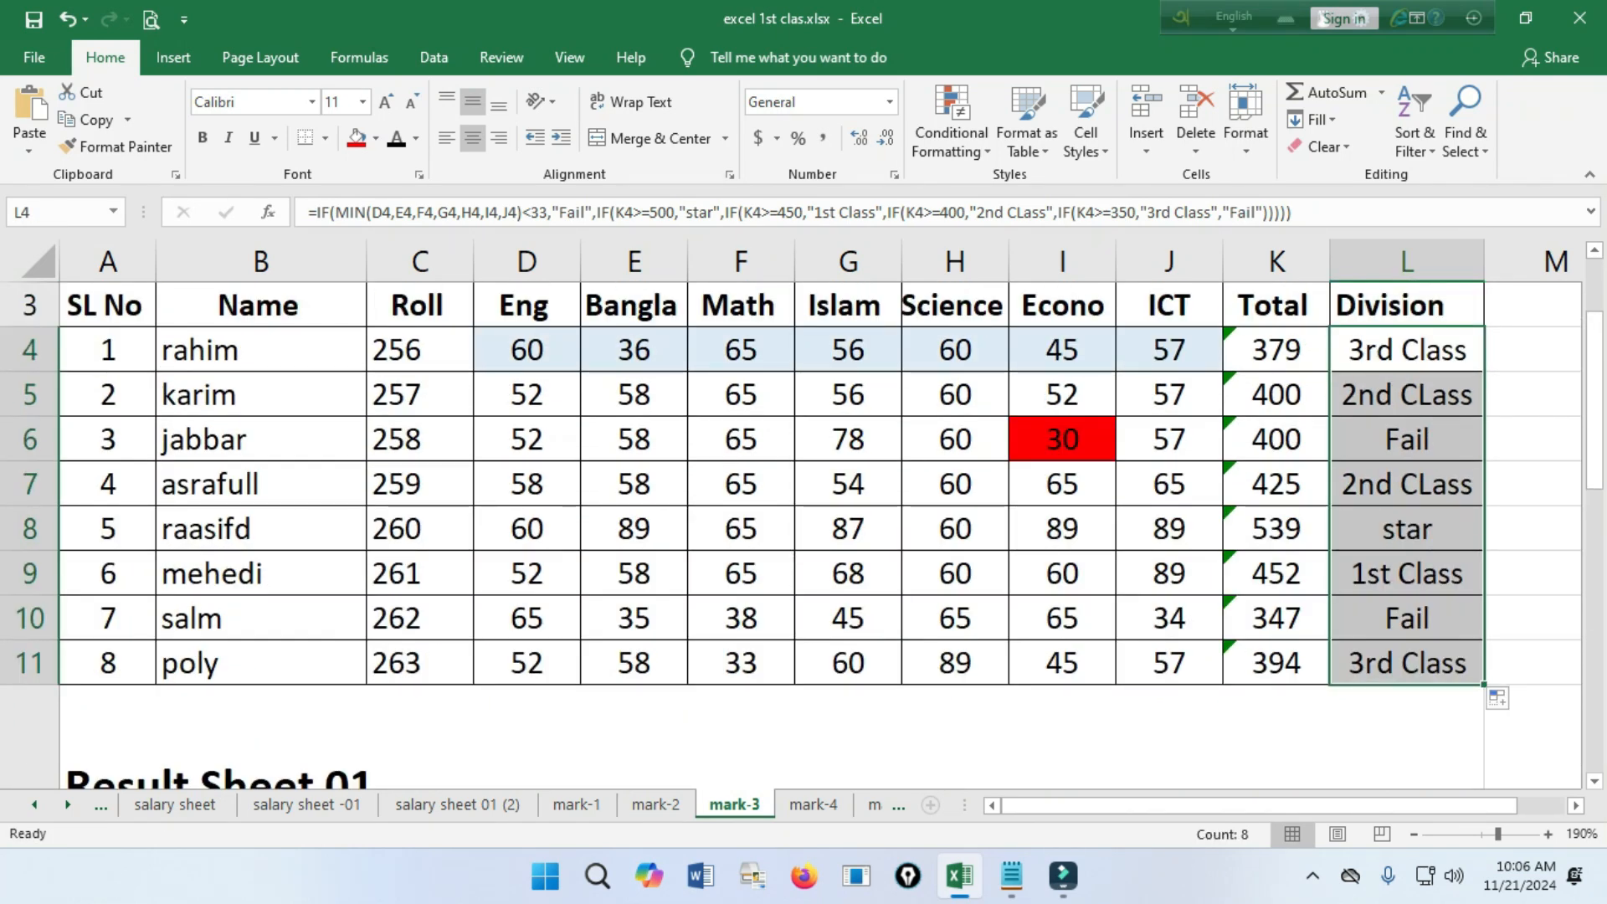
pyautogui.scroll(-1, 791, 535)
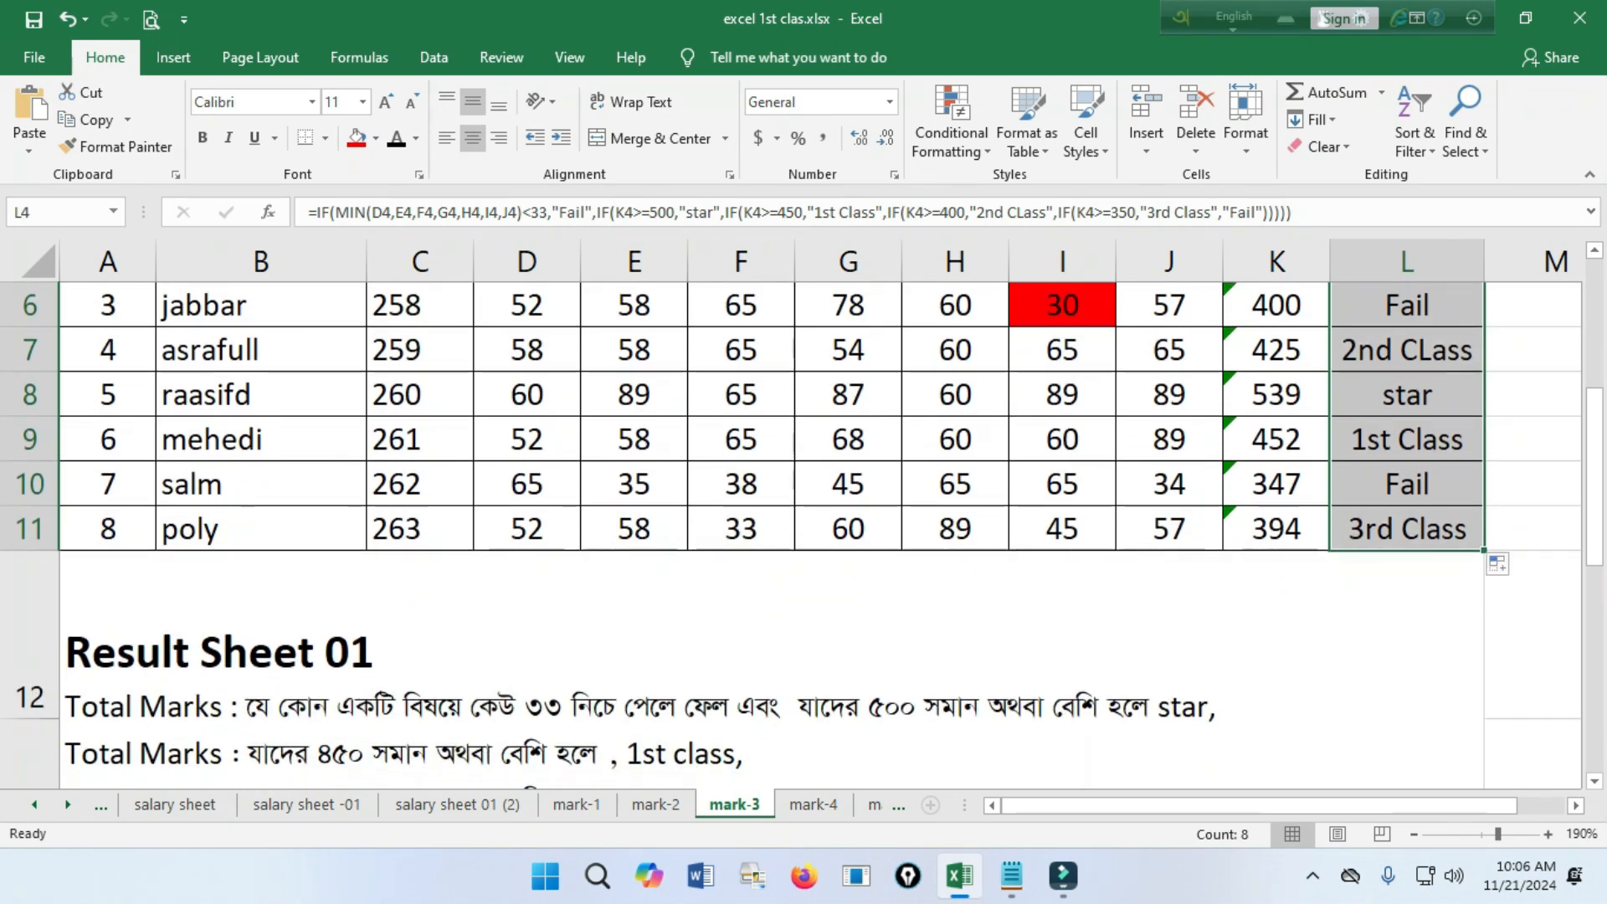
pyautogui.scroll(1, 791, 535)
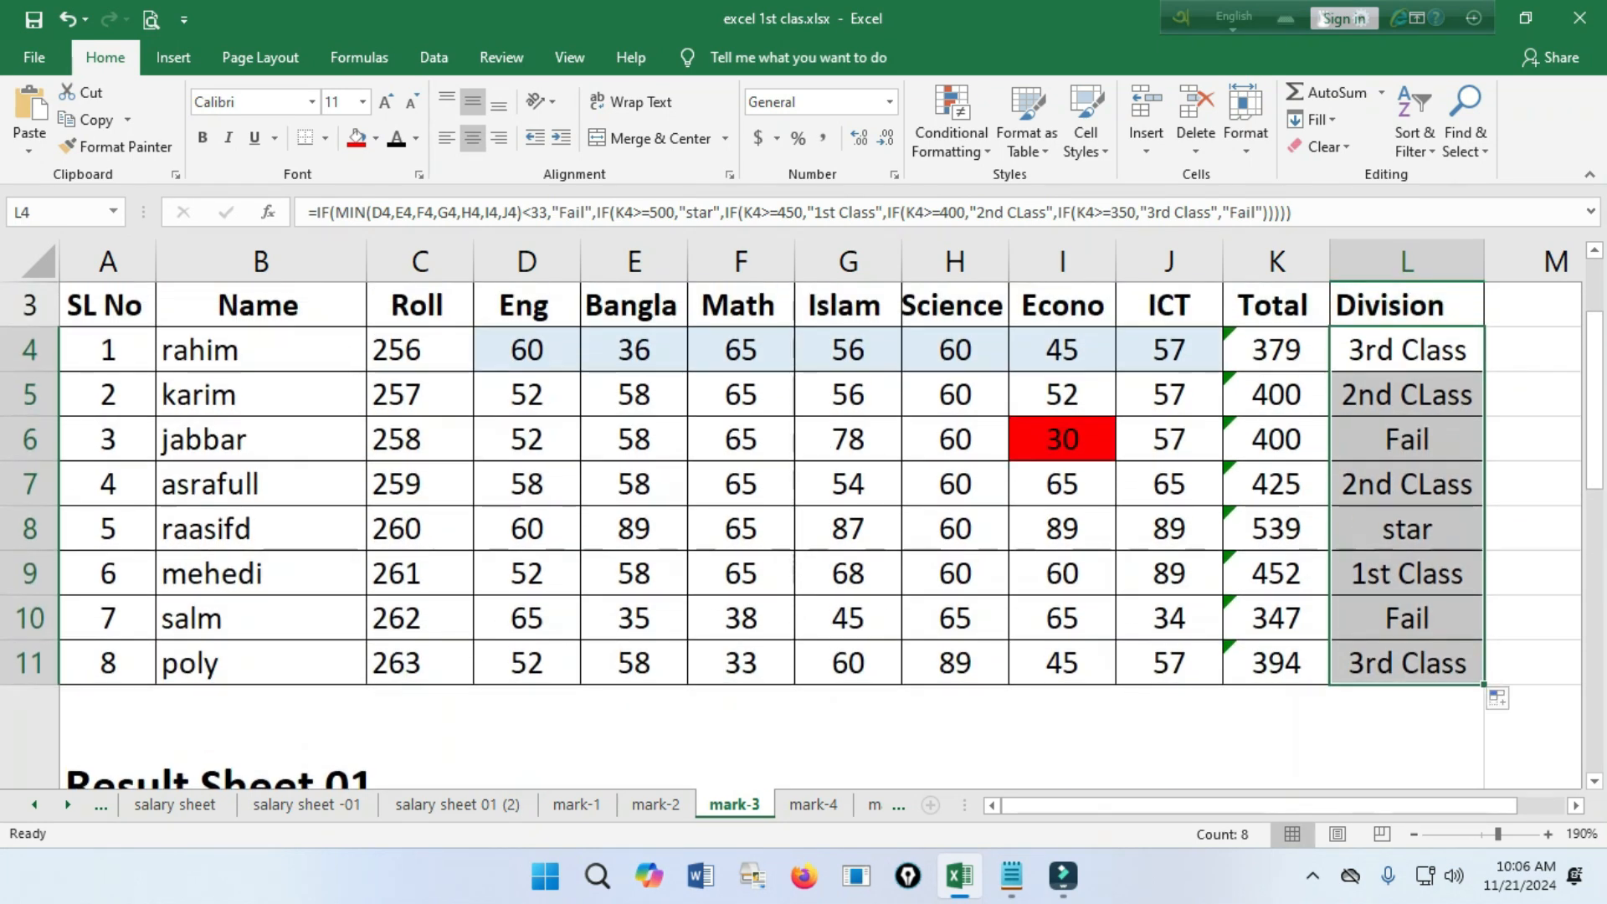
pyautogui.scroll(-1, 791, 536)
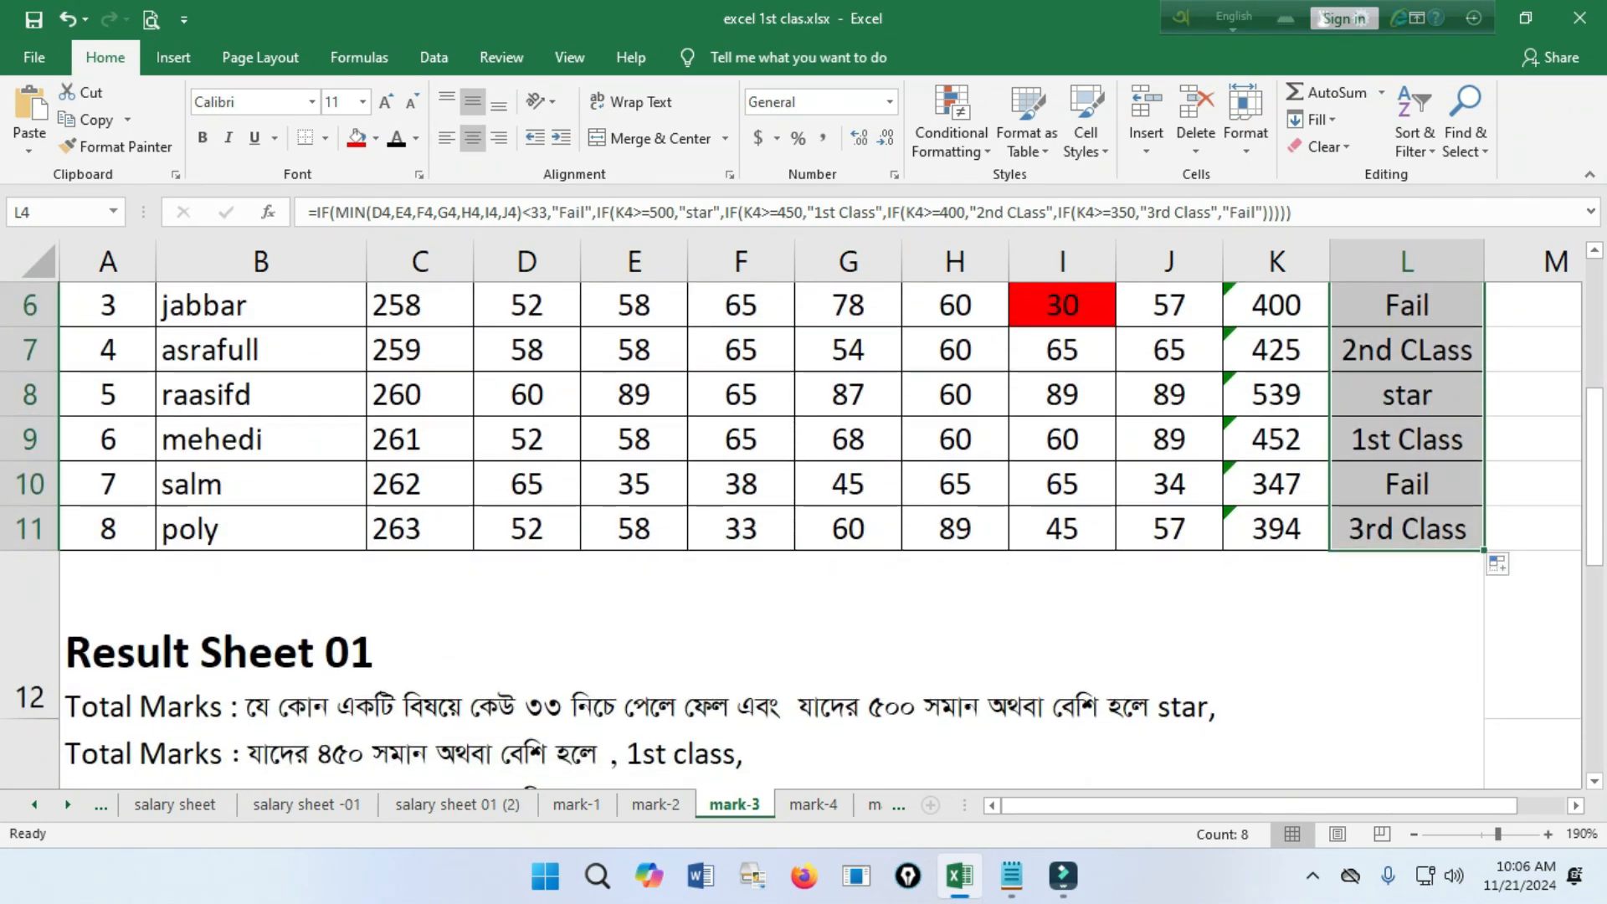
# Examine the subject marks and total in row 10 that determine the division in L10.
pyautogui.click(1407, 483)
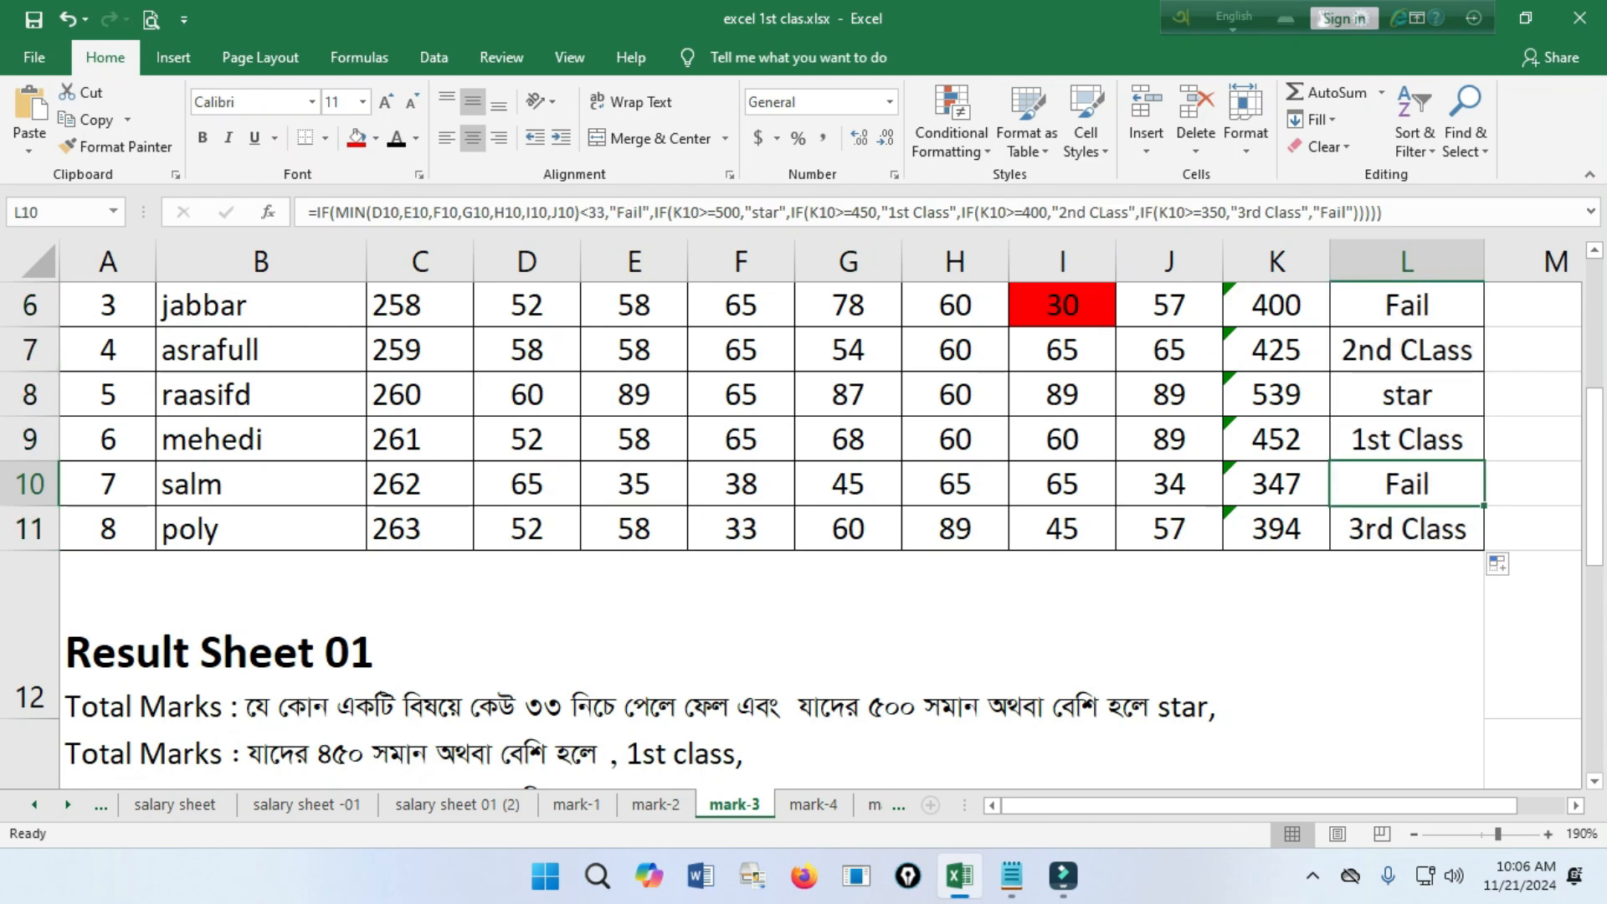
pyautogui.hotkey('shift', 'Left')
pyautogui.hotkey('shift', 'Left')
pyautogui.hotkey('shift', 'Left')
pyautogui.hotkey('shift', 'Left')
pyautogui.hotkey('shift', 'Left')
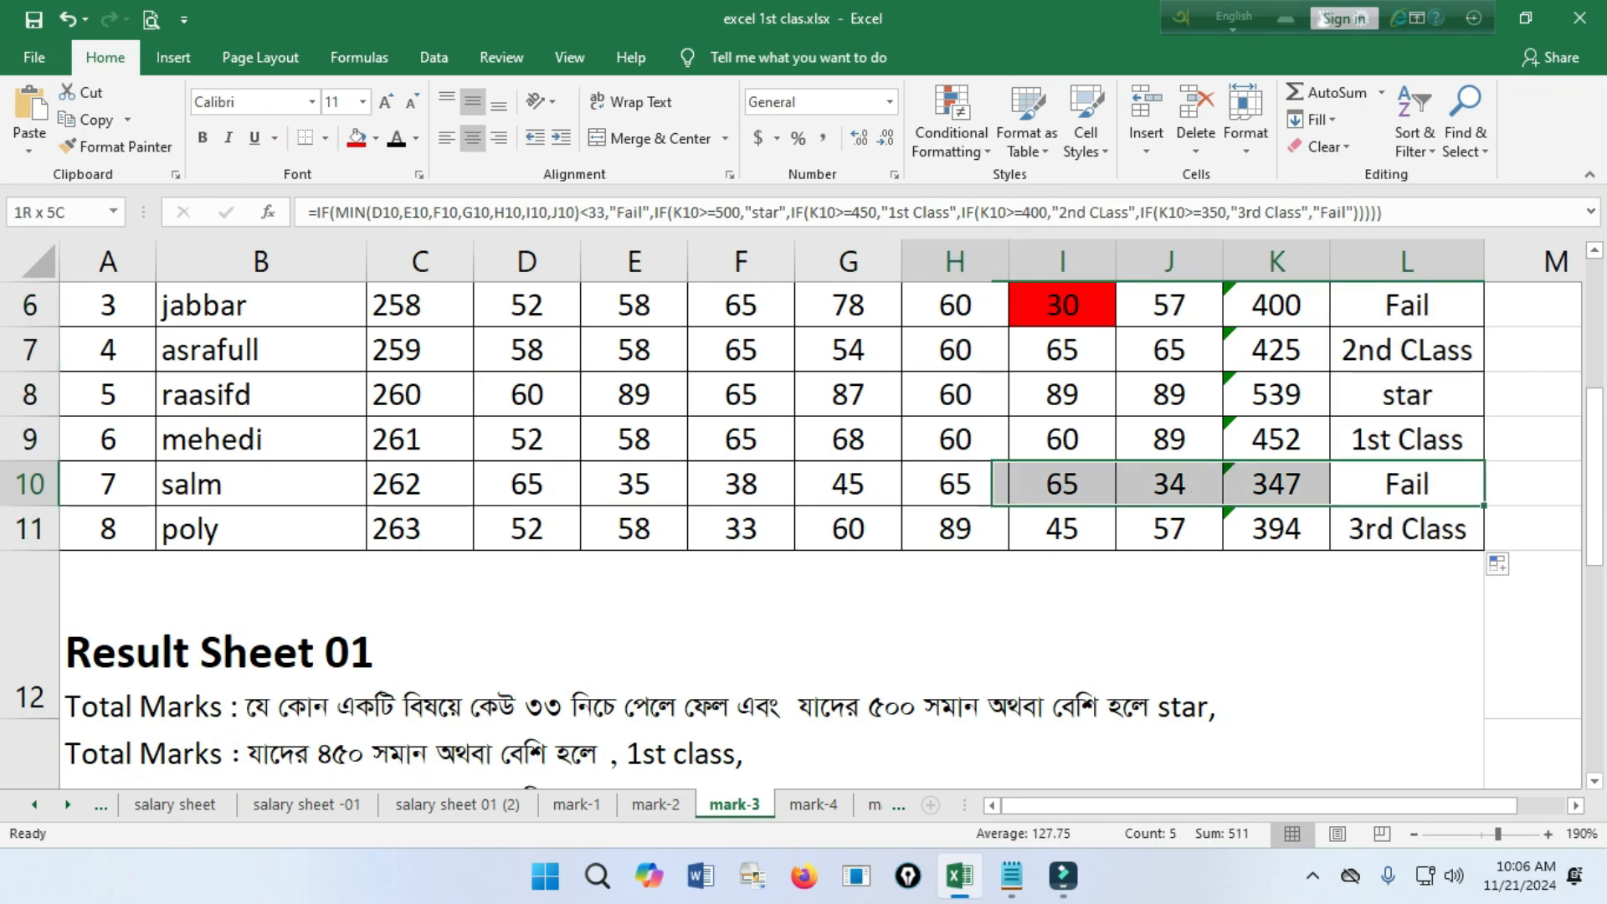
pyautogui.hotkey('shift', 'Left')
pyautogui.hotkey('shift', 'Left')
pyautogui.hotkey('shift', 'Left')
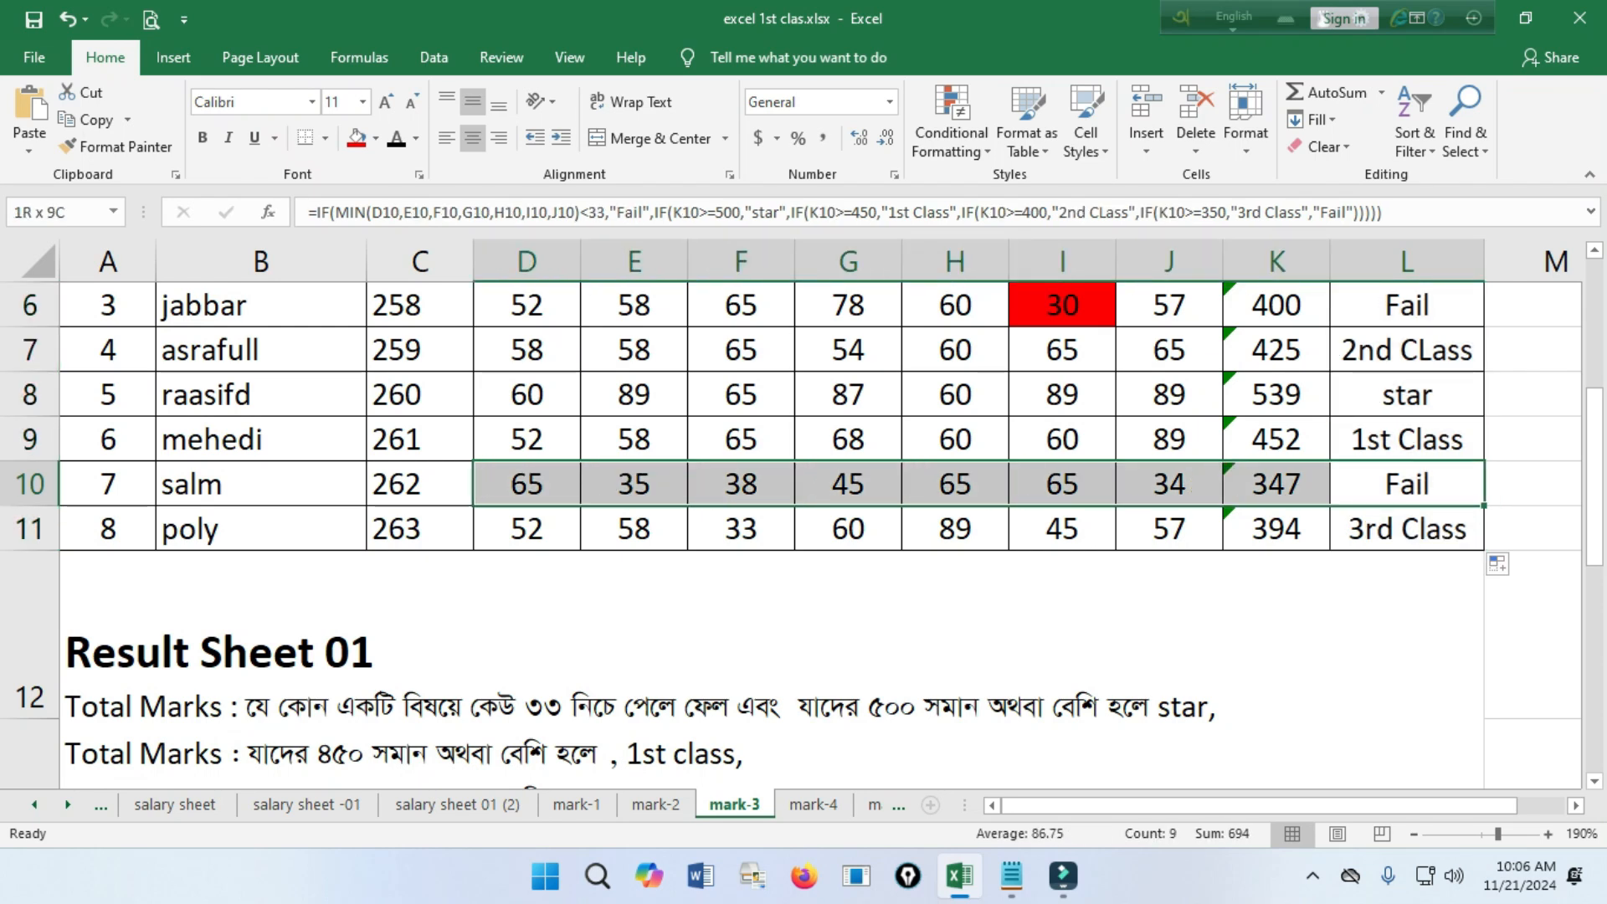
pyautogui.hotkey('shift', 'Right')
pyautogui.hotkey('shift', 'Right')
pyautogui.hotkey('shift', 'Right')
pyautogui.hotkey('shift', 'Right')
pyautogui.hotkey('shift', 'Right')
pyautogui.hotkey('shift', 'Right')
pyautogui.hotkey('shift', 'Right')
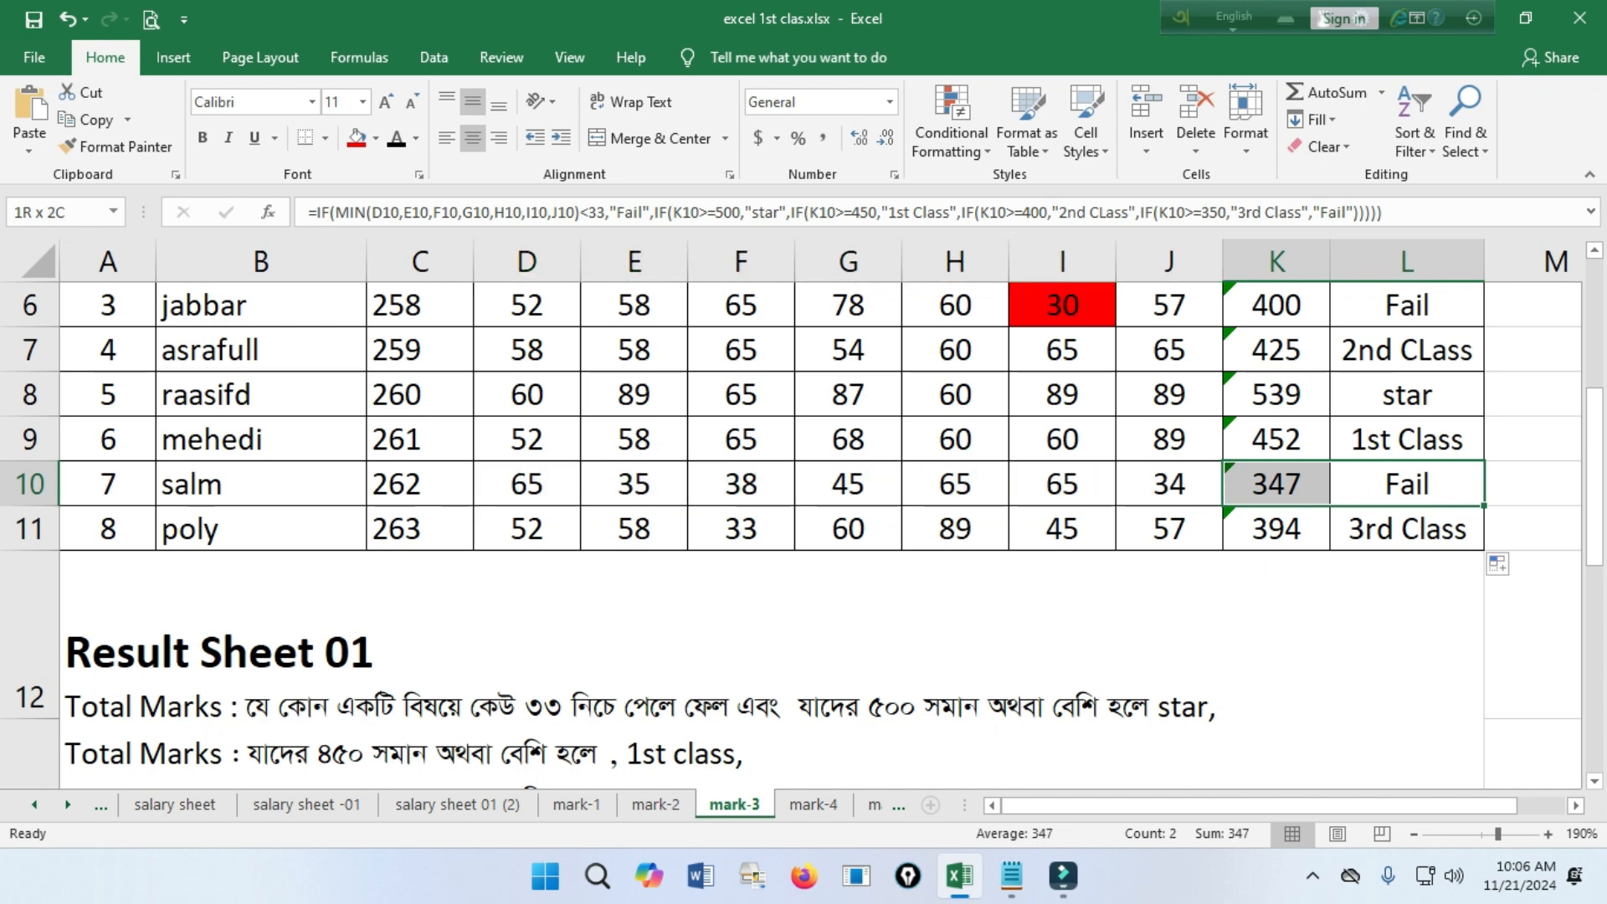
pyautogui.press('Left')
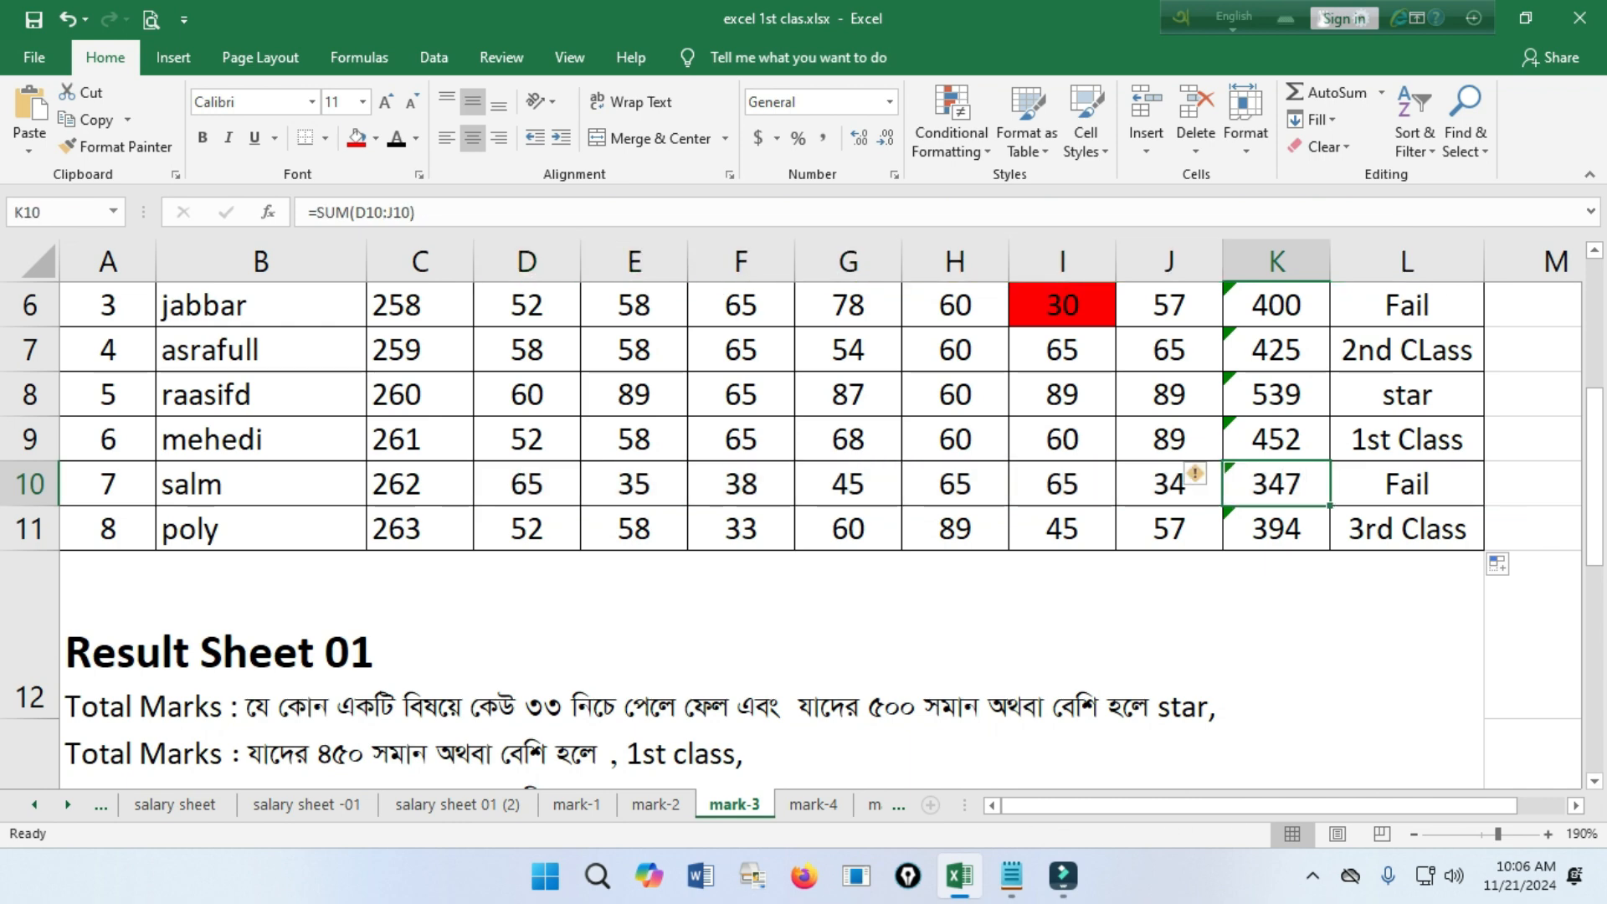
# Compare the Result Sheet 01 criteria with the divisions in L10 and L8.
pyautogui.scroll(-2, 791, 503)
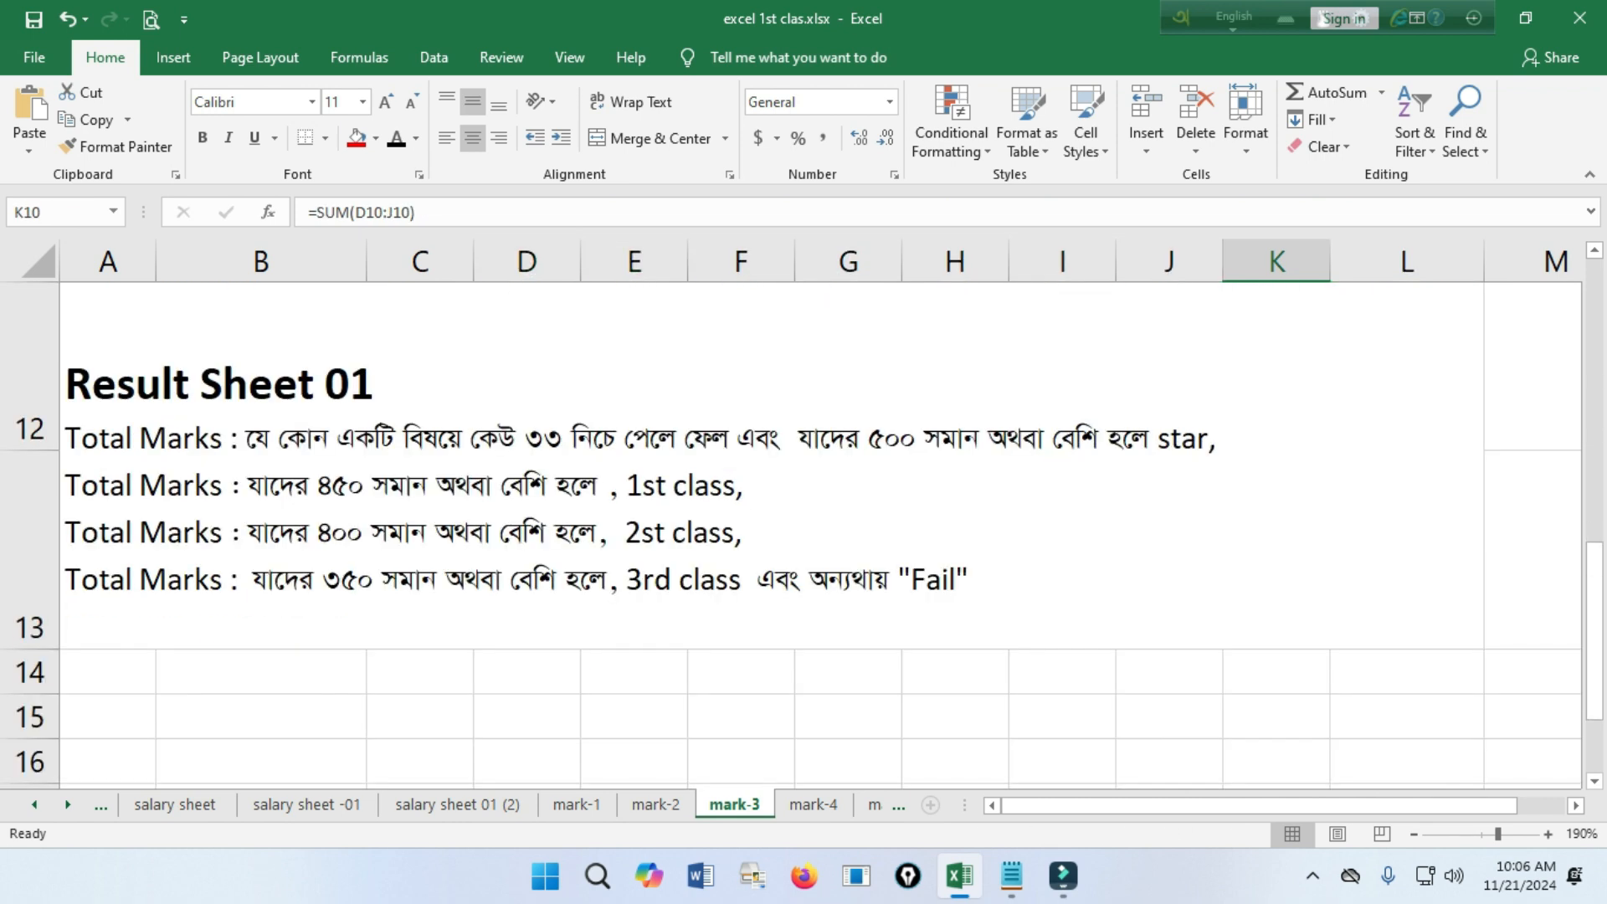
pyautogui.click(772, 465)
pyautogui.press('F2')
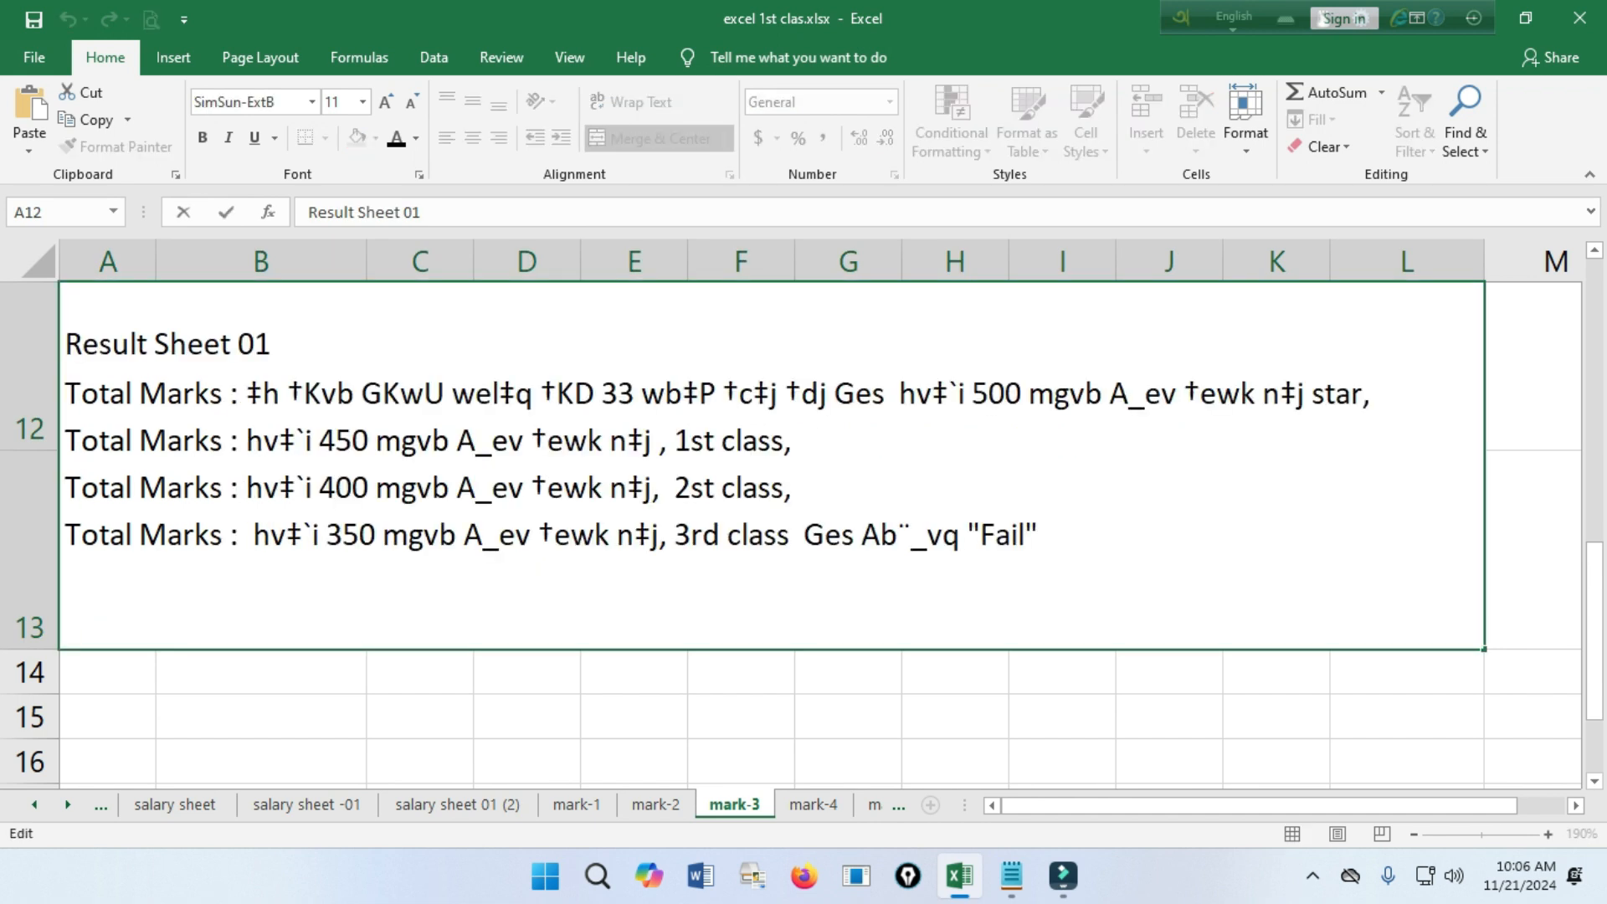
pyautogui.doubleClick(261, 672)
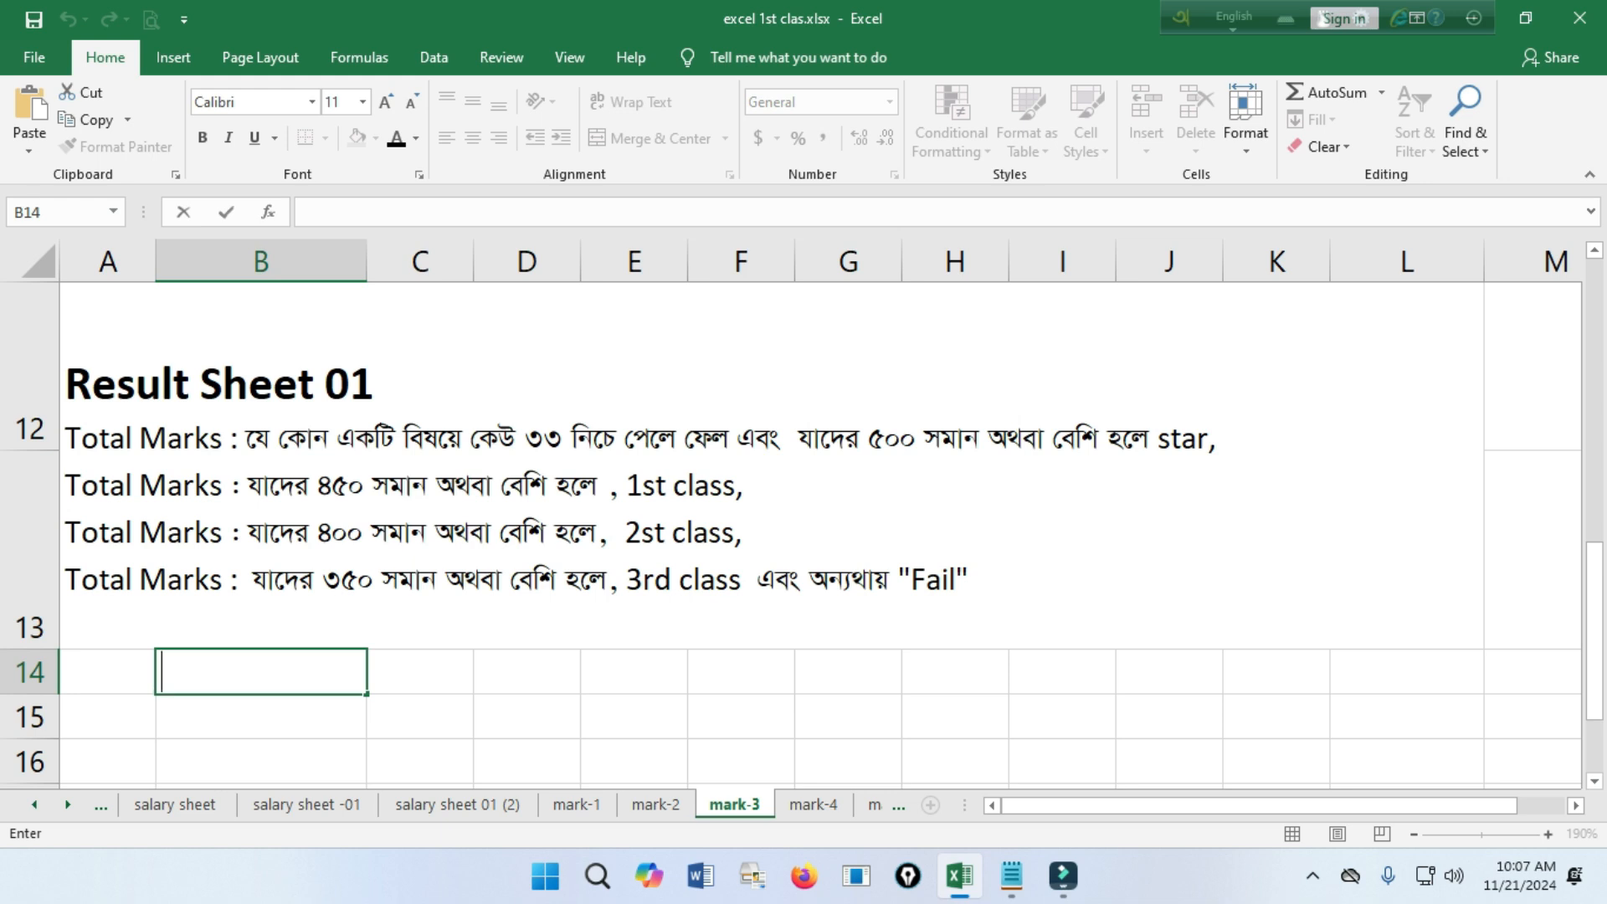
pyautogui.scroll(2, 803, 536)
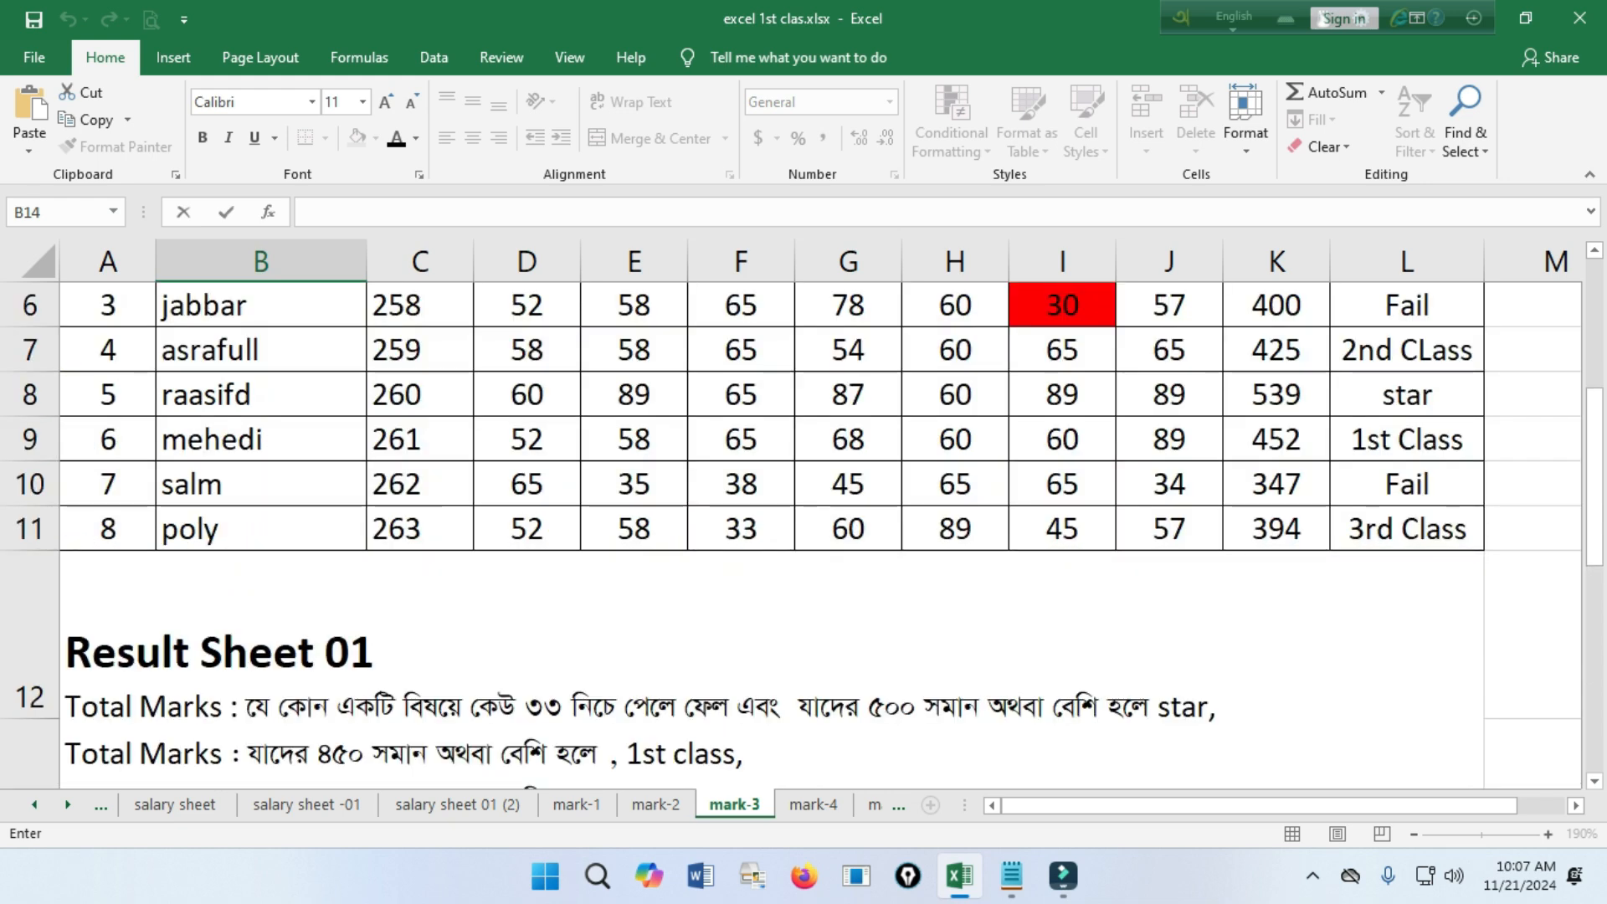
pyautogui.click(1406, 483)
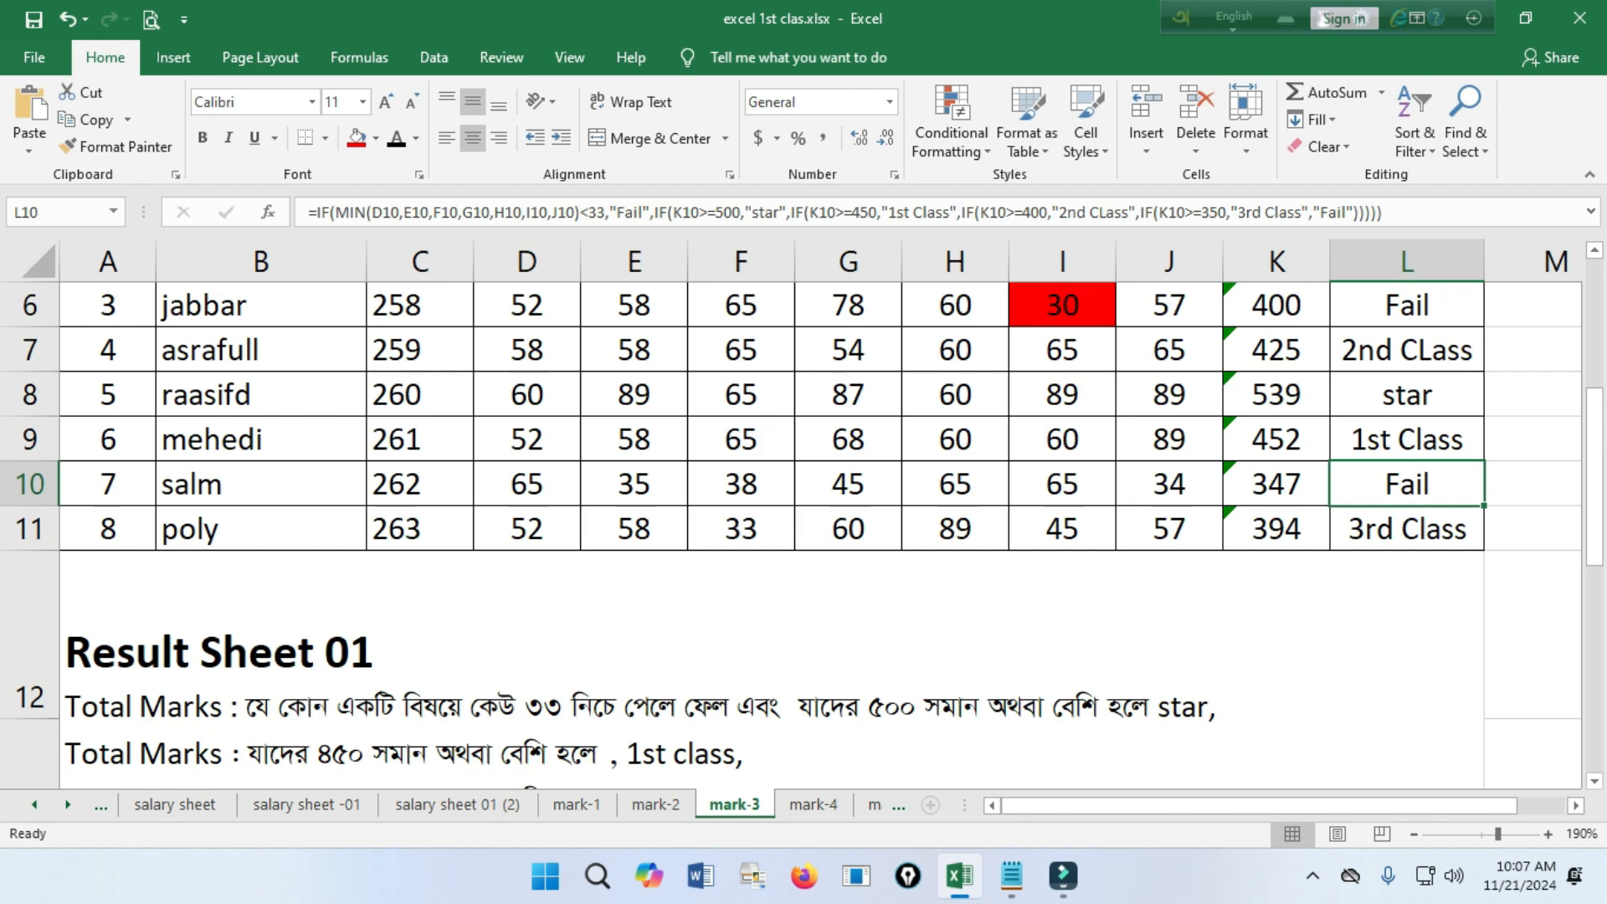
pyautogui.scroll(1, 804, 536)
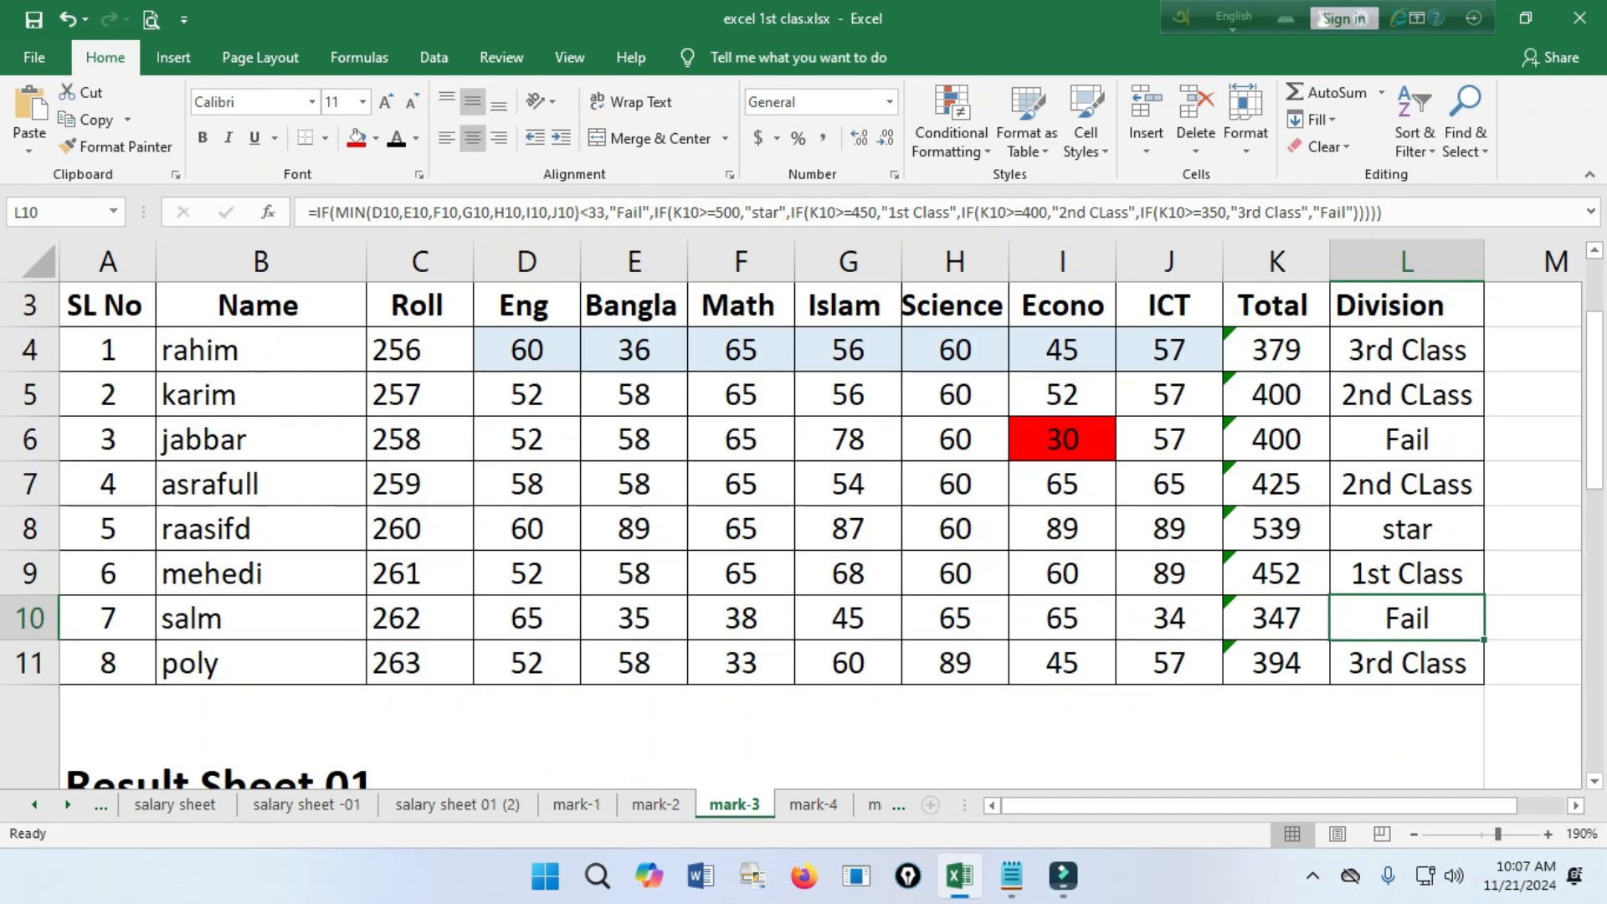
pyautogui.click(1407, 529)
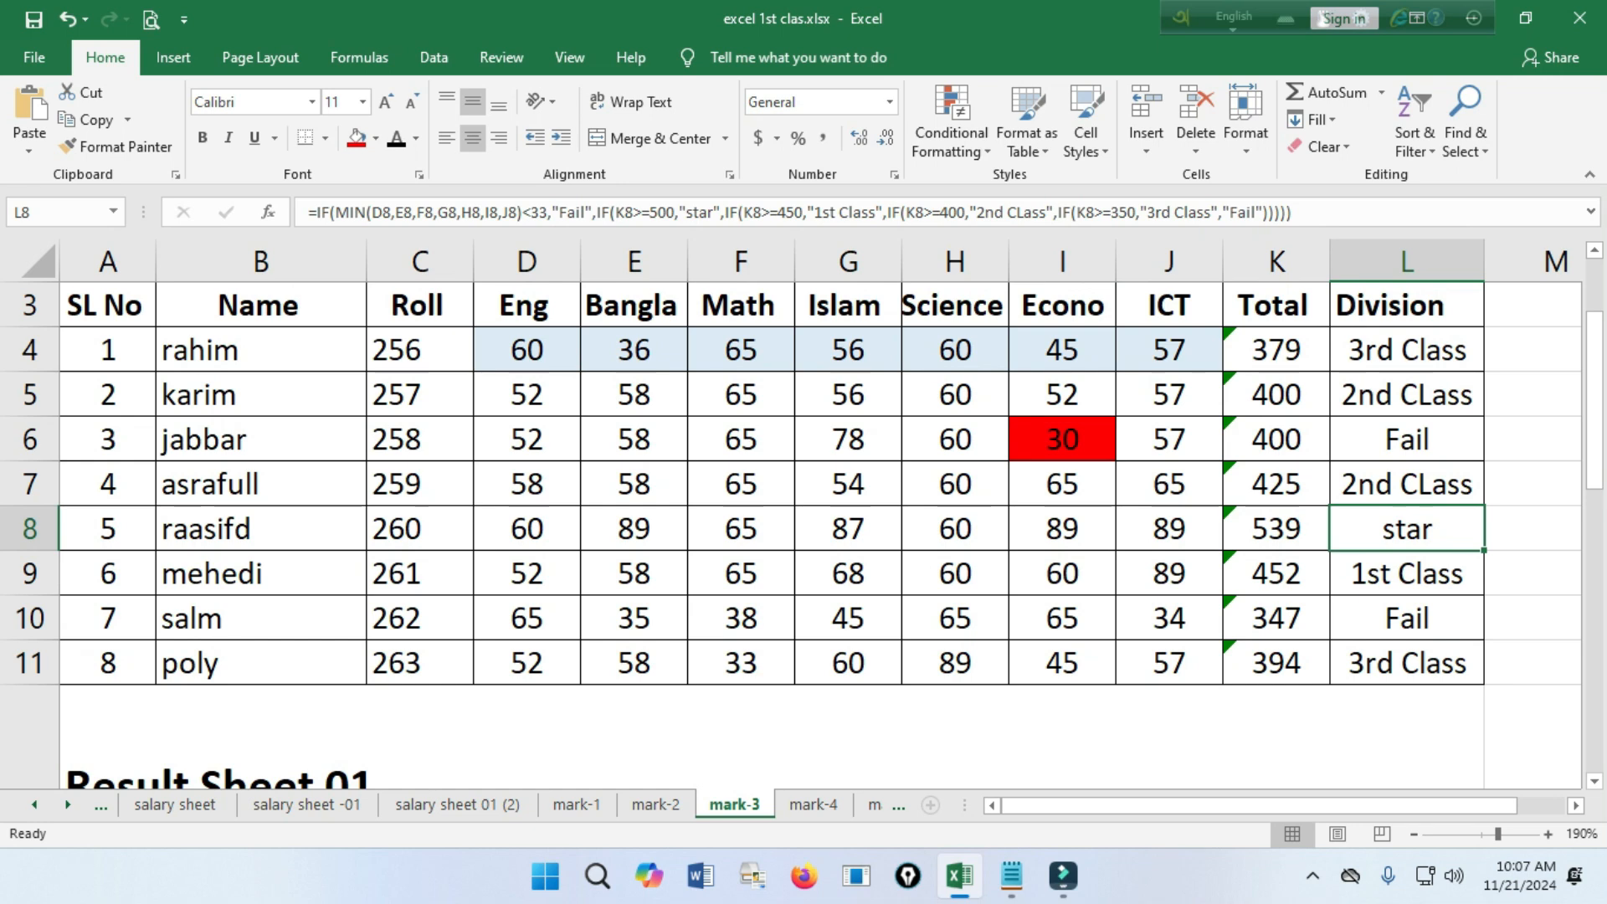
pyautogui.scroll(-1, 803, 535)
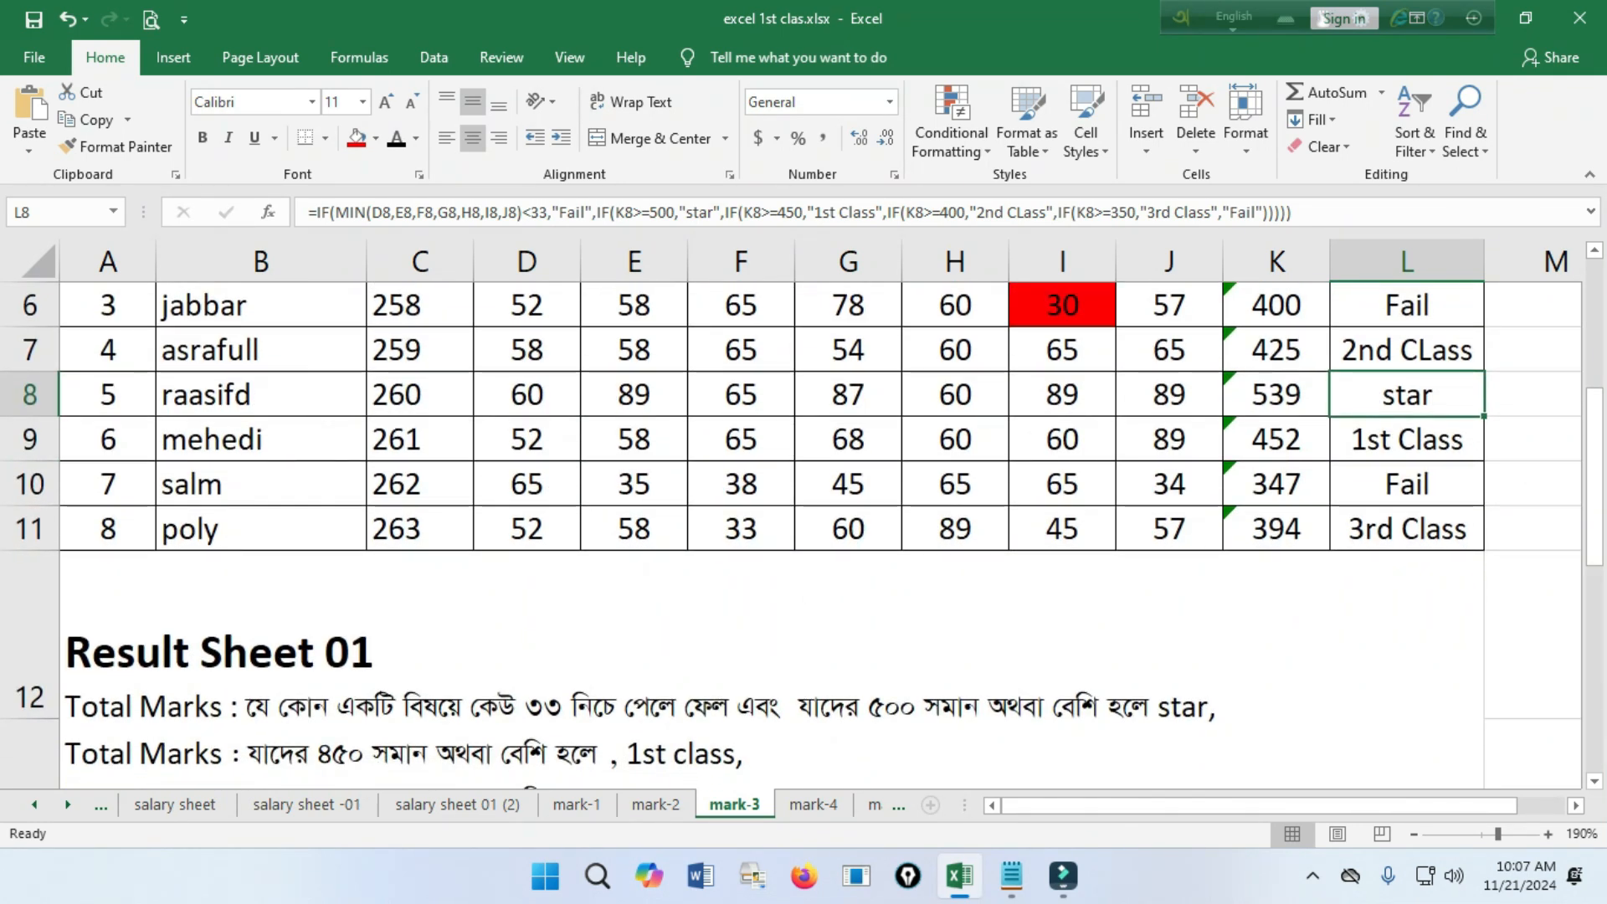
# Open the screen annotation tool, move its toolbar clear of the mark data, and choose the rectangle shape.
pyautogui.click(908, 876)
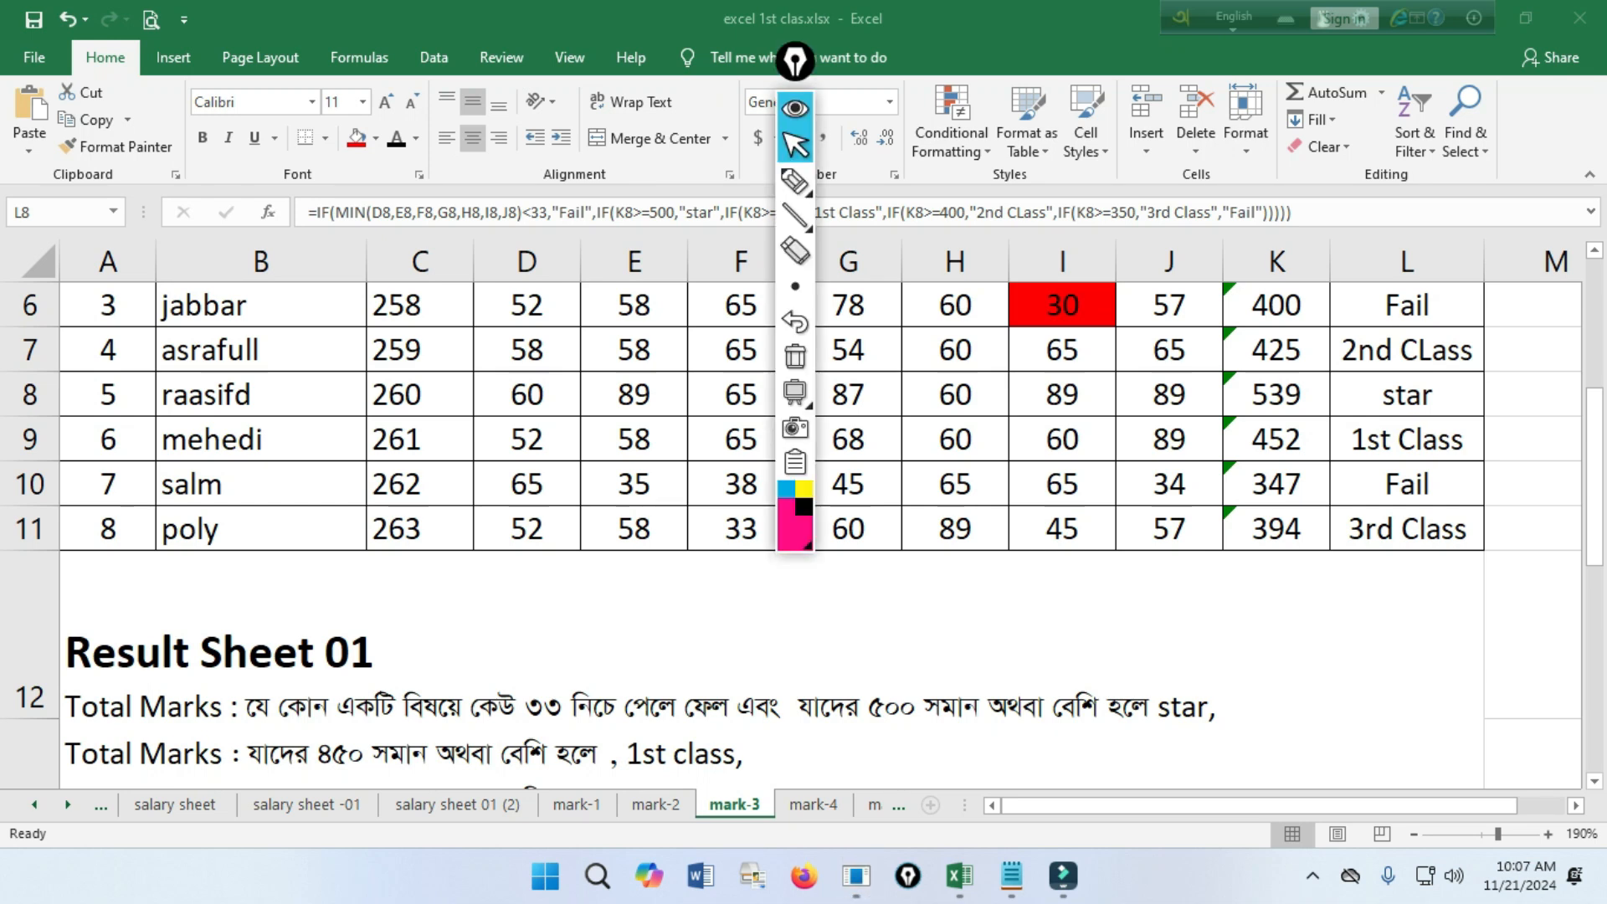
pyautogui.moveTo(795, 61); pyautogui.dragTo(1561, 165)
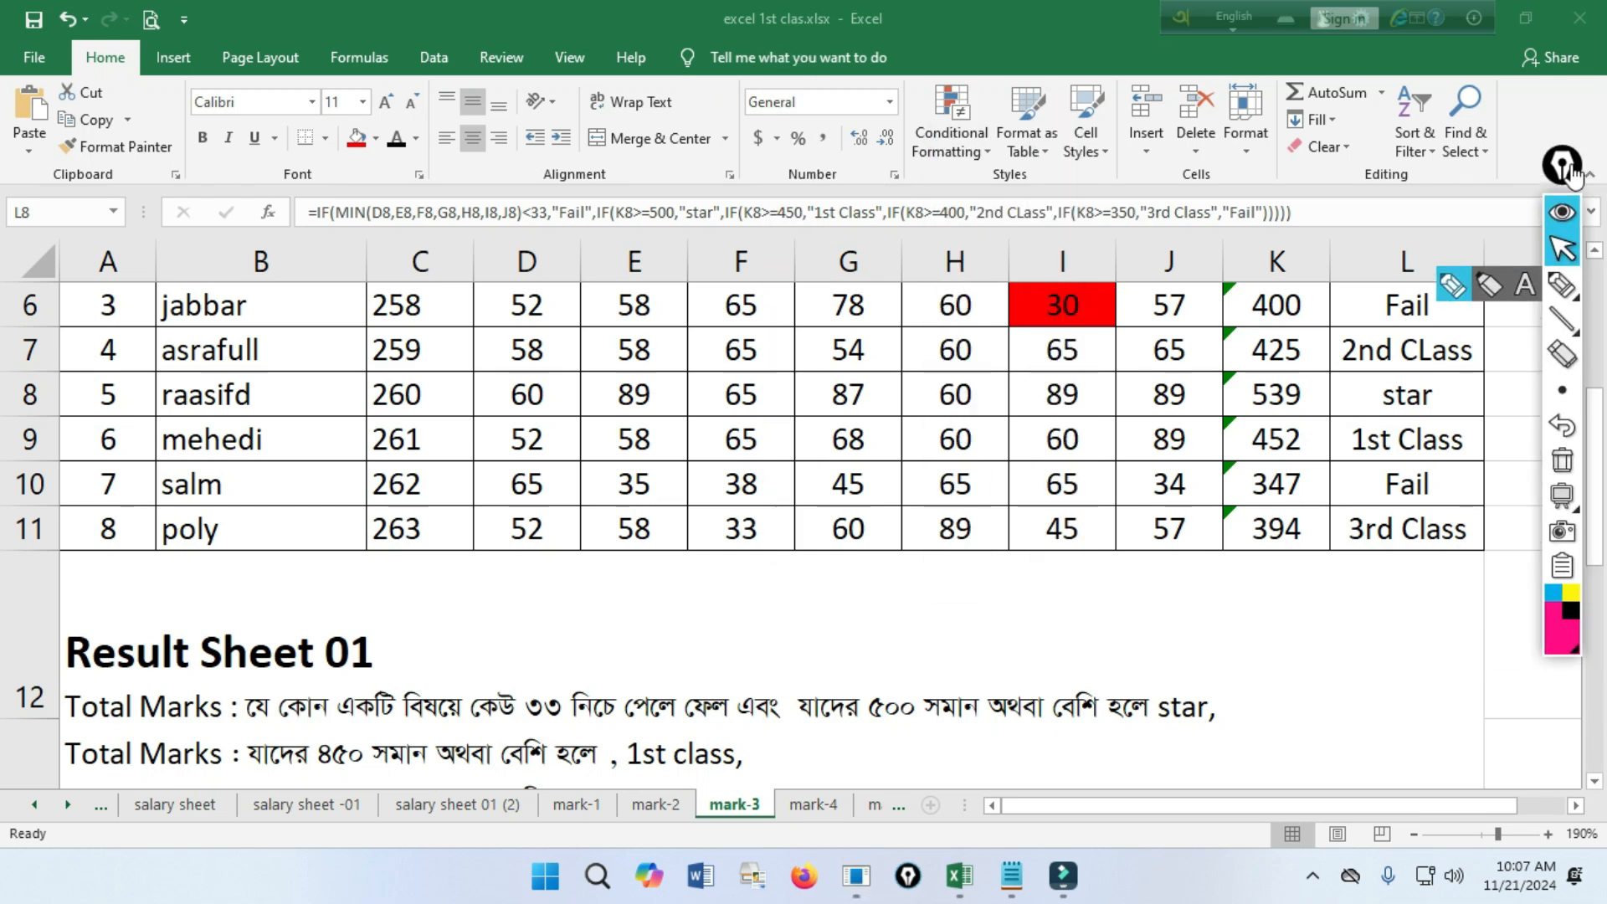
pyautogui.moveTo(1561, 319)
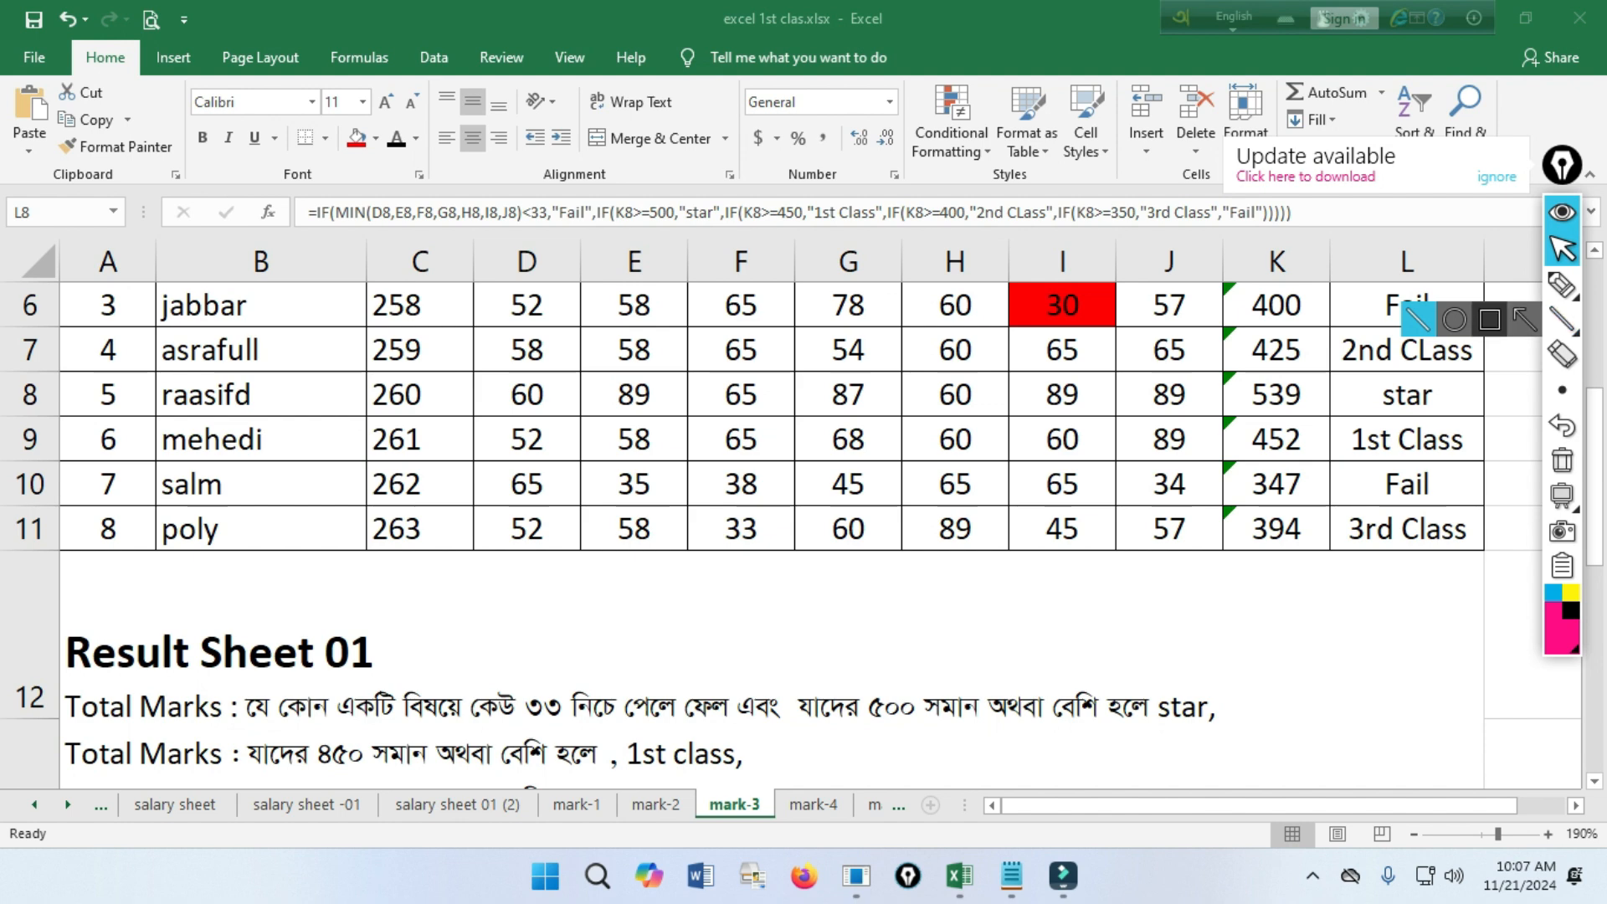
pyautogui.click(1490, 318)
# Draw rectangles around the 500-or-more star criterion, the division in L8, and the total in K8.
pyautogui.moveTo(791, 674)
pyautogui.mouseDown()
pyautogui.moveTo(926, 742)
pyautogui.moveTo(1285, 739)
pyautogui.moveTo(1240, 738)
pyautogui.mouseUp()
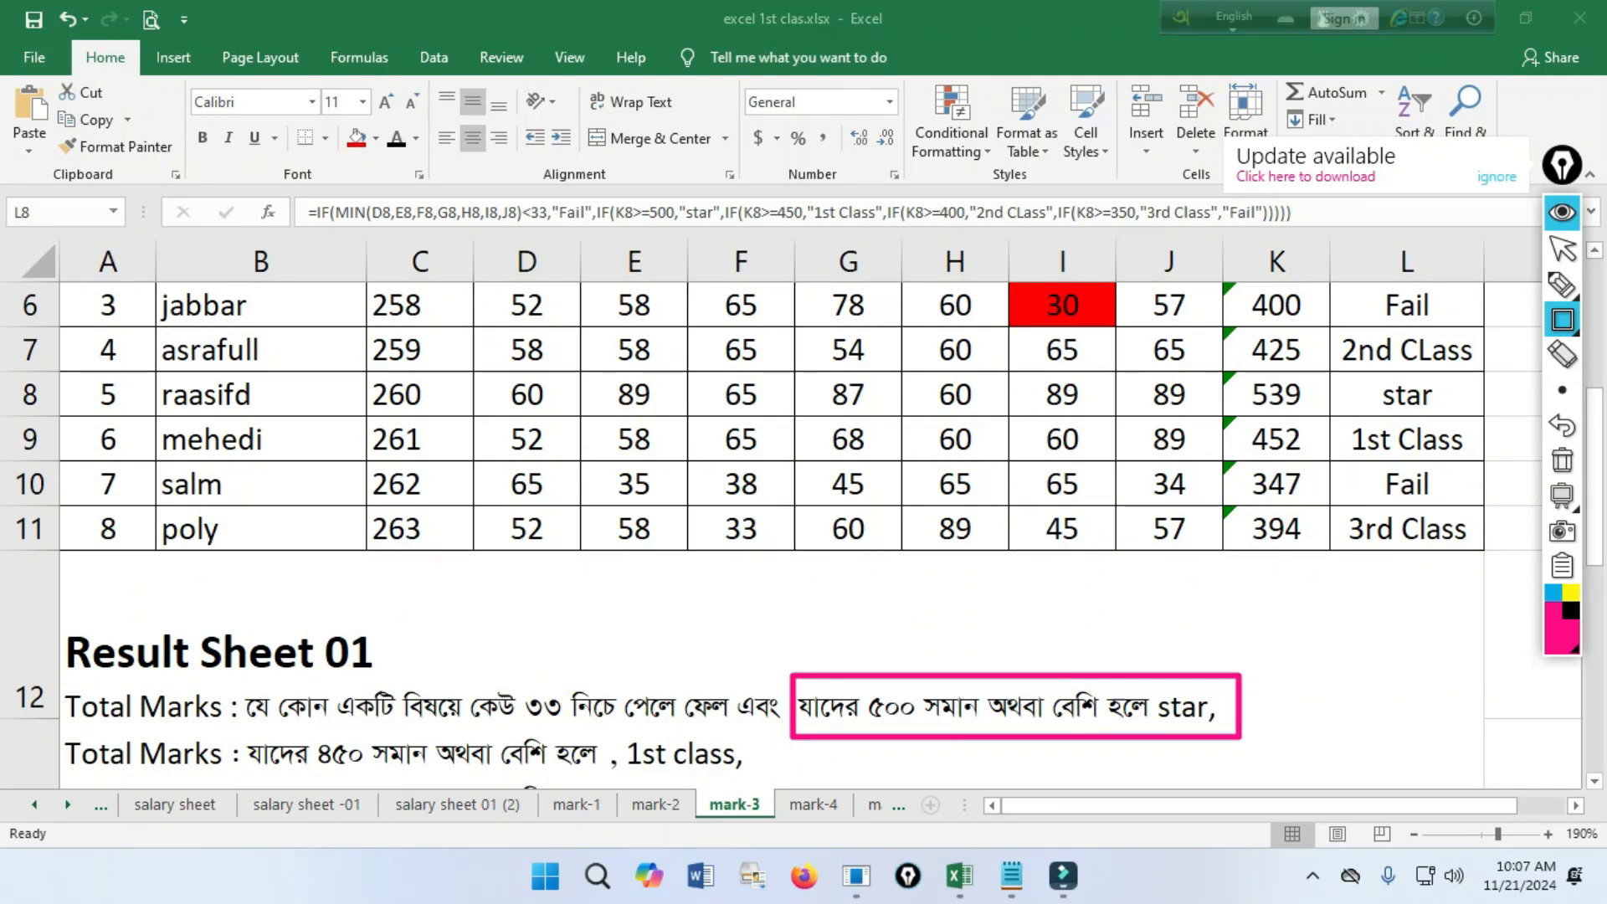
pyautogui.moveTo(1328, 374); pyautogui.dragTo(1460, 415)
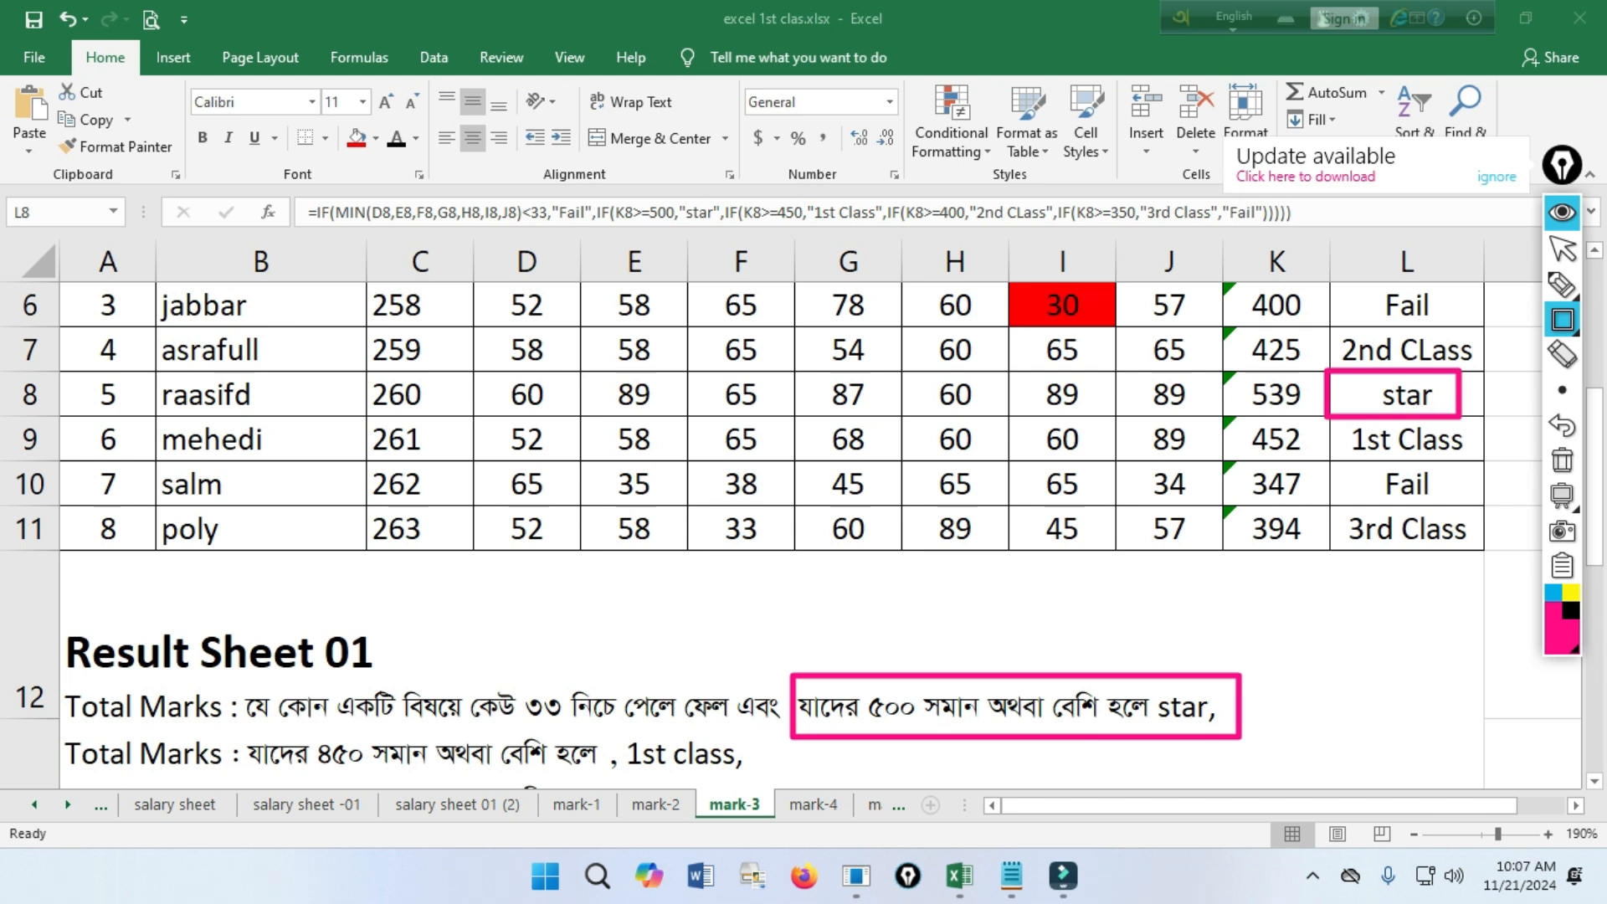
pyautogui.moveTo(1218, 372); pyautogui.dragTo(1318, 416)
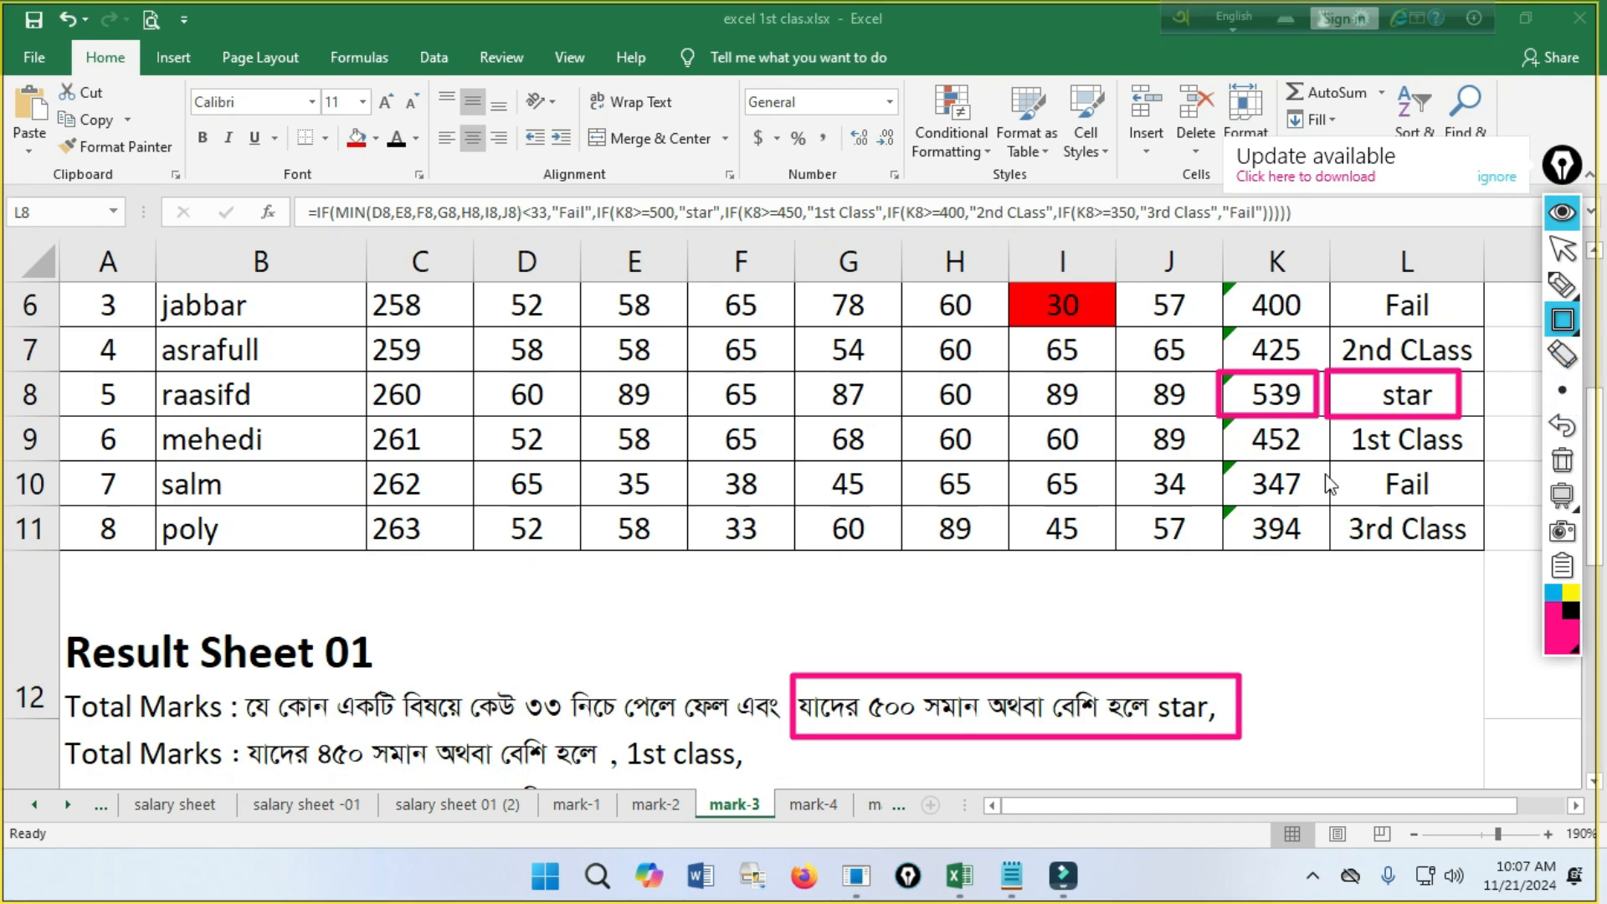
# Erase the rectangles around K8, L8 and the star criterion, and reselect the rectangle shape.
pyautogui.click(1561, 354)
pyautogui.moveTo(1470, 344); pyautogui.dragTo(1176, 525)
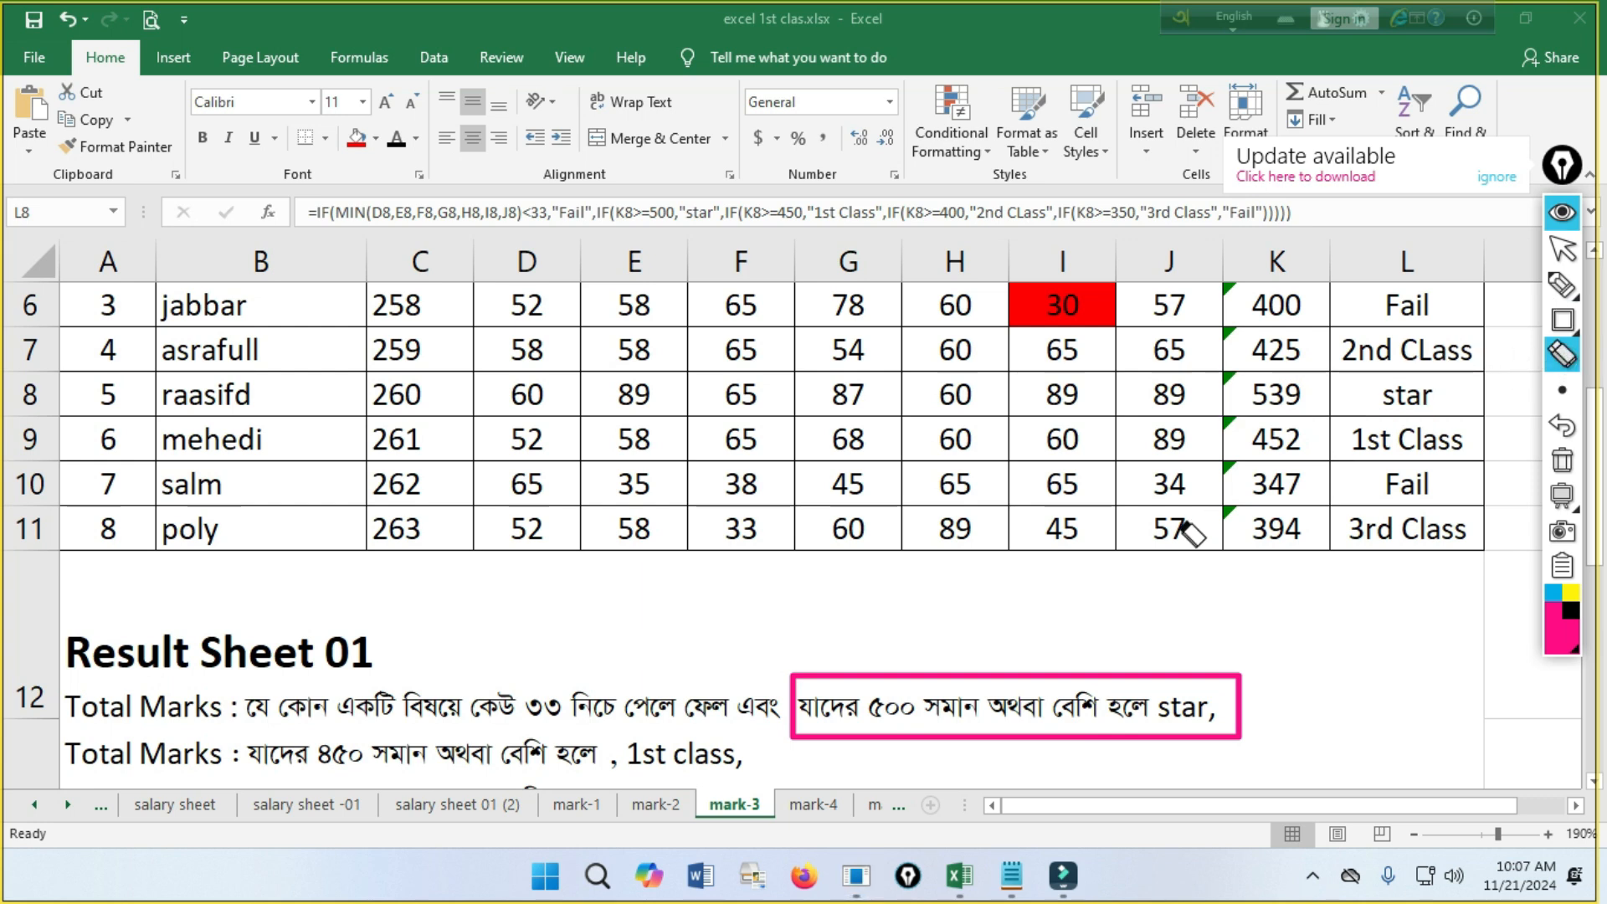
pyautogui.moveTo(1209, 639); pyautogui.dragTo(1112, 757)
pyautogui.click(1561, 320)
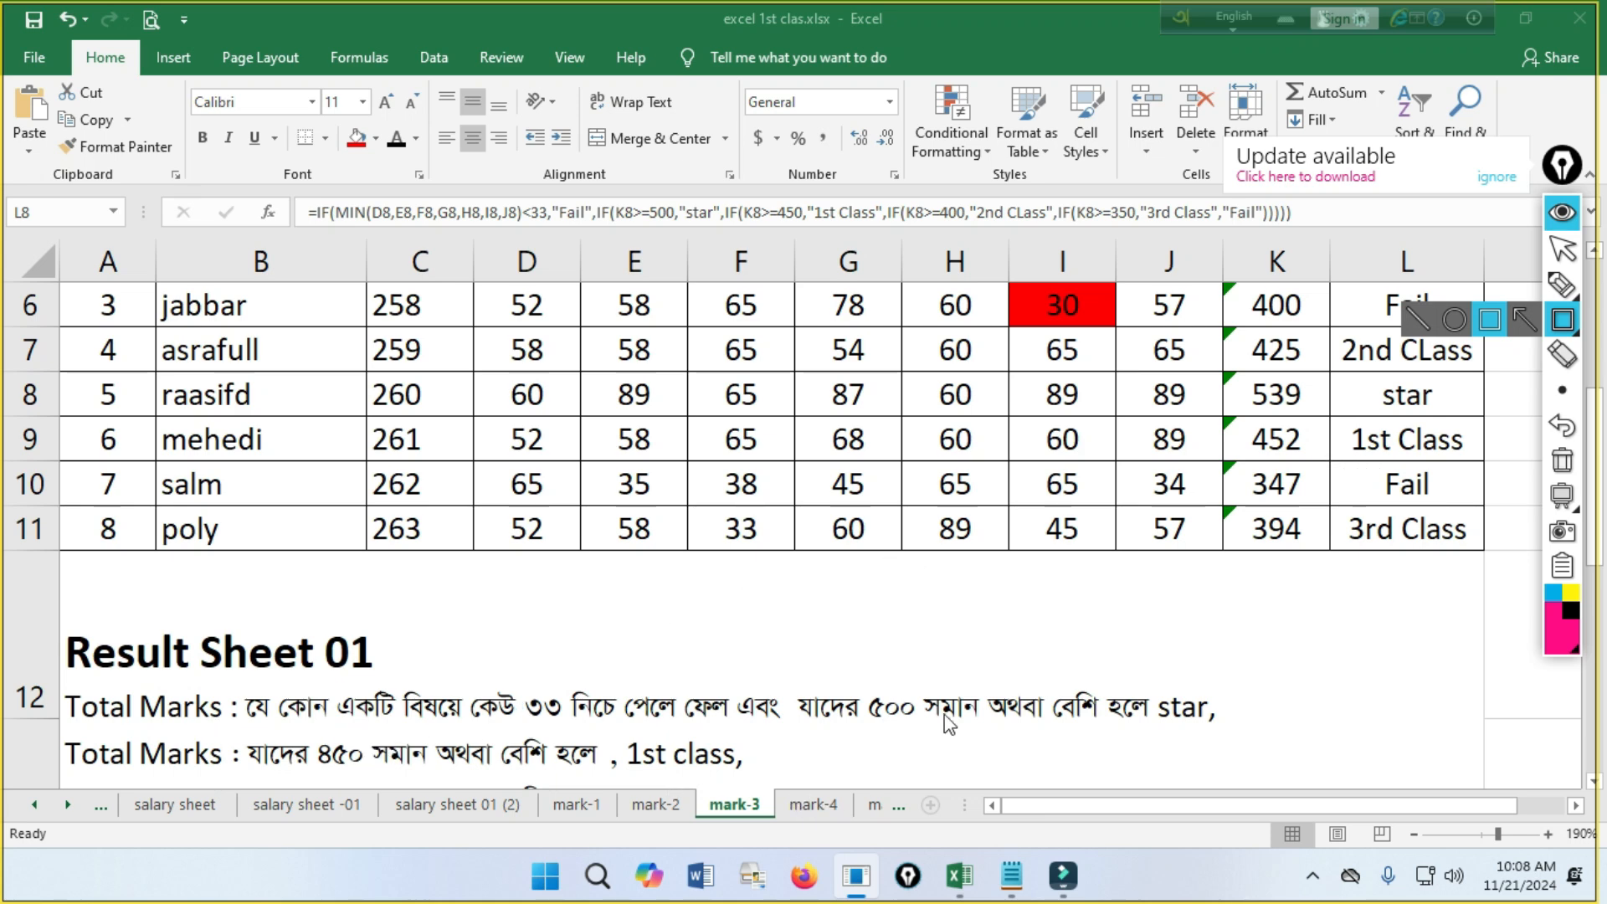
# Draw rectangles around the 450-or-more 1st class criterion, the division in L9, the total in K9, and the subject marks in D9:J9.
pyautogui.moveTo(71, 726)
pyautogui.mouseDown()
pyautogui.moveTo(787, 791)
pyautogui.moveTo(775, 778)
pyautogui.mouseUp()
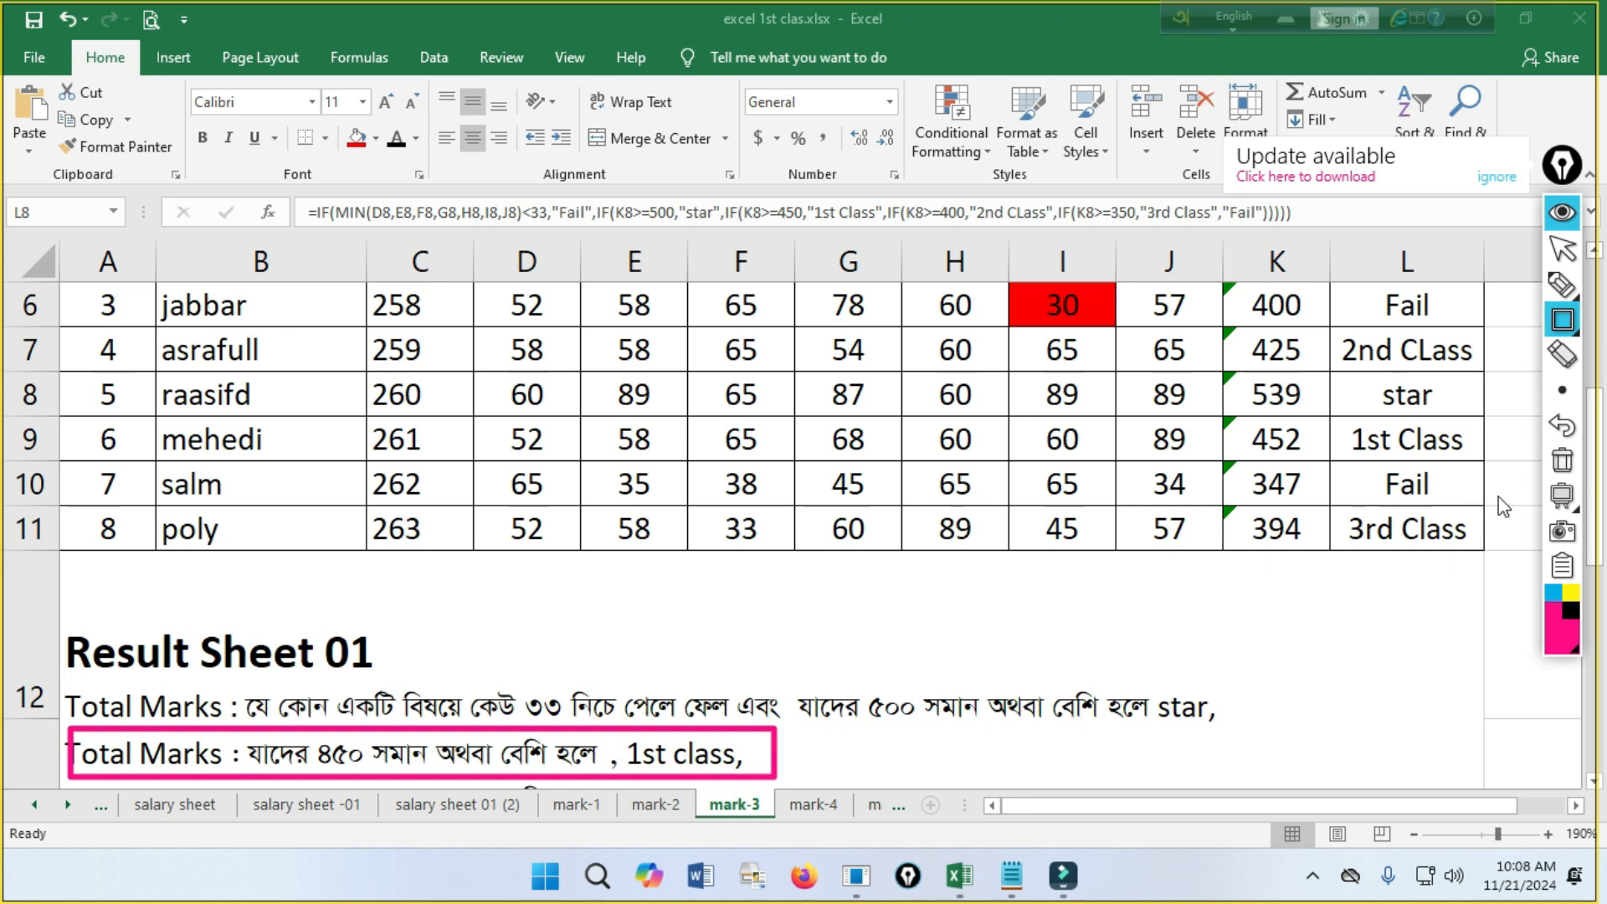
pyautogui.moveTo(1337, 423); pyautogui.dragTo(1490, 470)
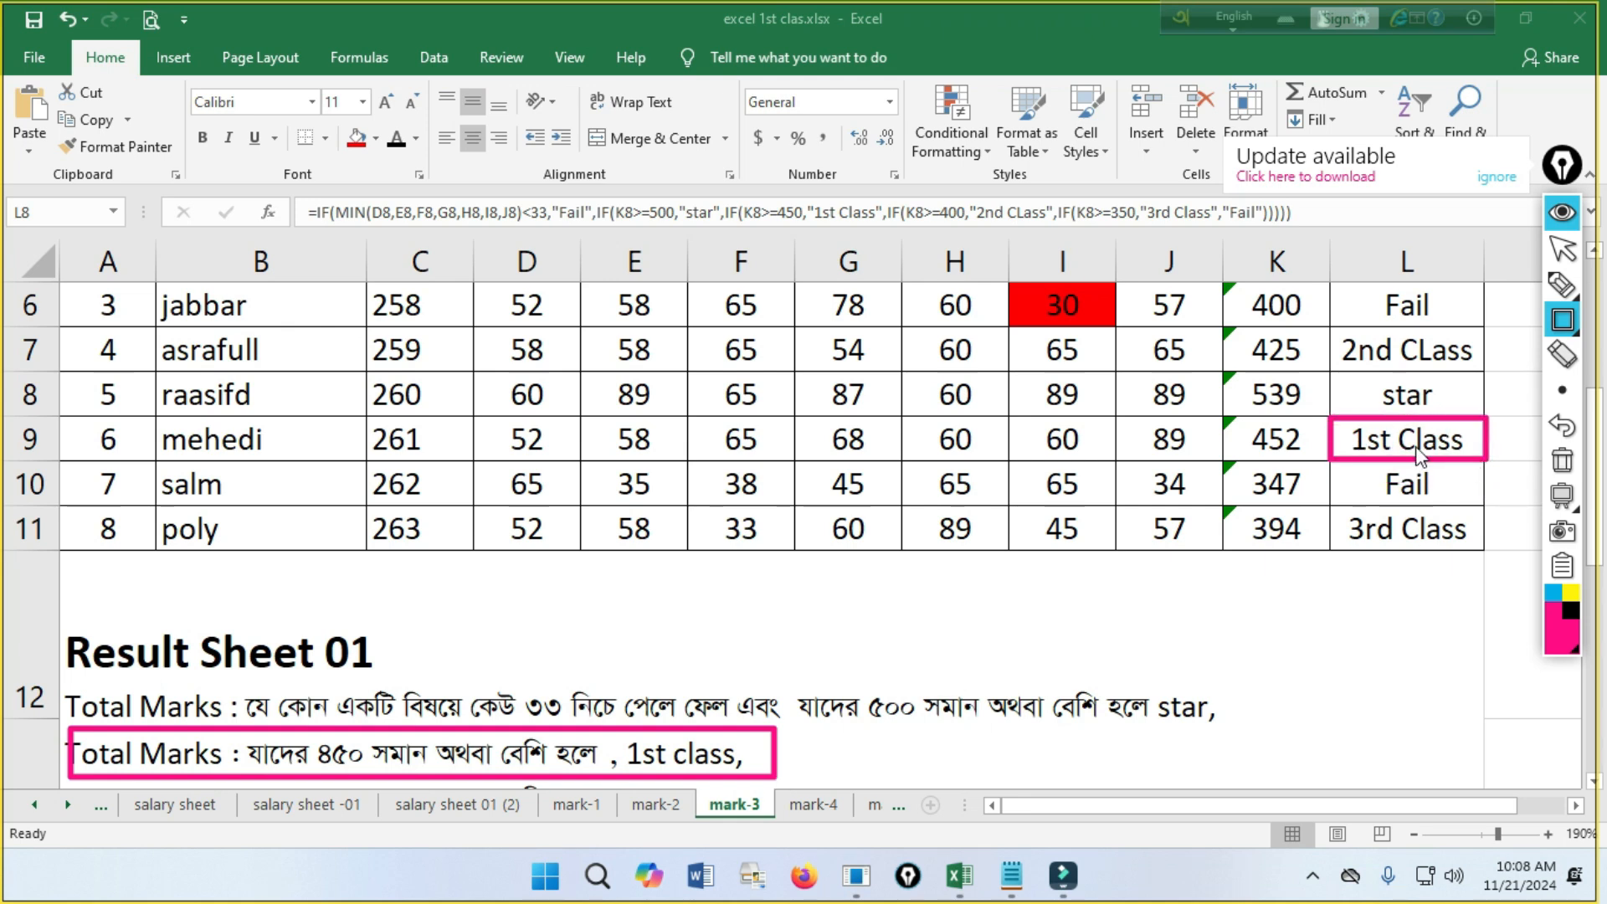
pyautogui.moveTo(1221, 410); pyautogui.dragTo(1319, 464)
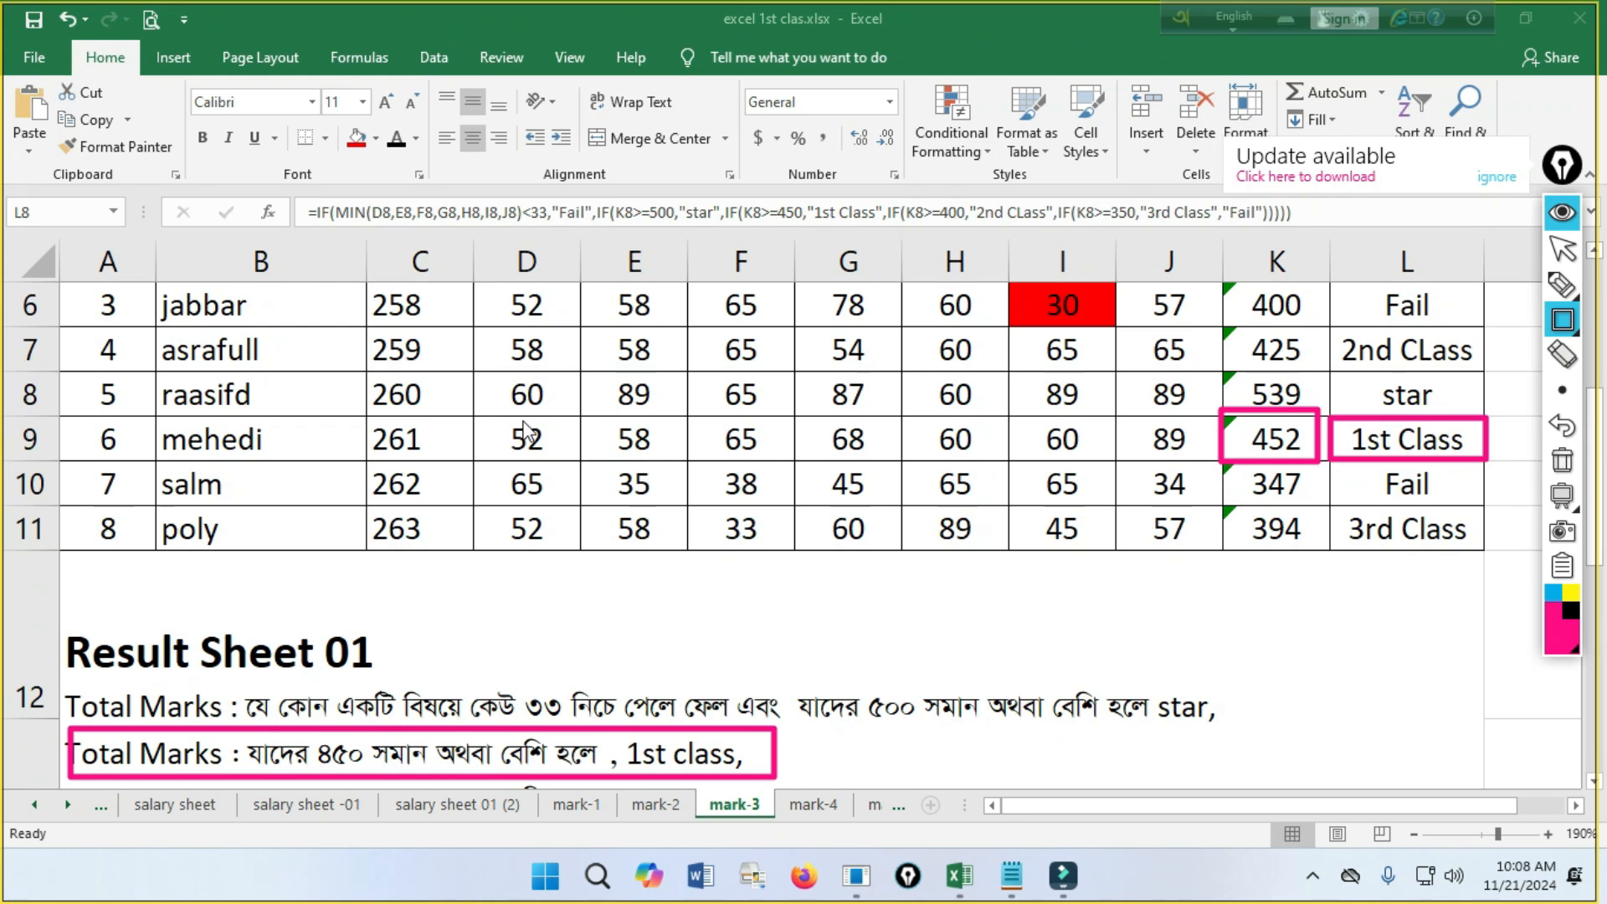
pyautogui.moveTo(497, 417)
pyautogui.mouseDown()
pyautogui.moveTo(765, 460)
pyautogui.moveTo(1199, 462)
pyautogui.mouseUp()
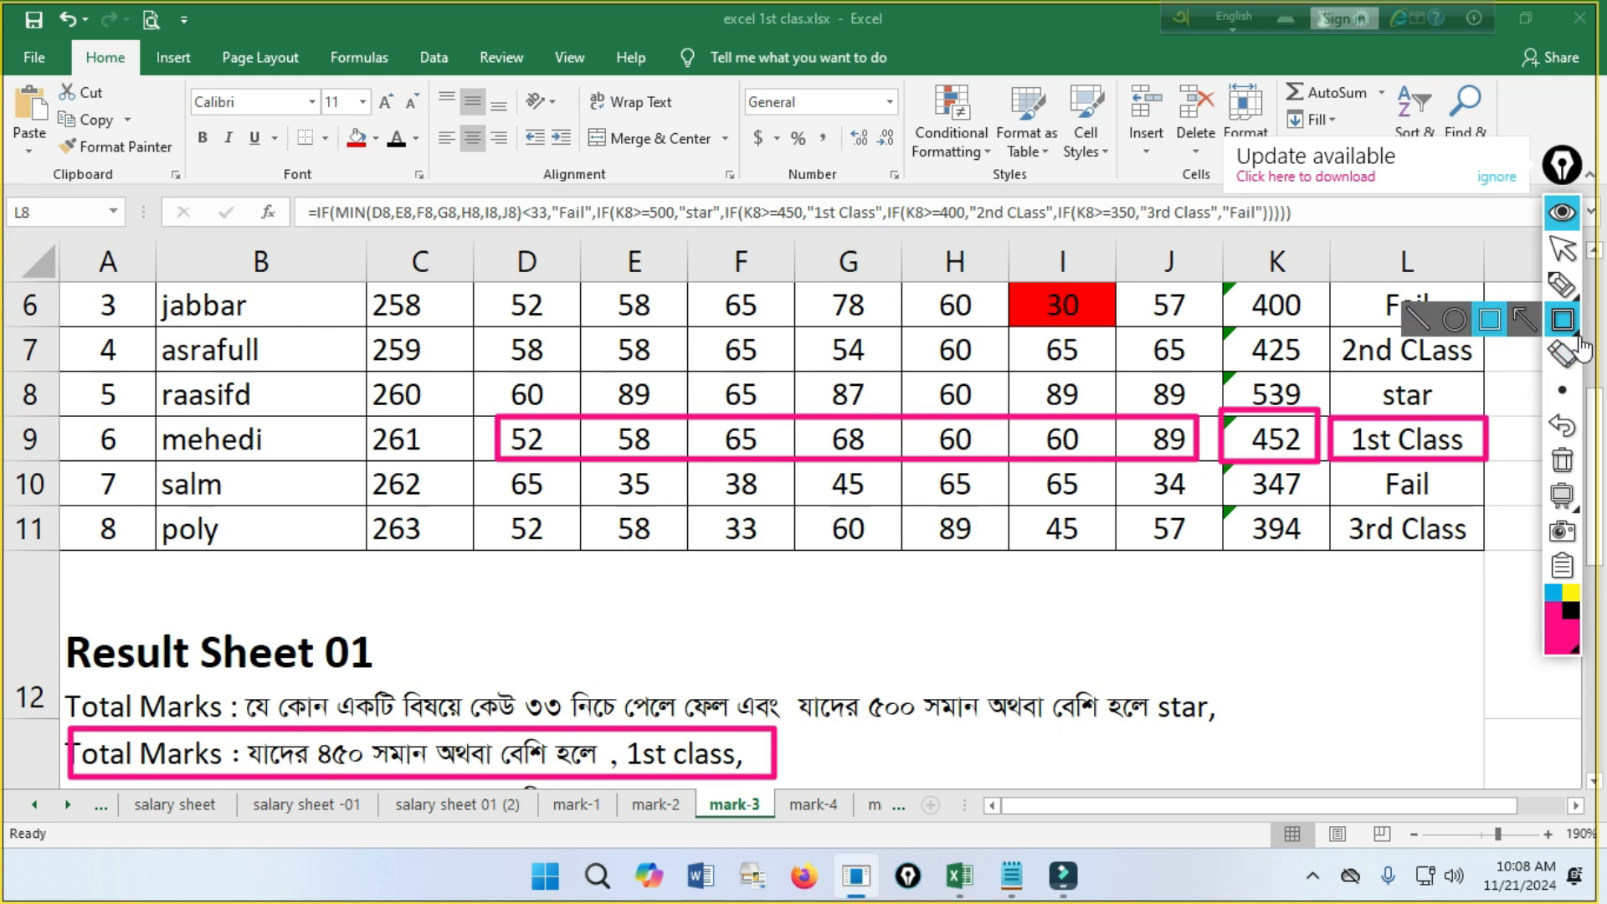
# Erase the rectangles around row 9 and the 1st class criterion, and reselect the rectangle shape.
pyautogui.click(1567, 362)
pyautogui.moveTo(1429, 389)
pyautogui.mouseDown()
pyautogui.moveTo(1062, 435)
pyautogui.moveTo(407, 758)
pyautogui.mouseUp()
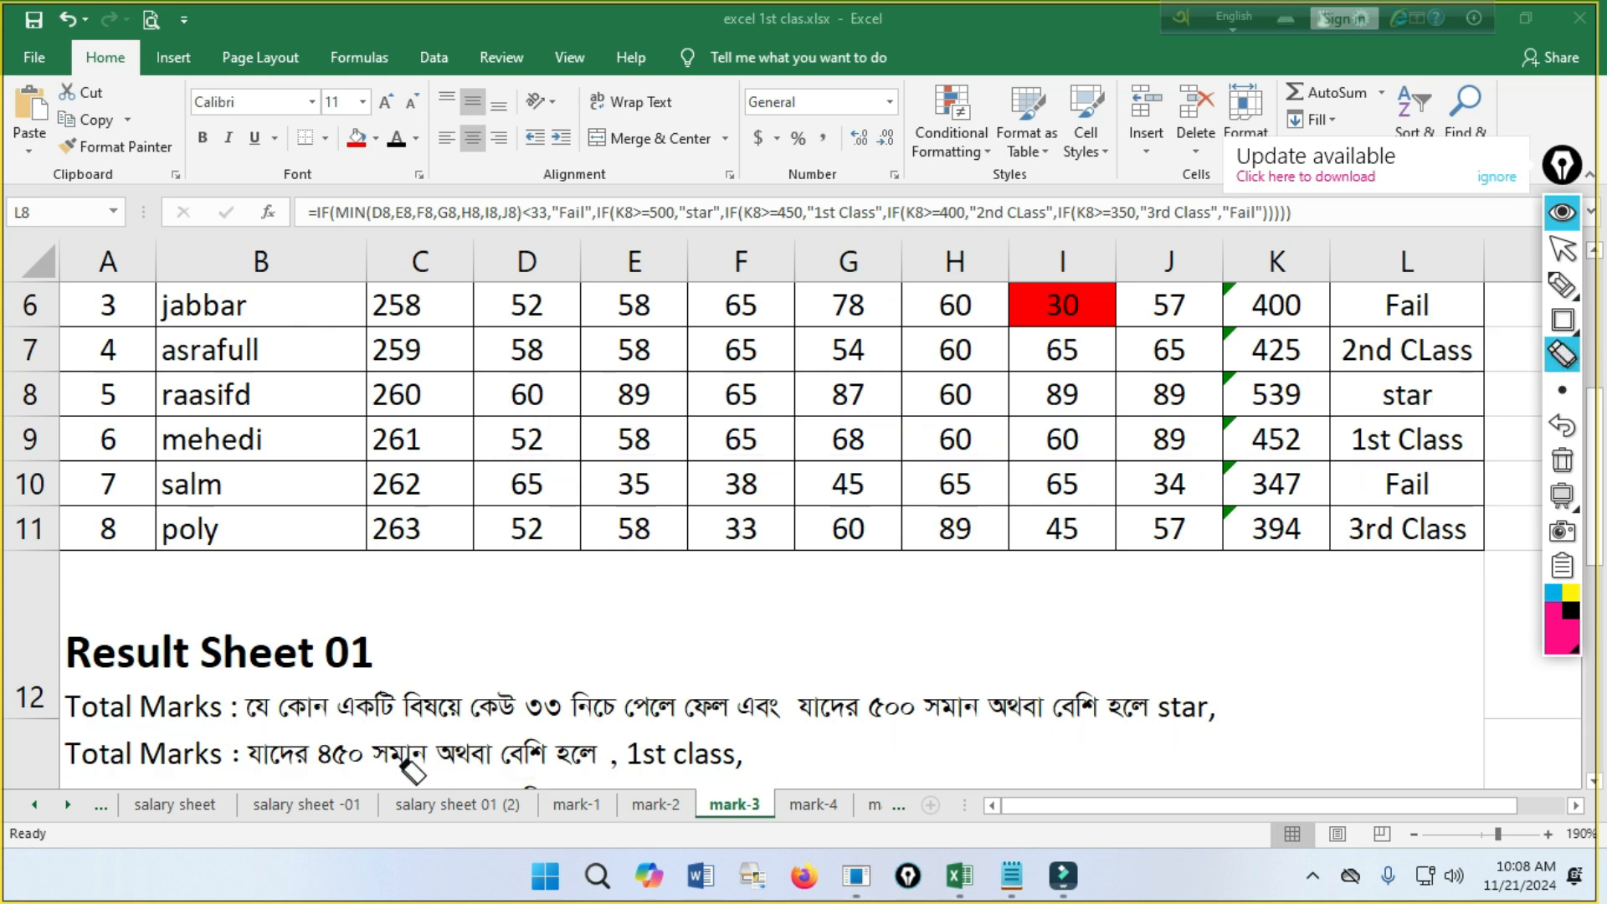
pyautogui.click(1561, 319)
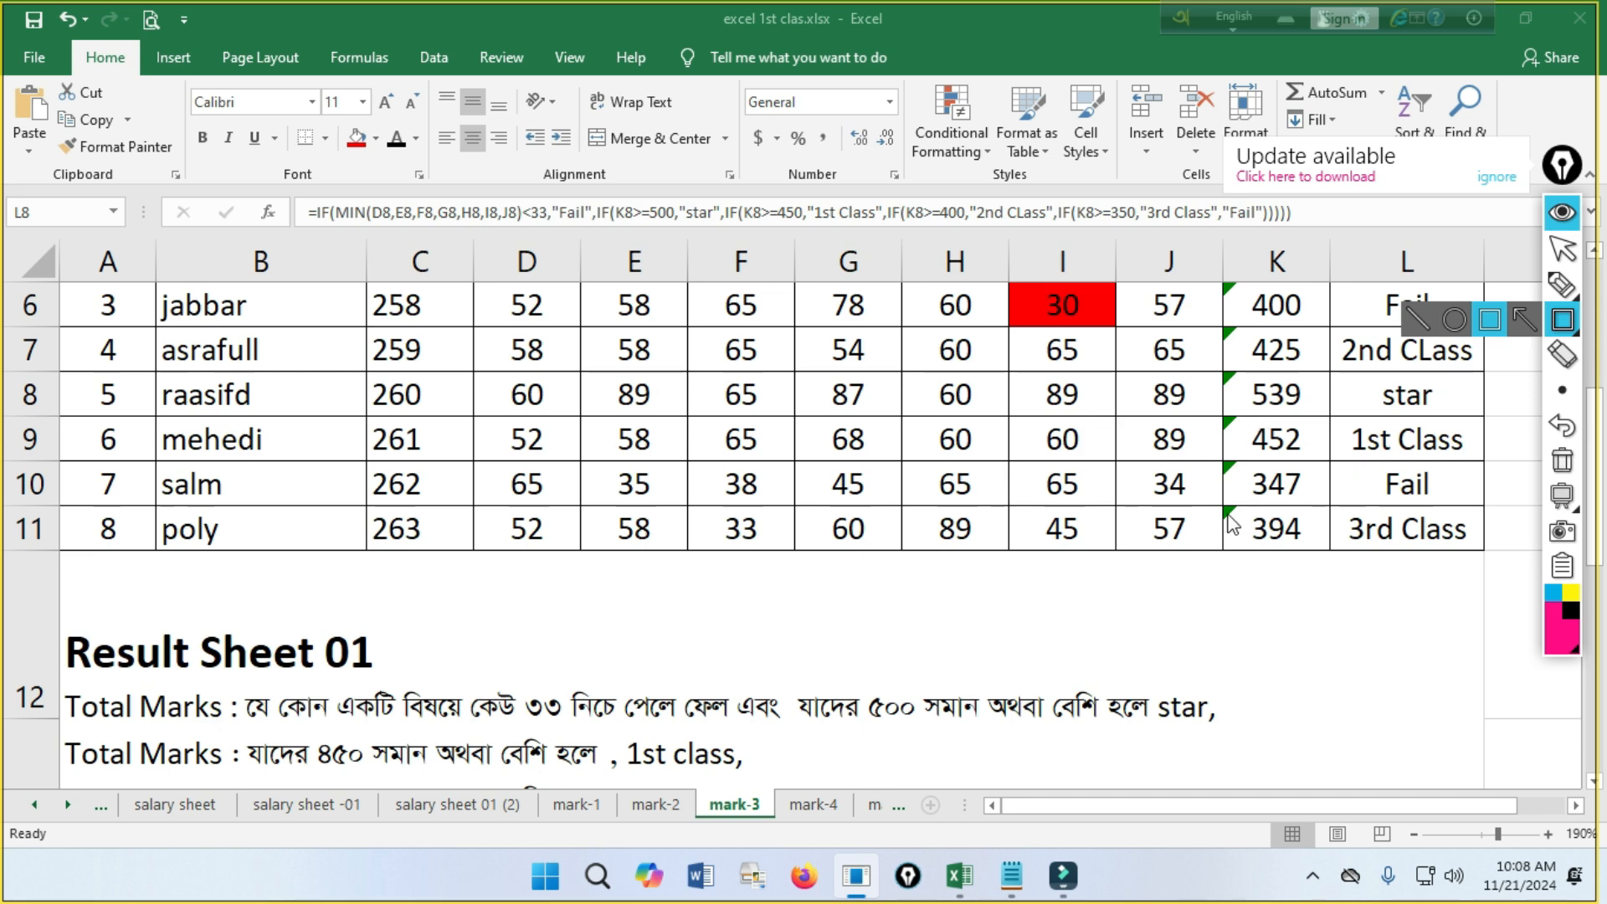
# Draw a rectangle around the 400-or-more 2nd class criterion under Result Sheet 01.
pyautogui.click(1562, 248)
pyautogui.scroll(-2, 1059, 555)
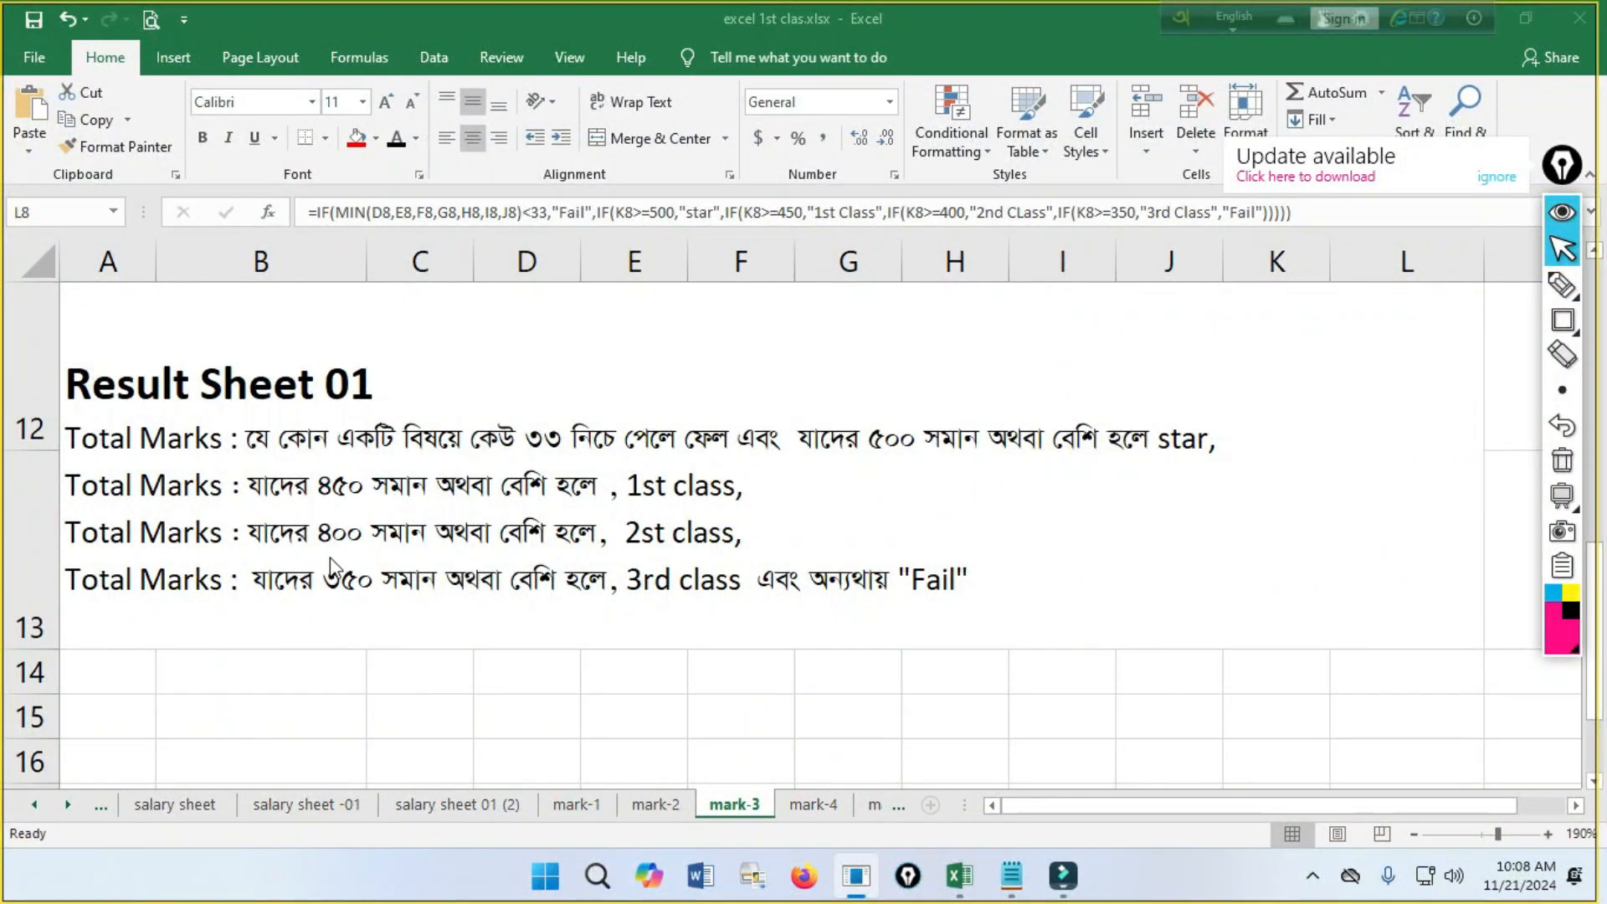
pyautogui.moveTo(1564, 326)
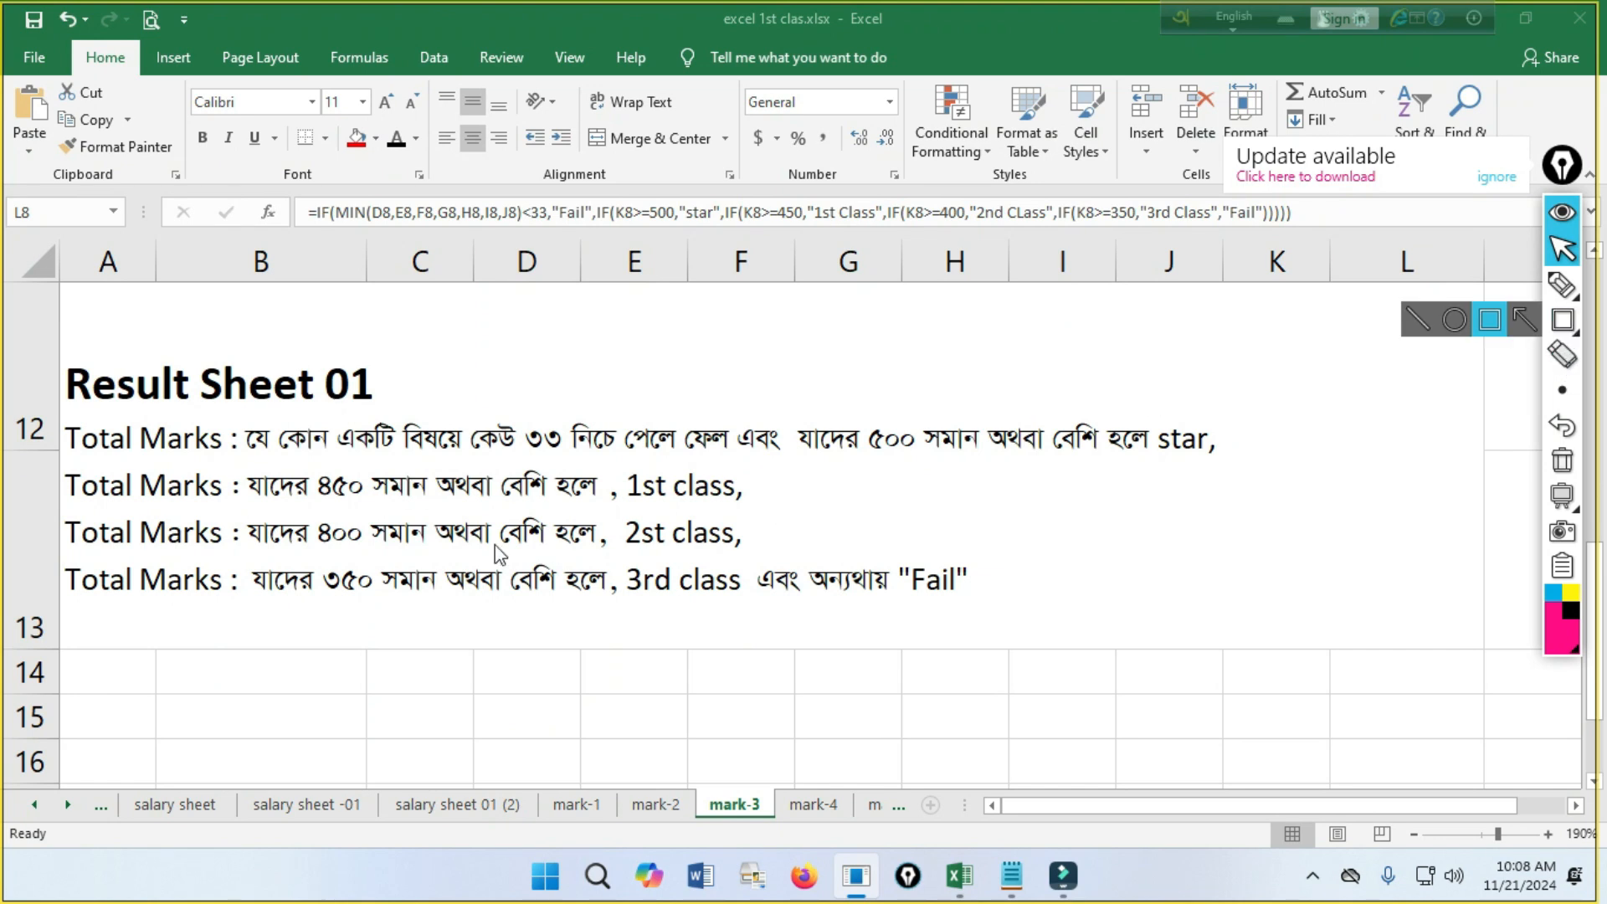
pyautogui.click(73, 515)
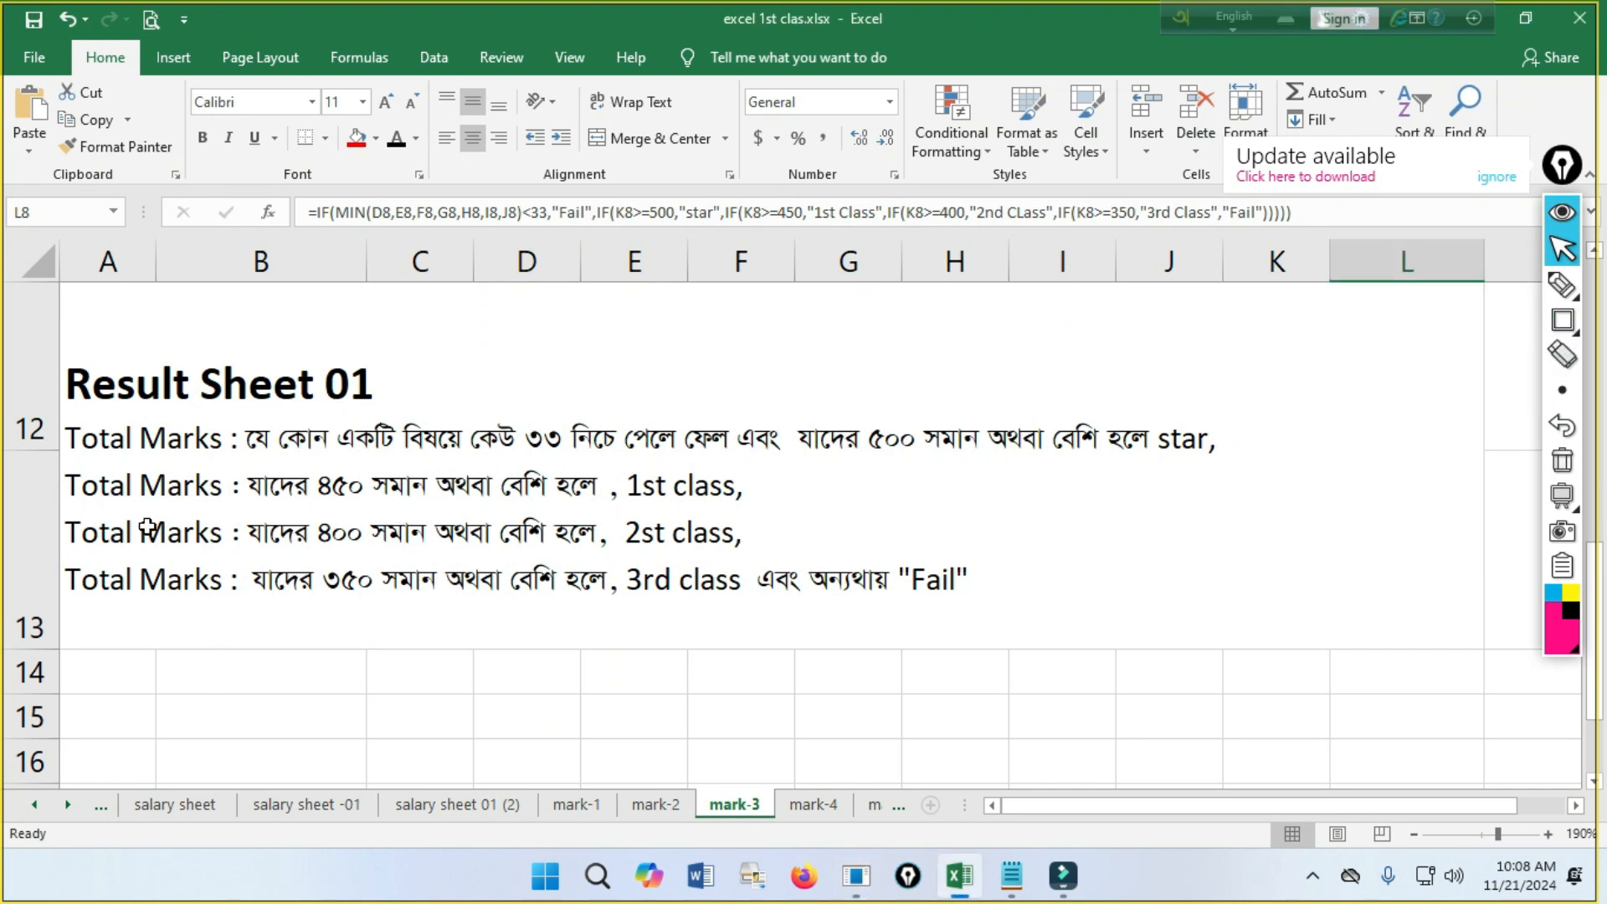
pyautogui.click(1557, 325)
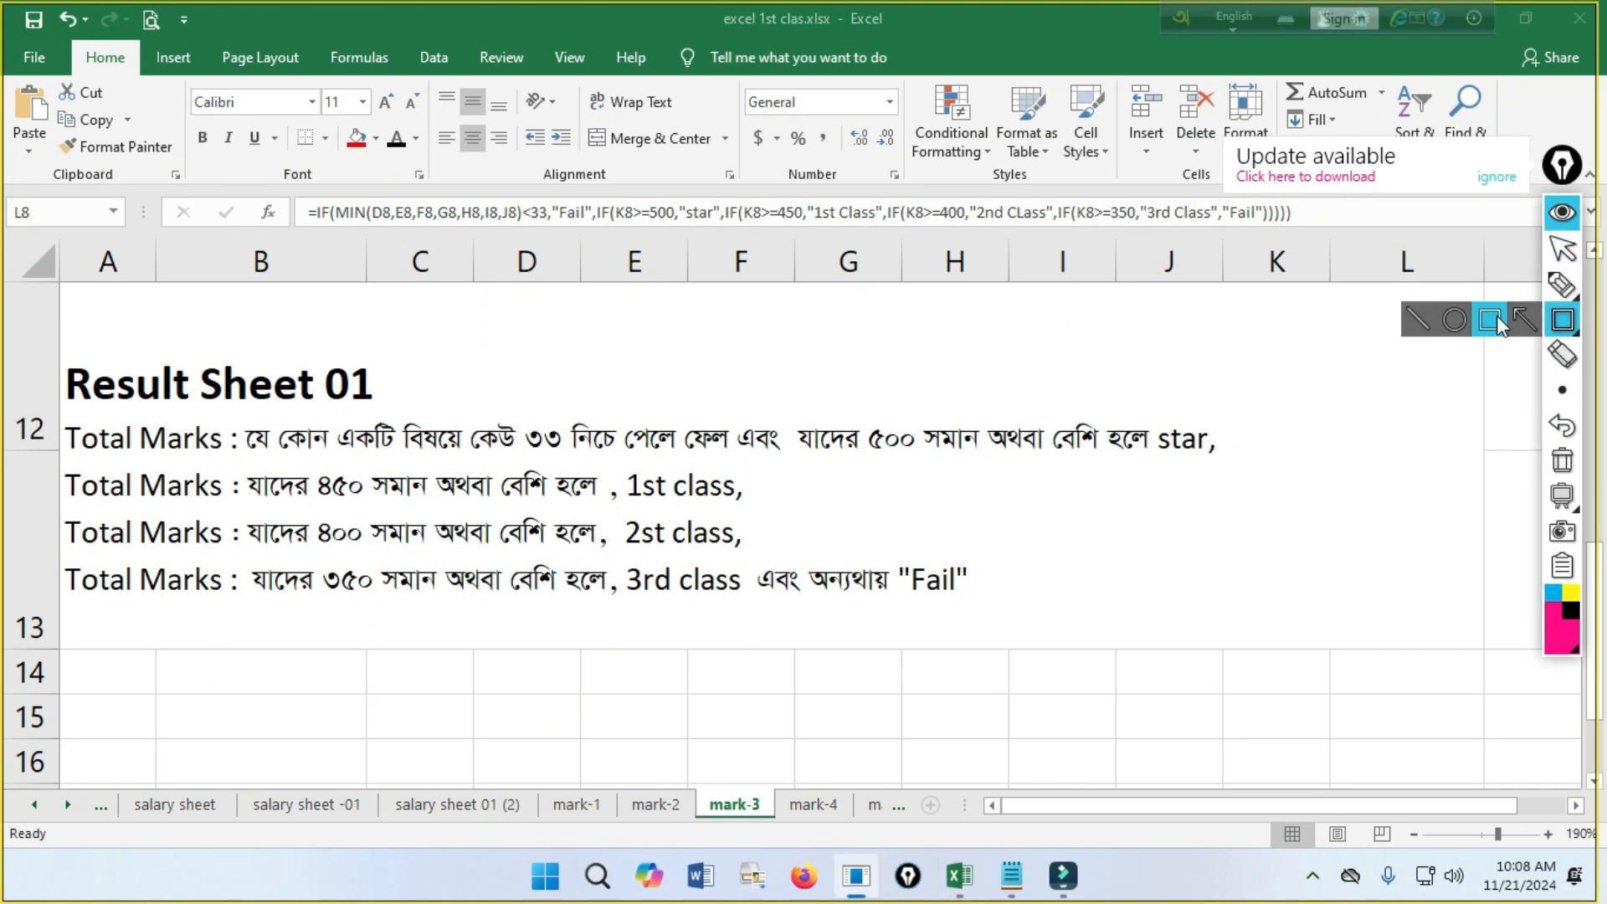
pyautogui.moveTo(66, 512)
pyautogui.mouseDown()
pyautogui.moveTo(663, 544)
pyautogui.moveTo(792, 567)
pyautogui.mouseUp()
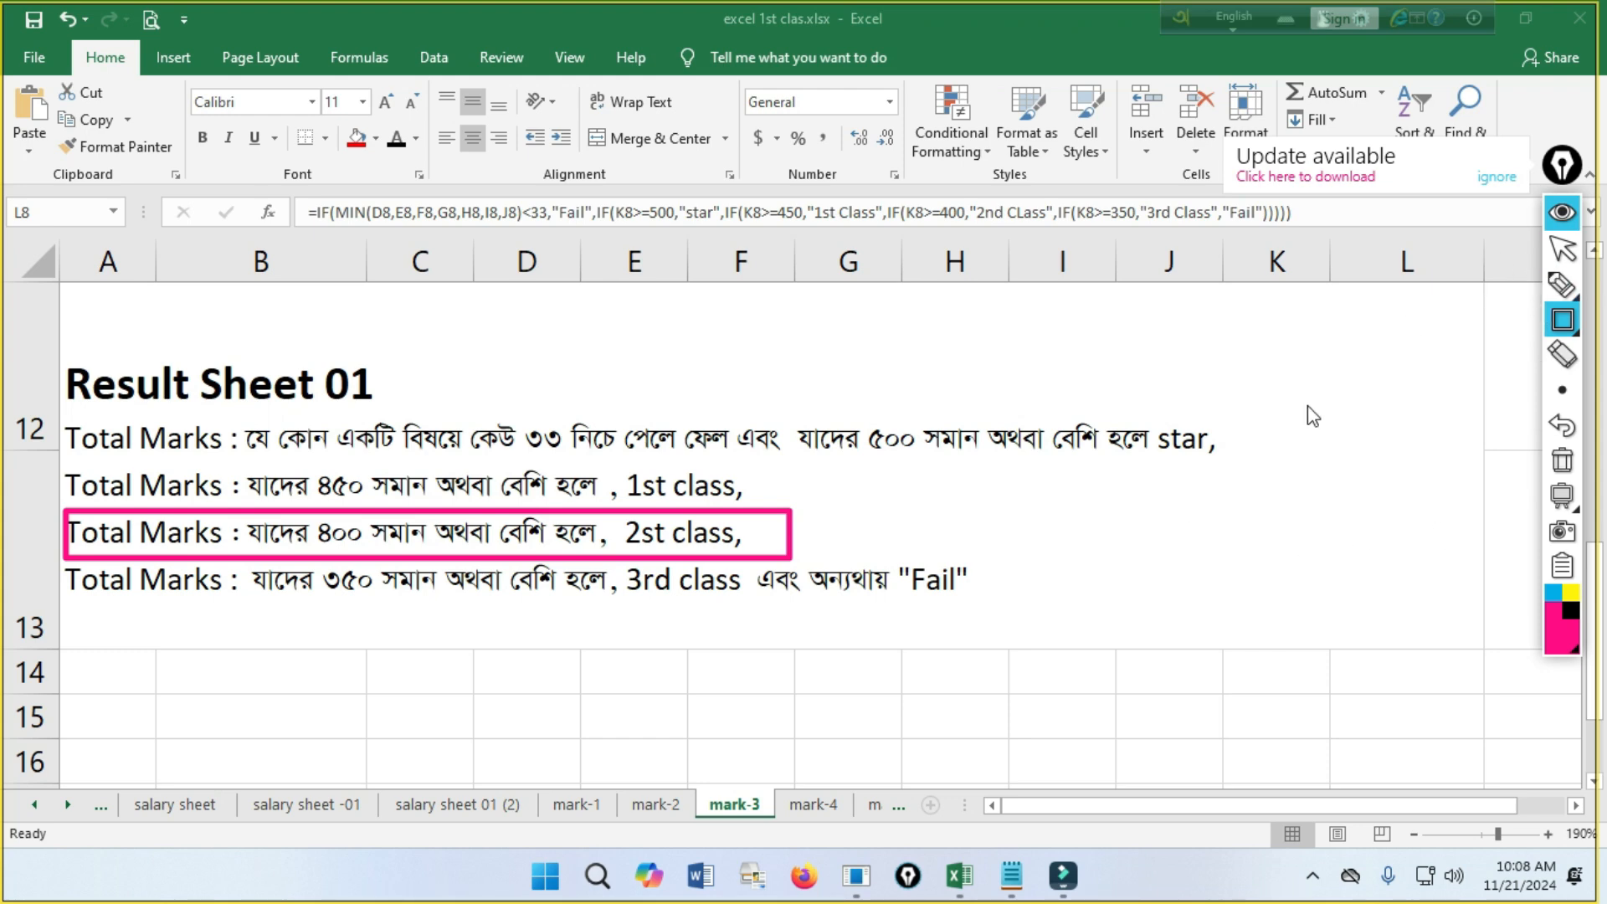
# Compare the 2nd class criterion with the totals in the mark table, and erase the rectangle around it.
pyautogui.click(1561, 248)
pyautogui.scroll(1, 1278, 465)
pyautogui.scroll(2, 1278, 464)
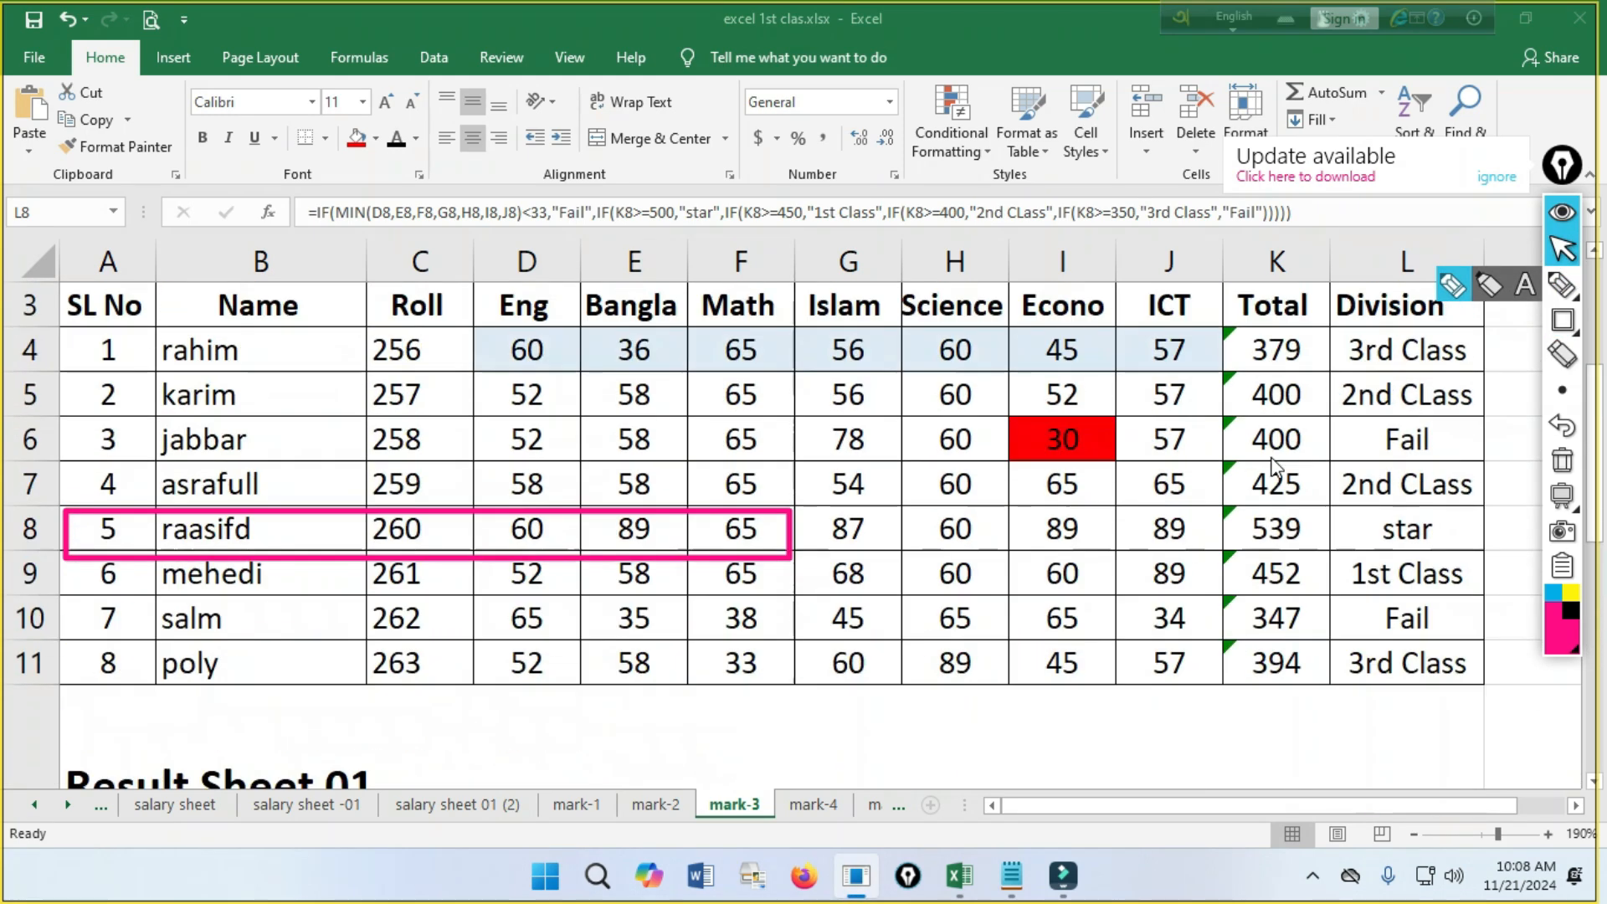
pyautogui.scroll(-3, 1099, 532)
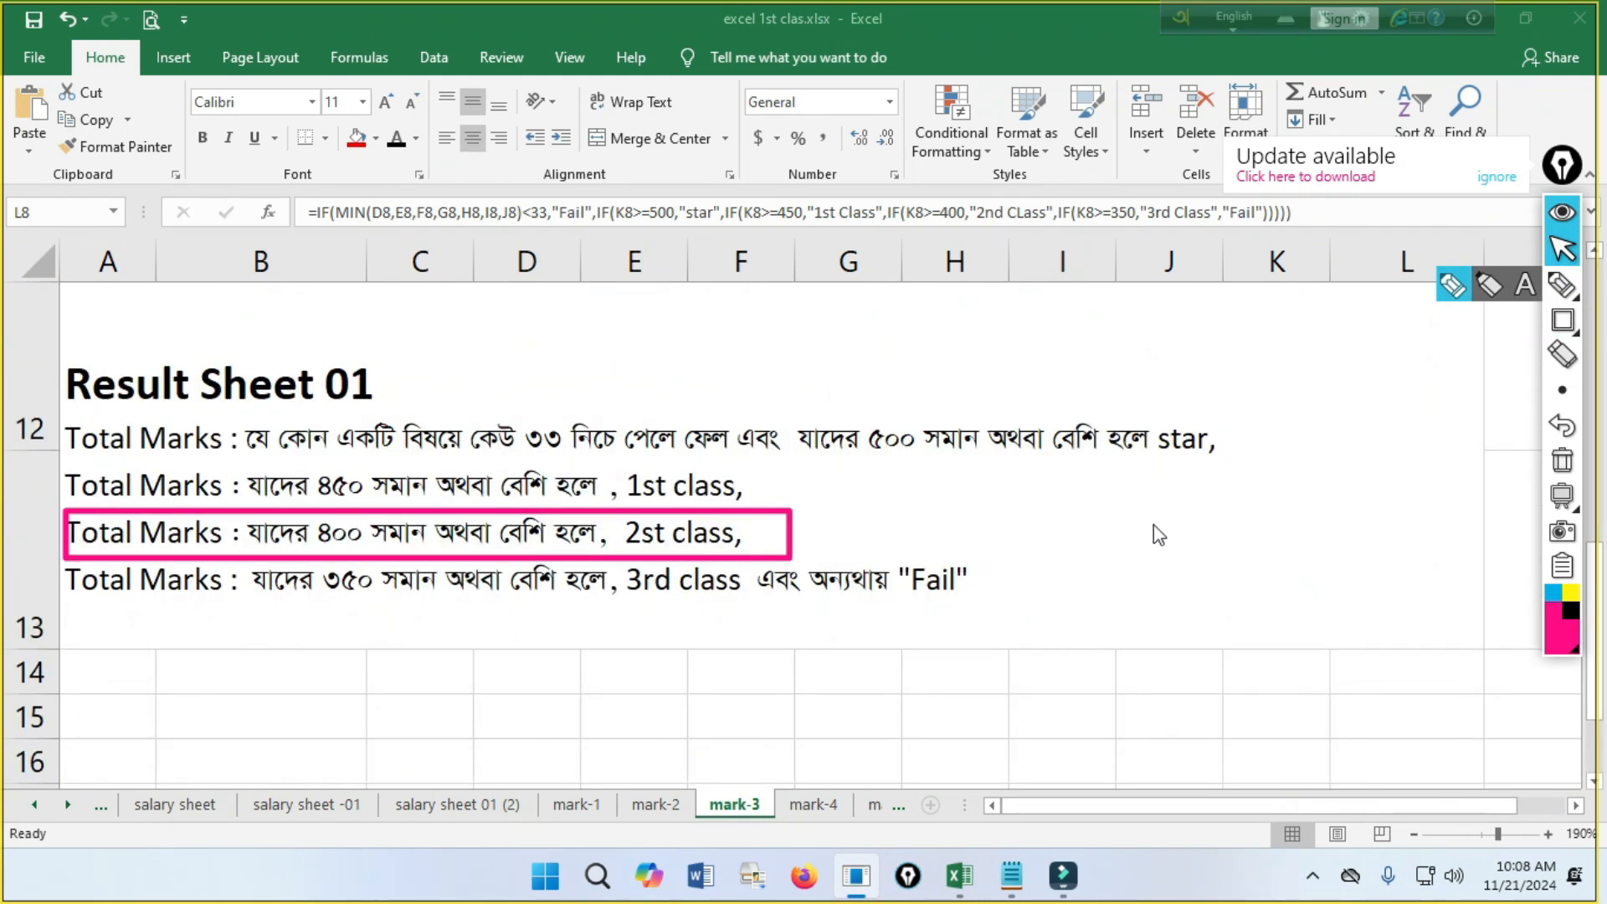
pyautogui.click(1562, 354)
pyautogui.moveTo(1014, 408); pyautogui.dragTo(119, 674)
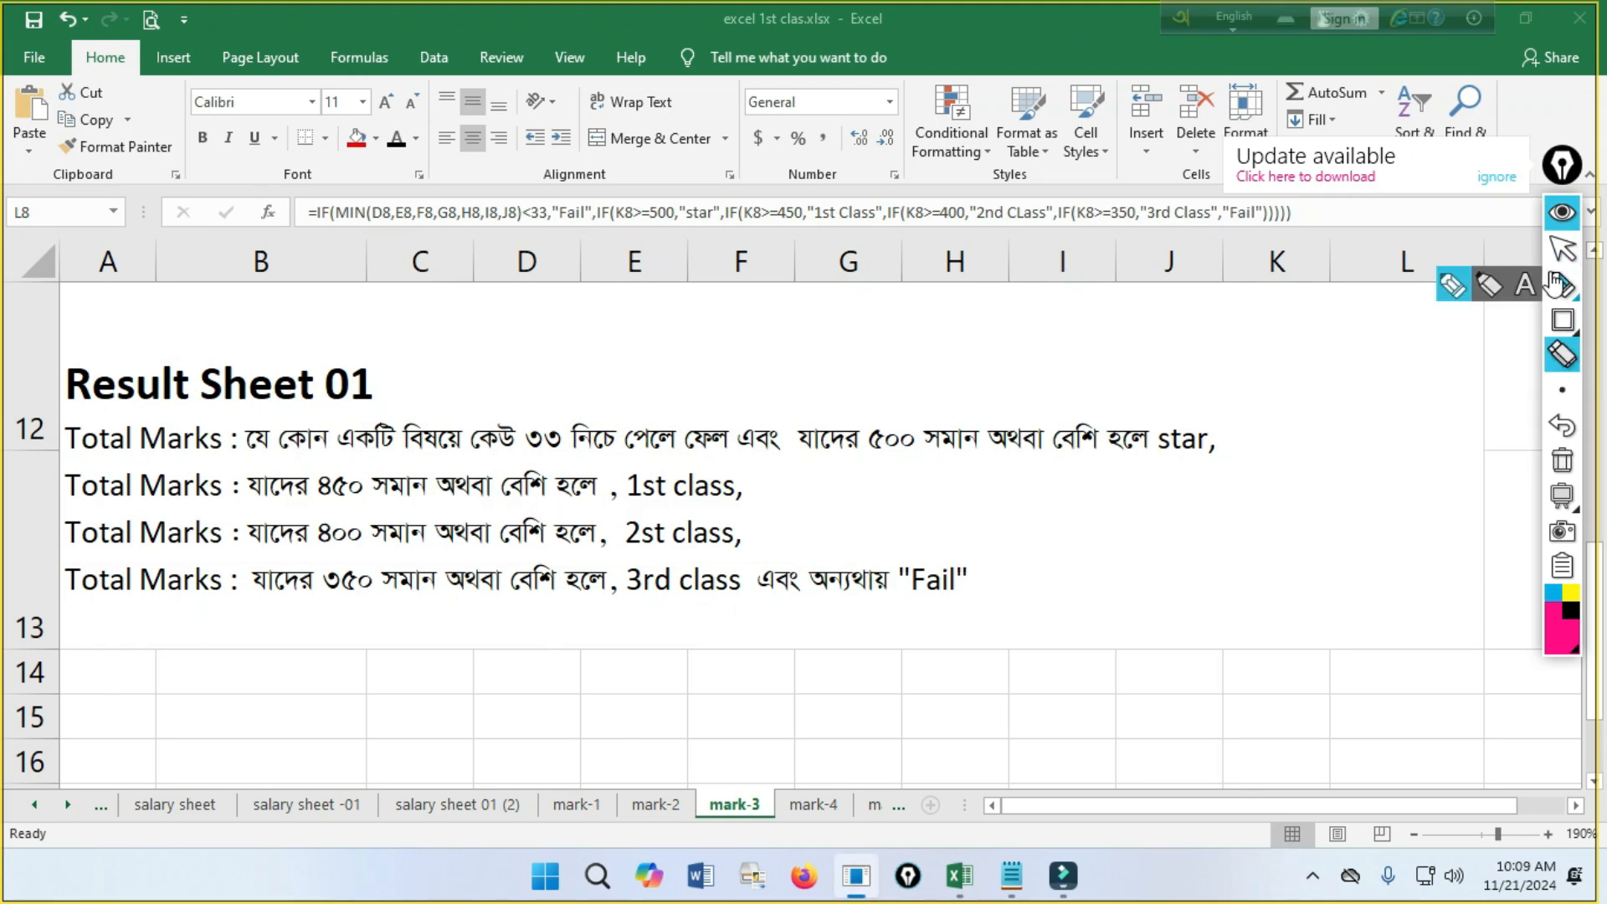
# Draw rectangles around the total in K5, the division in L5, the total in K6, and the red Econo mark in I6.
pyautogui.click(1561, 249)
pyautogui.scroll(3, 1311, 435)
pyautogui.scroll(-1, 1169, 638)
pyautogui.scroll(-1, 1169, 638)
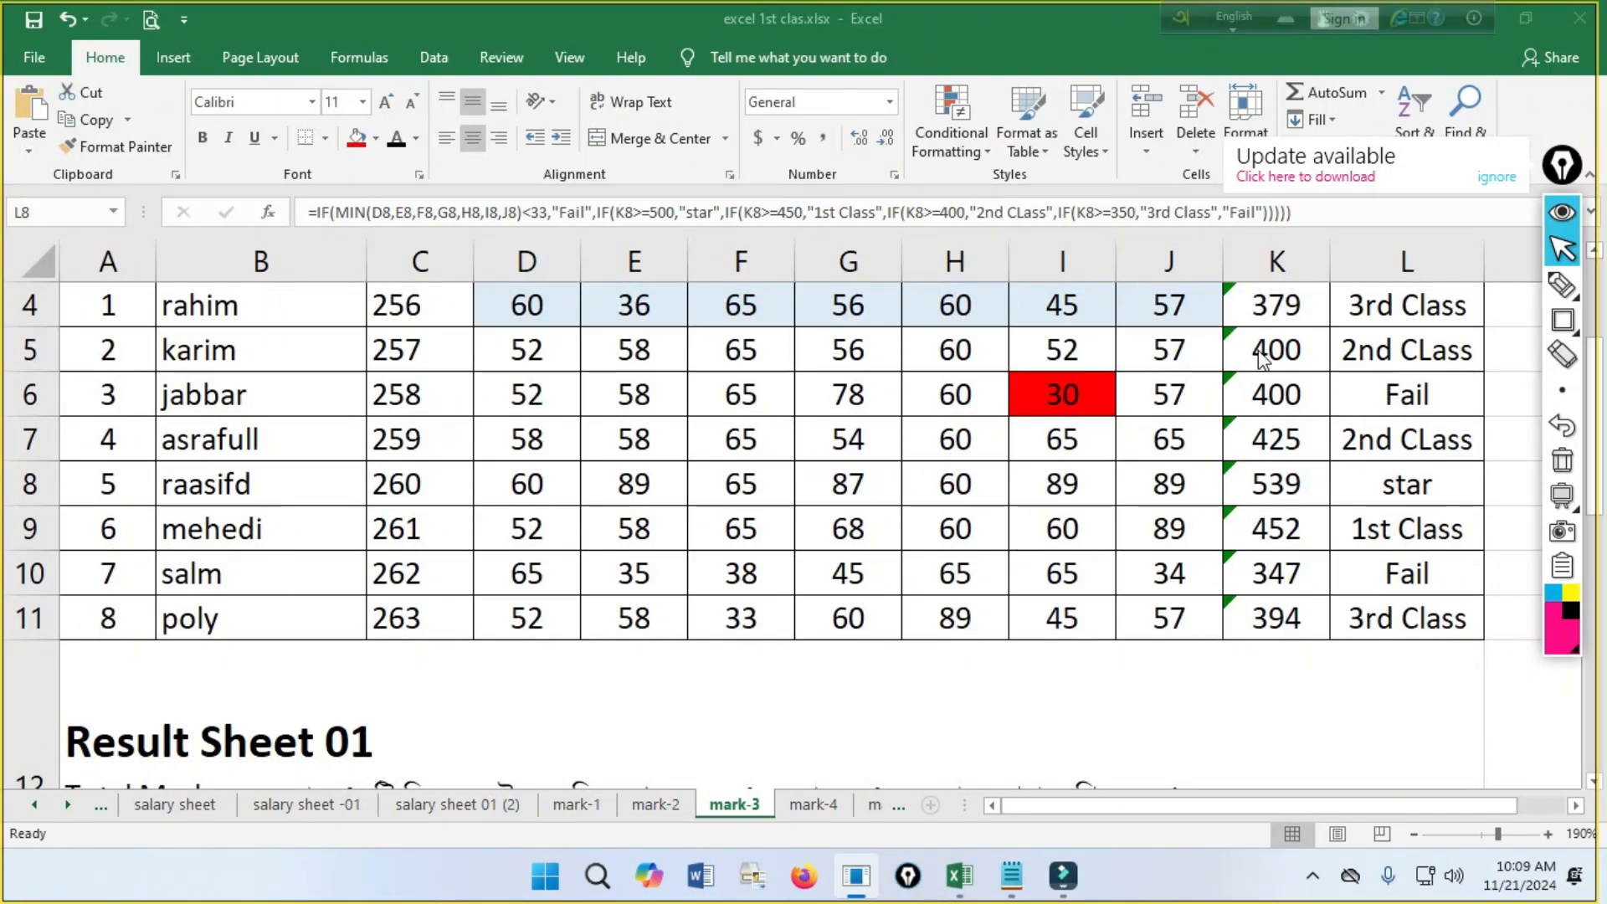
pyautogui.click(1222, 327)
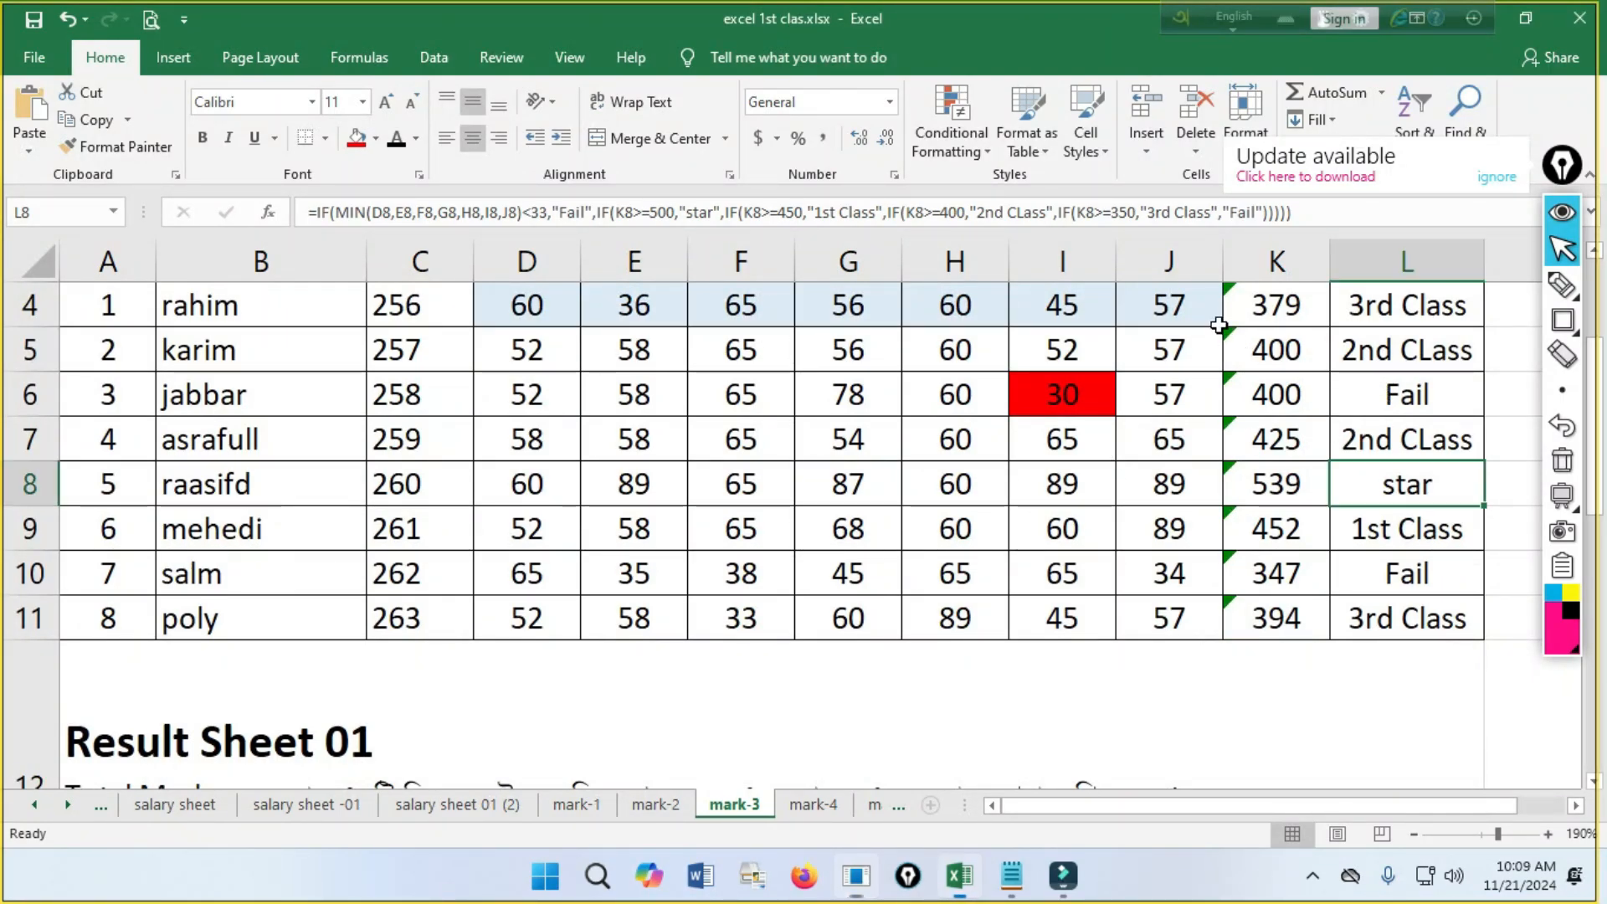
pyautogui.click(1548, 323)
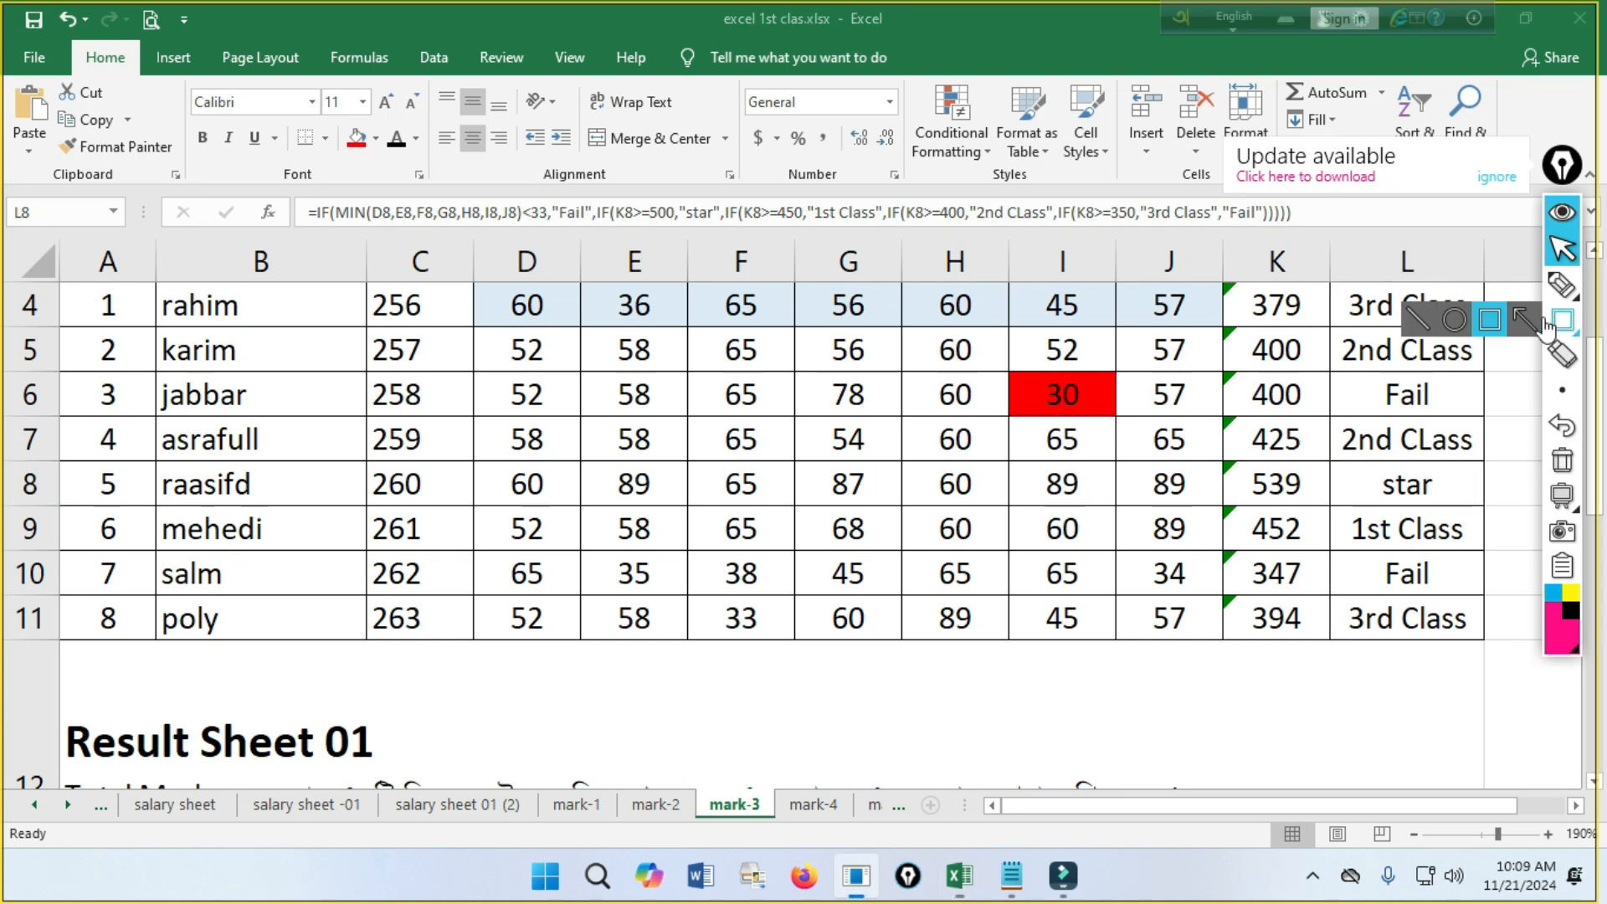
pyautogui.moveTo(1210, 325); pyautogui.dragTo(1321, 375)
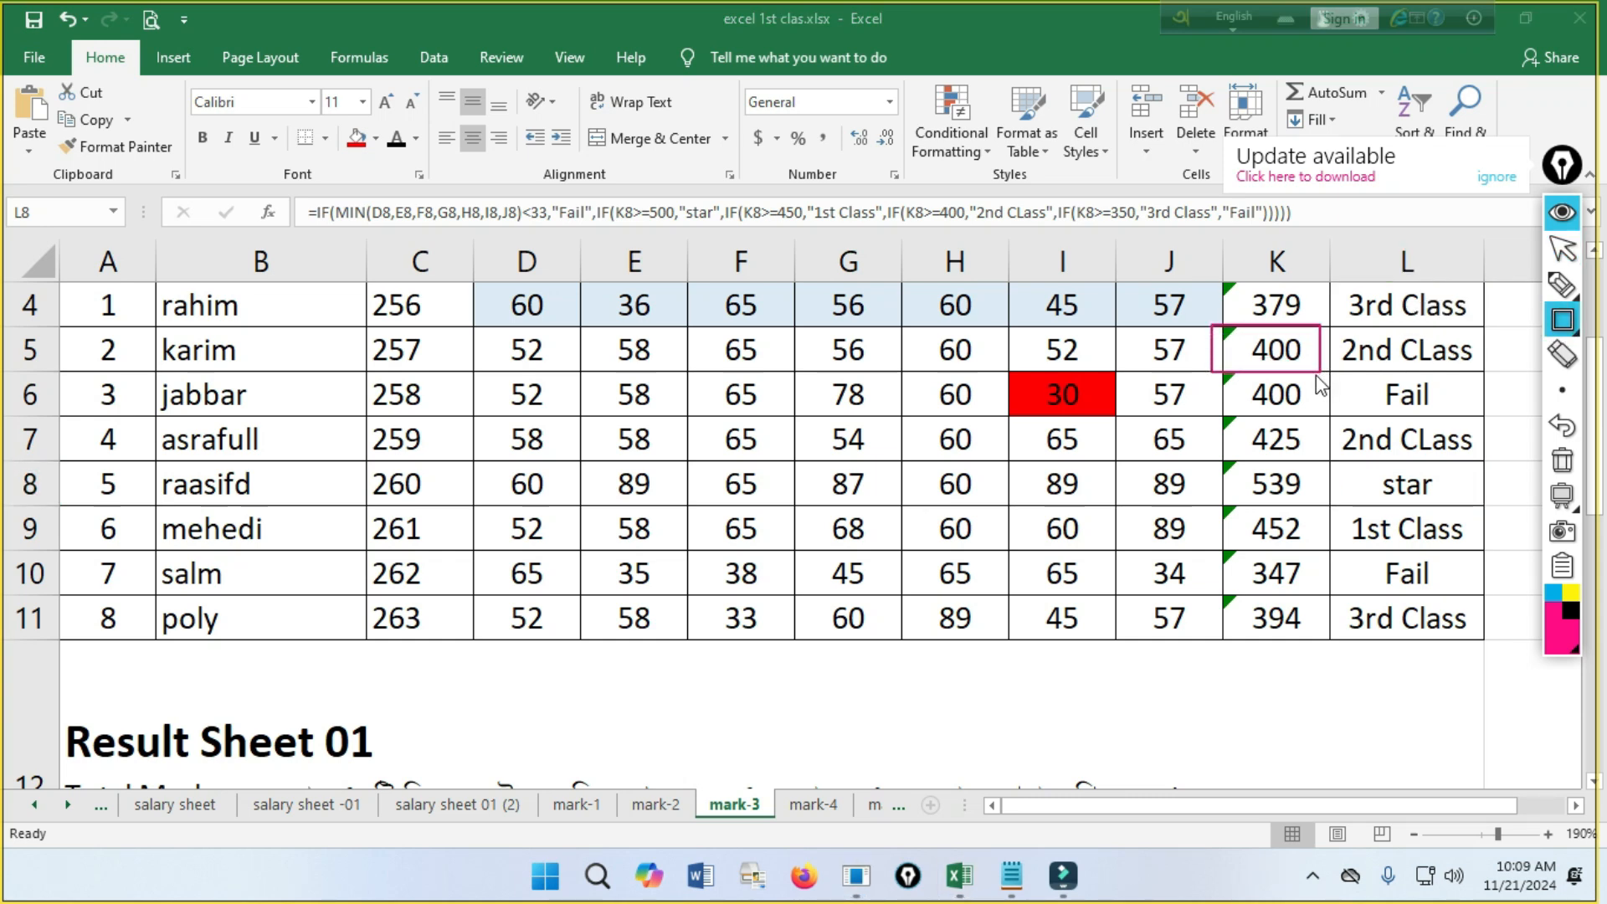
pyautogui.moveTo(1332, 326); pyautogui.dragTo(1479, 369)
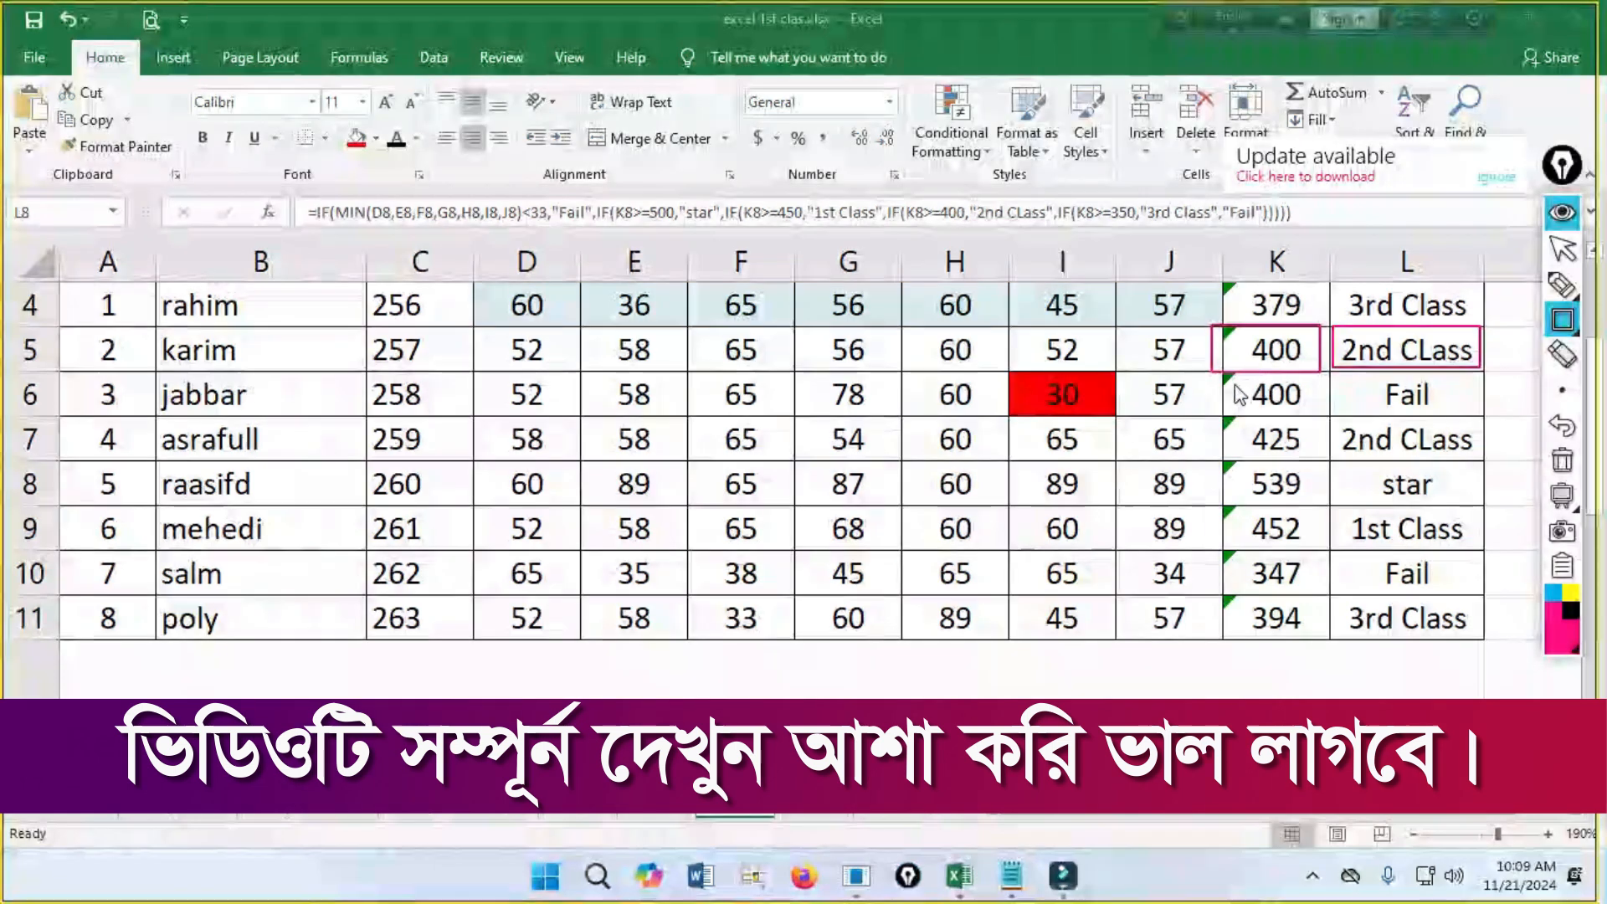
pyautogui.moveTo(1222, 373)
pyautogui.mouseDown()
pyautogui.moveTo(1278, 414)
pyautogui.moveTo(1327, 415)
pyautogui.mouseUp()
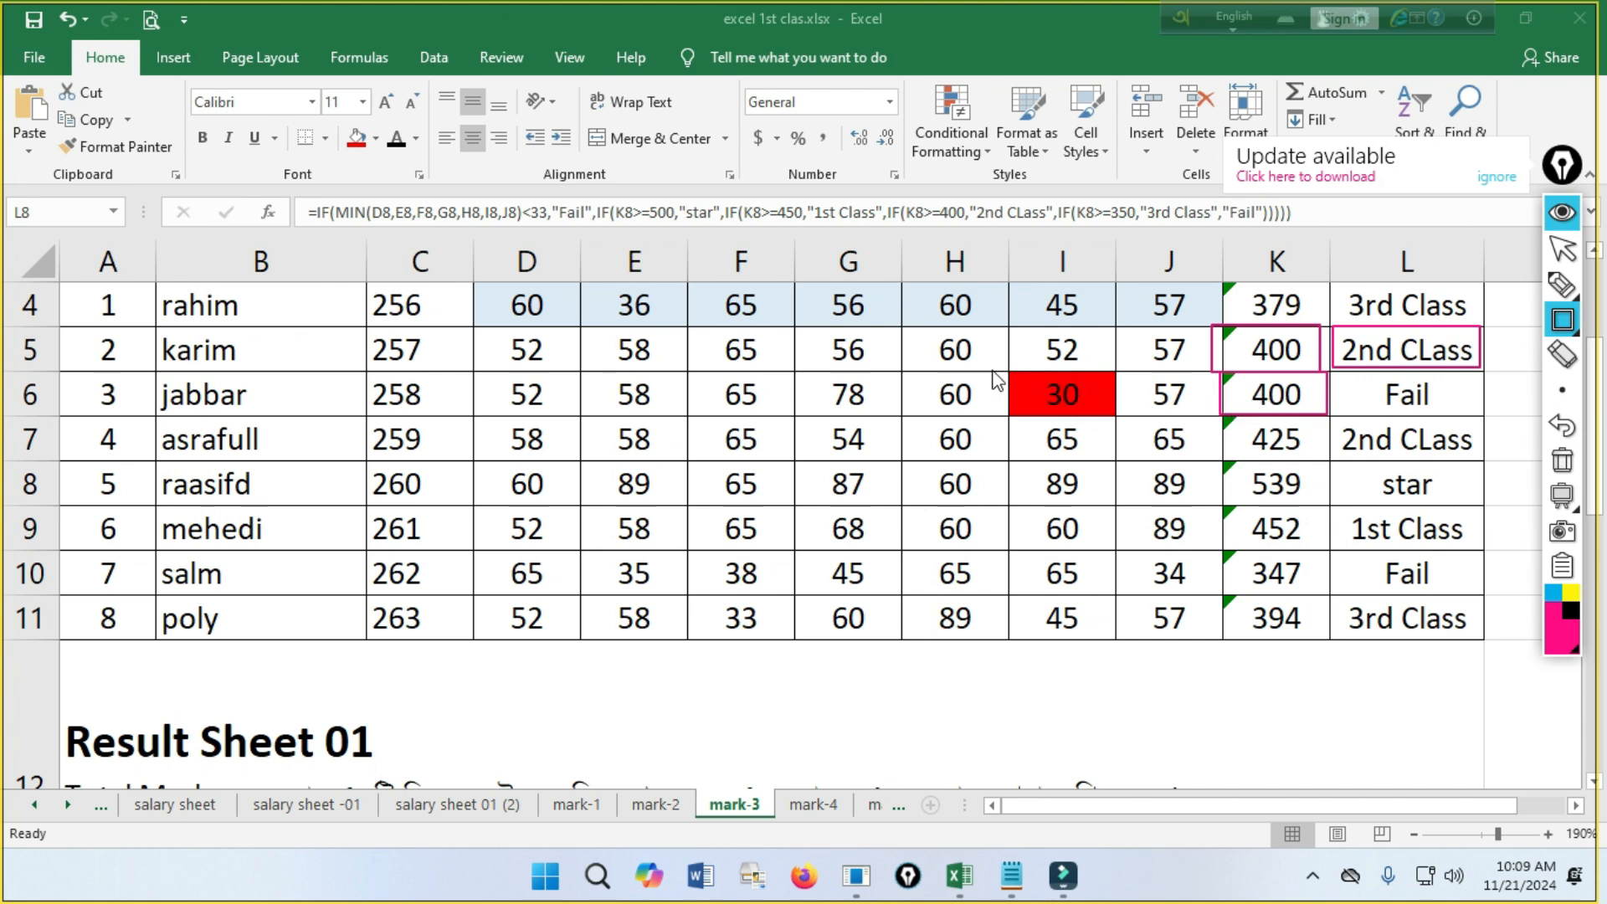
pyautogui.moveTo(1033, 408); pyautogui.dragTo(1140, 431)
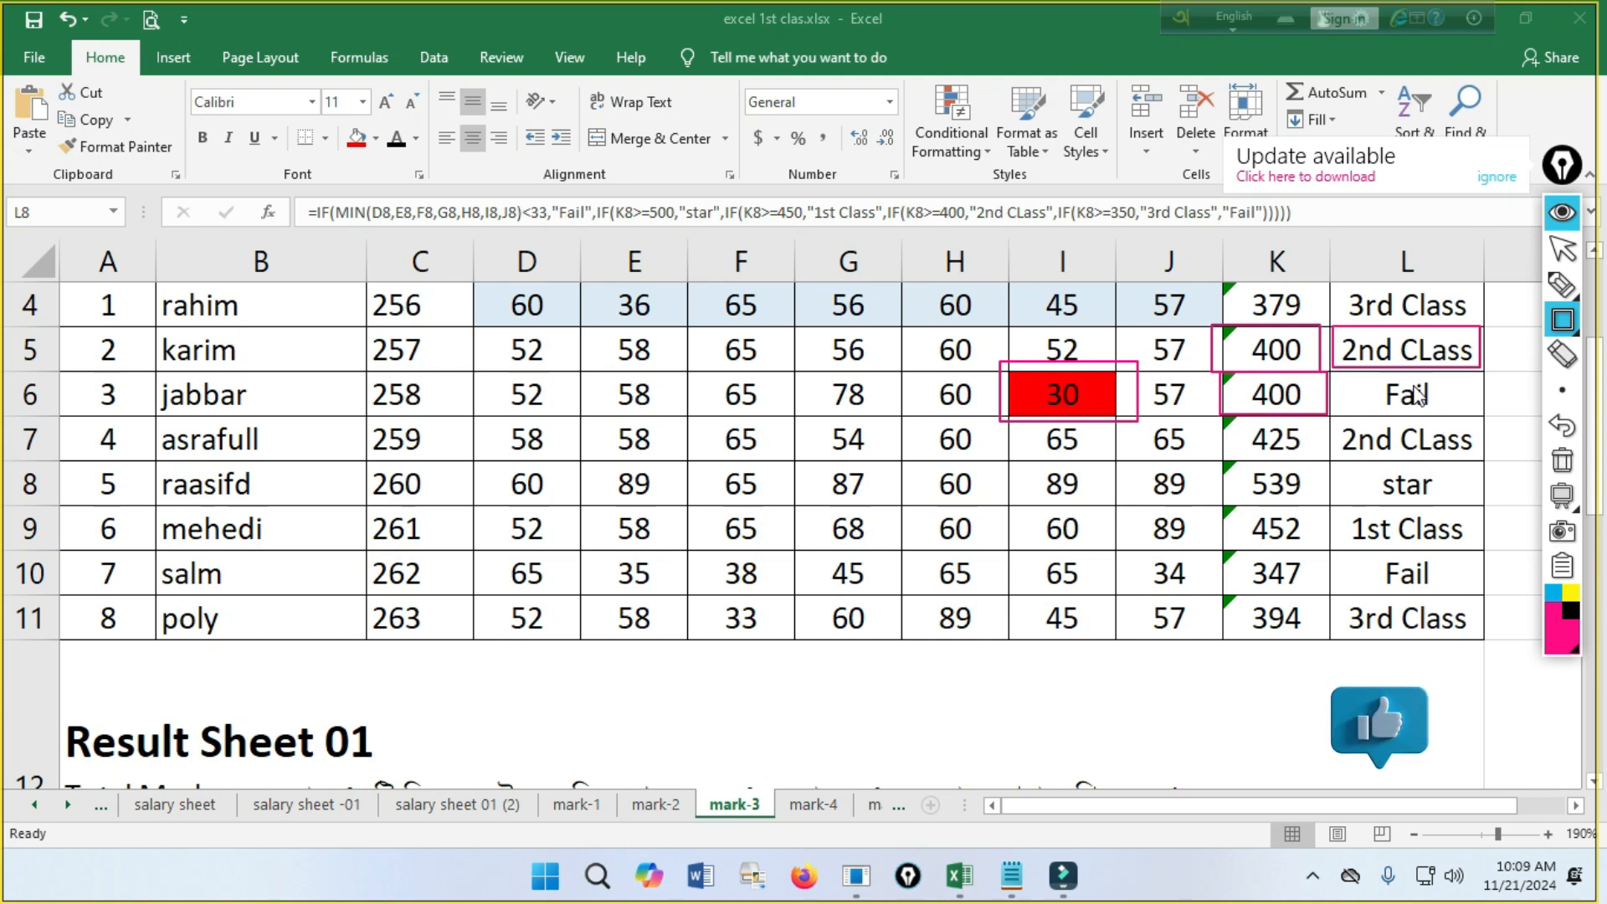
# Erase the rectangles in rows 5 and 6 and switch the annotation tool back to the pointer.
pyautogui.click(1562, 354)
pyautogui.moveTo(1487, 358)
pyautogui.mouseDown()
pyautogui.moveTo(1015, 419)
pyautogui.moveTo(1280, 401)
pyautogui.mouseUp()
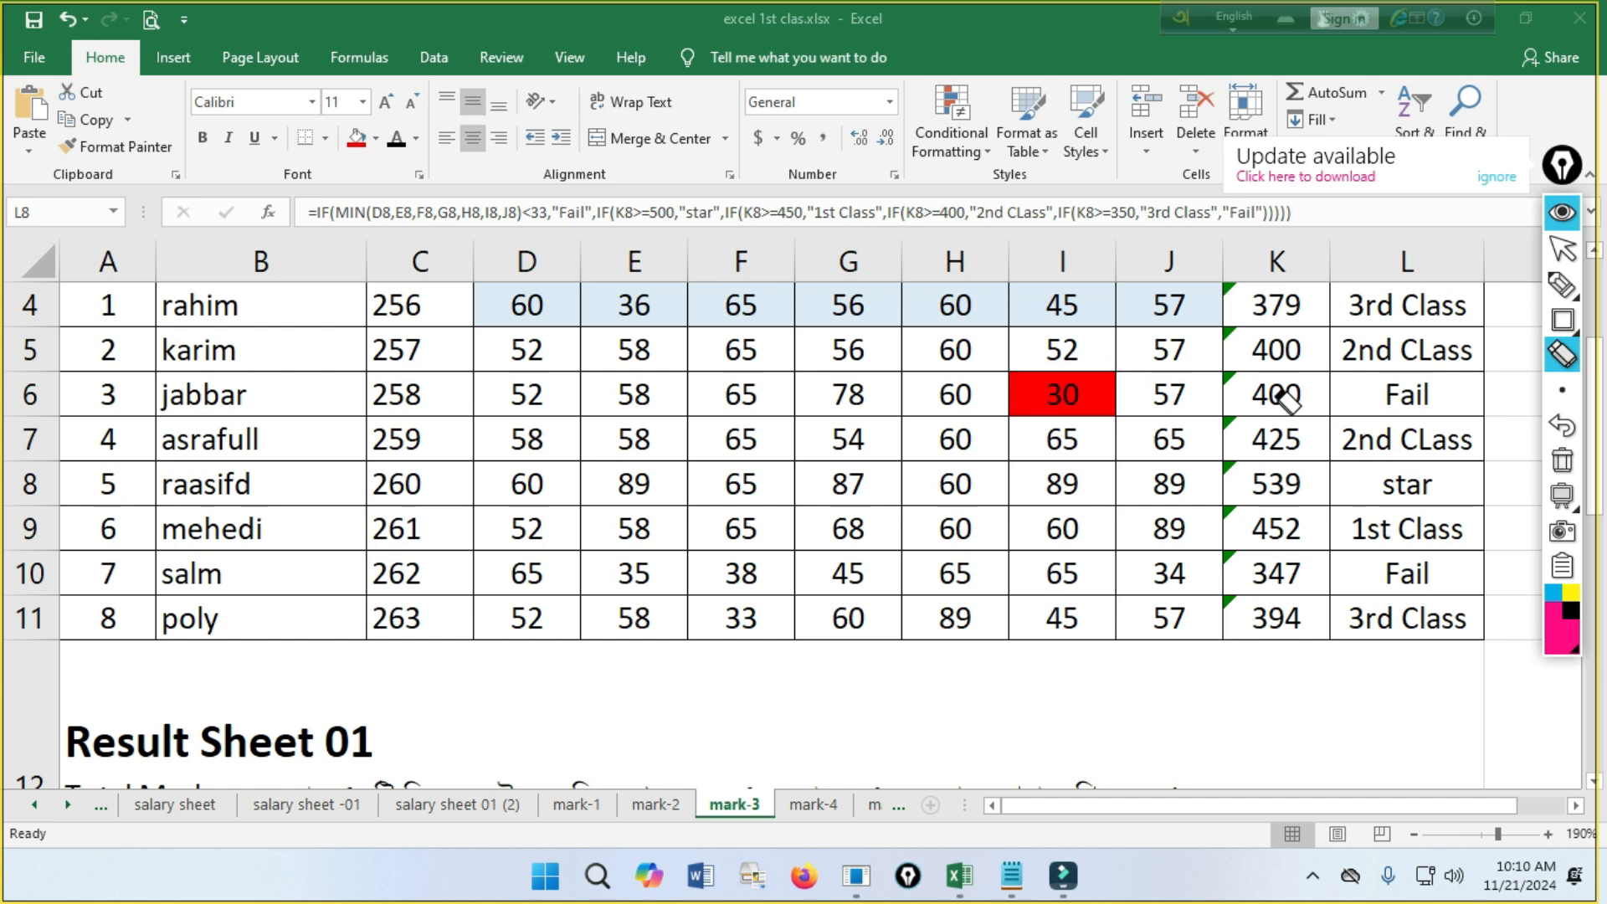
pyautogui.click(1562, 248)
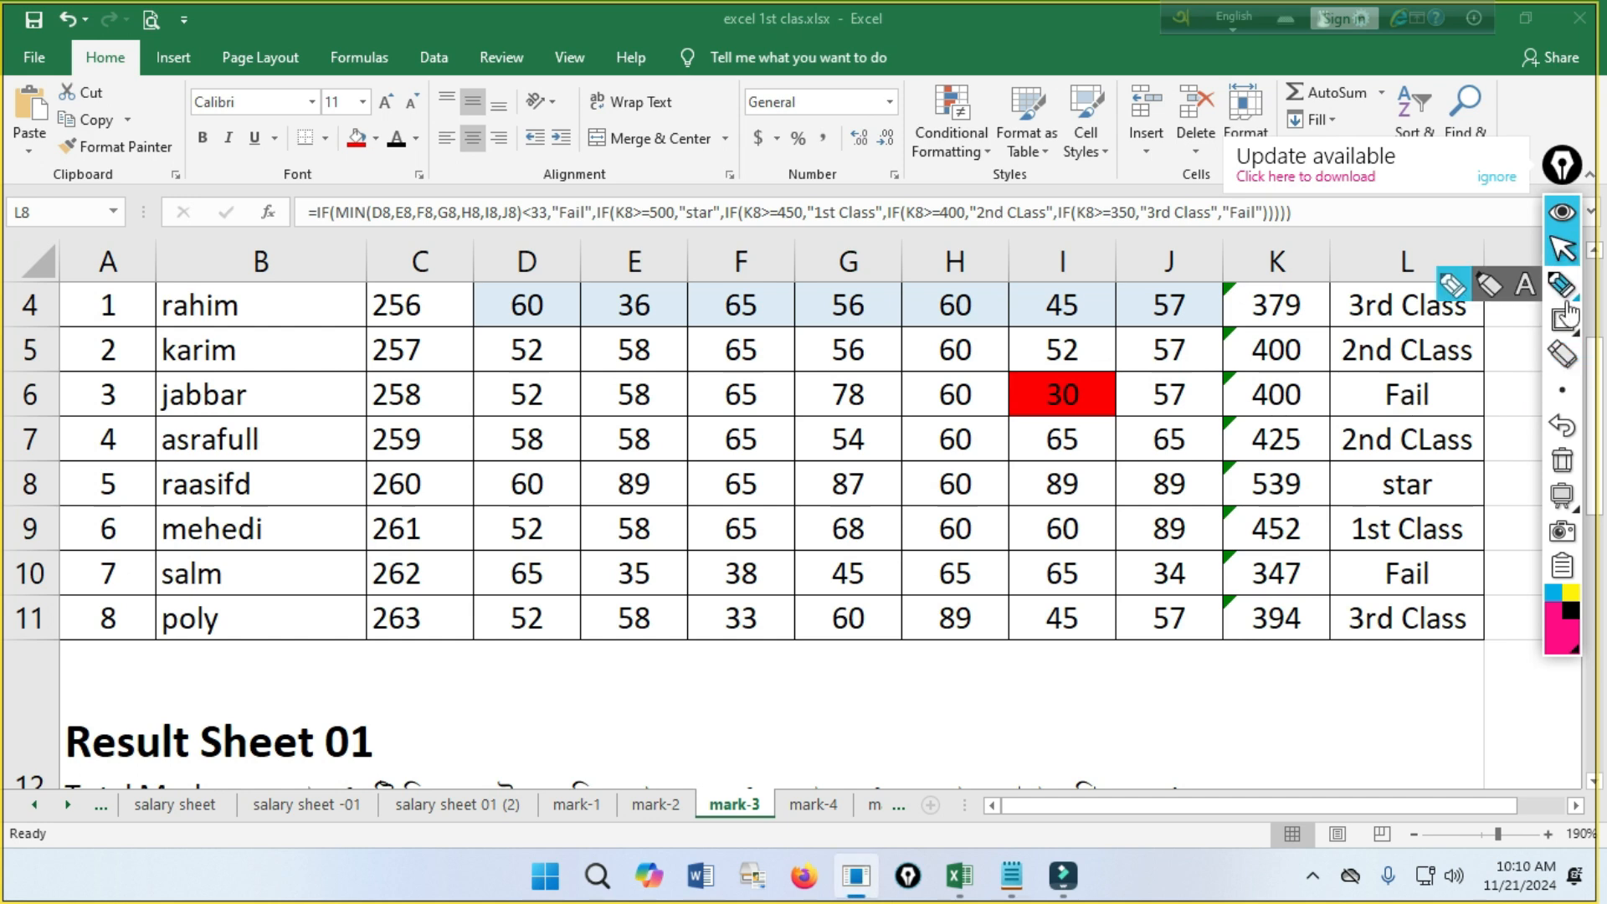
# Check the 350-or-more 3rd class criterion, and draw rectangles around the total and division in K10:L10 and the marks in D10:J10.
pyautogui.moveTo(1562, 320)
pyautogui.scroll(-2, 673, 594)
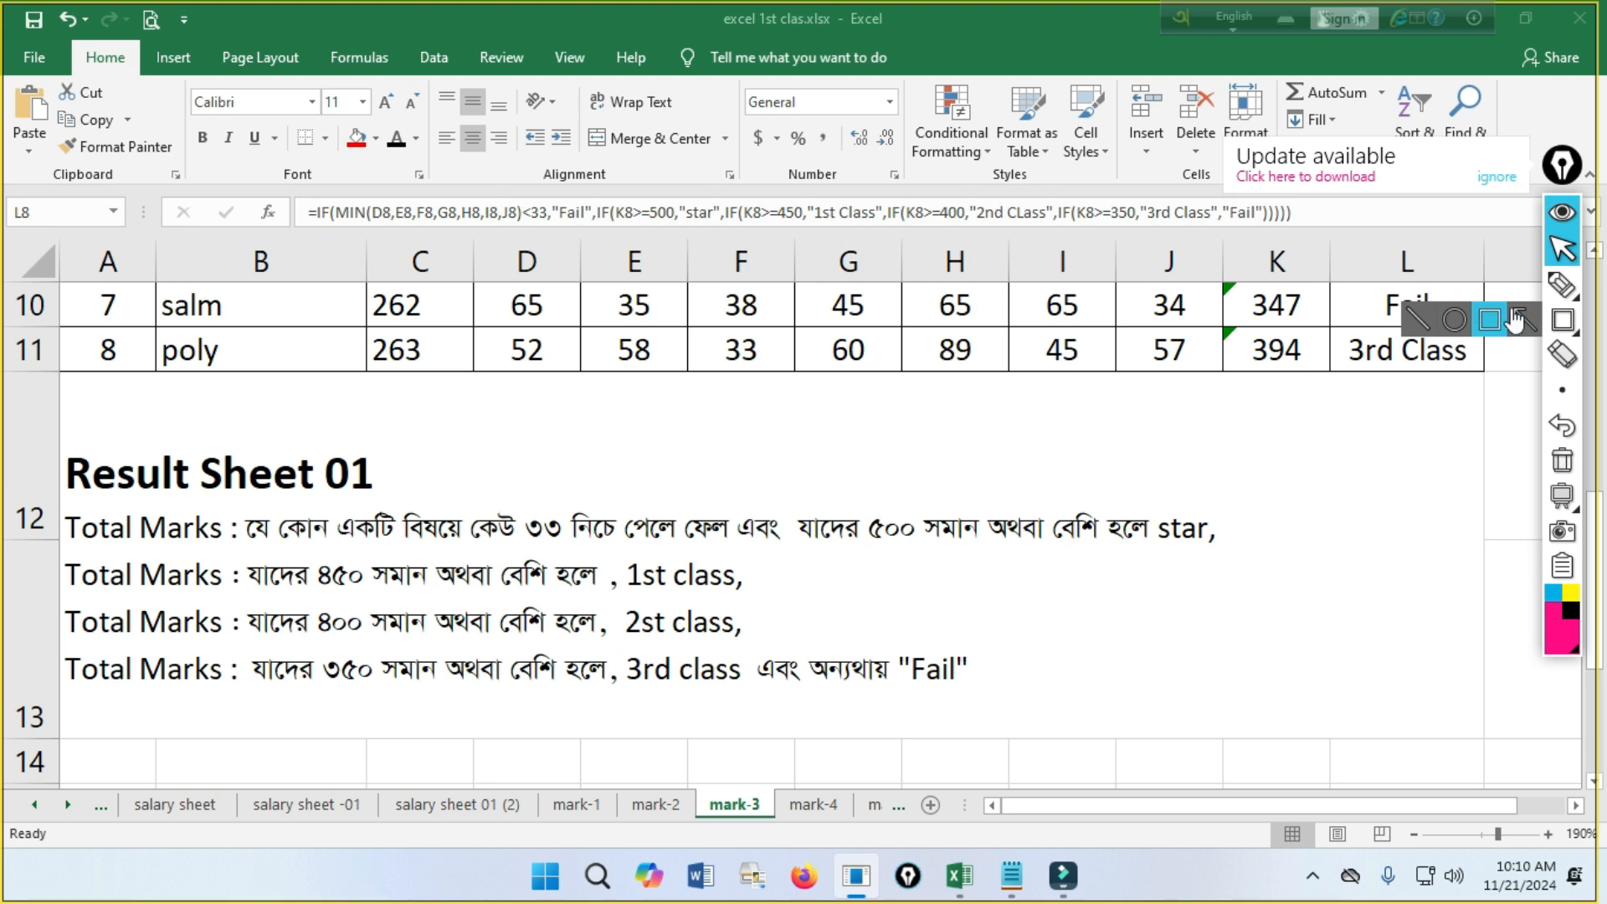
pyautogui.click(65, 658)
pyautogui.click(1560, 321)
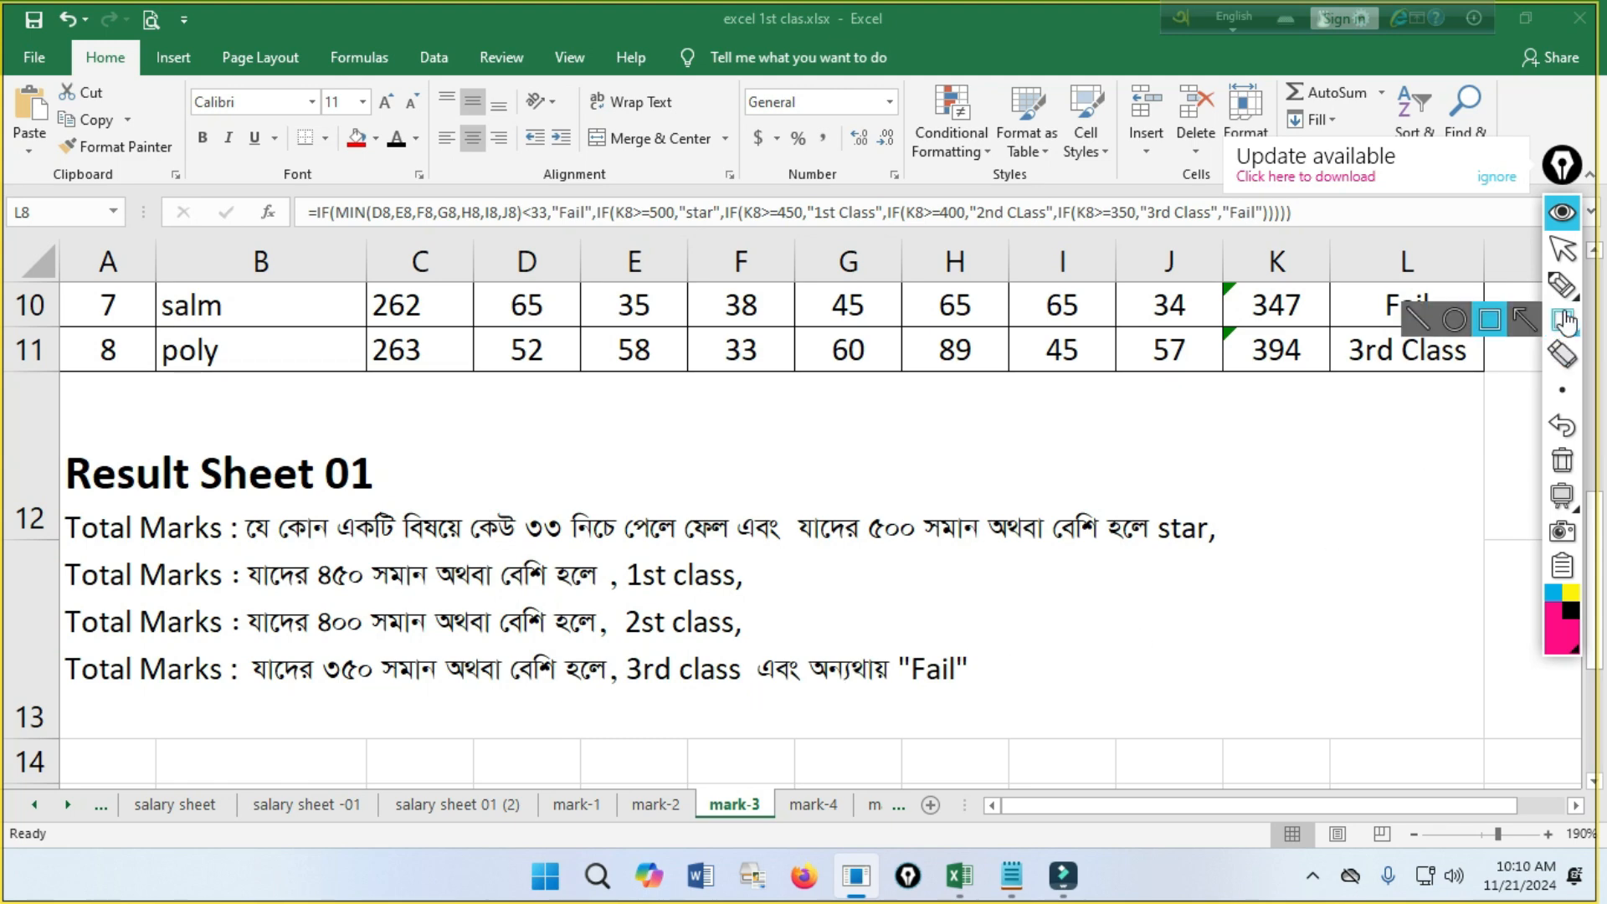
pyautogui.click(1561, 249)
pyautogui.scroll(1, 1255, 398)
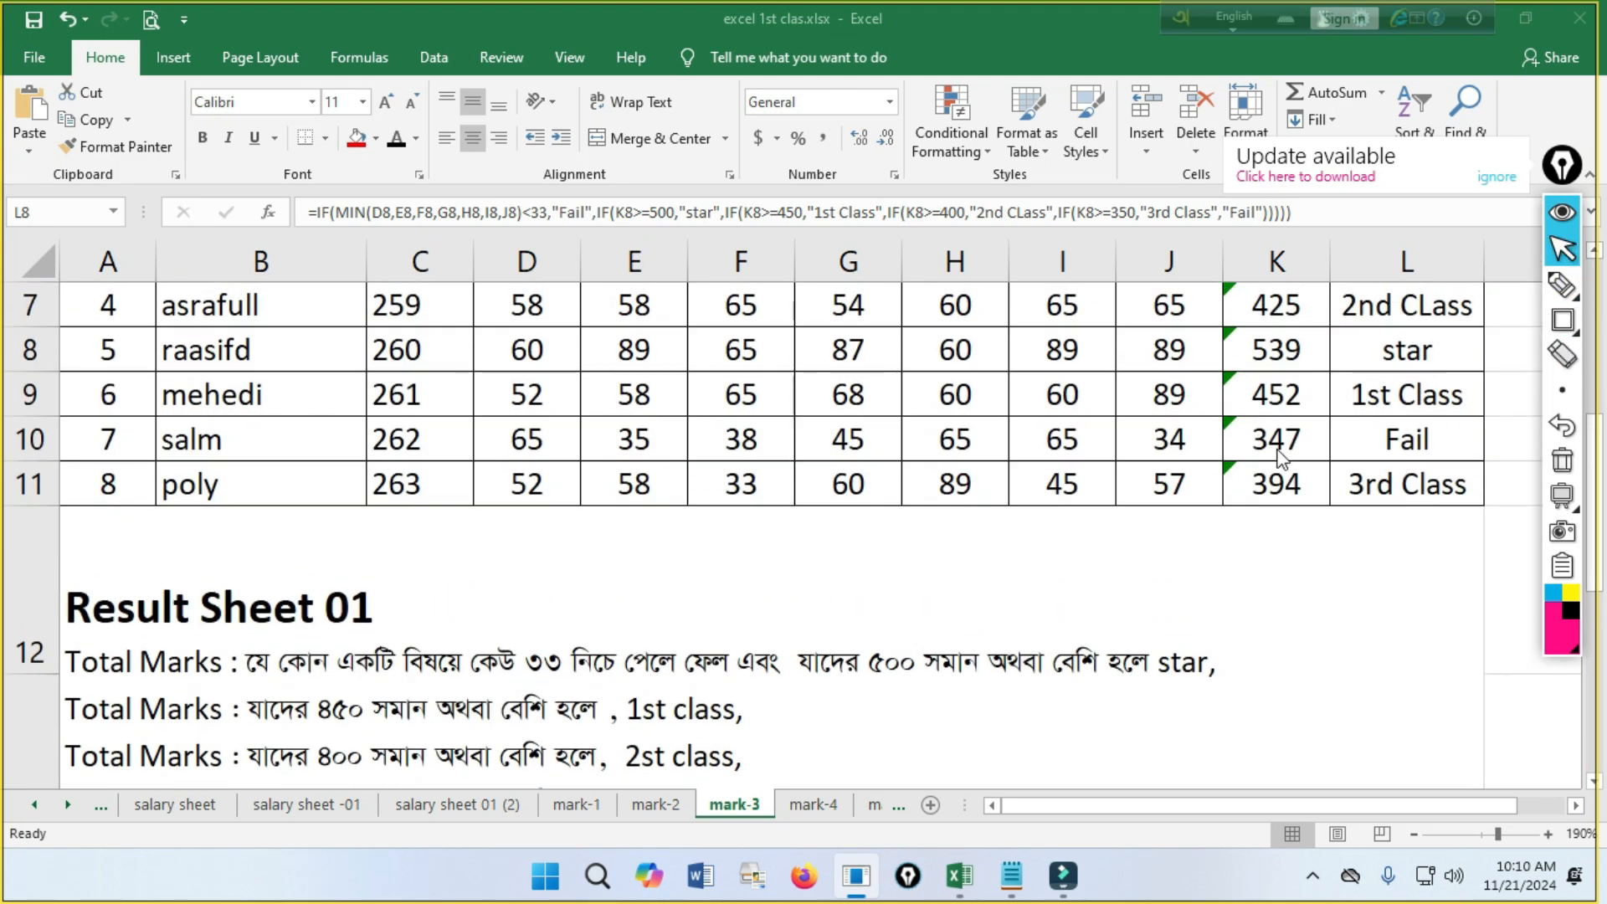
pyautogui.click(1562, 320)
pyautogui.moveTo(1220, 416)
pyautogui.mouseDown()
pyautogui.moveTo(1483, 497)
pyautogui.moveTo(1481, 469)
pyautogui.mouseUp()
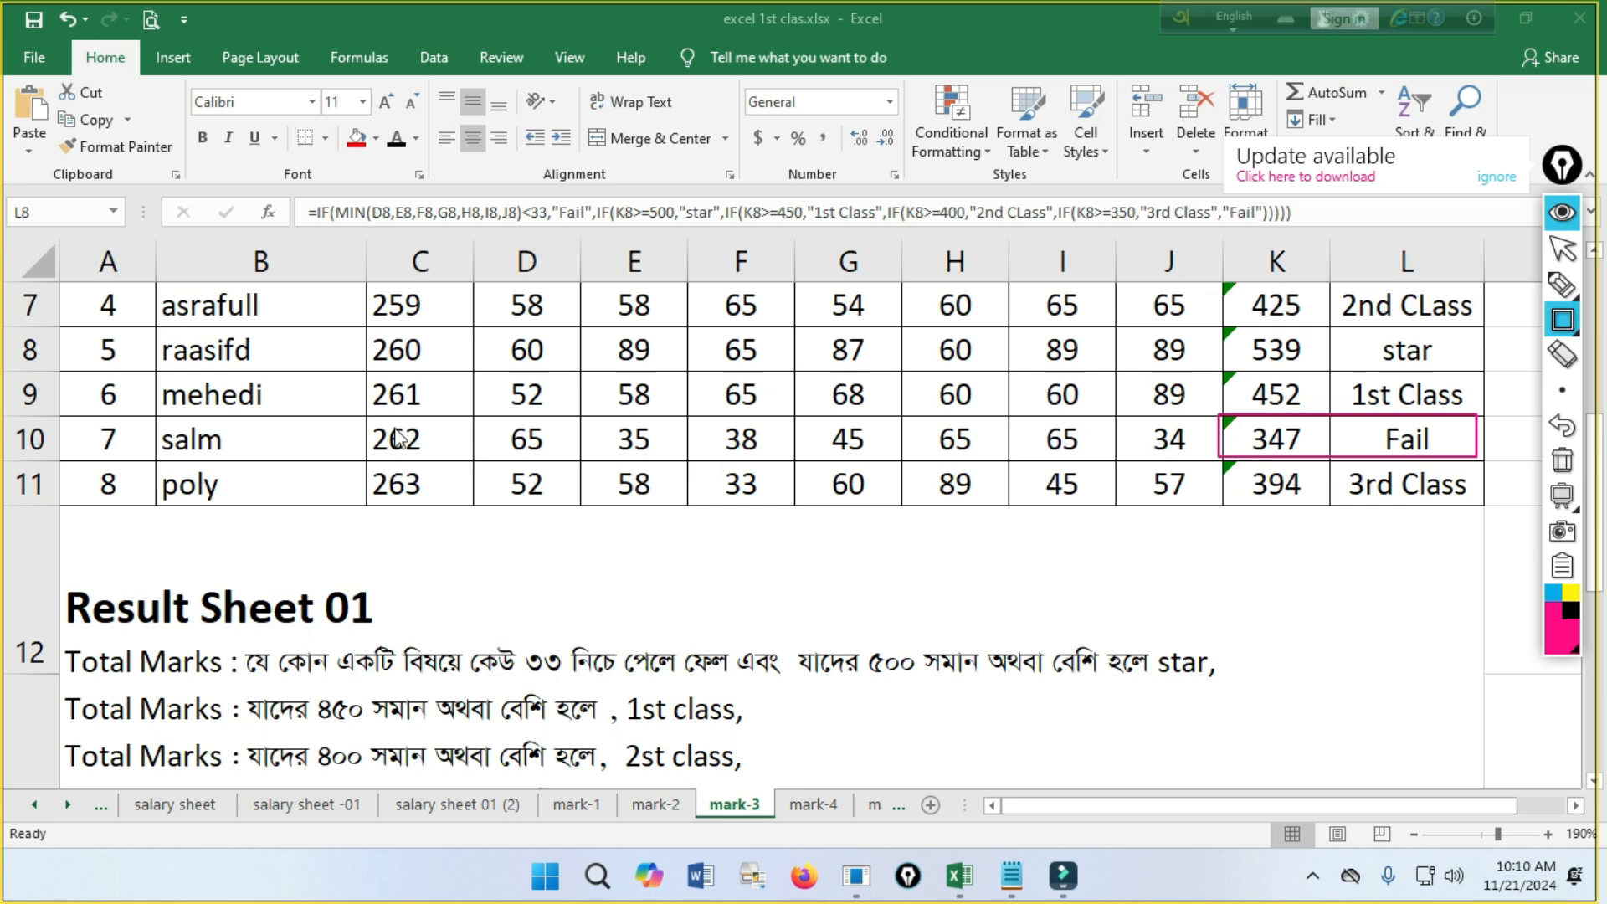
pyautogui.moveTo(476, 418)
pyautogui.mouseDown()
pyautogui.moveTo(792, 456)
pyautogui.moveTo(1115, 444)
pyautogui.moveTo(1213, 465)
pyautogui.mouseUp()
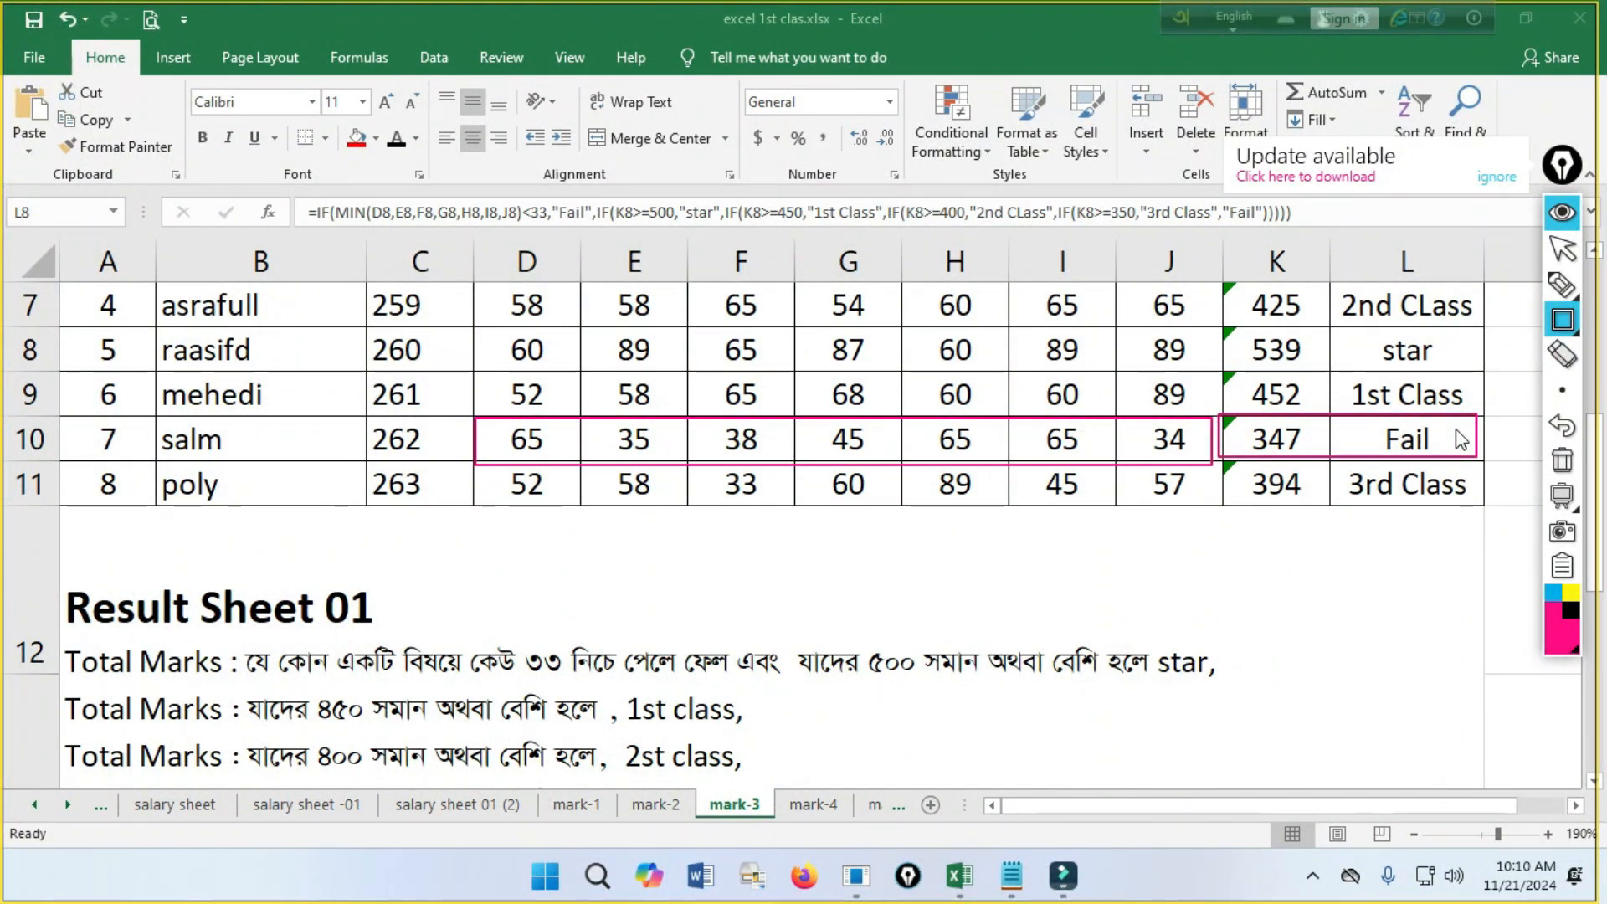
# Erase the rectangles in row 10 and review the mark table and the Result Sheet 01 criteria.
pyautogui.click(1561, 355)
pyautogui.moveTo(1489, 456); pyautogui.dragTo(935, 526)
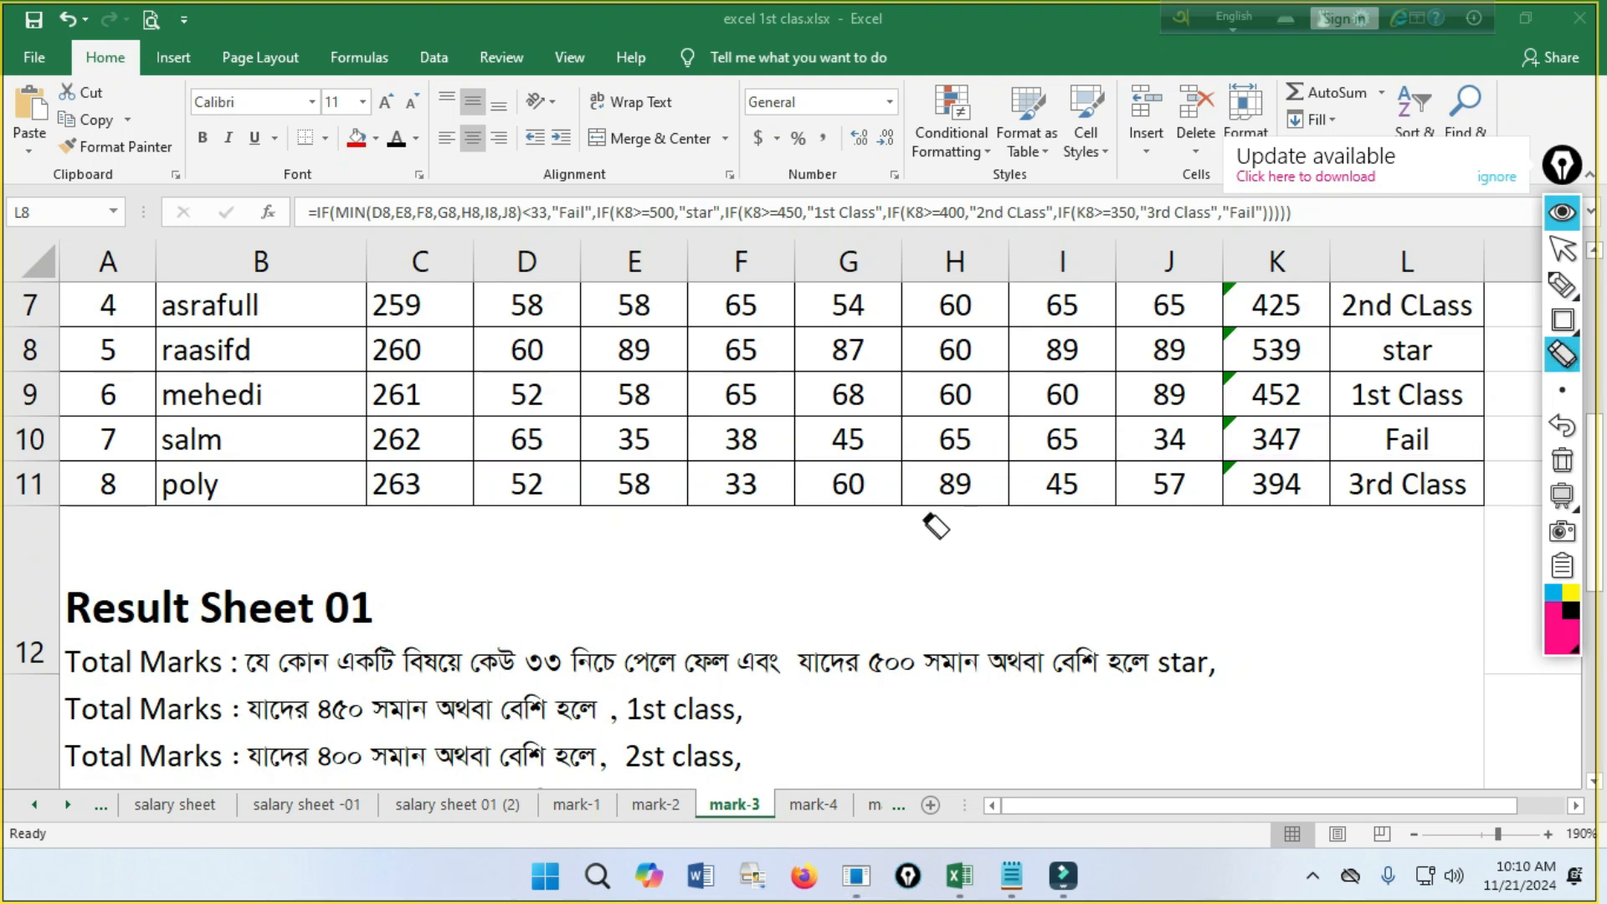
pyautogui.scroll(2, 936, 526)
pyautogui.scroll(-1, 889, 574)
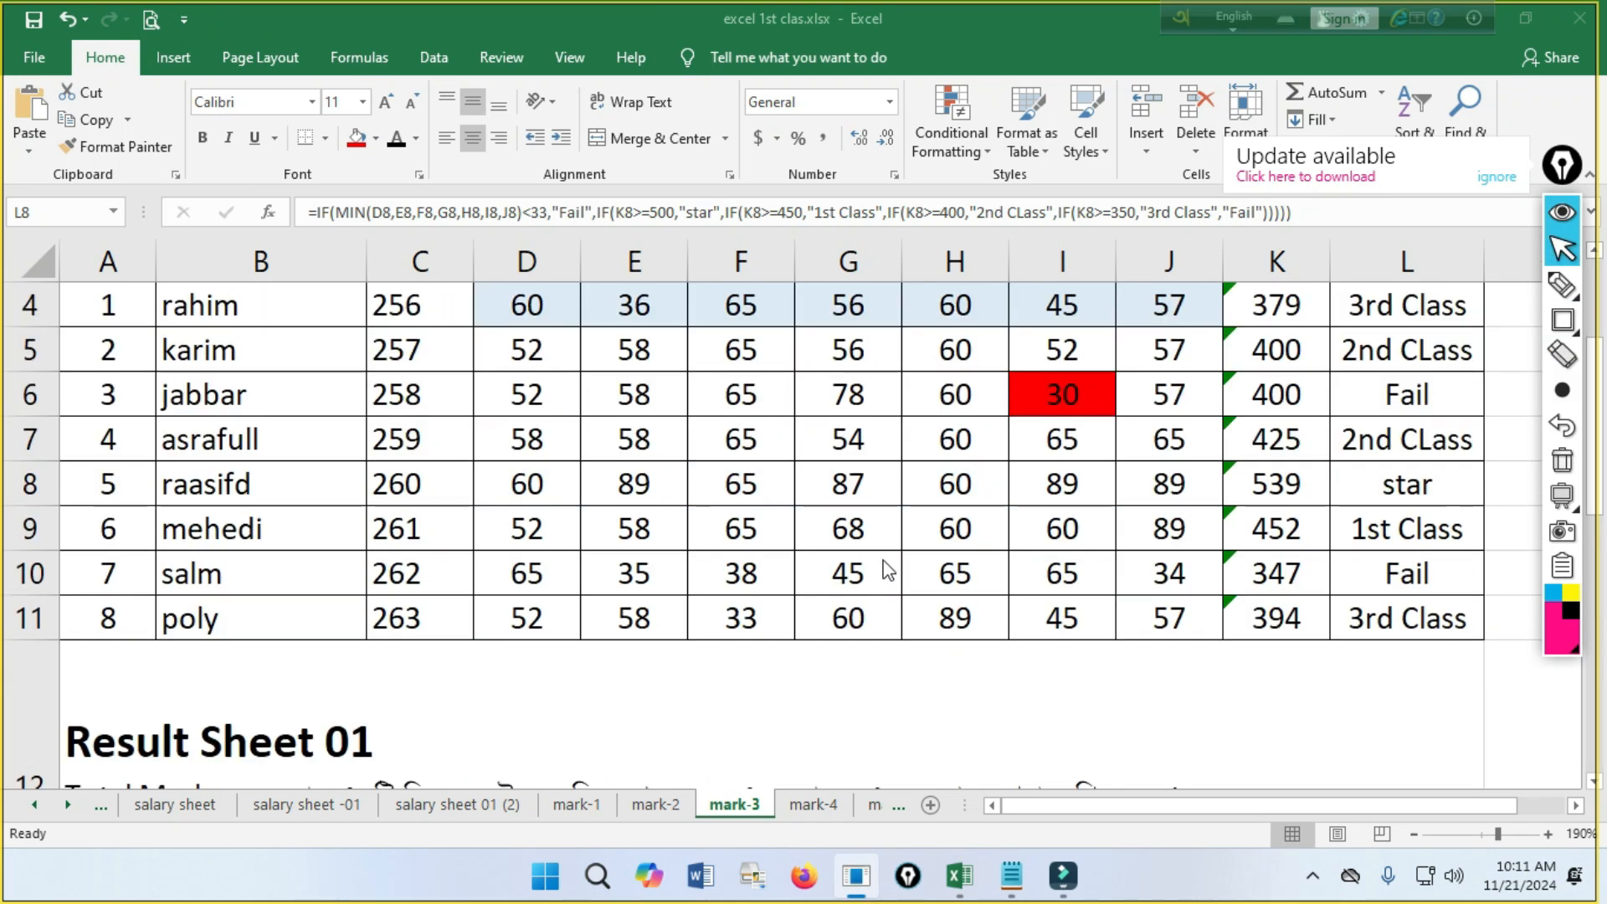
pyautogui.keyDown('ctrl'); pyautogui.scroll(-2, 889, 557); pyautogui.keyUp('ctrl')
pyautogui.scroll(-3, 829, 549)
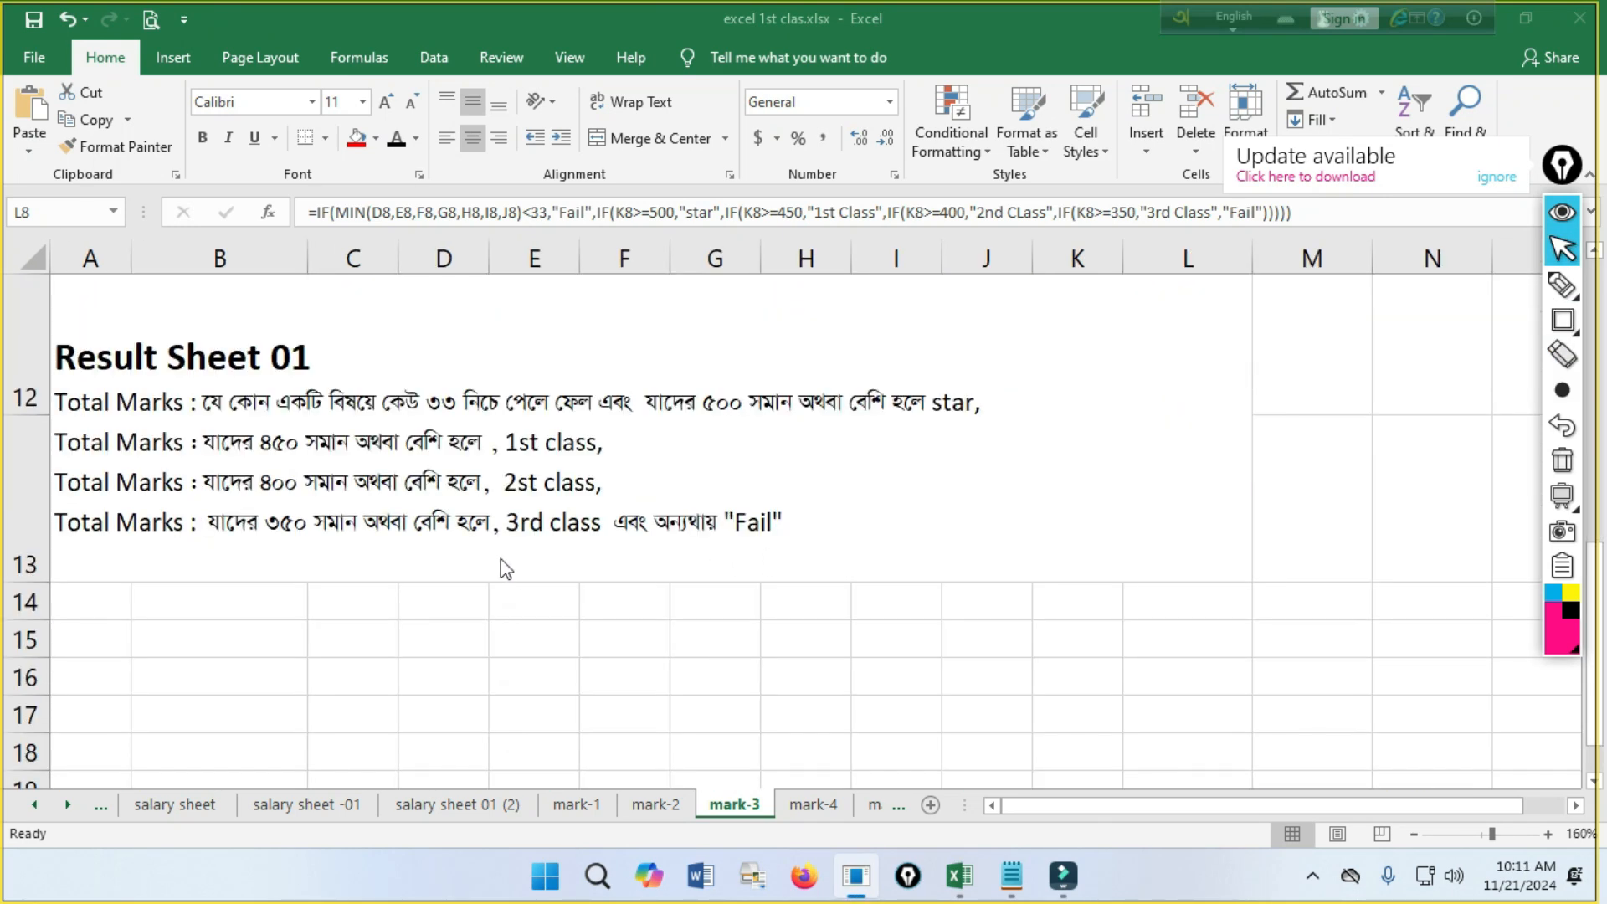